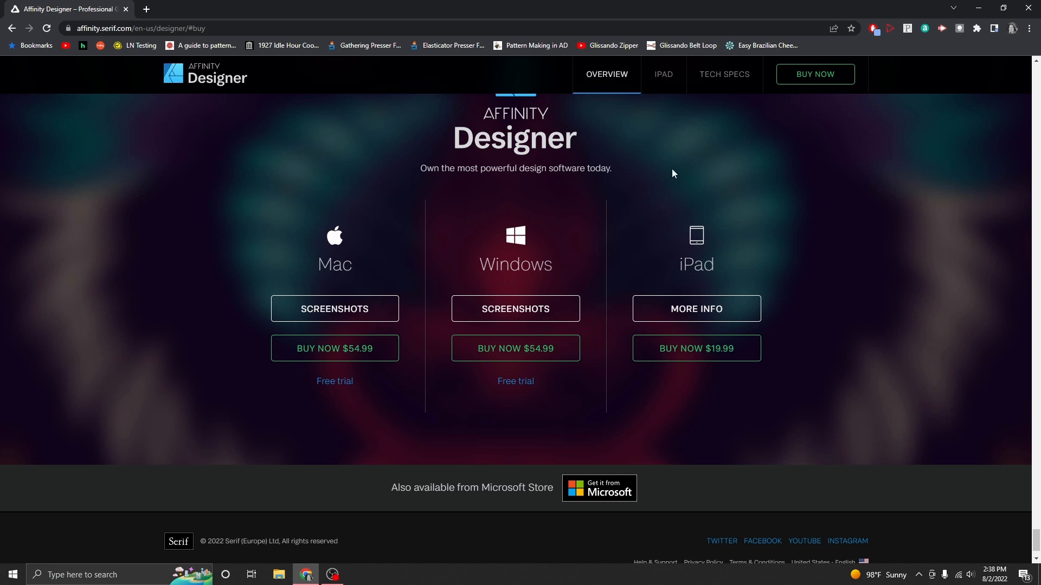
- Sign in to the Affinity account with the account's e-mail address and password
{"action": "scroll", "coordinate": [675, 195], "scroll_direction": "up", "scroll_amount": 8}
{"action": "scroll", "coordinate": [675, 197], "scroll_direction": "up", "scroll_amount": 8}
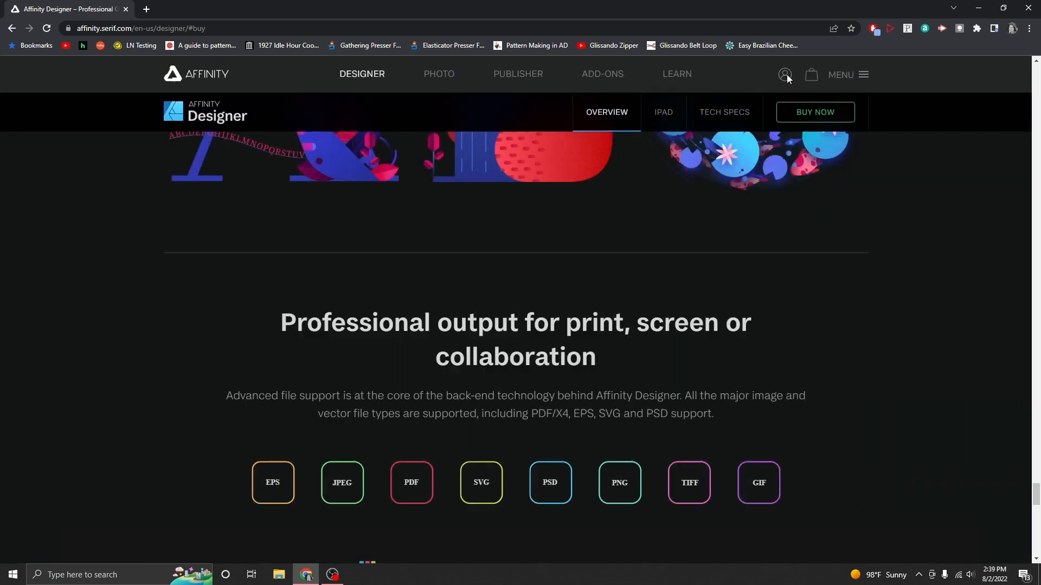
{"action": "left_click", "coordinate": [787, 76]}
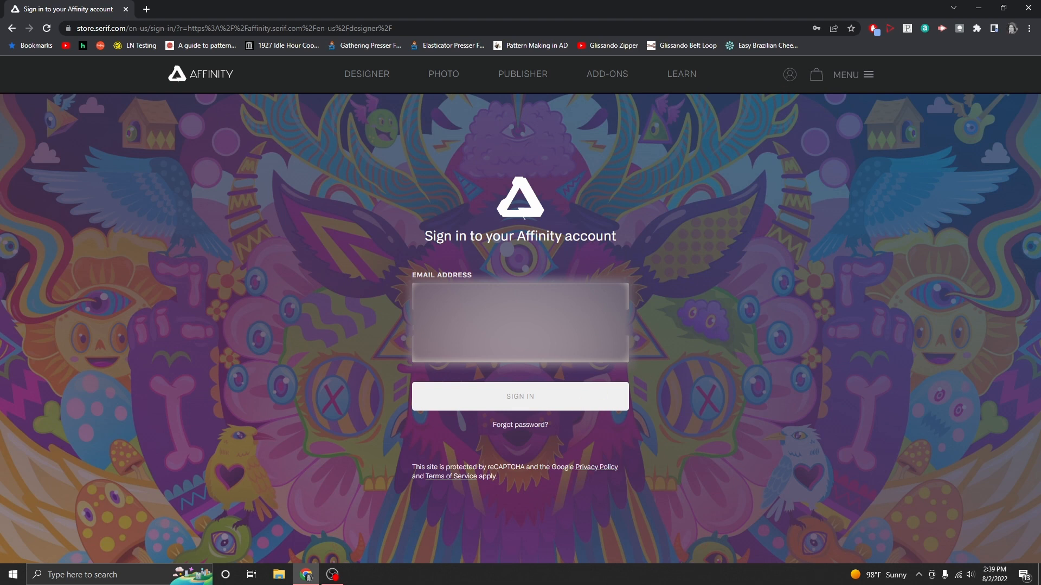
{"action": "left_click", "coordinate": [520, 297]}
{"action": "left_click", "coordinate": [520, 335]}
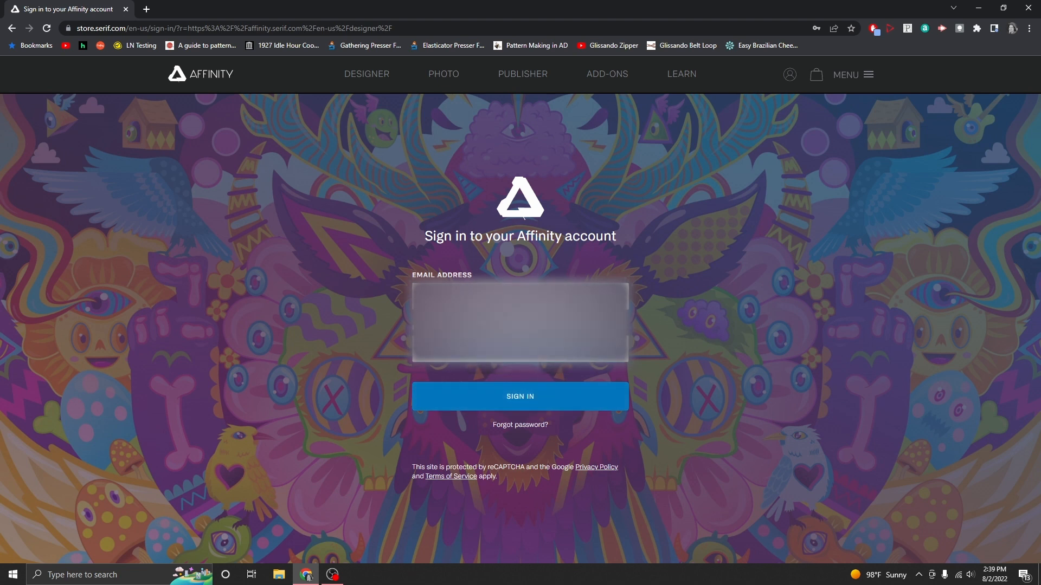
{"action": "left_click", "coordinate": [547, 398]}
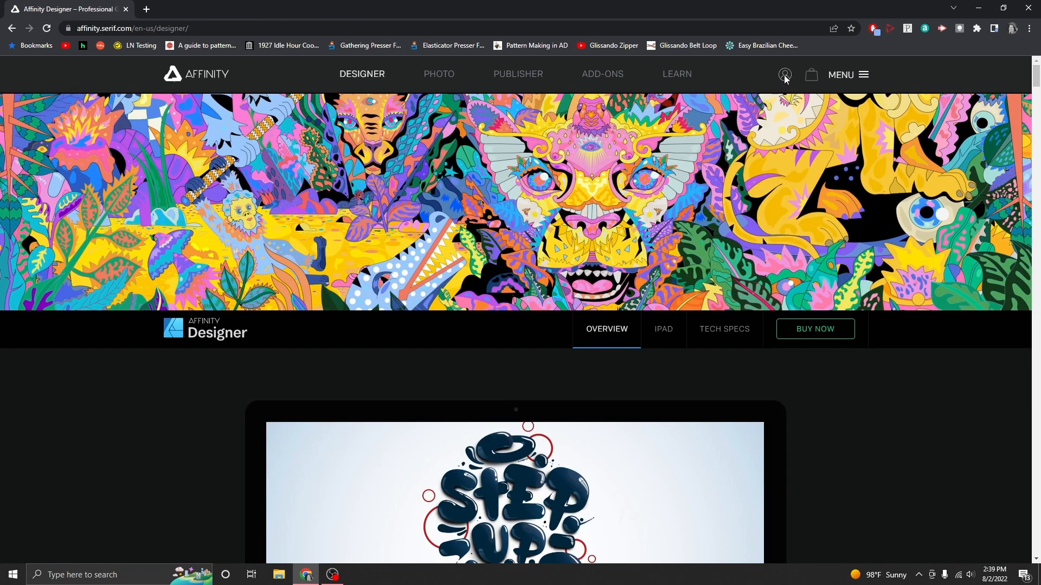
- Download the Affinity Designer 1.10.5 Windows installer from the account's Downloads & product keys page and save it to the Desktop
{"action": "mouse_move", "coordinate": [785, 77]}
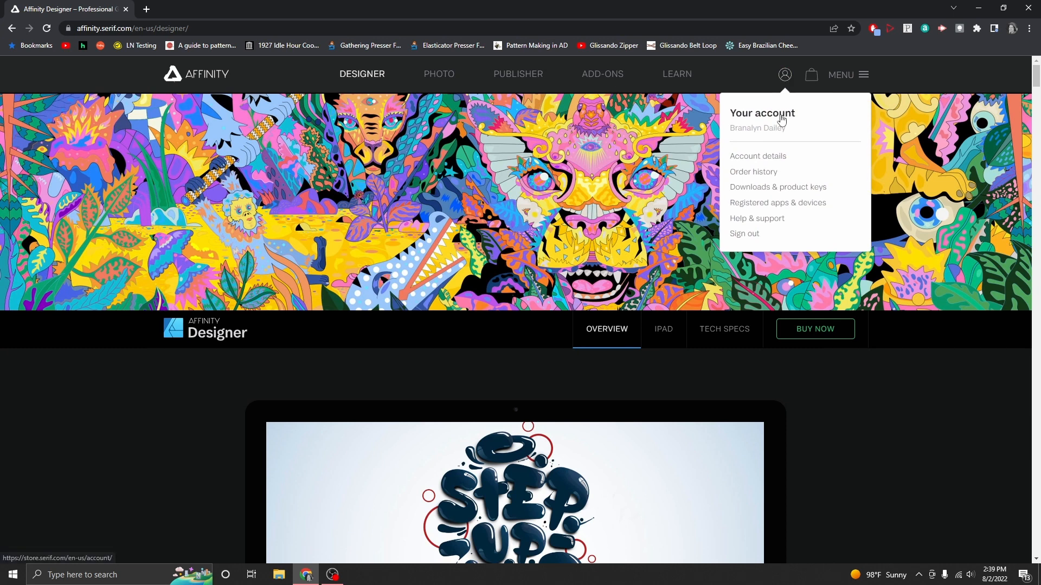
{"action": "left_click", "coordinate": [759, 187]}
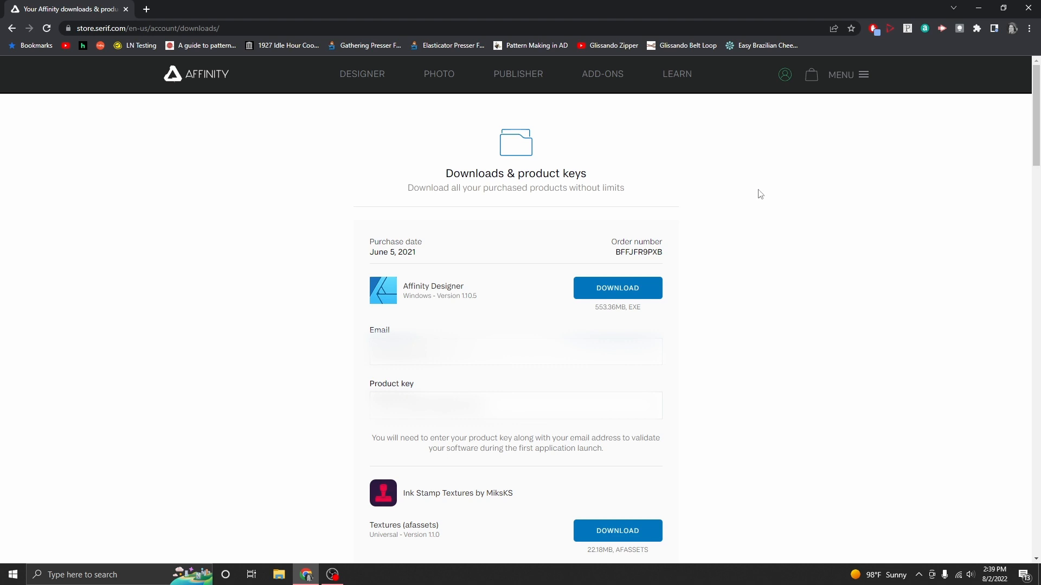
{"action": "left_click", "coordinate": [632, 291]}
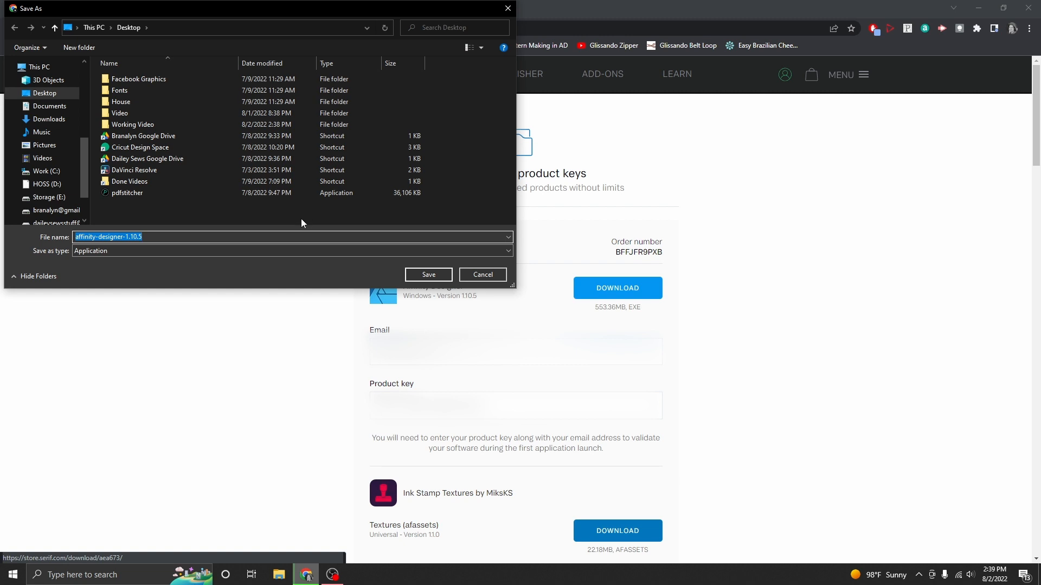
{"action": "left_click", "coordinate": [426, 275]}
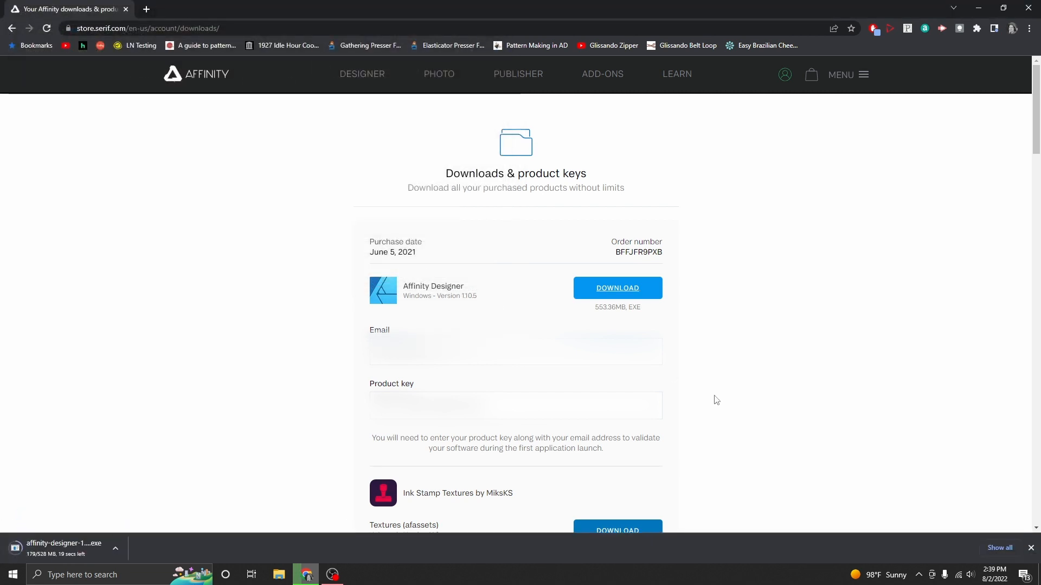
{"action": "scroll", "coordinate": [713, 400], "scroll_direction": "down", "scroll_amount": 10}
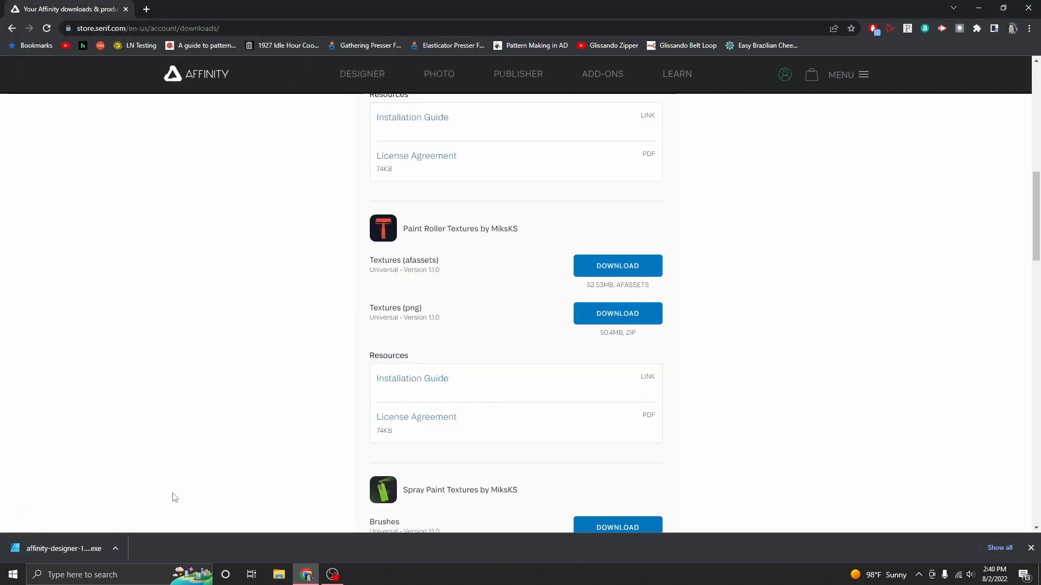
- Install Affinity Designer from the downloaded installer in C:\Program Files\Affinity\Designer with a desktop shortcut, and move the installer to the Recycle Bin
{"action": "left_click", "coordinate": [29, 547]}
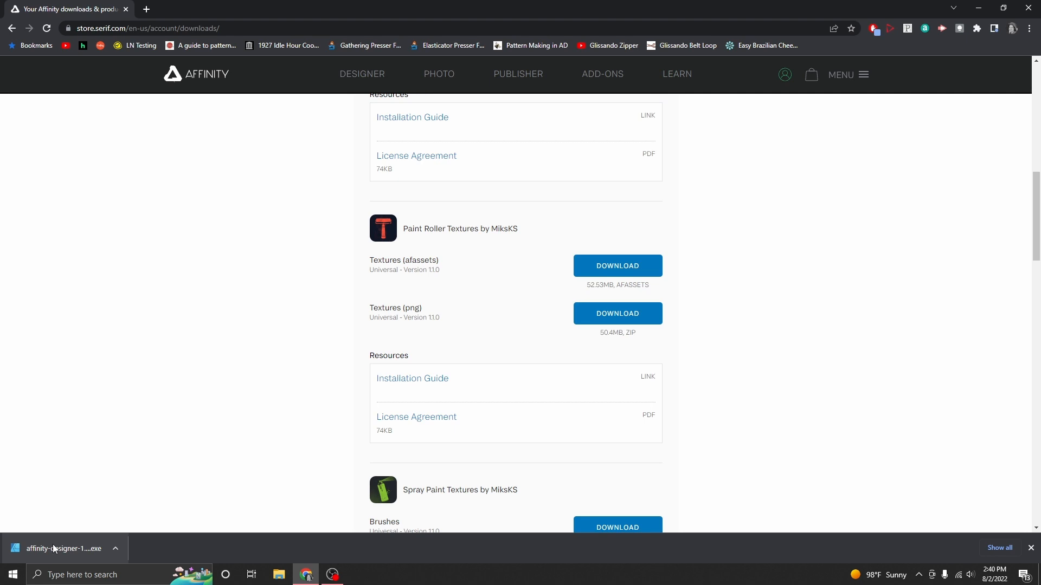
{"action": "left_click", "coordinate": [1027, 8]}
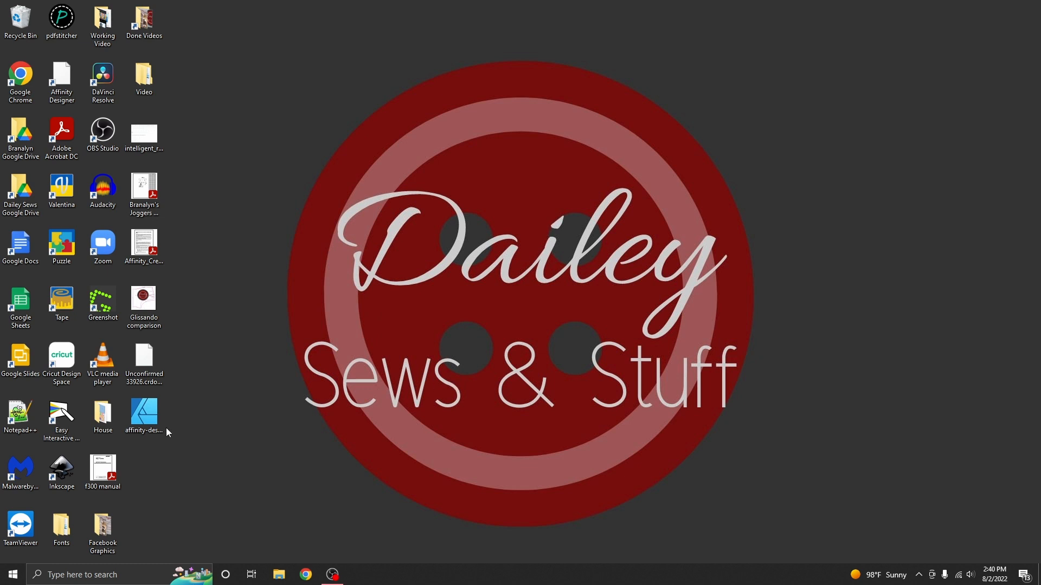
{"action": "left_click", "coordinate": [146, 423]}
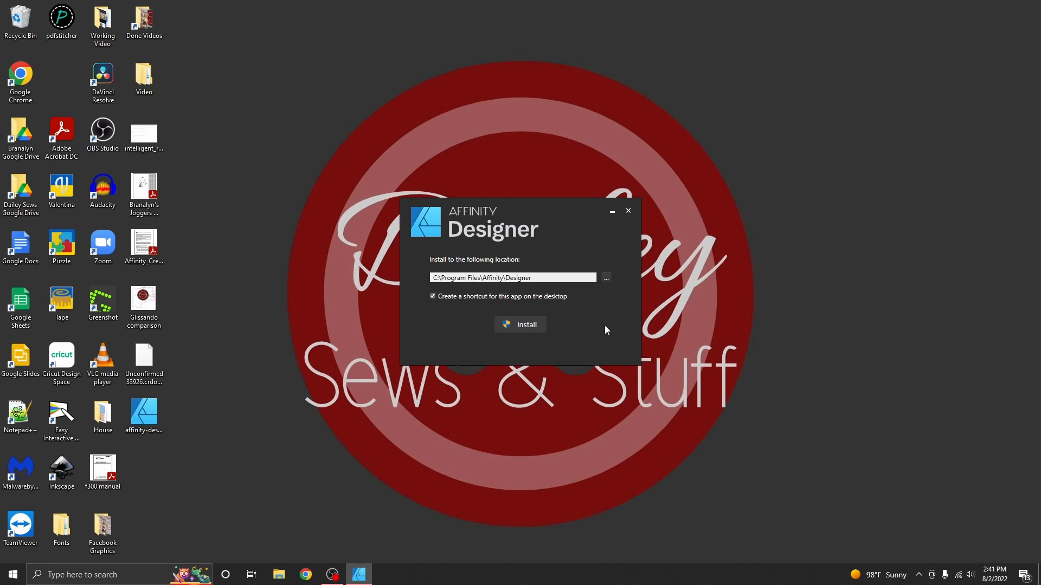
{"action": "left_click", "coordinate": [532, 326]}
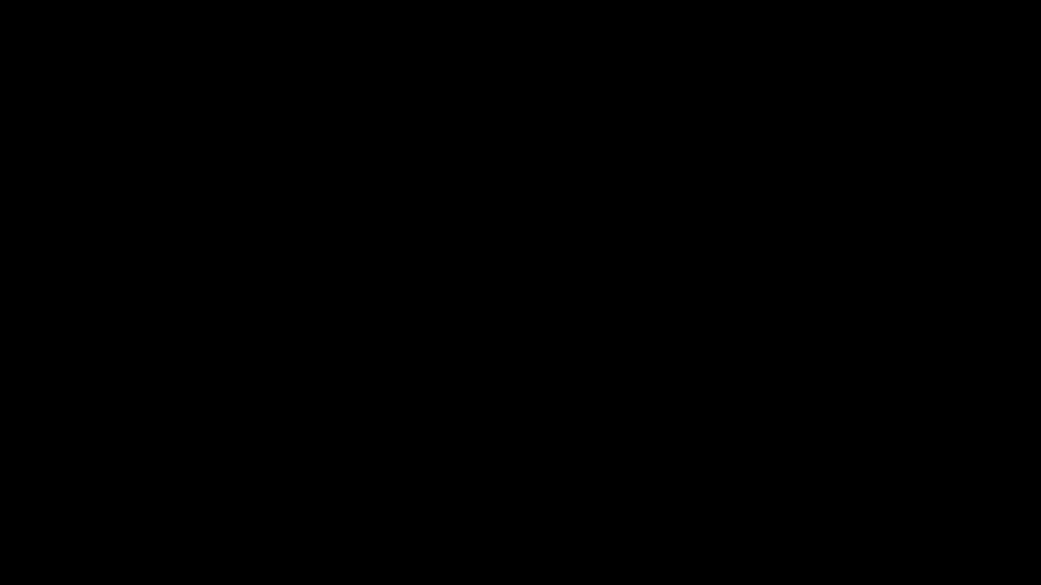
{"action": "left_click", "coordinate": [486, 368]}
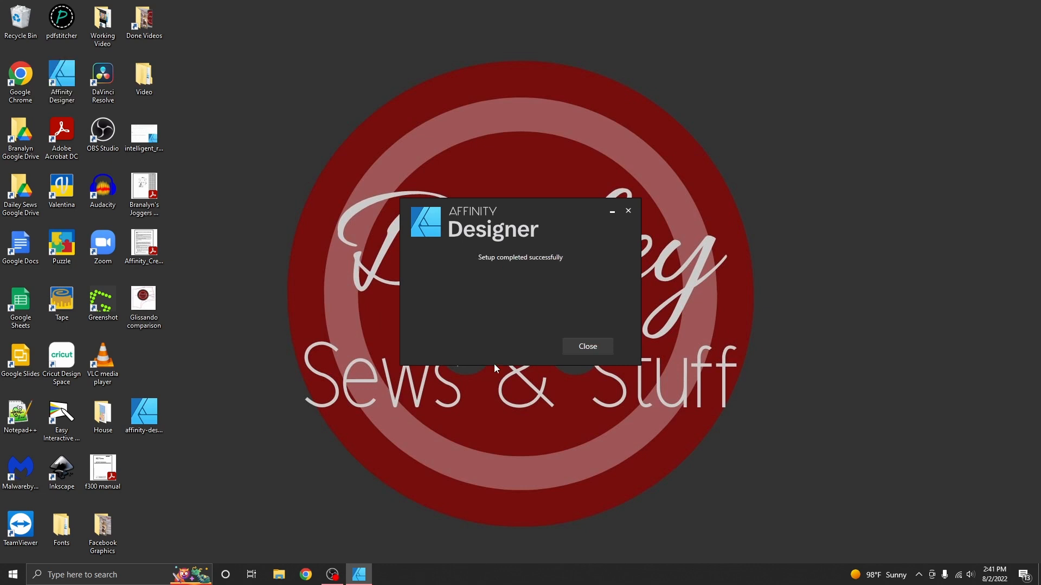
{"action": "left_click", "coordinate": [597, 346]}
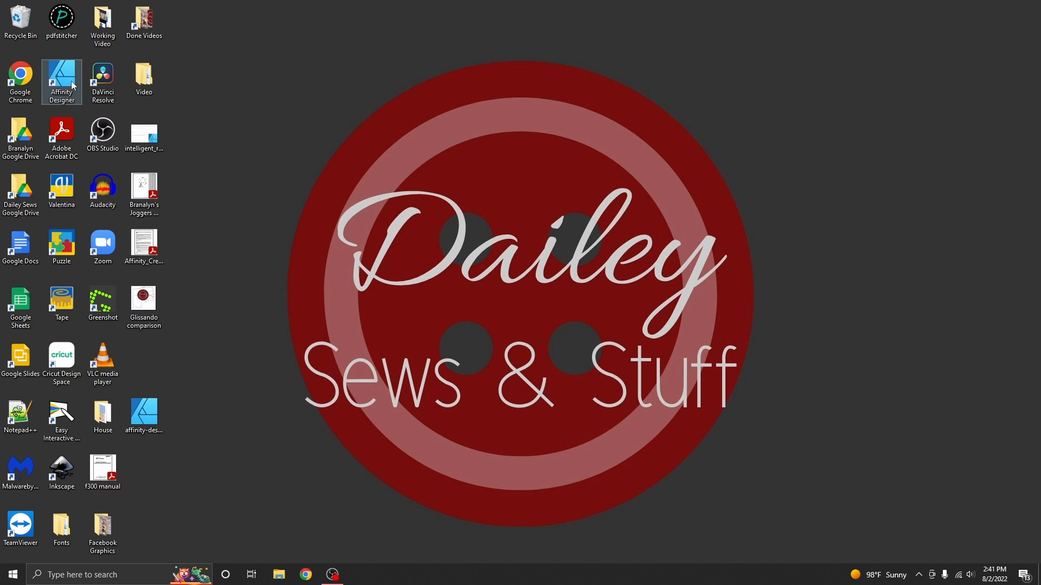
{"action": "left_click_drag", "start_coordinate": [142, 412], "coordinate": [23, 26]}
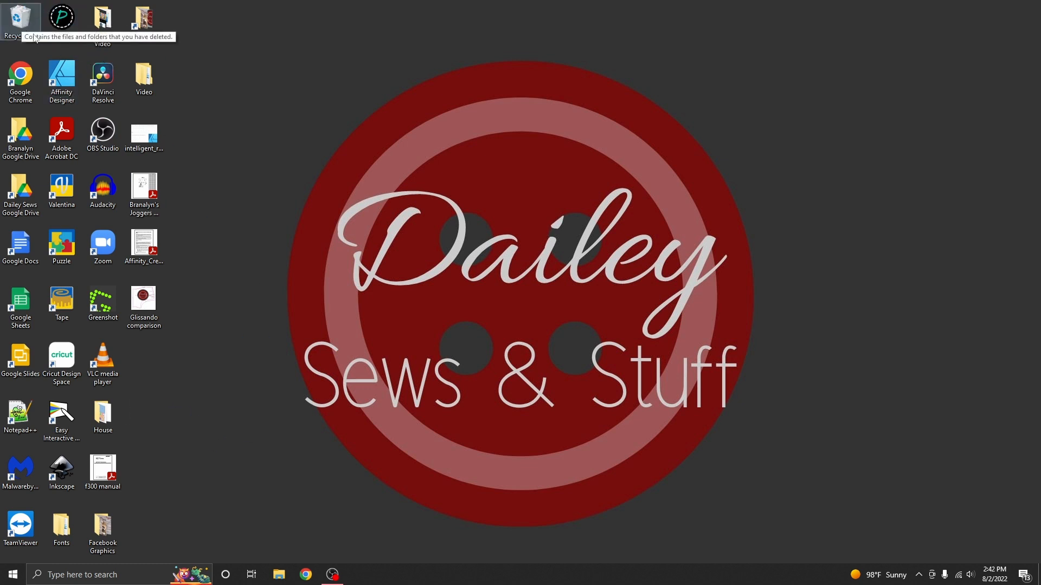
- Launch Affinity Designer and close its welcome panel with showing on startup turned off
{"action": "double_click", "coordinate": [62, 81]}
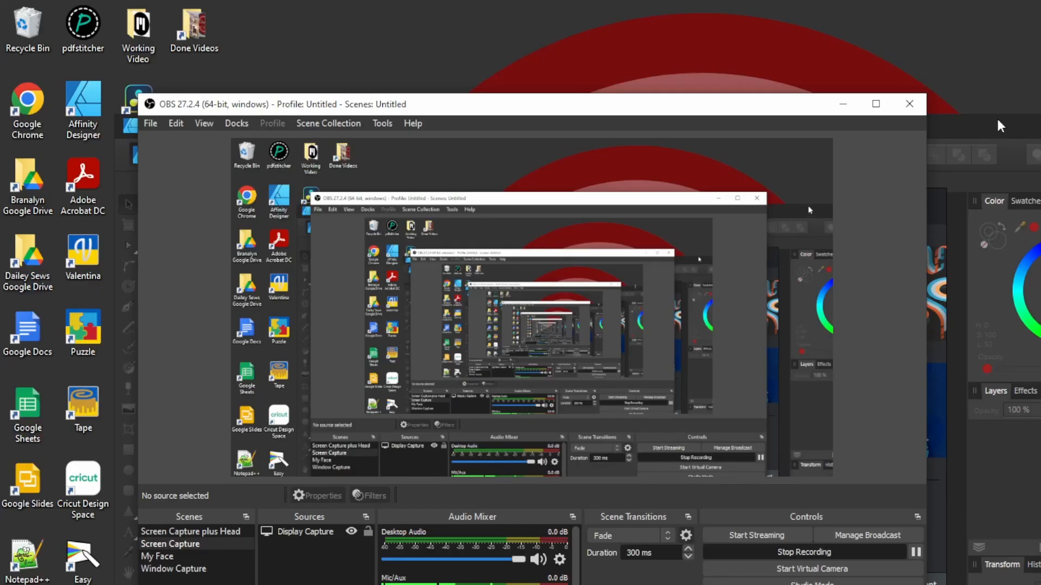
{"action": "left_click", "coordinate": [995, 130]}
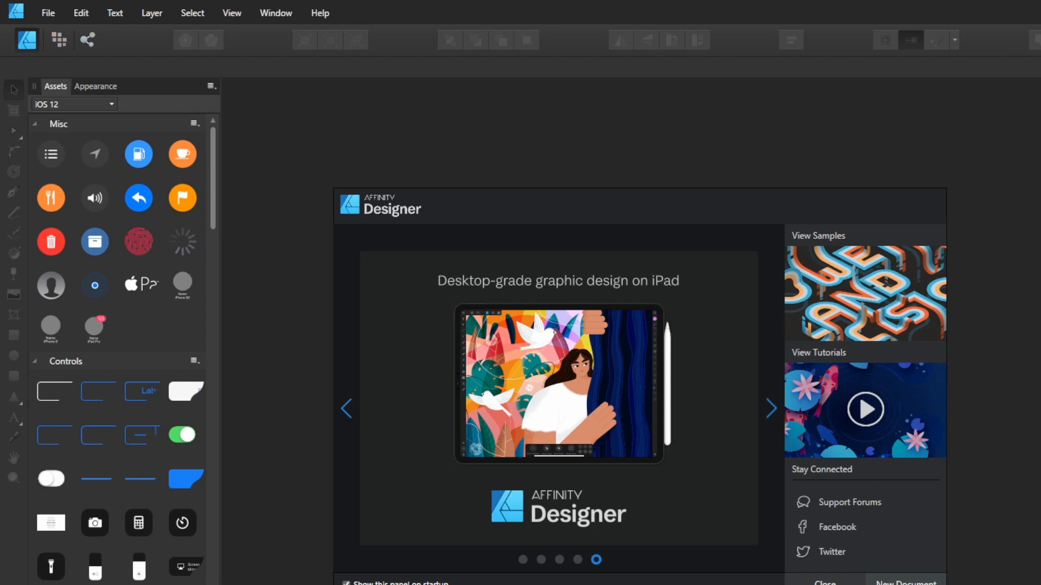
{"action": "left_click", "coordinate": [825, 581]}
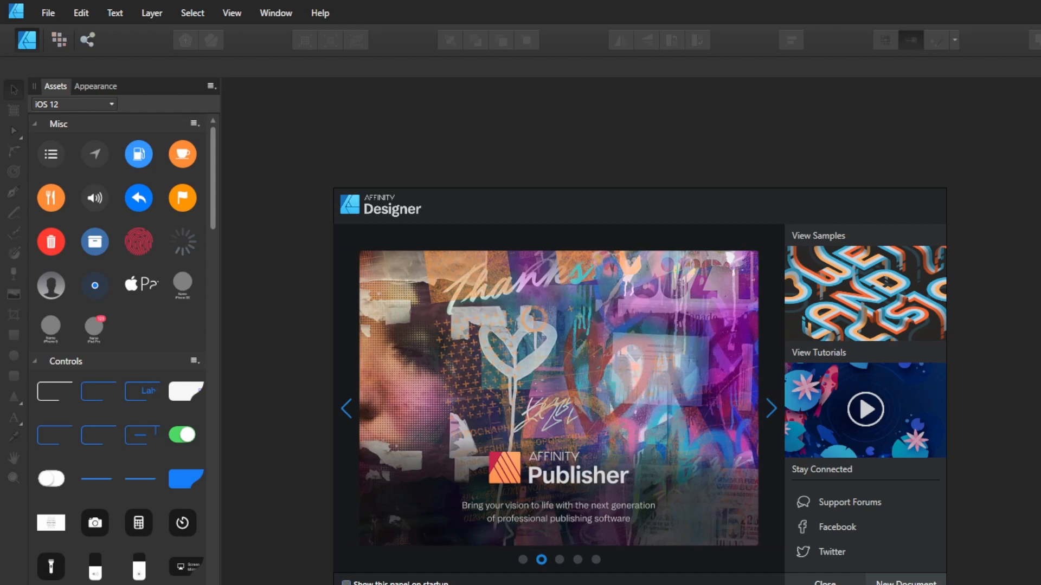
{"action": "left_click", "coordinate": [833, 583]}
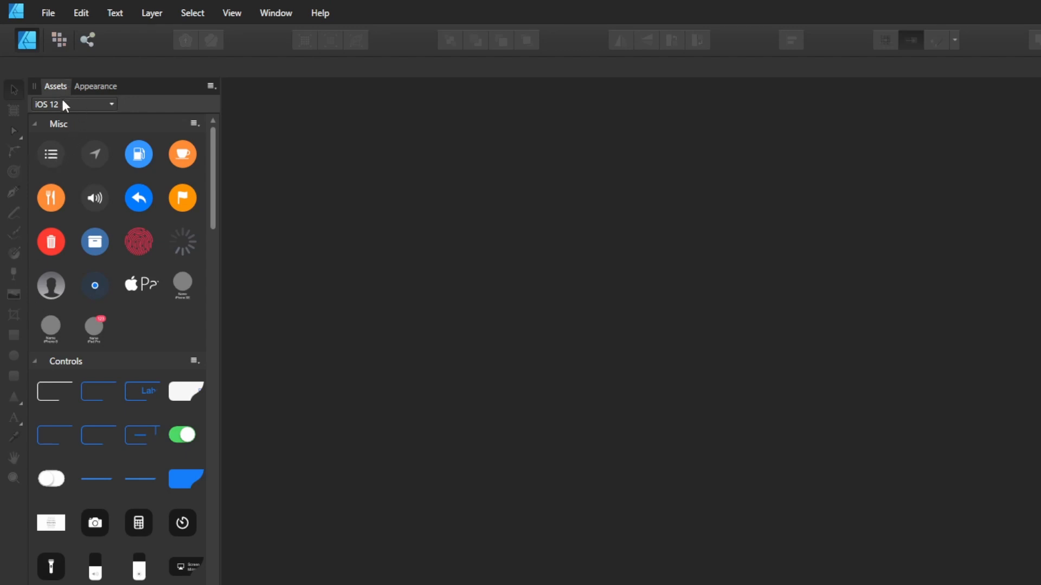
- Examine the Appearance panel and browse the iOS 12 asset categories down to the Glyphs
{"action": "left_click", "coordinate": [95, 87]}
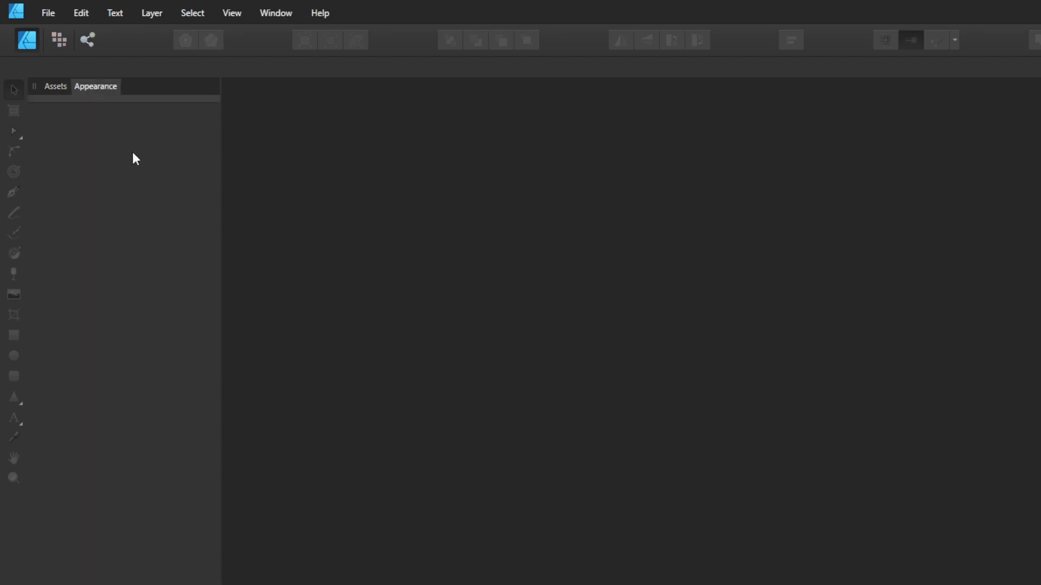
{"action": "left_click", "coordinate": [49, 86]}
{"action": "scroll", "coordinate": [105, 435], "scroll_direction": "down", "scroll_amount": 6}
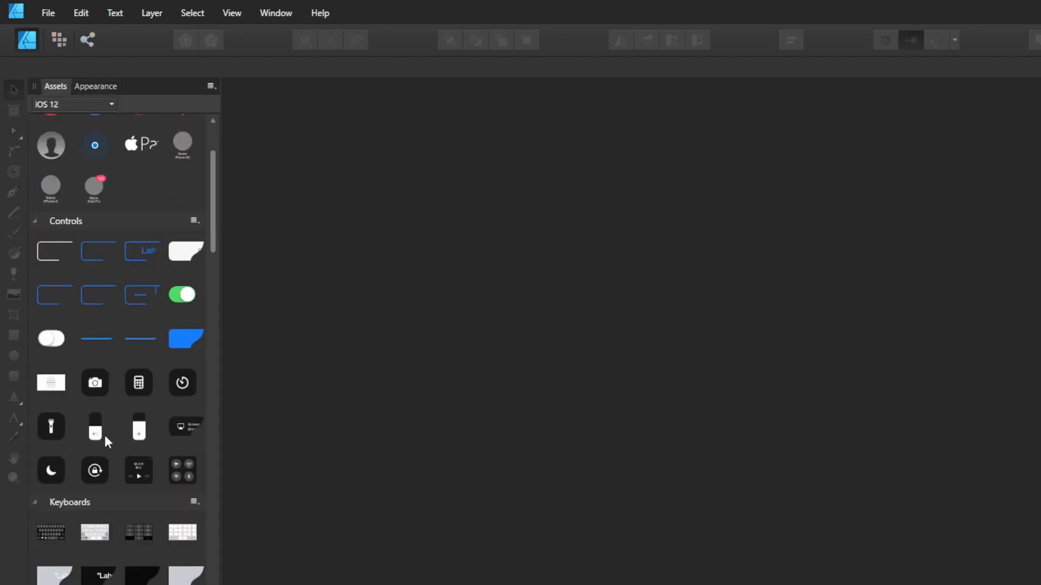
{"action": "scroll", "coordinate": [105, 437], "scroll_direction": "down", "scroll_amount": 15}
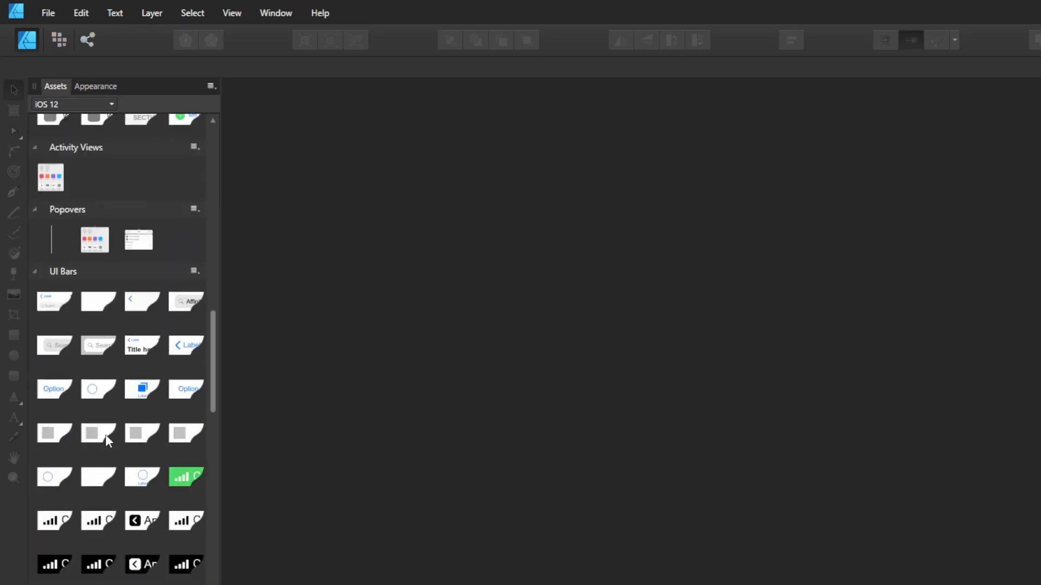
{"action": "scroll", "coordinate": [106, 440], "scroll_direction": "down", "scroll_amount": 15}
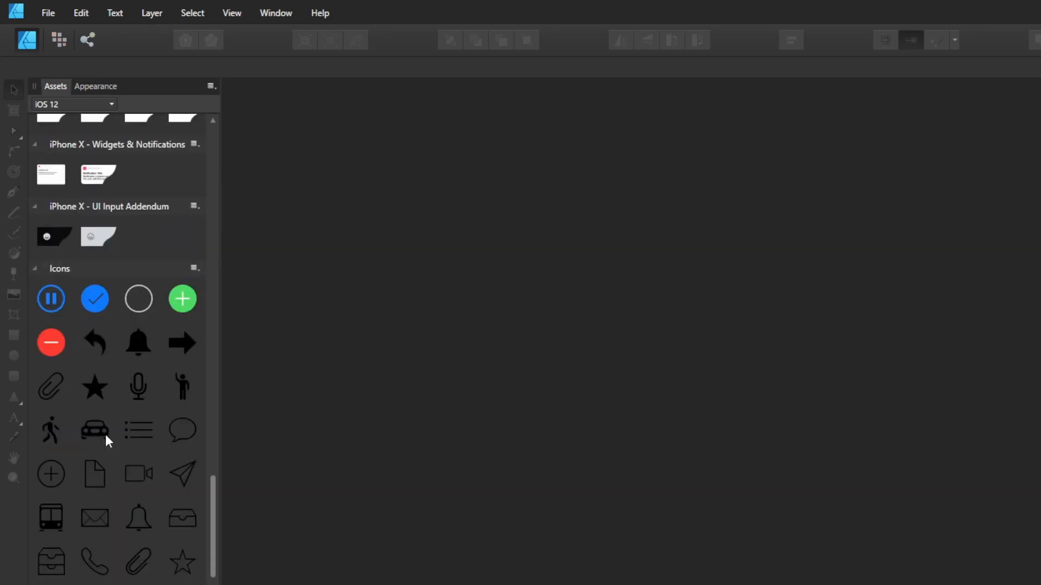
{"action": "scroll", "coordinate": [106, 437], "scroll_direction": "down", "scroll_amount": 7}
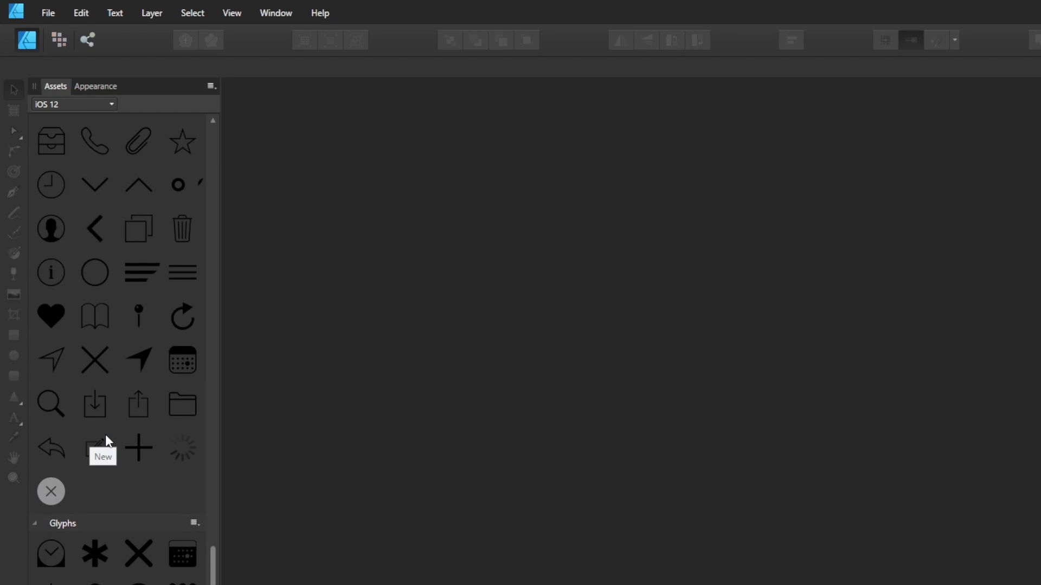
{"action": "scroll", "coordinate": [106, 437], "scroll_direction": "down", "scroll_amount": 6}
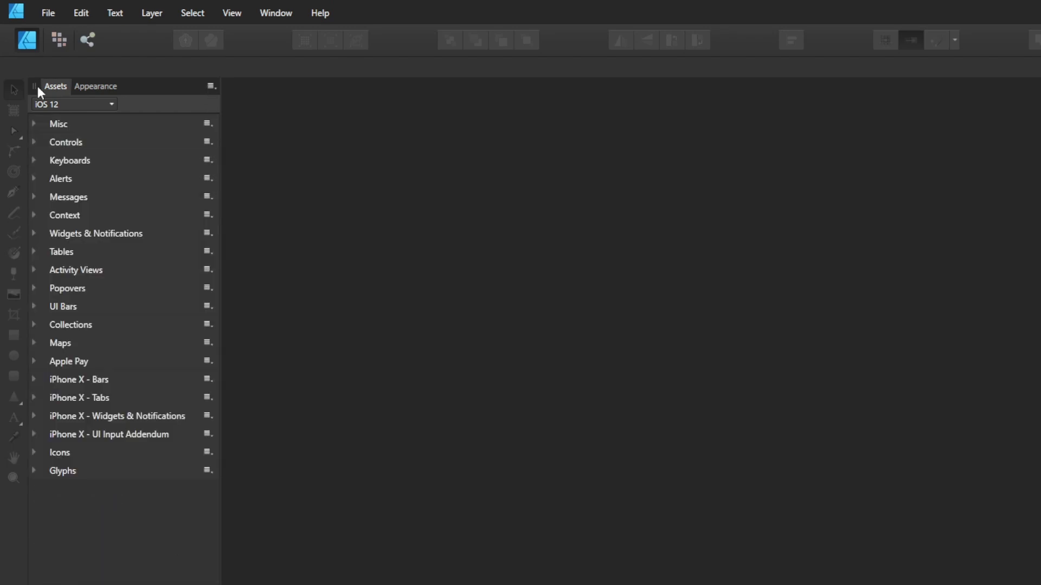
- Detach the Appearance and Assets panels from the workspace and close both
{"action": "left_click_drag", "start_coordinate": [96, 87], "coordinate": [544, 211]}
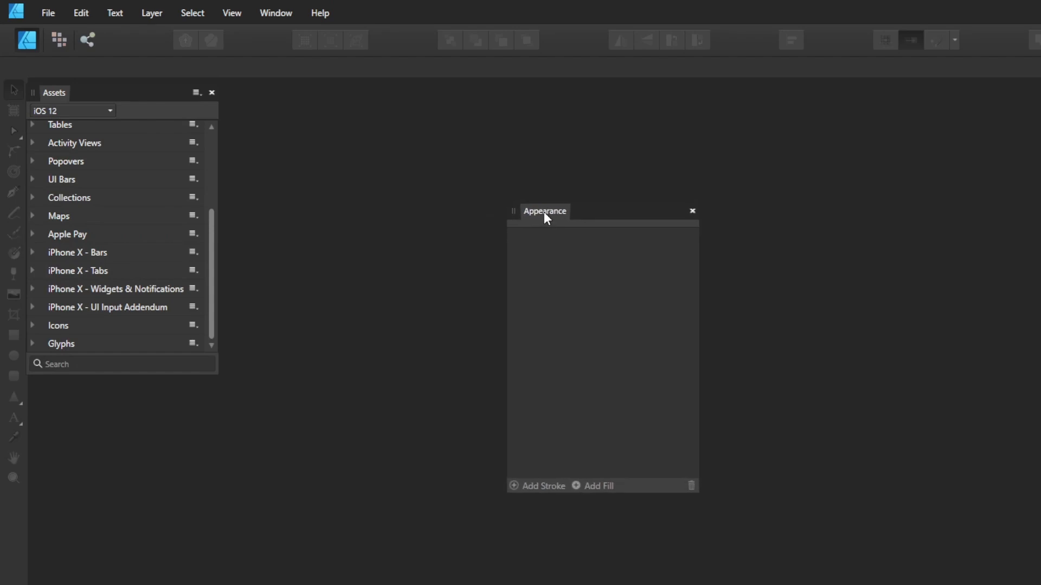
{"action": "left_click", "coordinate": [693, 210]}
{"action": "left_click_drag", "start_coordinate": [30, 90], "coordinate": [428, 177]}
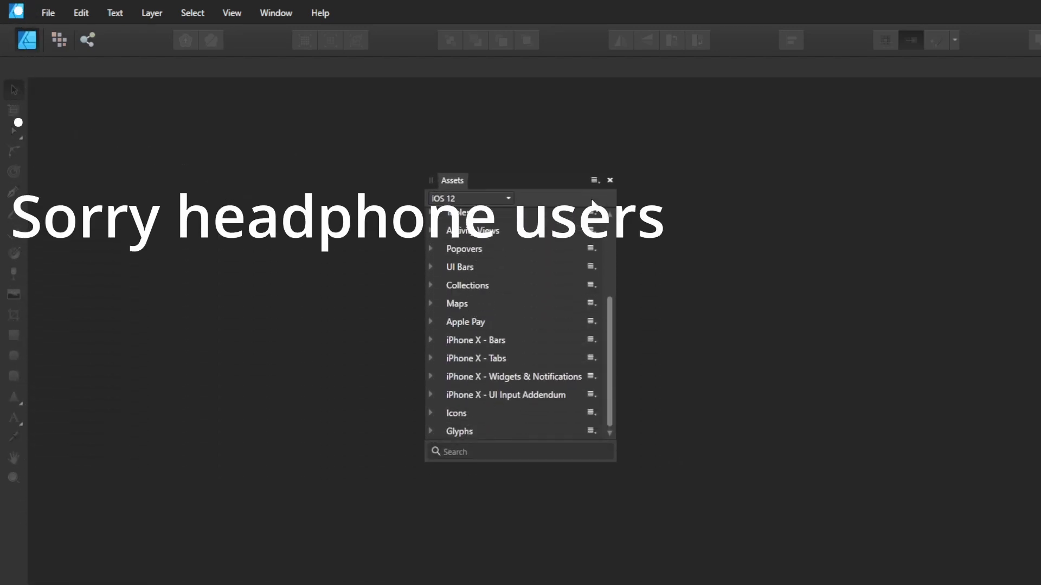
{"action": "left_click", "coordinate": [611, 180]}
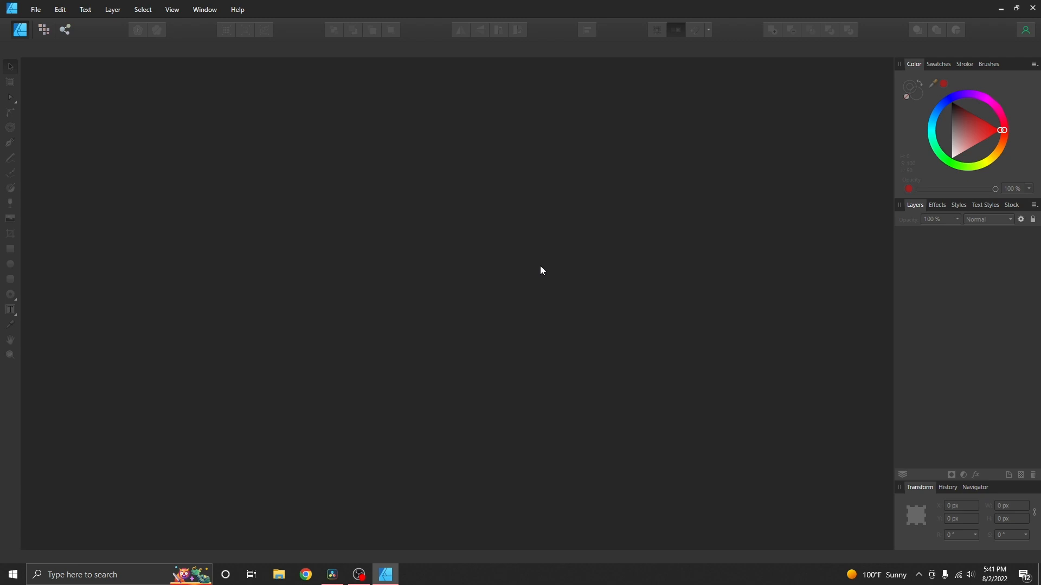
- Open the PDF "pants and shorts projector Dailey sews and stuff" with all pages loaded, toggling "Favor editable text over fidelity" in its import options
{"action": "left_click", "coordinate": [33, 13]}
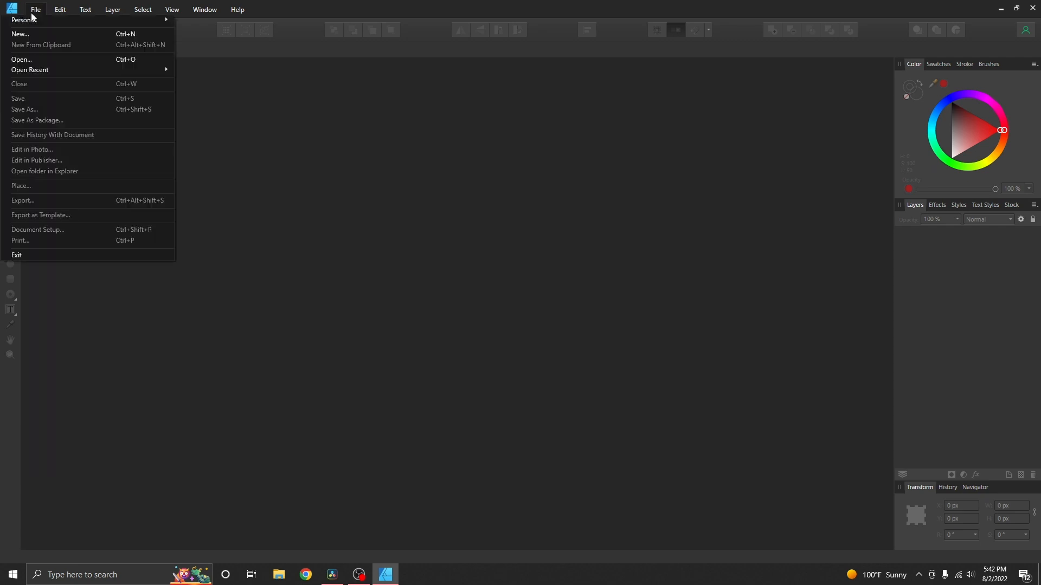
{"action": "left_click", "coordinate": [48, 57]}
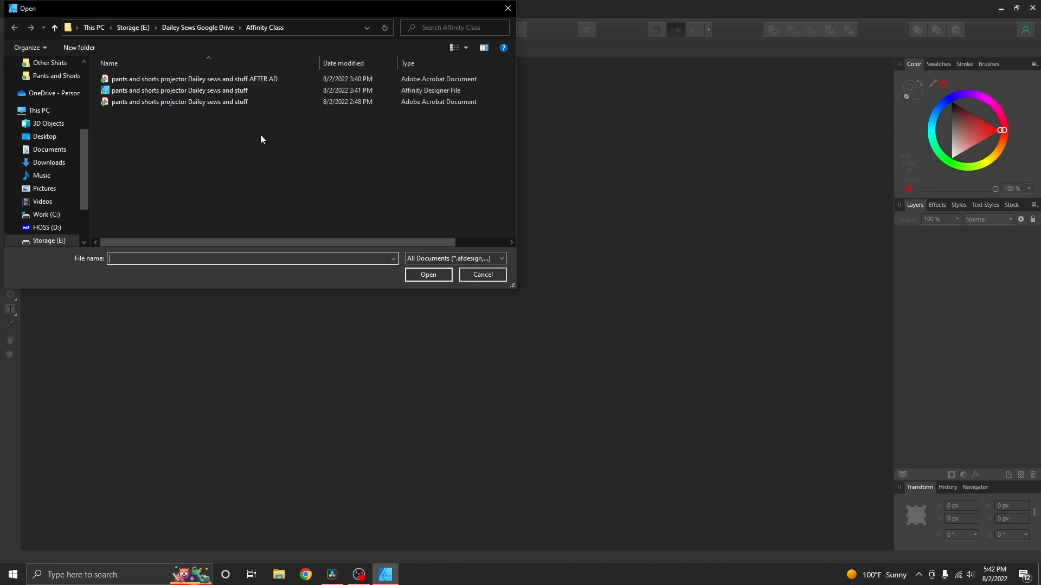
{"action": "left_click", "coordinate": [269, 92]}
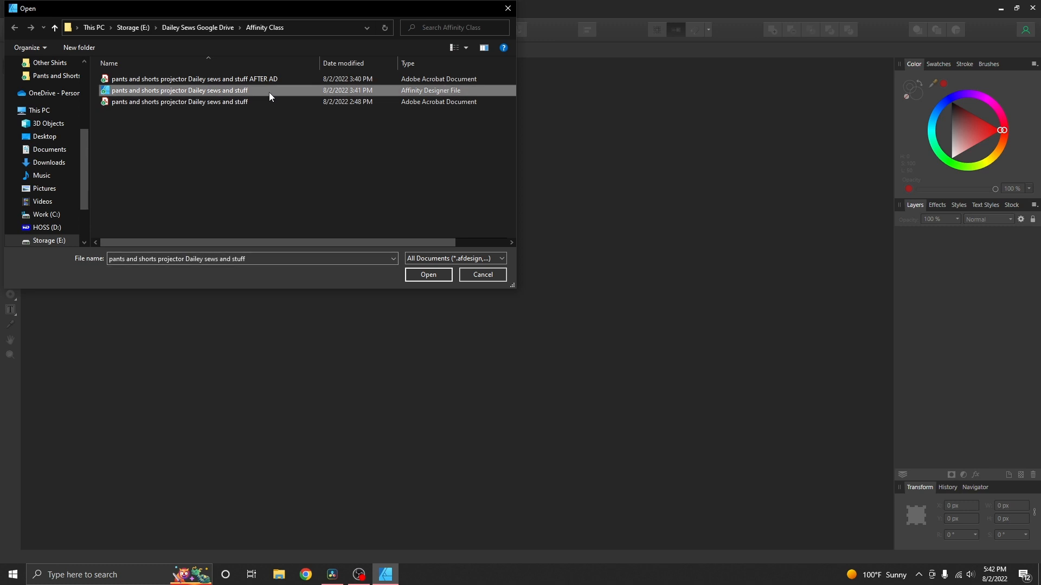
{"action": "left_click", "coordinate": [272, 101]}
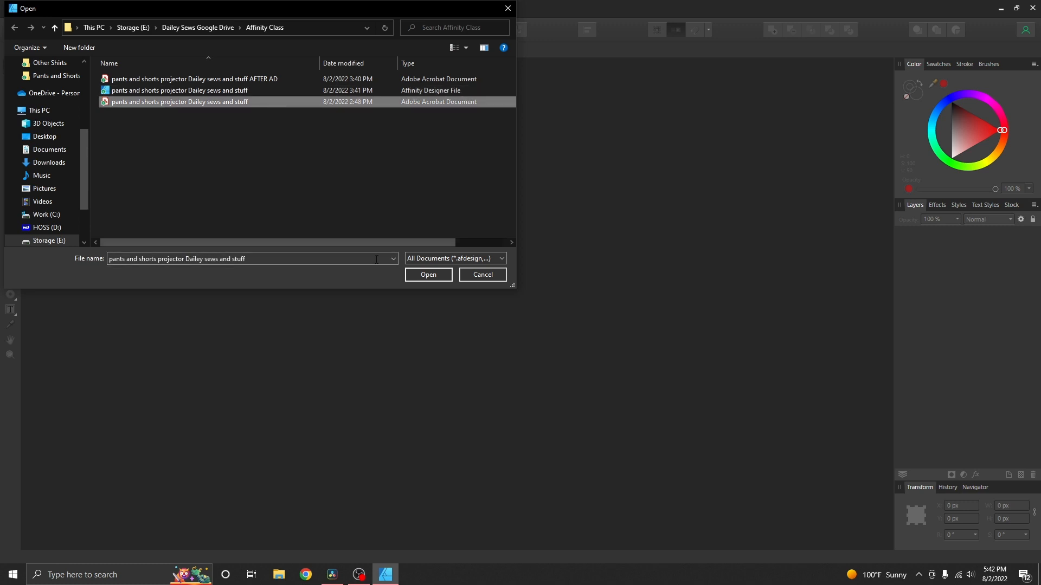
{"action": "left_click", "coordinate": [429, 275]}
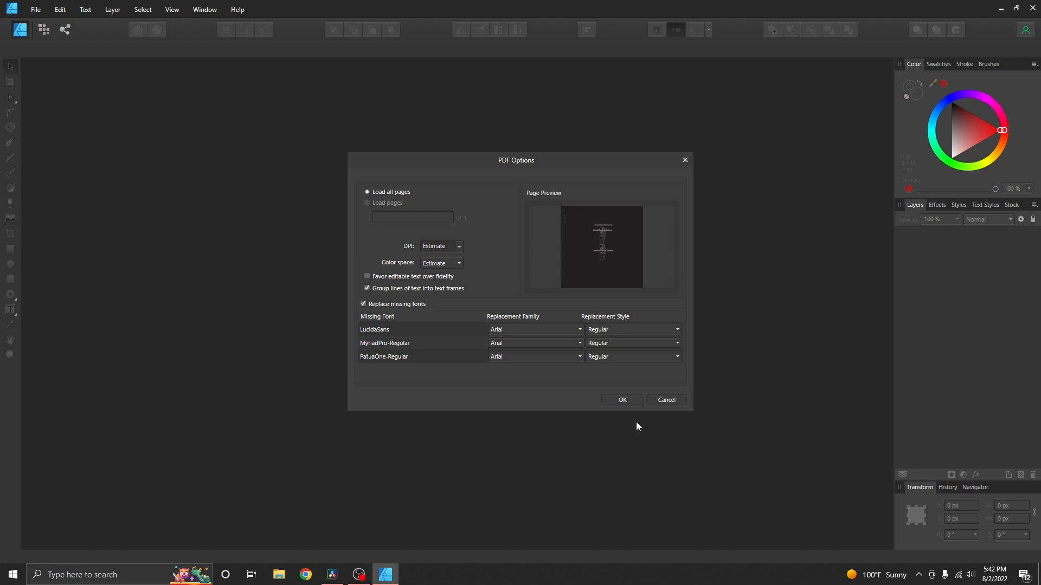
{"action": "left_click", "coordinate": [368, 276]}
{"action": "left_click", "coordinate": [629, 400]}
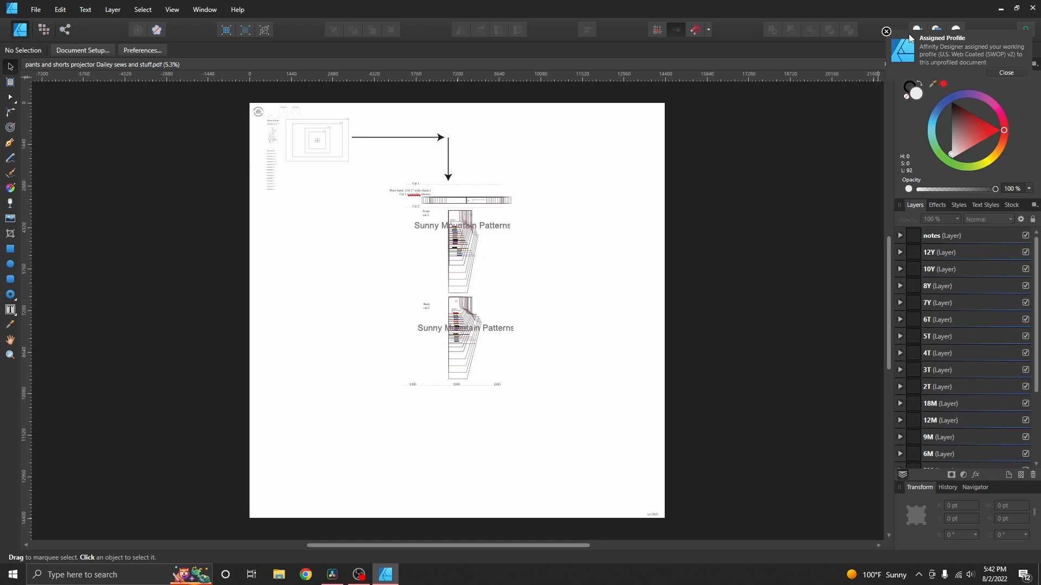
- Dismiss the assigned-profile notice, then move the horizontal arrow's line down toward the waistband notes and return it to its original place
{"action": "left_click", "coordinate": [886, 32]}
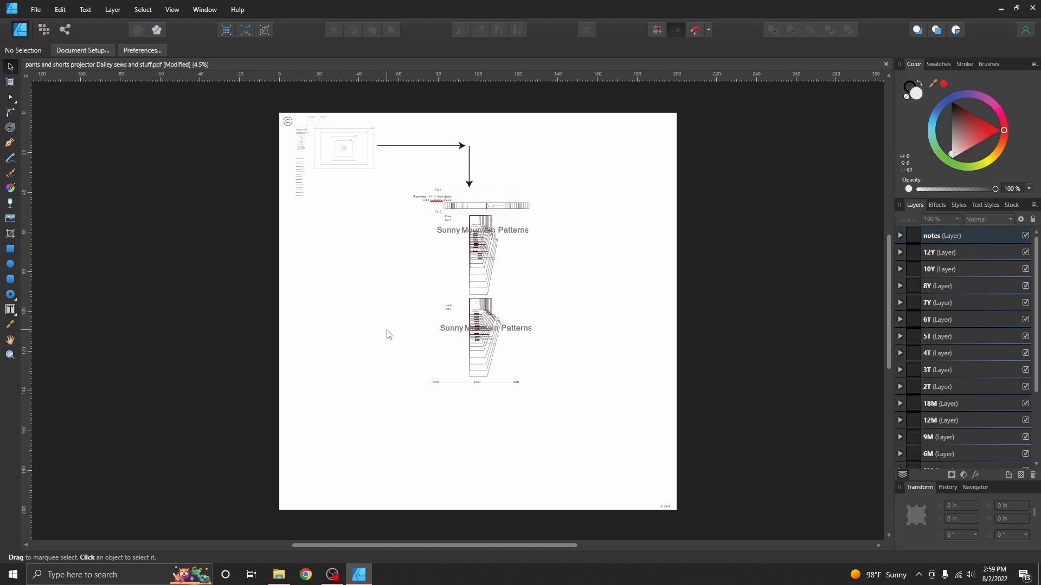
{"action": "left_click", "coordinate": [413, 147]}
{"action": "left_click_drag", "start_coordinate": [414, 151], "coordinate": [411, 199]}
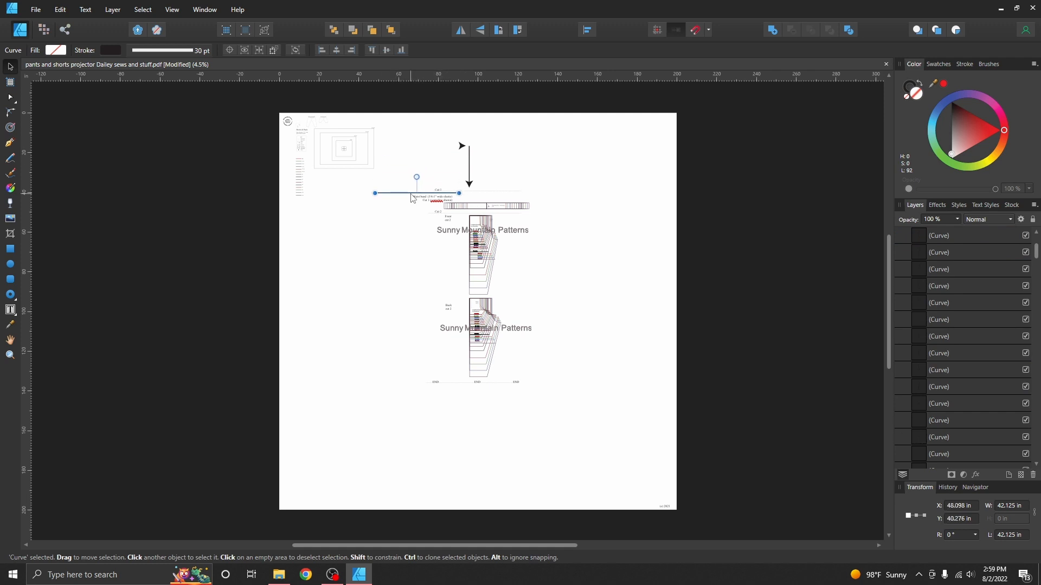
{"action": "left_click_drag", "start_coordinate": [401, 198], "coordinate": [404, 149]}
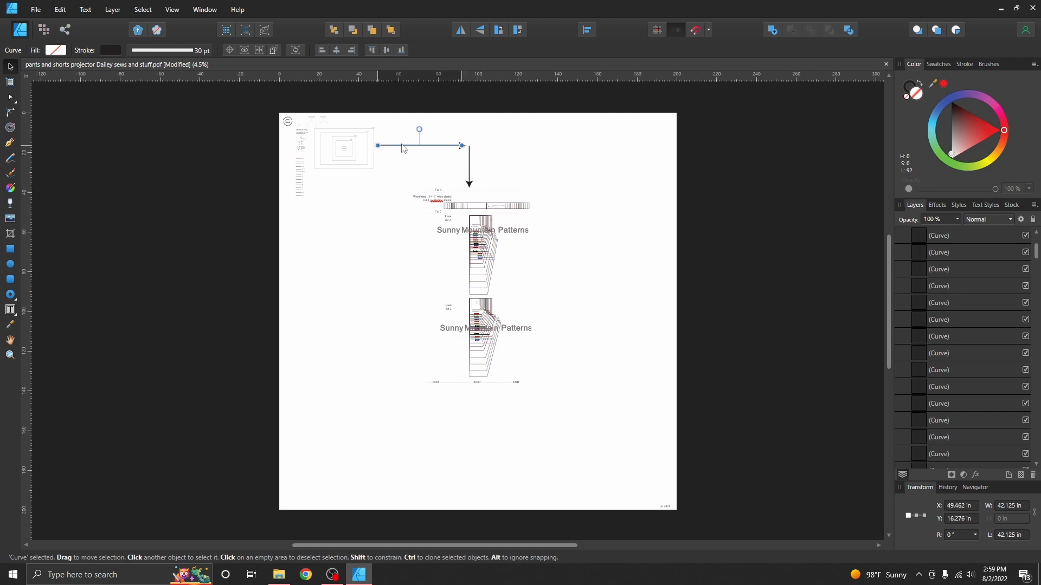
{"action": "key", "text": "ctrl+z"}
{"action": "key", "text": "ctrl+shift+z"}
{"action": "left_click", "coordinate": [375, 280]}
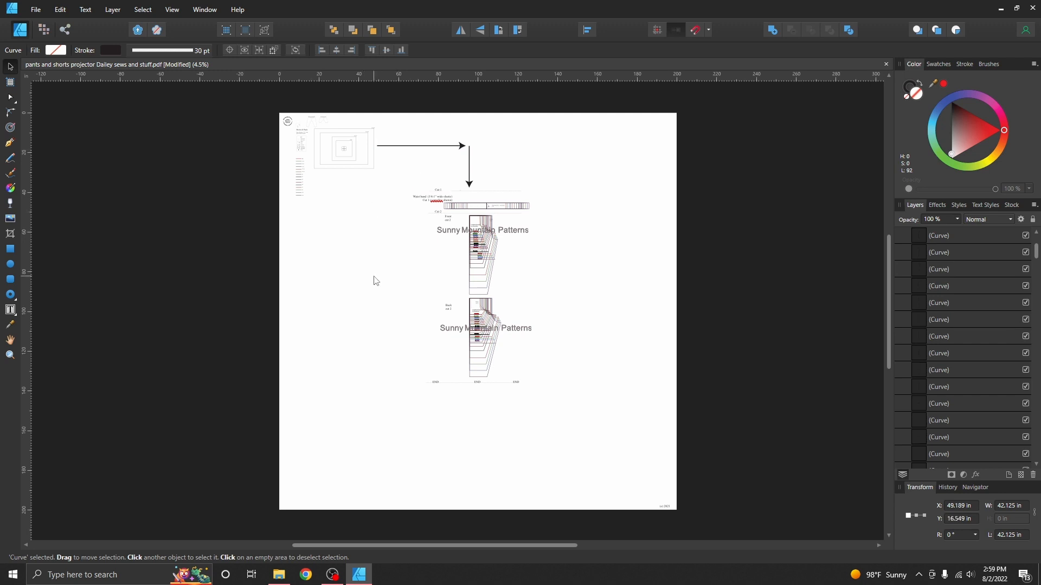
- Draw an artboard about 182.5 by 196.9 in beside the pattern page, then delete it
{"action": "left_click", "coordinate": [11, 82]}
{"action": "left_click_drag", "start_coordinate": [705, 119], "coordinate": [850, 516]}
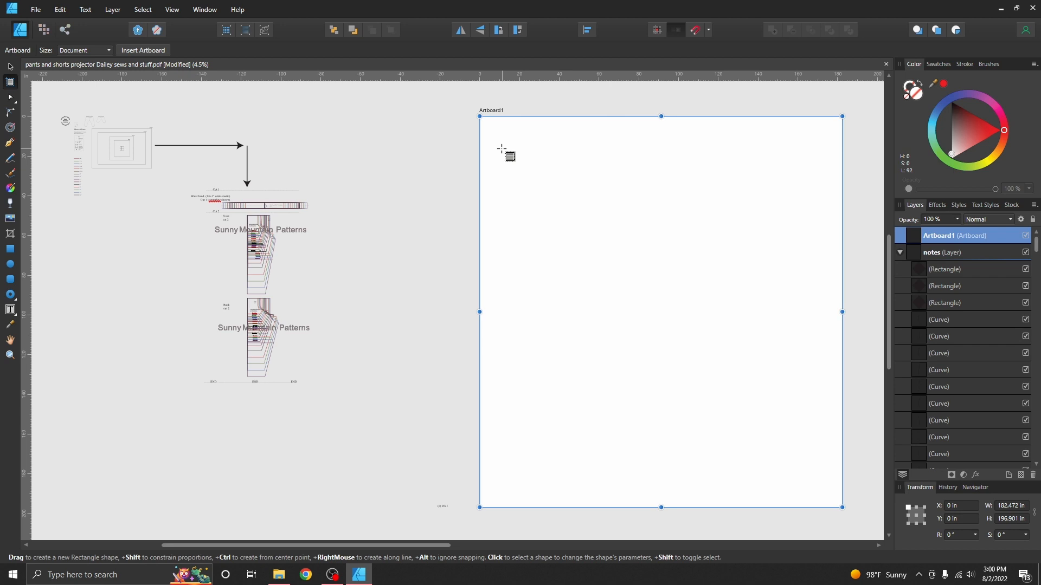
{"action": "key", "text": "Delete"}
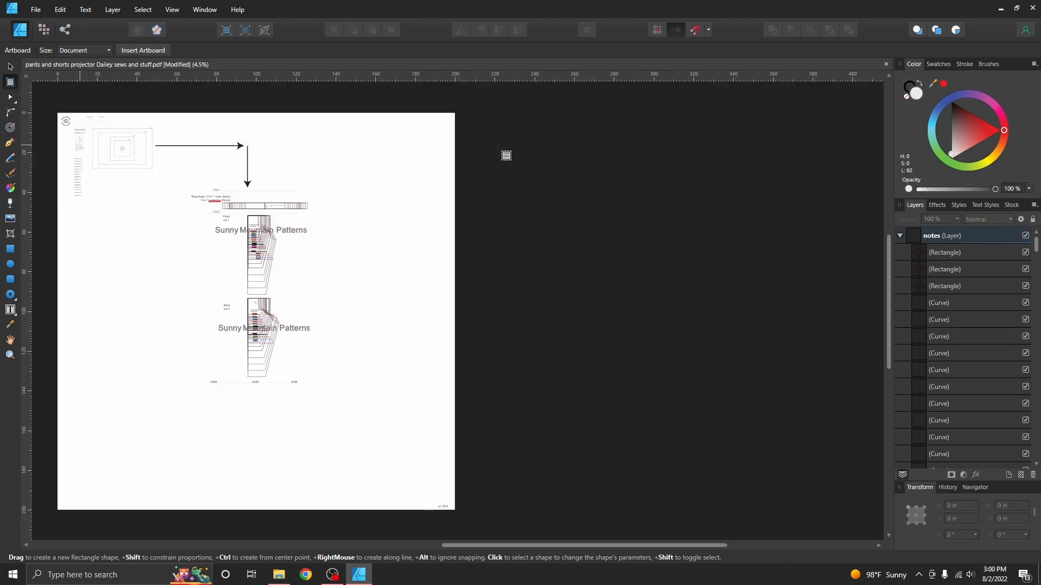
- Collapse the notes layer and hide the notes, 12Y, 10Y, 8Y, 7Y and 6T layers
{"action": "left_click", "coordinate": [10, 98]}
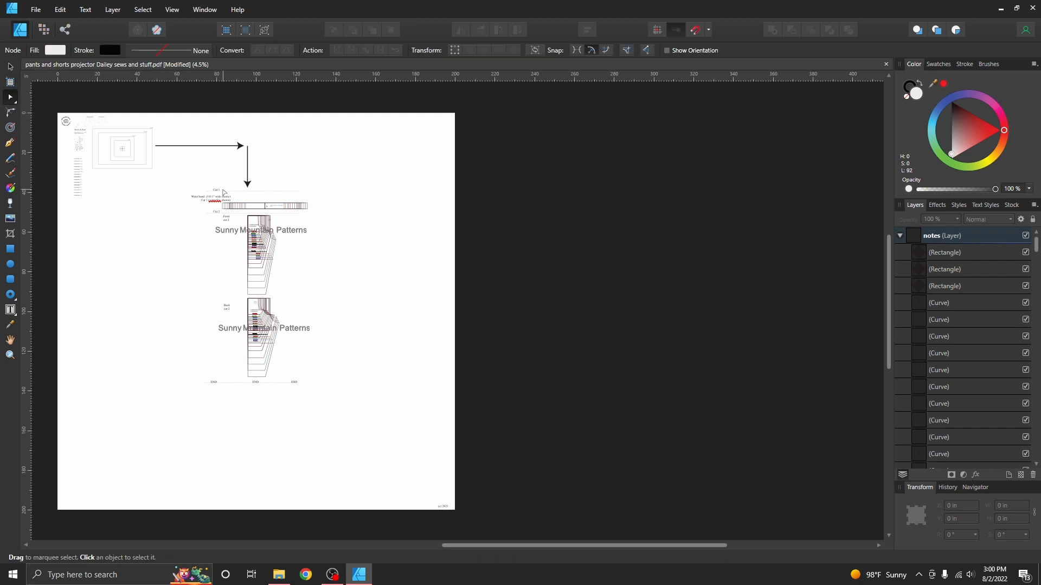
{"action": "scroll", "coordinate": [224, 193], "scroll_direction": "up", "scroll_amount": 5}
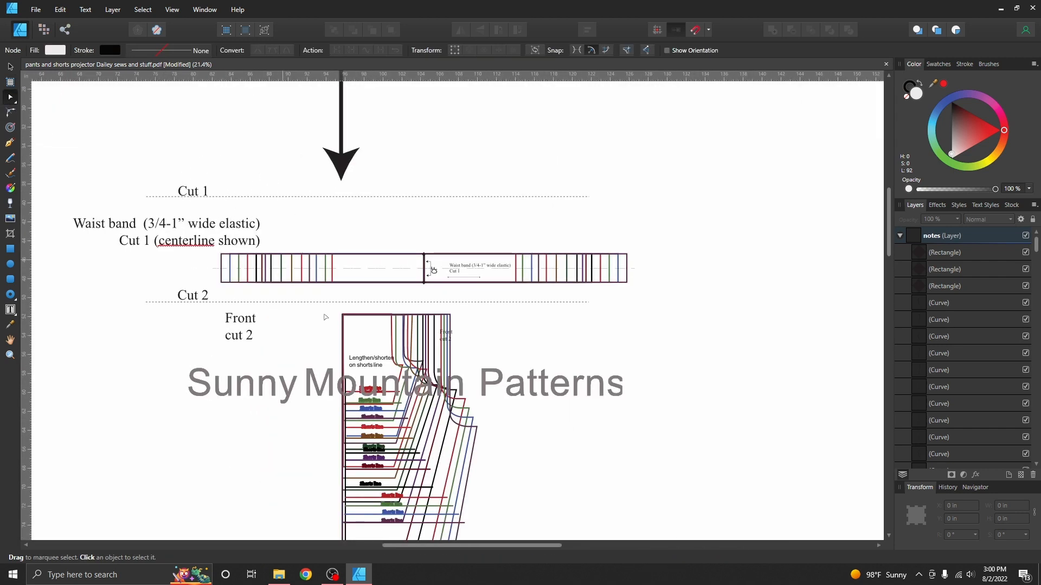
{"action": "scroll", "coordinate": [340, 336], "scroll_direction": "up", "scroll_amount": 4}
{"action": "scroll", "coordinate": [341, 335], "scroll_direction": "down", "scroll_amount": 5}
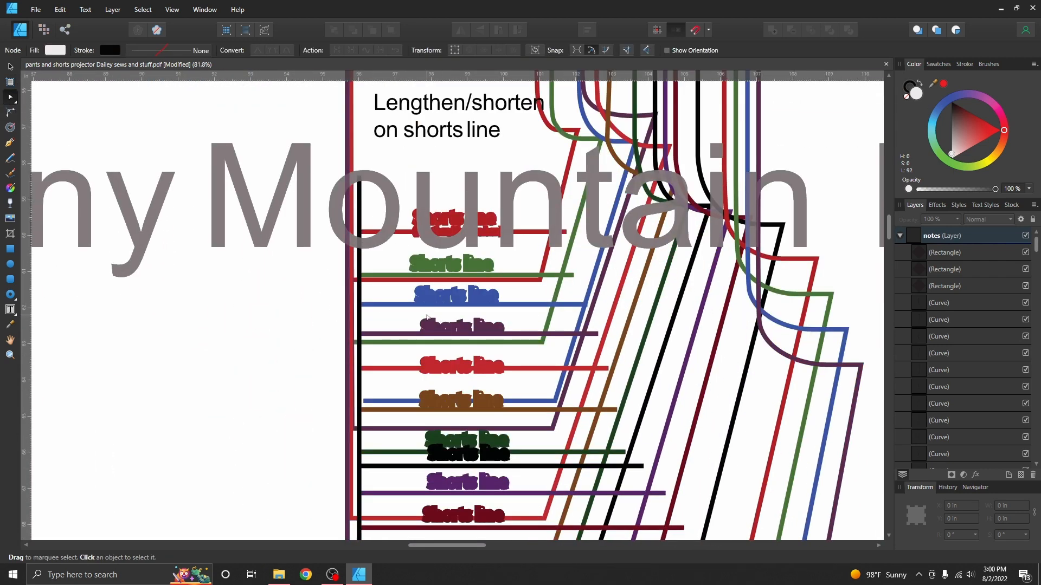
{"action": "scroll", "coordinate": [551, 358], "scroll_direction": "down", "scroll_amount": 2}
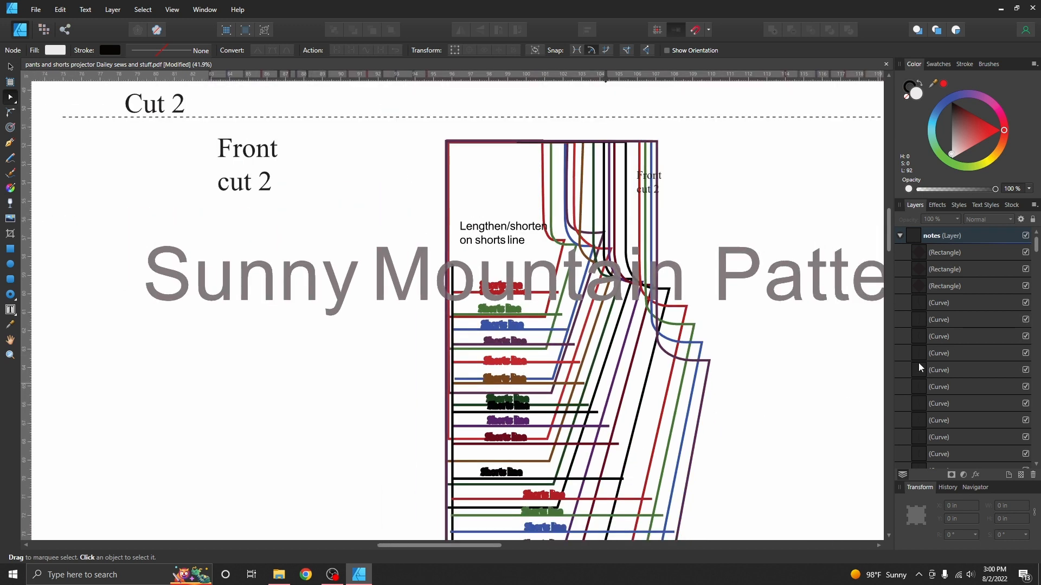
{"action": "left_click", "coordinate": [900, 235]}
{"action": "left_click", "coordinate": [1025, 236]}
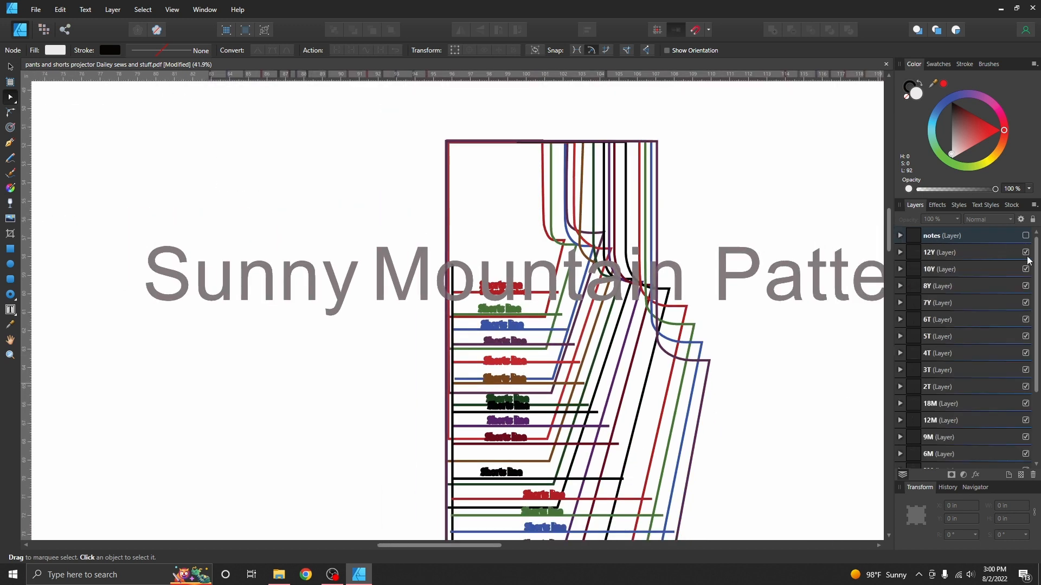
{"action": "left_click", "coordinate": [1025, 252]}
{"action": "left_click", "coordinate": [1026, 268]}
{"action": "left_click", "coordinate": [1026, 286]}
{"action": "left_click", "coordinate": [1025, 303]}
{"action": "left_click", "coordinate": [1025, 319]}
- Hide the 5T, 4T, 3T, 2T, 18M, 12M, 9M, 6M and 3M layers so only the NB size shows
{"action": "scroll", "coordinate": [1028, 320], "scroll_direction": "down", "scroll_amount": 3}
{"action": "left_click", "coordinate": [1025, 236]}
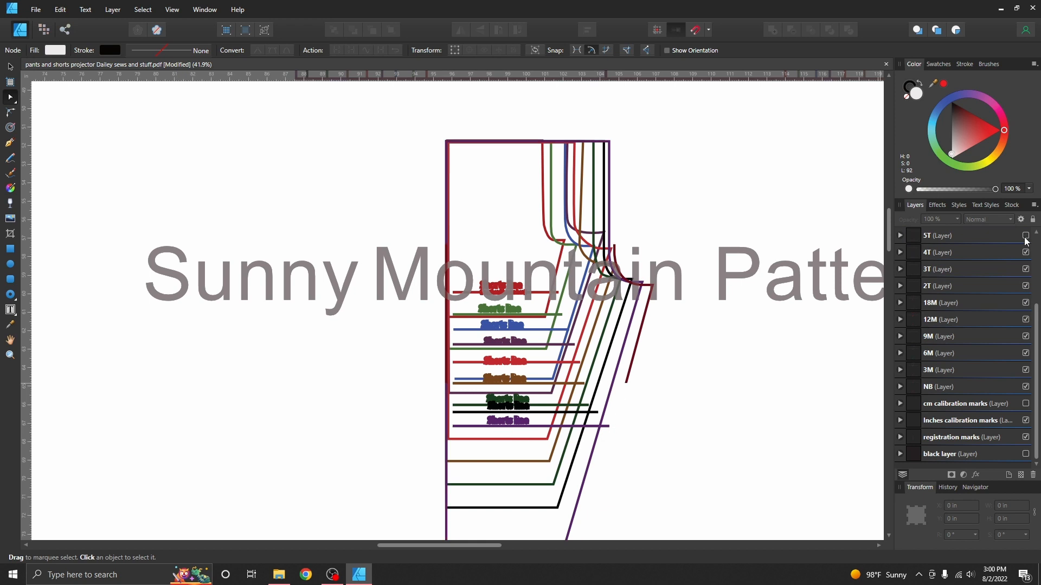
{"action": "left_click", "coordinate": [1026, 253]}
{"action": "left_click", "coordinate": [1025, 269]}
{"action": "left_click", "coordinate": [1025, 286]}
{"action": "left_click", "coordinate": [1025, 303]}
{"action": "left_click", "coordinate": [1026, 320]}
{"action": "left_click", "coordinate": [1026, 336]}
{"action": "left_click", "coordinate": [1025, 353]}
{"action": "left_click", "coordinate": [1025, 370]}
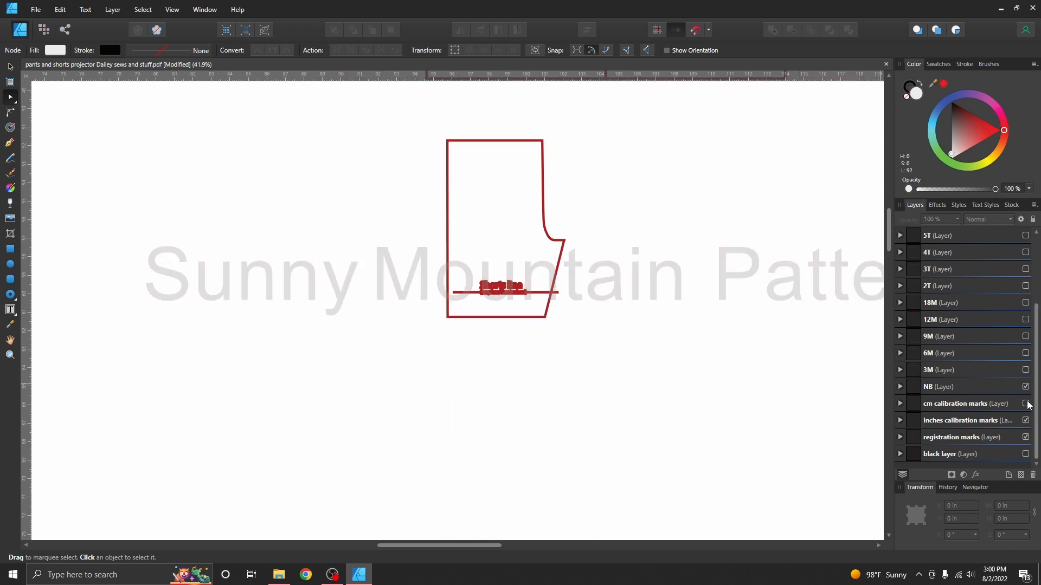
- Select the red NB front outline for node editing and examine its nodes along the crotch curve, inseam and hem
{"action": "left_click", "coordinate": [447, 183]}
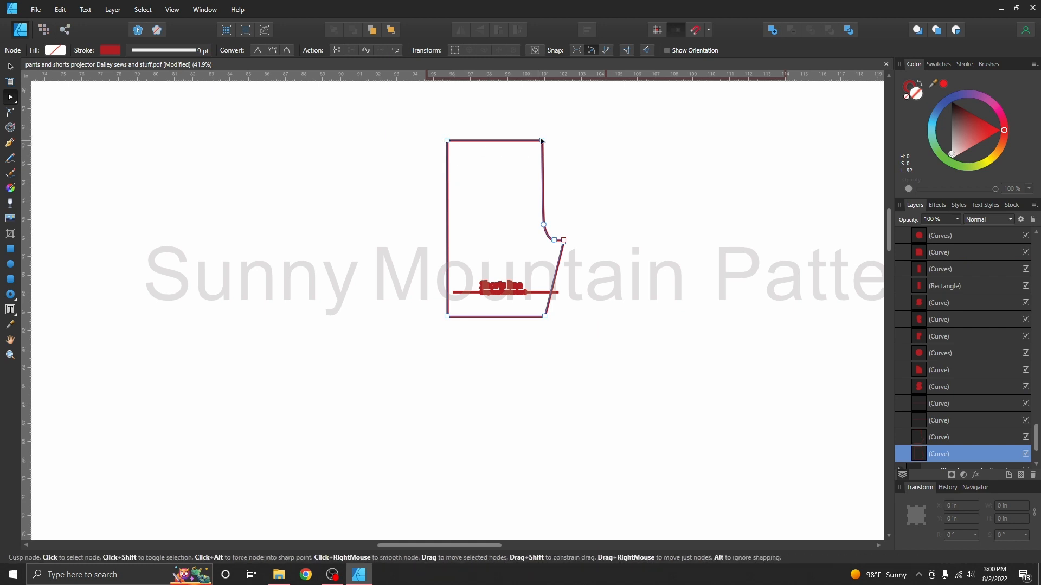
{"action": "scroll", "coordinate": [547, 156], "scroll_direction": "up", "scroll_amount": 3}
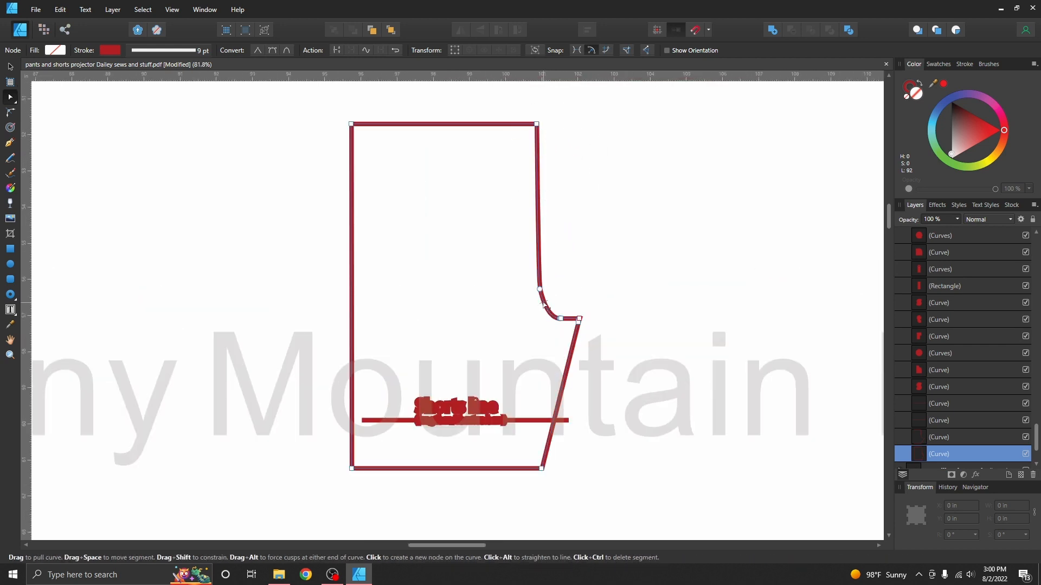
{"action": "scroll", "coordinate": [542, 303], "scroll_direction": "up", "scroll_amount": 2}
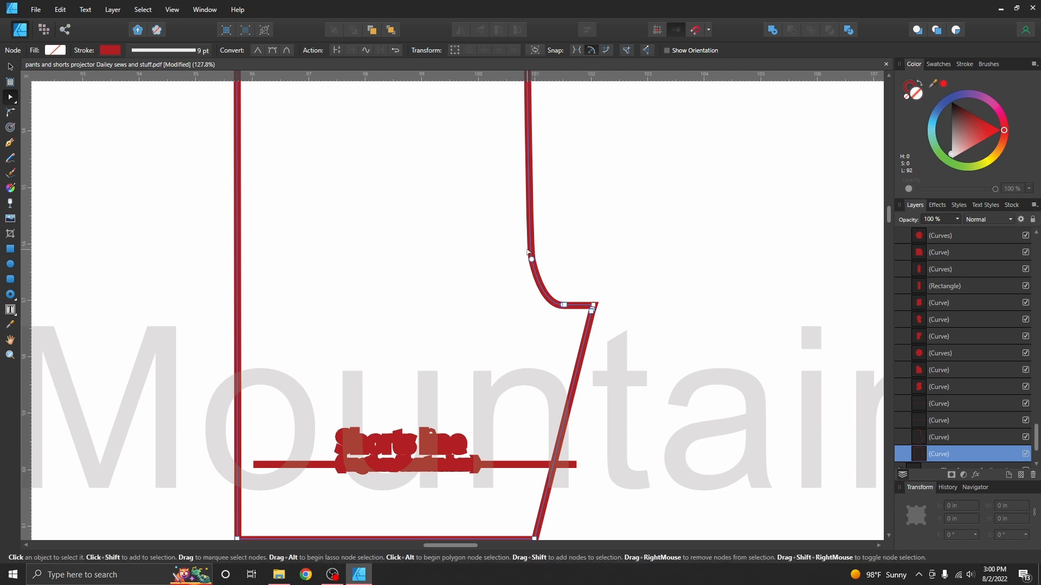
{"action": "scroll", "coordinate": [586, 319], "scroll_direction": "up", "scroll_amount": 7}
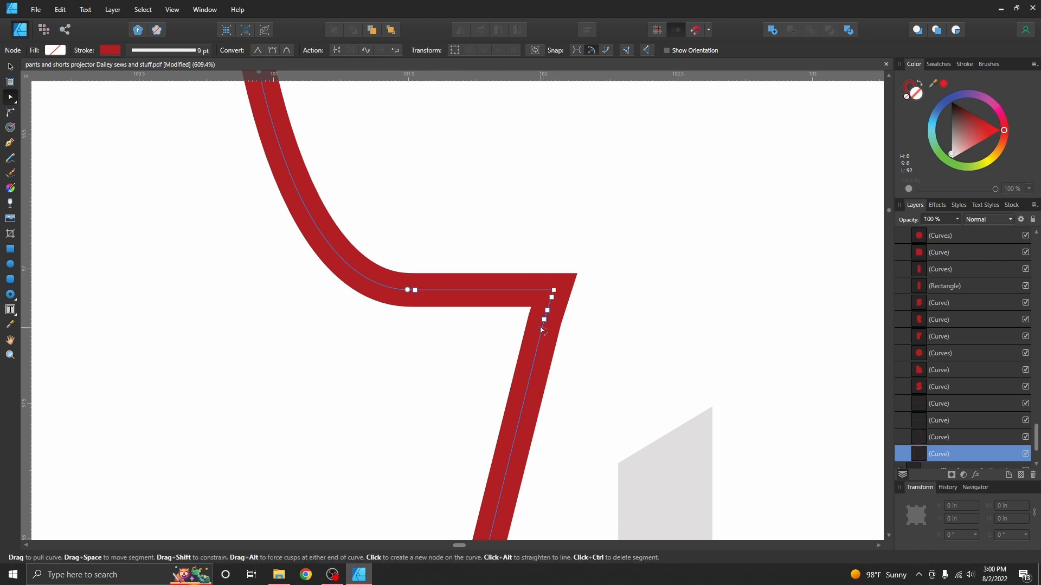
{"action": "scroll", "coordinate": [540, 326], "scroll_direction": "down", "scroll_amount": 6}
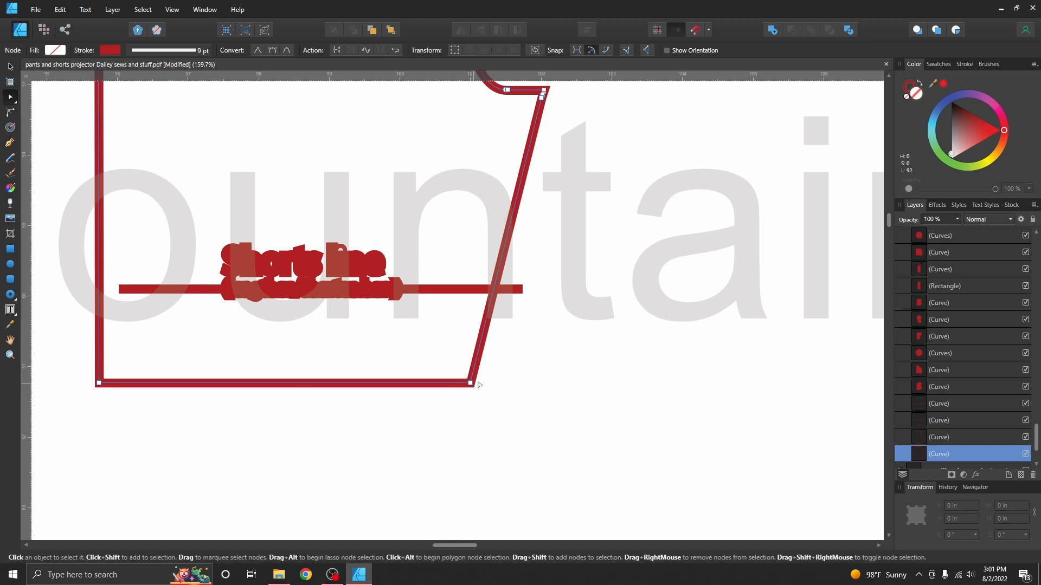
{"action": "scroll", "coordinate": [145, 367], "scroll_direction": "down", "scroll_amount": 5}
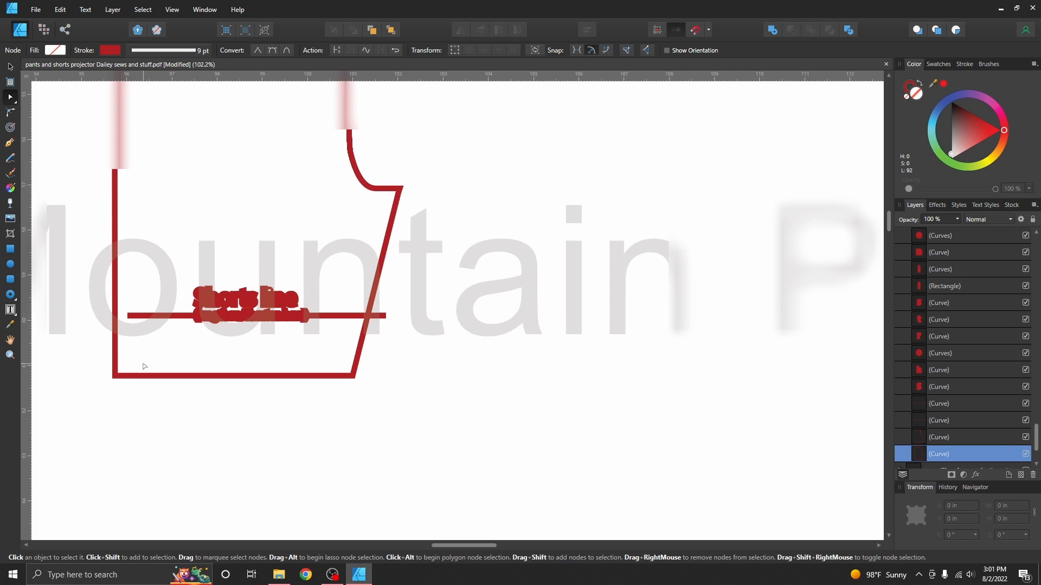
{"action": "scroll", "coordinate": [243, 393], "scroll_direction": "left", "scroll_amount": 3}
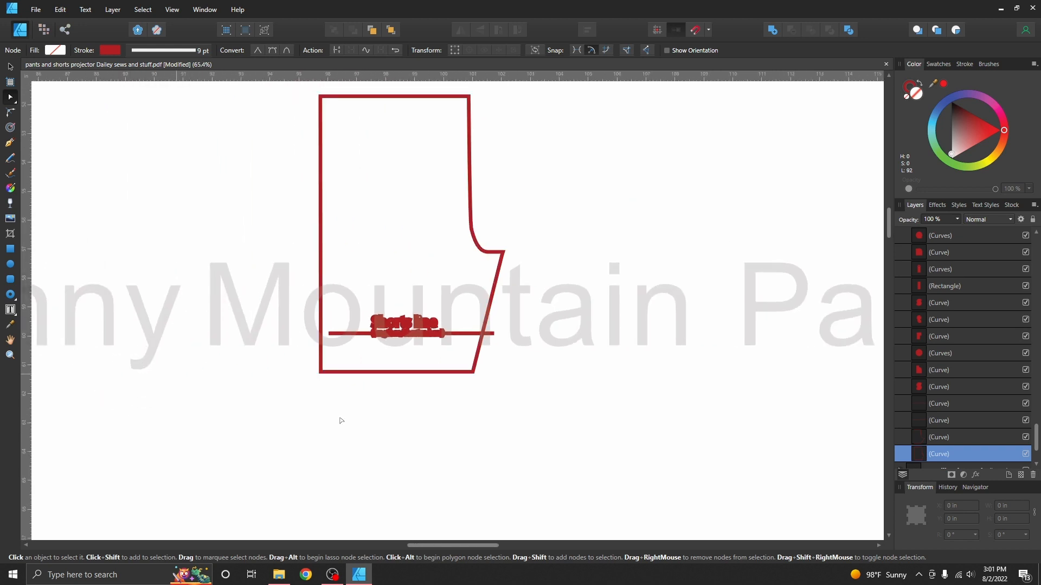
{"action": "scroll", "coordinate": [439, 428], "scroll_direction": "up", "scroll_amount": 2}
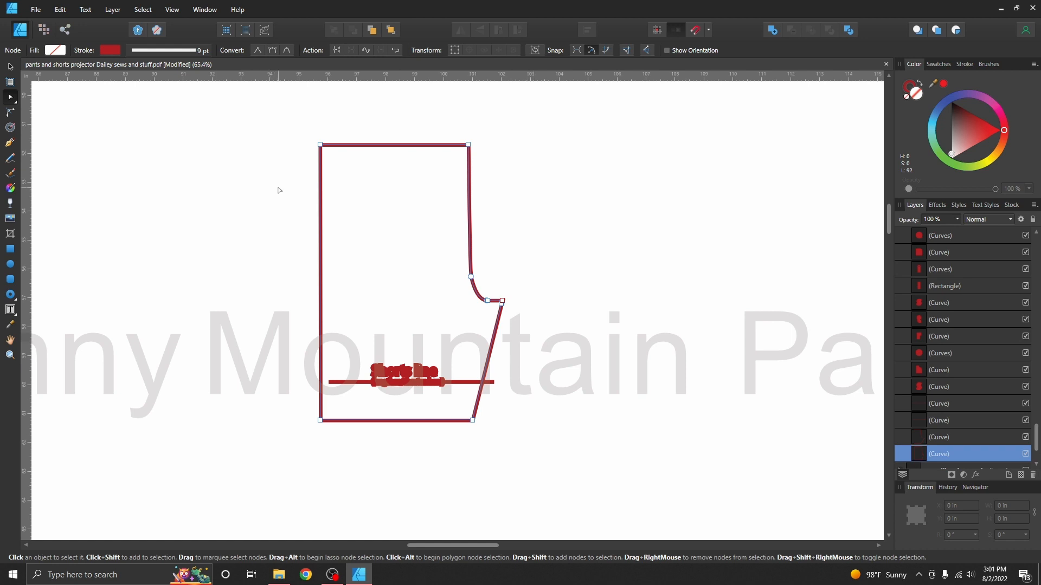
- Show the 3M layer and line up its green front outline with the NB outline's upper outer corner
{"action": "scroll", "coordinate": [962, 287], "scroll_direction": "up", "scroll_amount": 10}
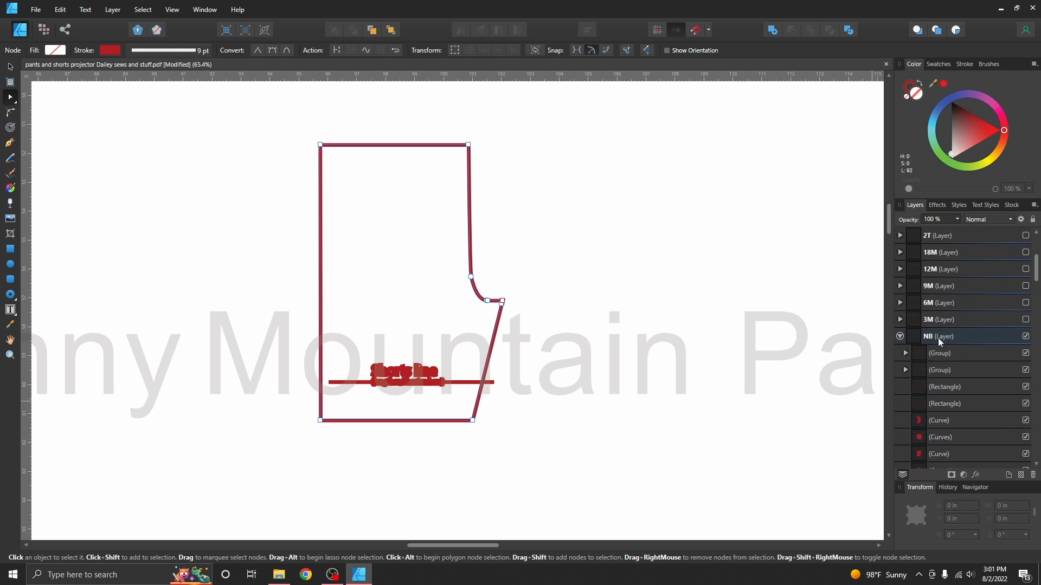
{"action": "left_click", "coordinate": [1025, 320]}
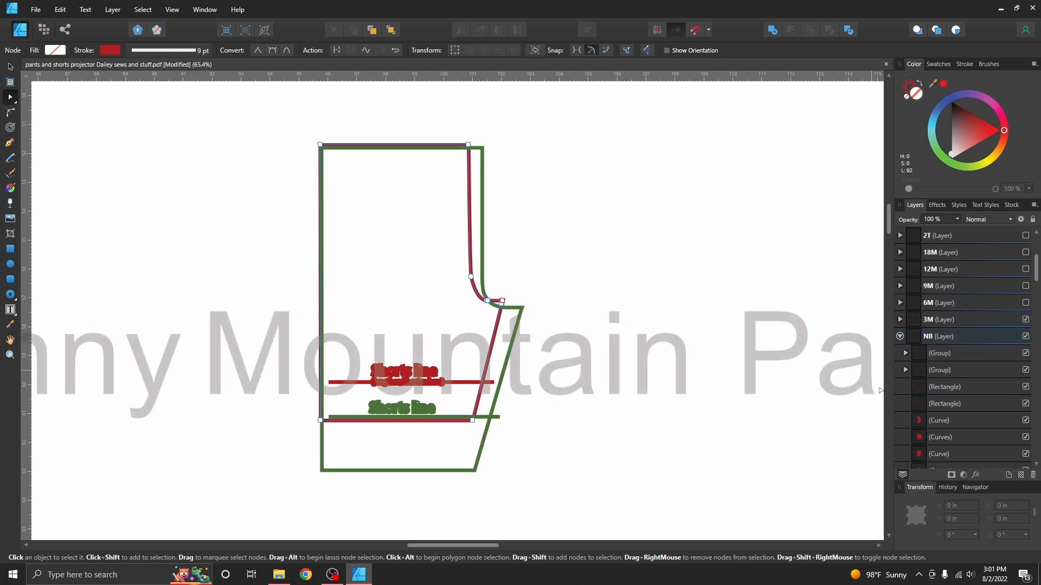
{"action": "left_click", "coordinate": [480, 146]}
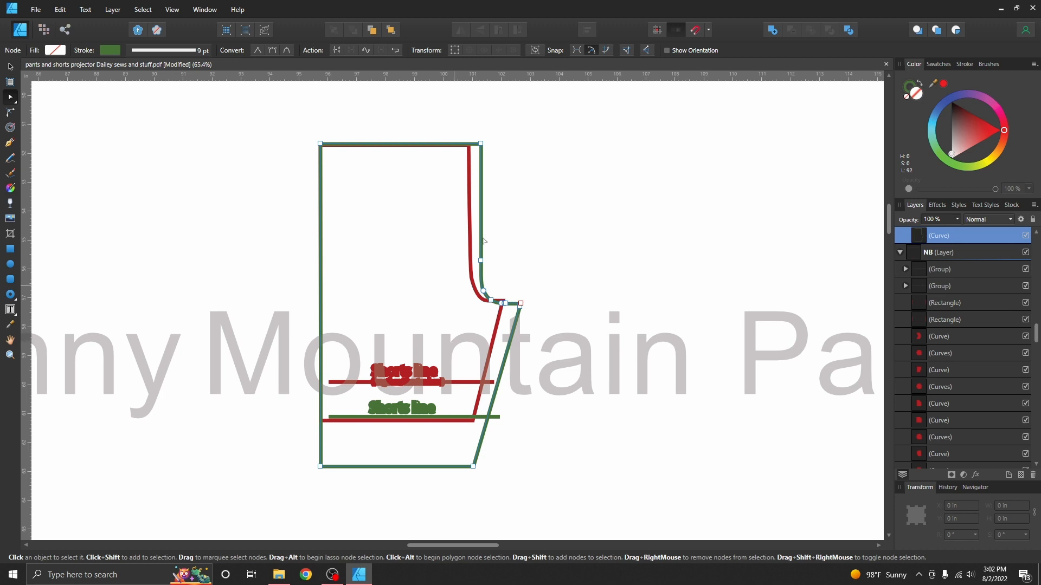
- Try scaling the whole green 3M outline to a width of about 6.37 in, then undo the resize
{"action": "left_click", "coordinate": [10, 66]}
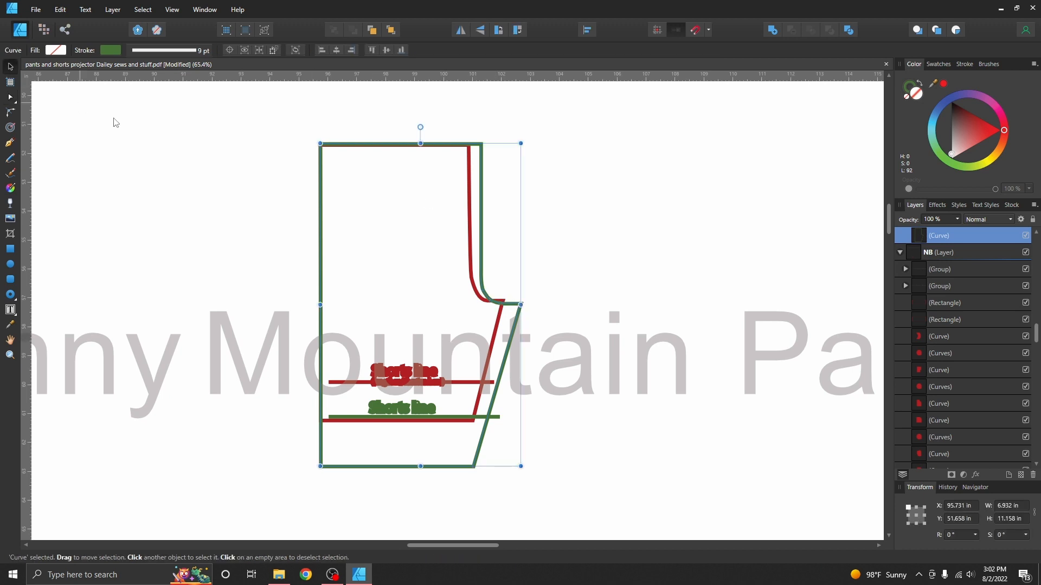
{"action": "left_click_drag", "start_coordinate": [520, 304], "coordinate": [504, 301]}
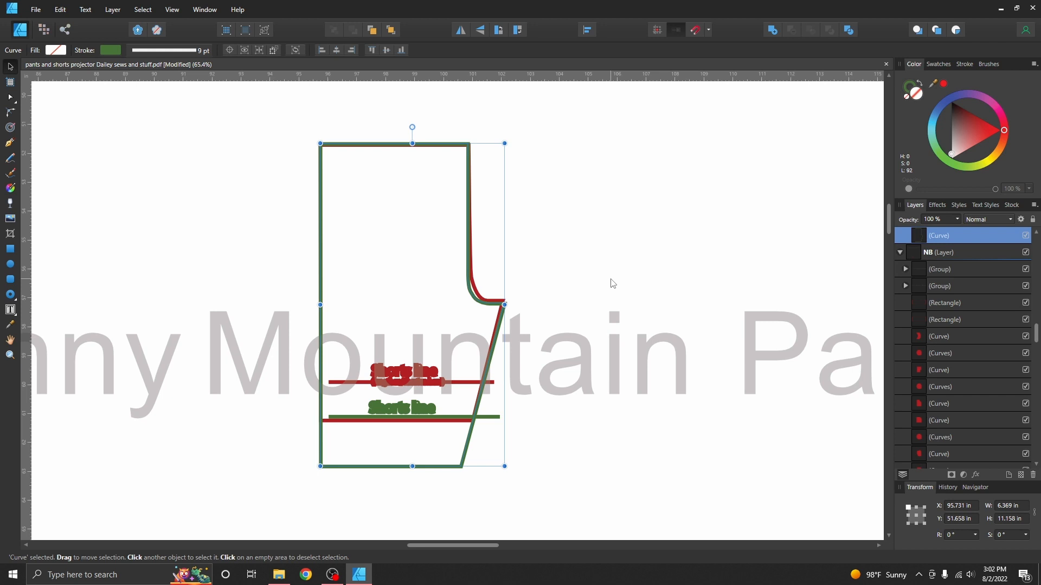
{"action": "key", "text": "ctrl+z"}
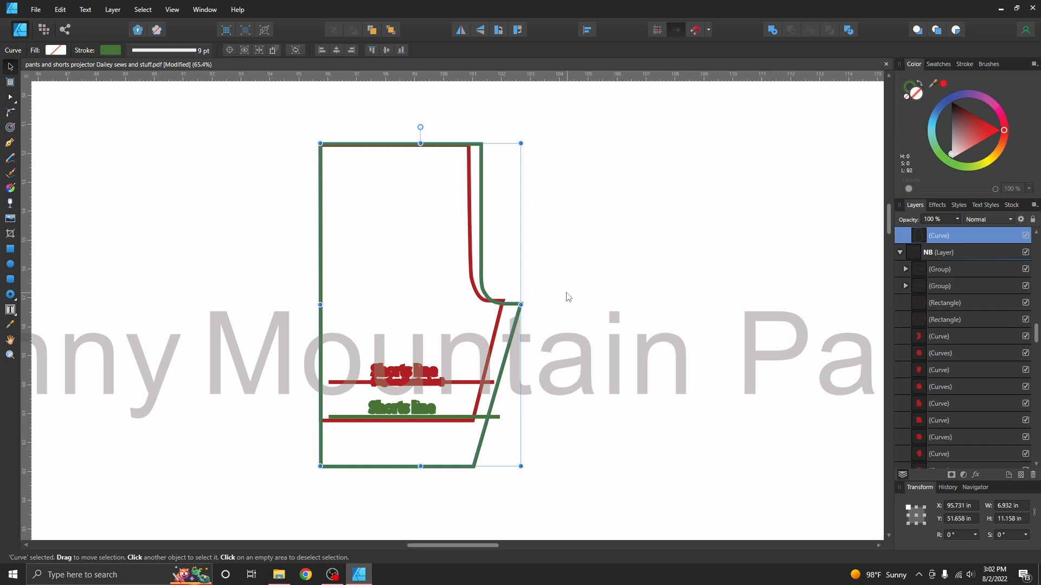
- Move the green outline's upper crotch-side corner, side and crotch-curve nodes individually onto the red NB outline
{"action": "left_click", "coordinate": [10, 97]}
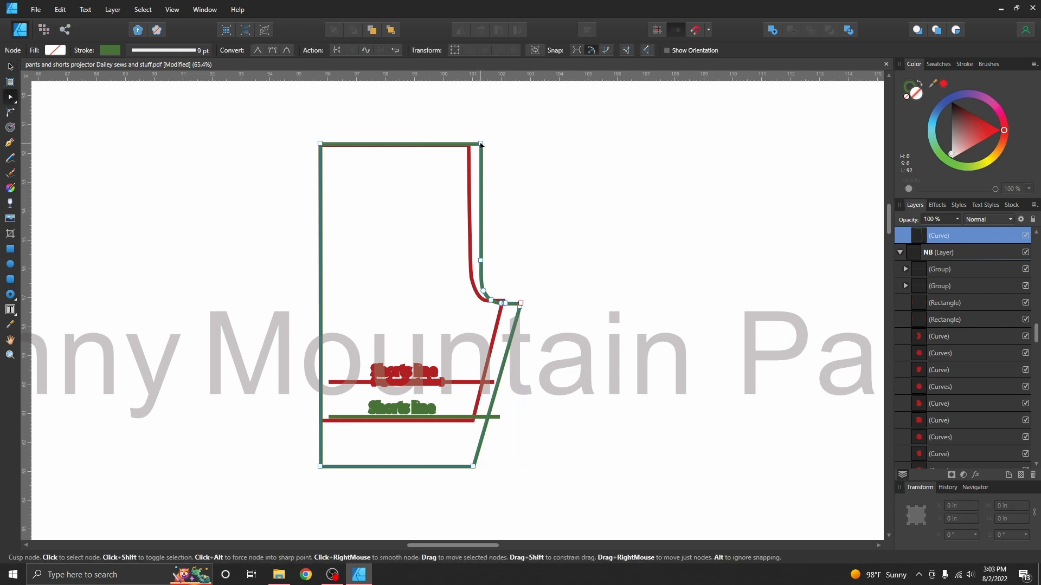
{"action": "left_click_drag", "start_coordinate": [480, 144], "coordinate": [470, 145]}
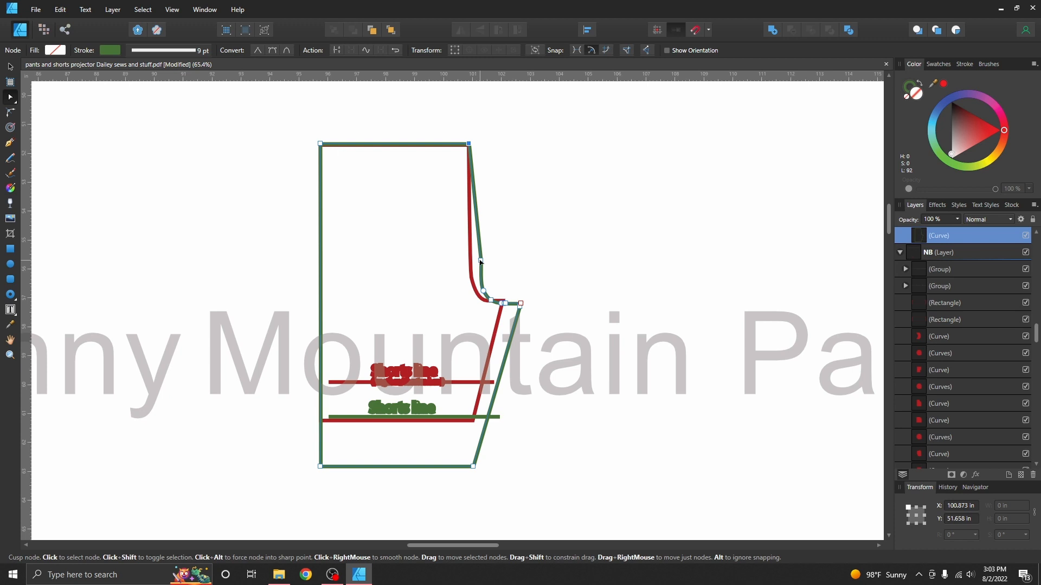
{"action": "left_click_drag", "start_coordinate": [481, 261], "coordinate": [480, 300]}
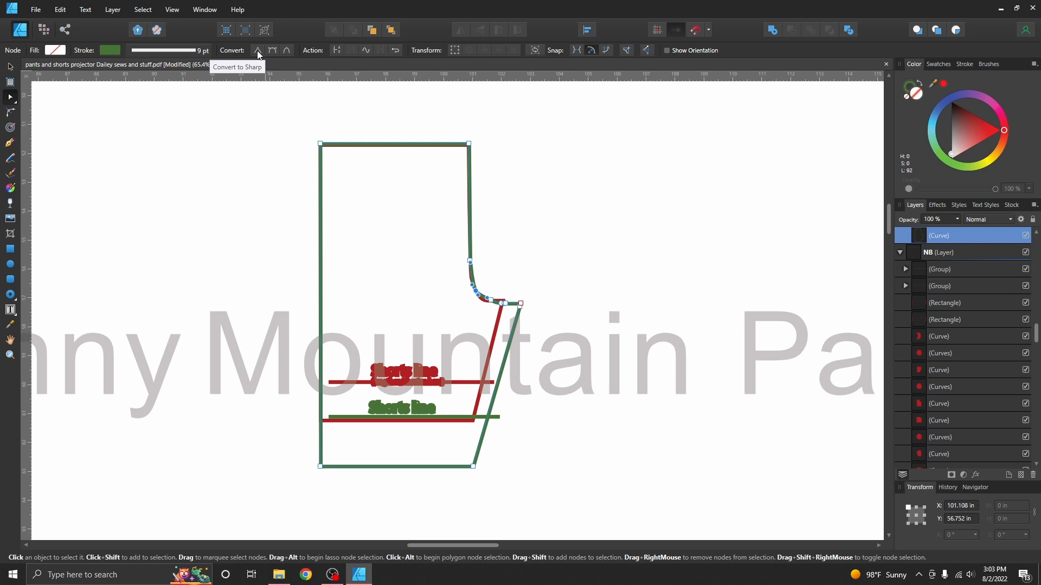
- Convert the green outline's upper outer corner node to smooth and smart, then back to sharp
{"action": "left_click", "coordinate": [320, 144]}
{"action": "left_click", "coordinate": [273, 50]}
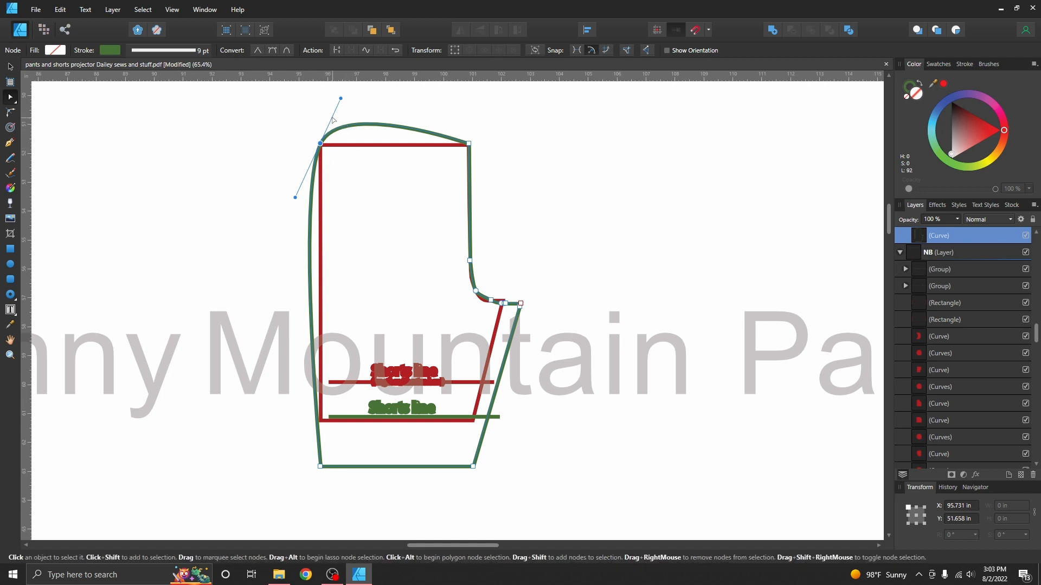
{"action": "left_click", "coordinate": [286, 51]}
{"action": "left_click", "coordinate": [257, 50]}
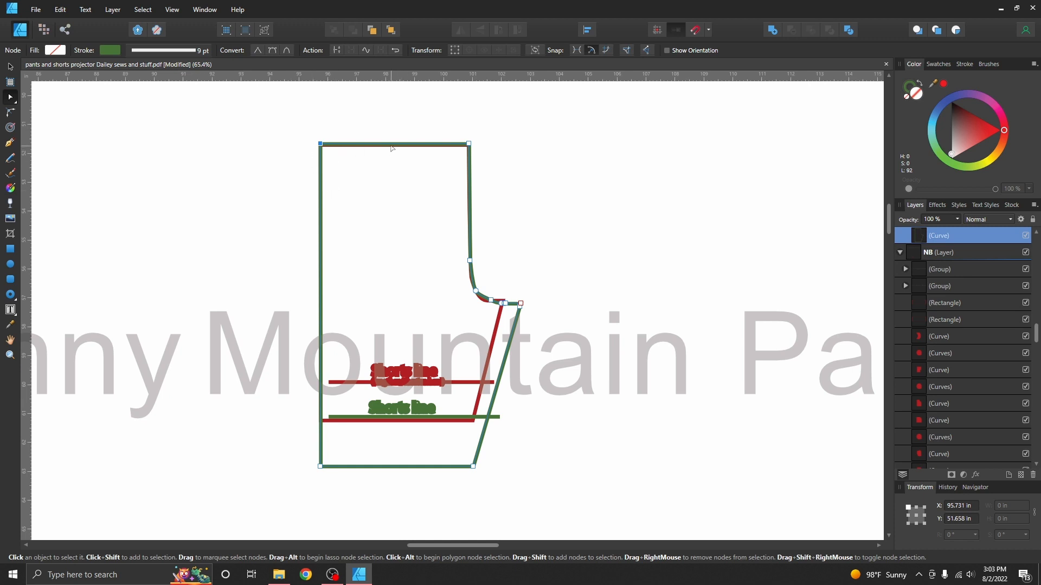
- Break the green outline at its upper outer corner node, pull the open end outward, and undo that move
{"action": "left_click", "coordinate": [336, 50]}
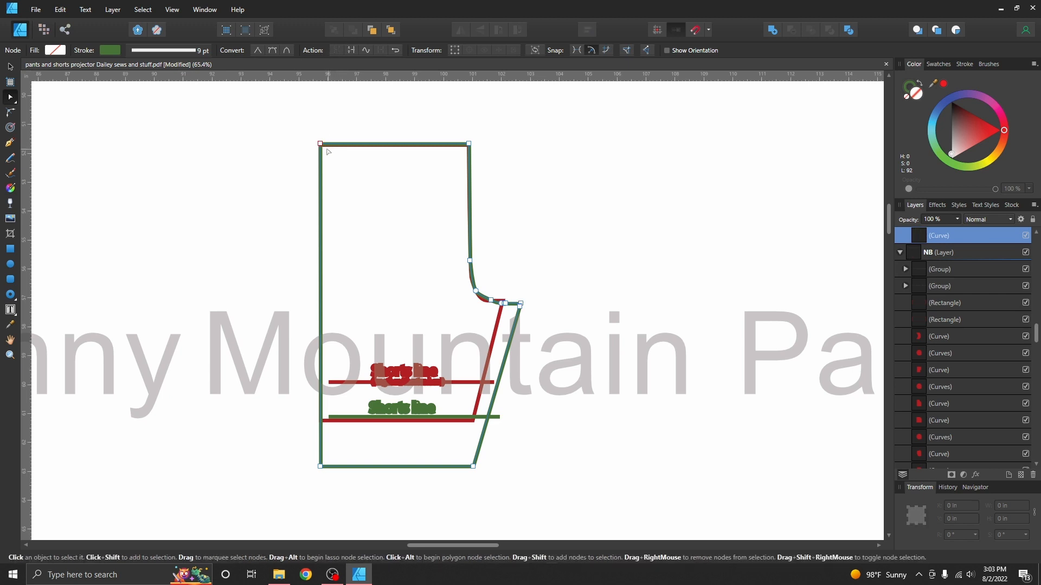
{"action": "left_click_drag", "start_coordinate": [320, 139], "coordinate": [264, 126]}
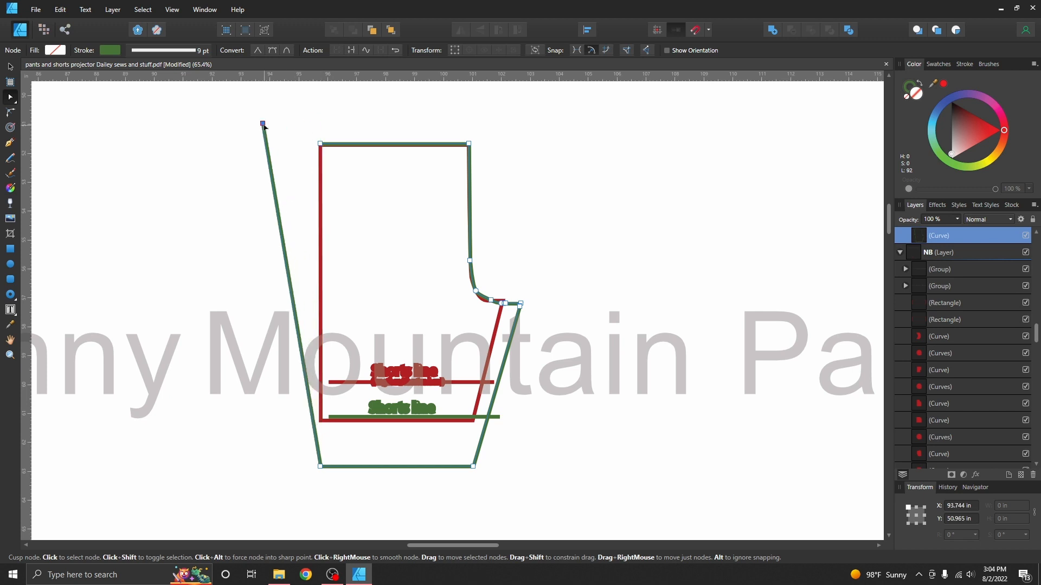
{"action": "key", "text": "ctrl+z"}
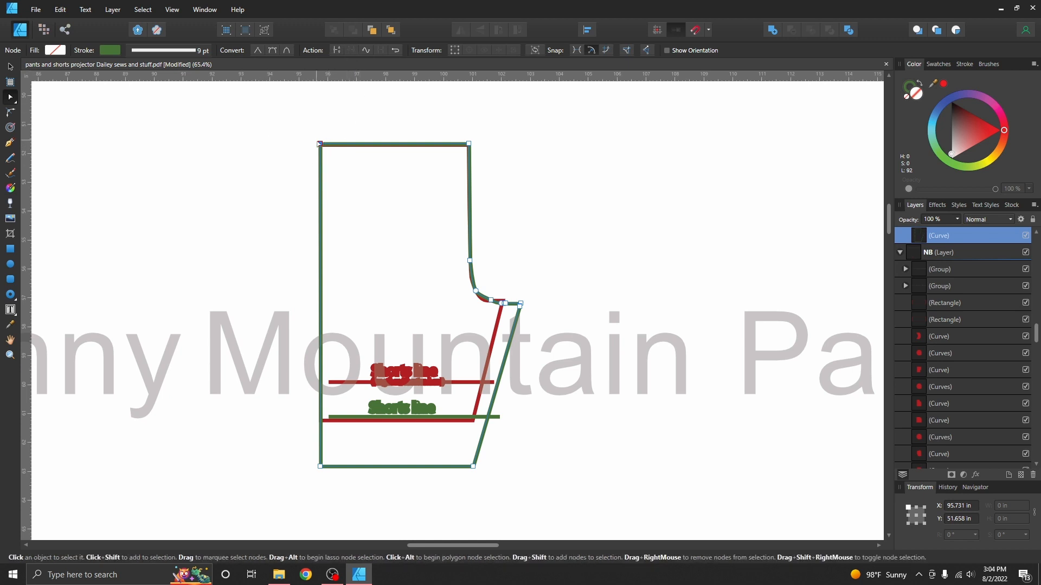
- Try pulling the broken upper outer corner's open end up and away from the green outline, then undo it
{"action": "left_click_drag", "start_coordinate": [320, 143], "coordinate": [288, 103]}
{"action": "key", "text": "ctrl+z"}
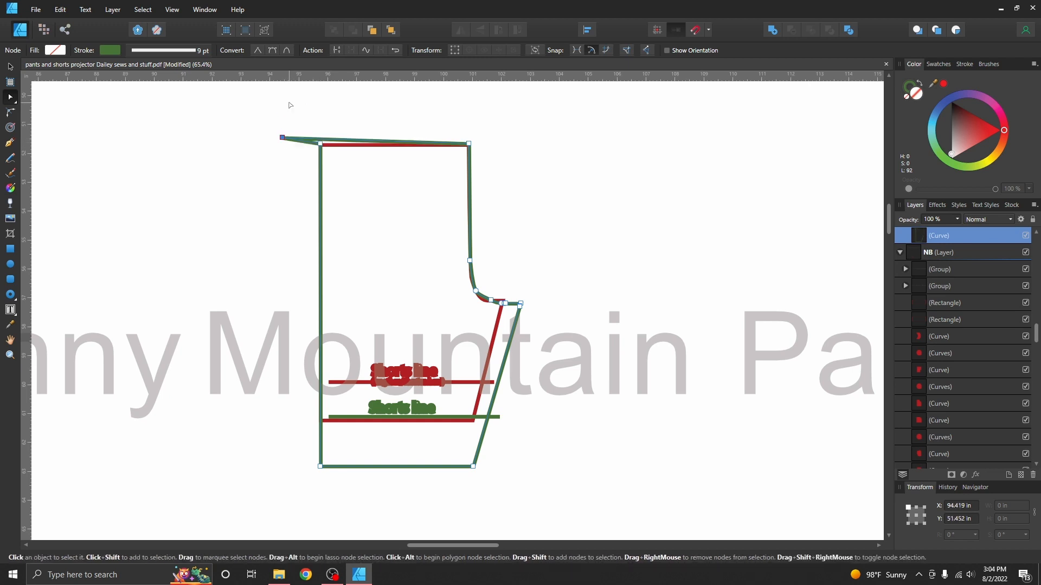
{"action": "key", "text": "ctrl+z"}
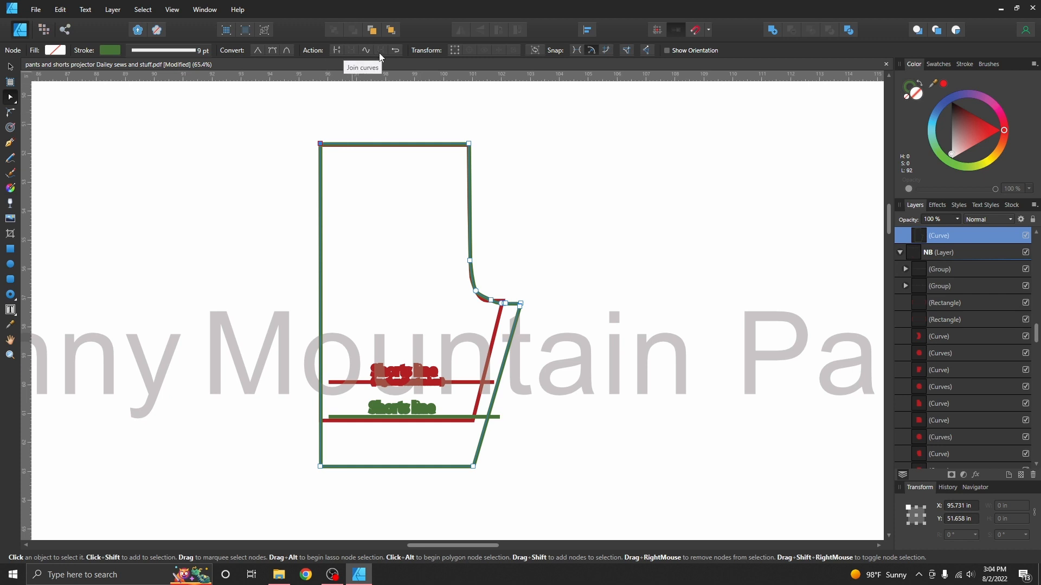
- Add nodes along the green outline's straight side and inseam, and break the outline where the green shorts line meets both sides
{"action": "left_click", "coordinate": [320, 283]}
{"action": "left_click", "coordinate": [321, 417]}
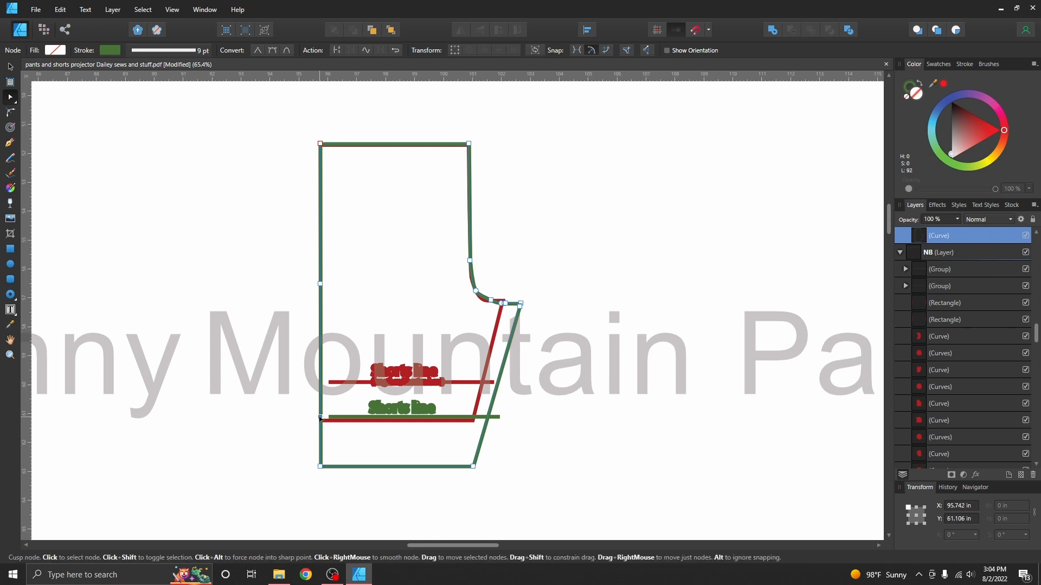
{"action": "left_click", "coordinate": [335, 50]}
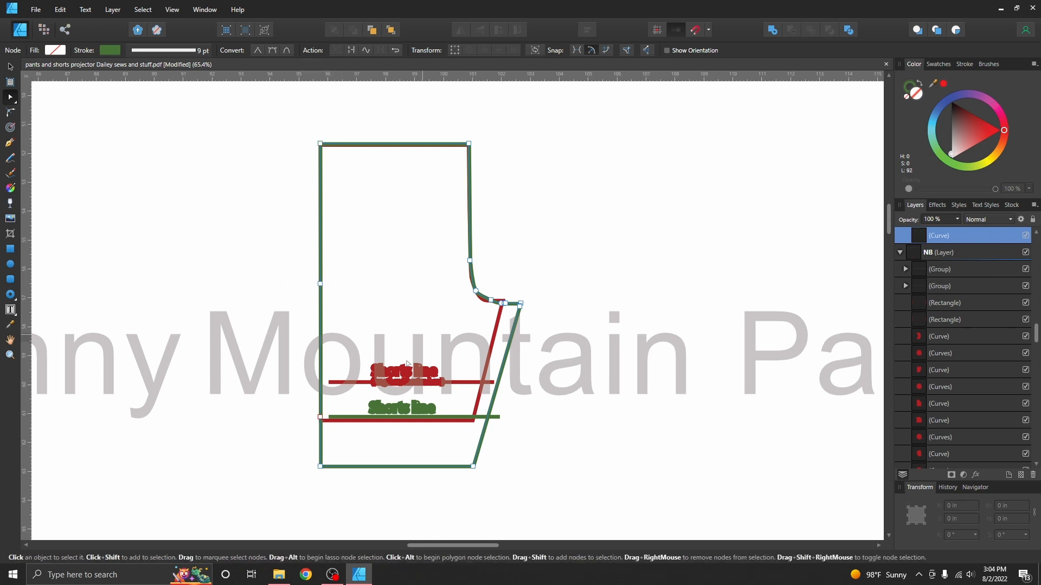
{"action": "left_click", "coordinate": [488, 417]}
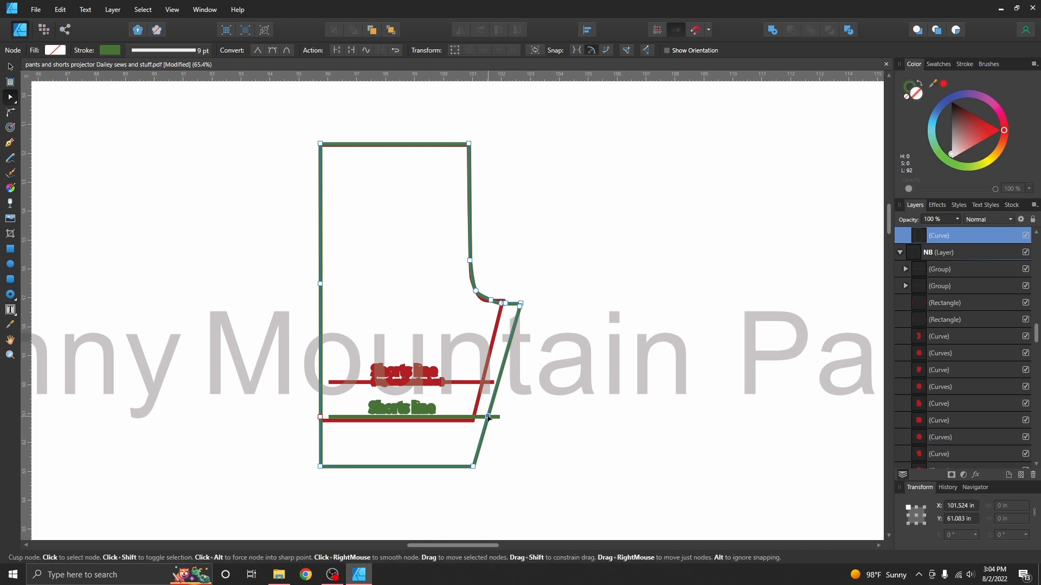
{"action": "left_click", "coordinate": [336, 50]}
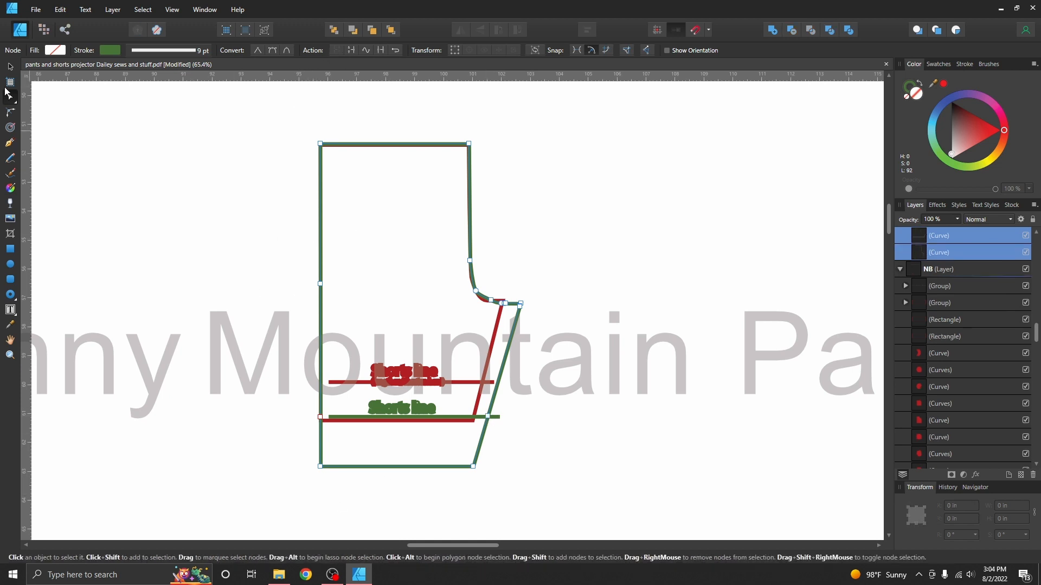
{"action": "left_click", "coordinate": [12, 70]}
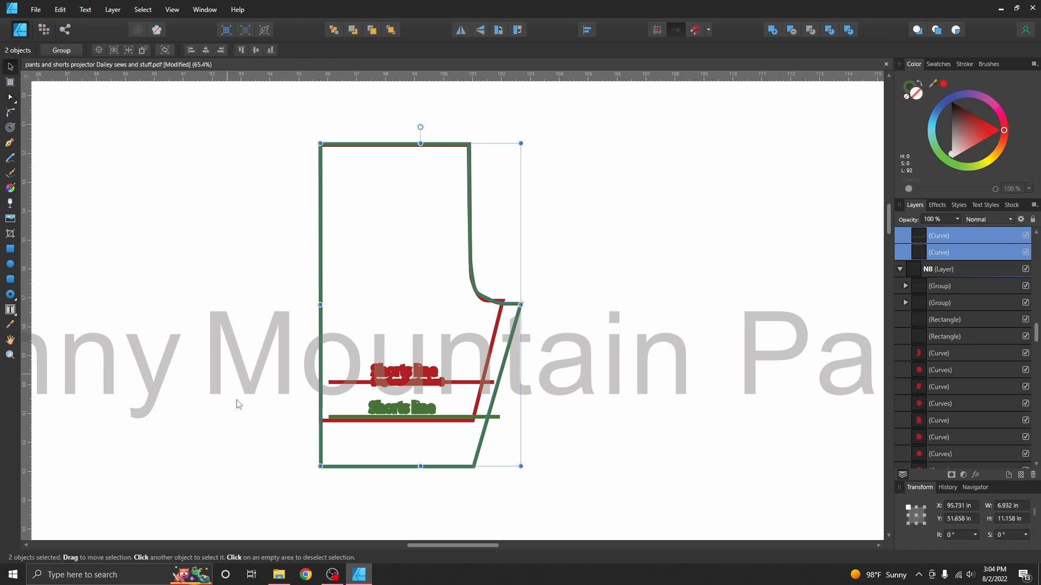
{"action": "left_click", "coordinate": [362, 420]}
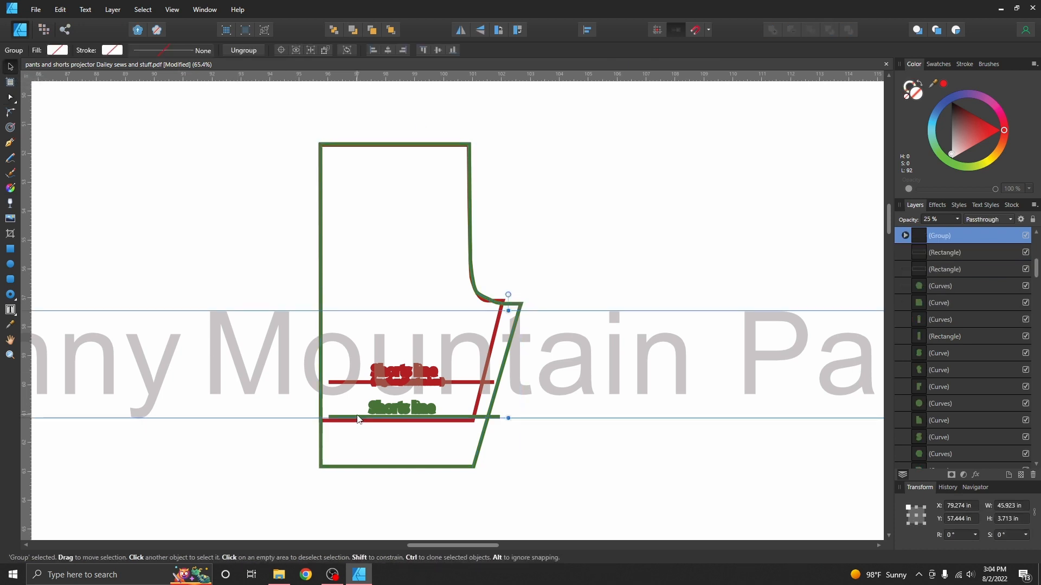
{"action": "double_click", "coordinate": [357, 418]}
{"action": "scroll", "coordinate": [363, 418], "scroll_direction": "up", "scroll_amount": 5}
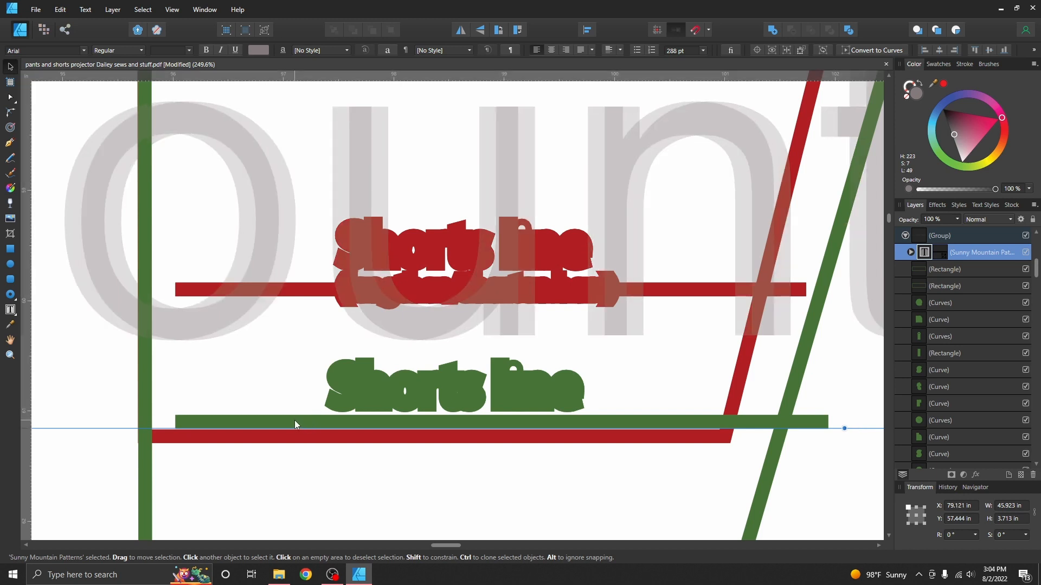
{"action": "key", "text": "t"}
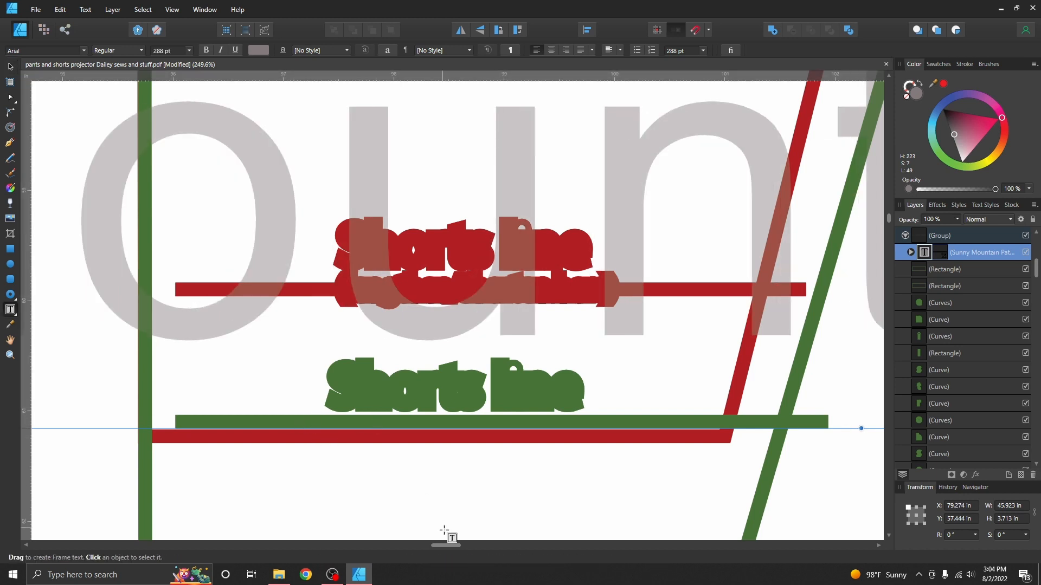
{"action": "left_click", "coordinate": [836, 480]}
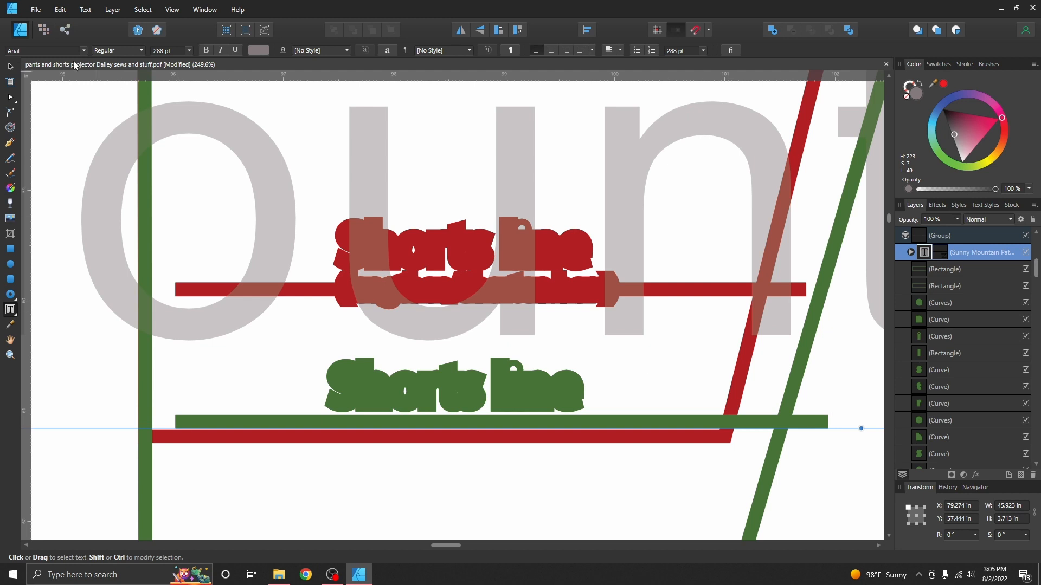
- Select the upper green outline with the straight segment along the shorts line and join their end nodes at both sides
{"action": "left_click", "coordinate": [10, 68]}
{"action": "left_click_drag", "start_coordinate": [836, 423], "coordinate": [824, 380]}
{"action": "left_click_drag", "start_coordinate": [825, 425], "coordinate": [787, 434]}
{"action": "left_click", "coordinate": [790, 391]}
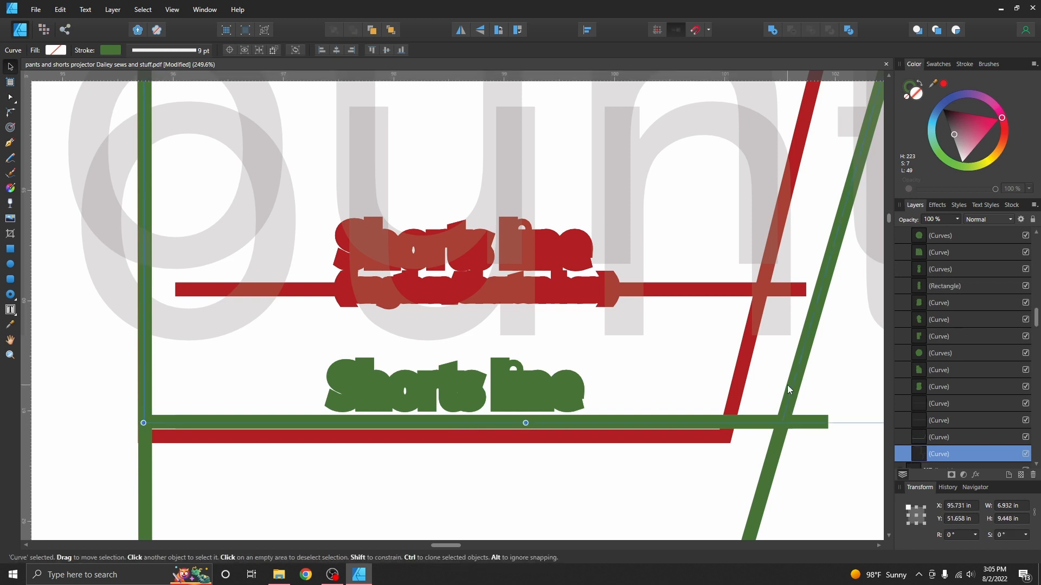
{"action": "left_click", "coordinate": [766, 424], "text": "shift"}
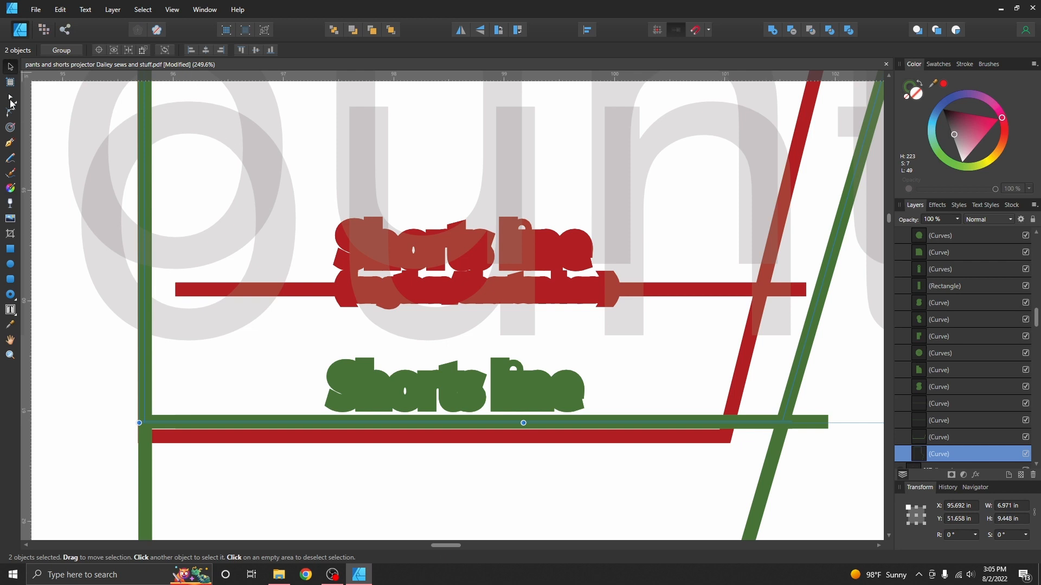
{"action": "left_click", "coordinate": [11, 97]}
{"action": "left_click_drag", "start_coordinate": [768, 409], "coordinate": [799, 438]}
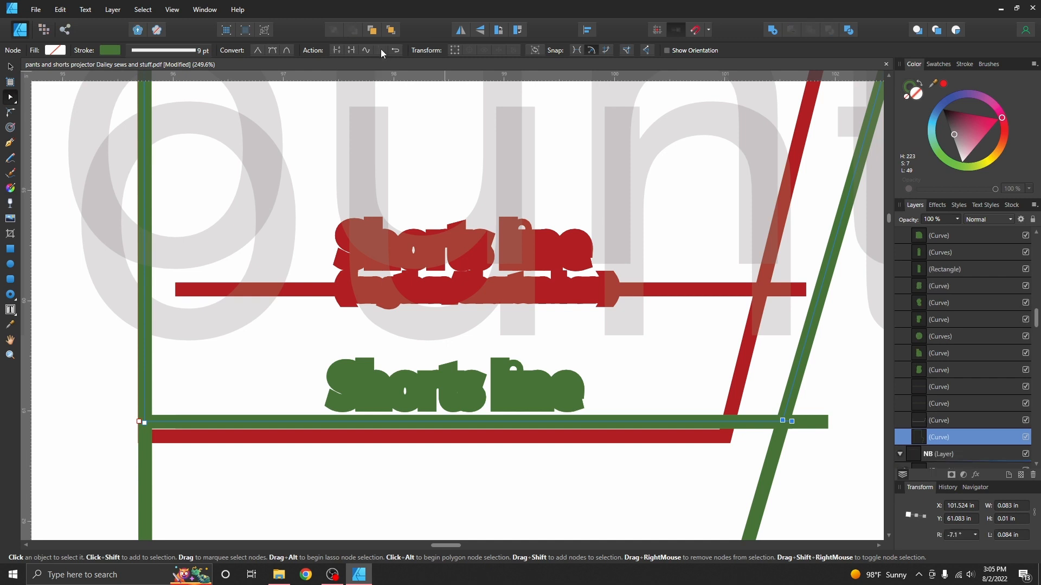
{"action": "left_click", "coordinate": [140, 422]}
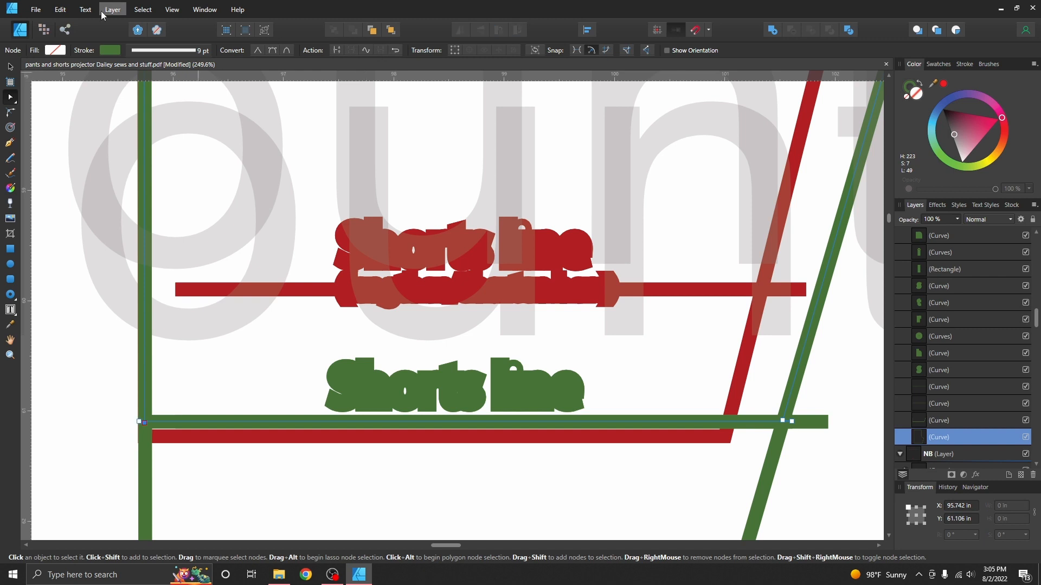
- Move the joined shorts-length outline about 10 in sideways, away from the remaining leg piece, then undo the move
{"action": "left_click", "coordinate": [11, 66]}
{"action": "scroll", "coordinate": [166, 337], "scroll_direction": "down", "scroll_amount": 5, "text": "ctrl"}
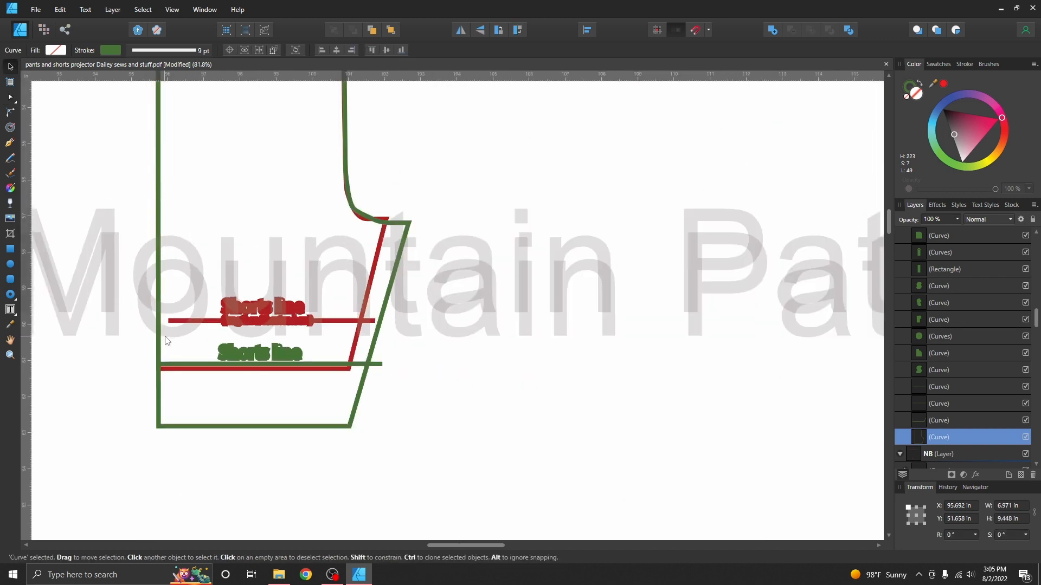
{"action": "left_click_drag", "start_coordinate": [371, 348], "coordinate": [735, 366]}
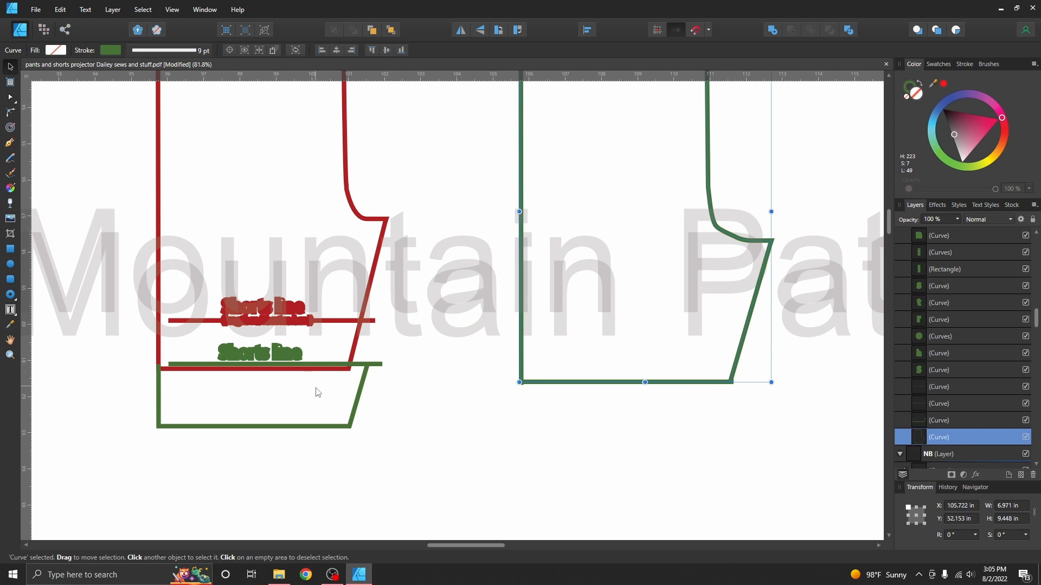
{"action": "key", "text": "ctrl+z"}
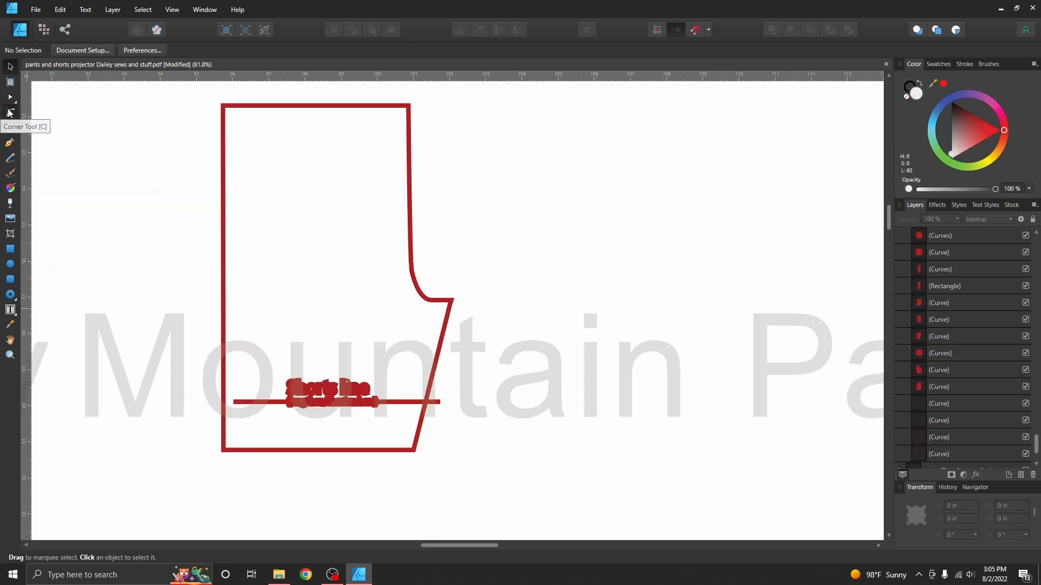
- Show the red NB outline's corner nodes with the Corner tool and bring up the Contour tool's options for it
{"action": "left_click", "coordinate": [11, 112]}
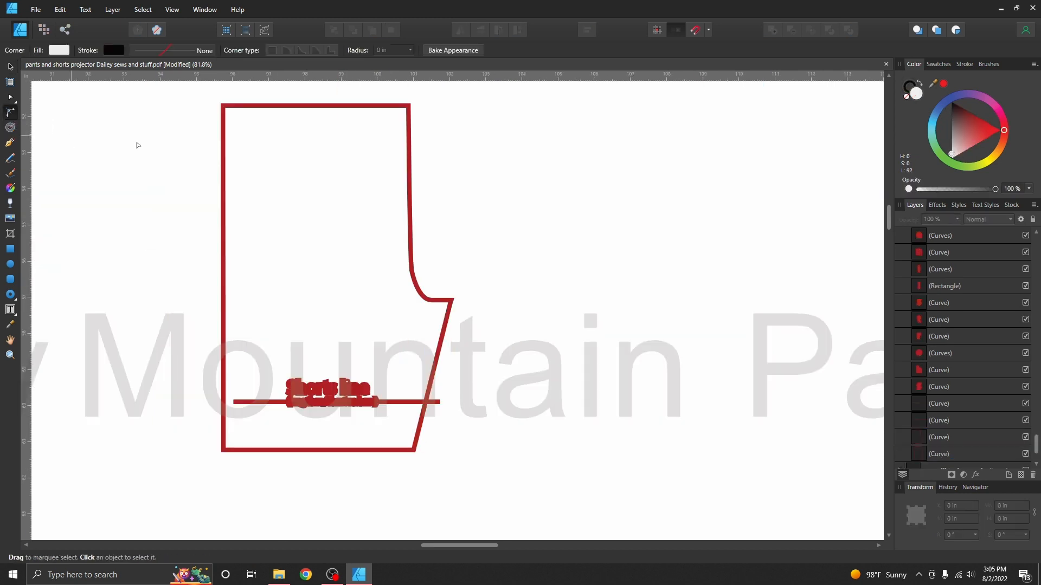
{"action": "left_click", "coordinate": [222, 109]}
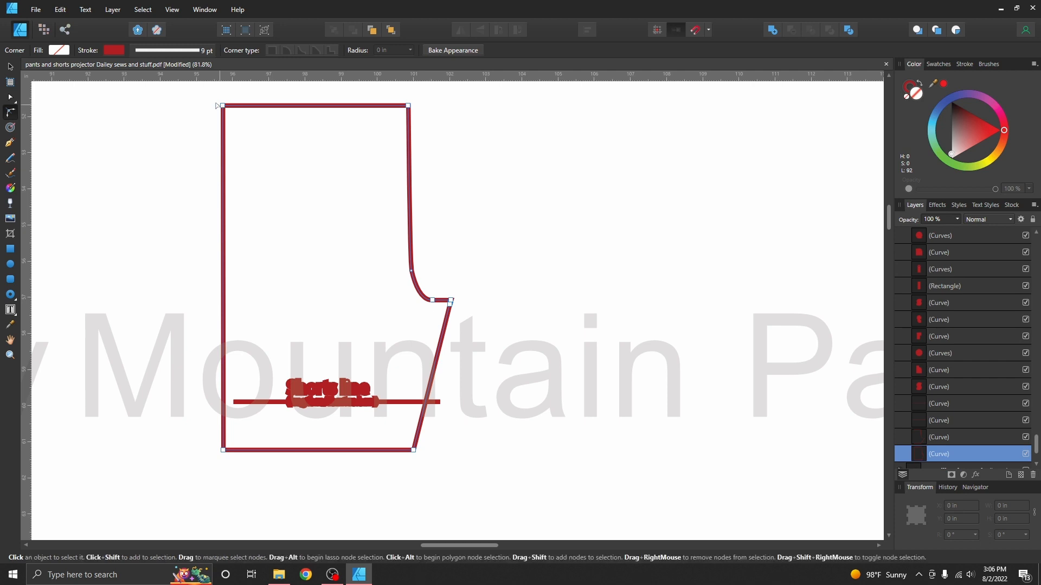
{"action": "left_click", "coordinate": [10, 127]}
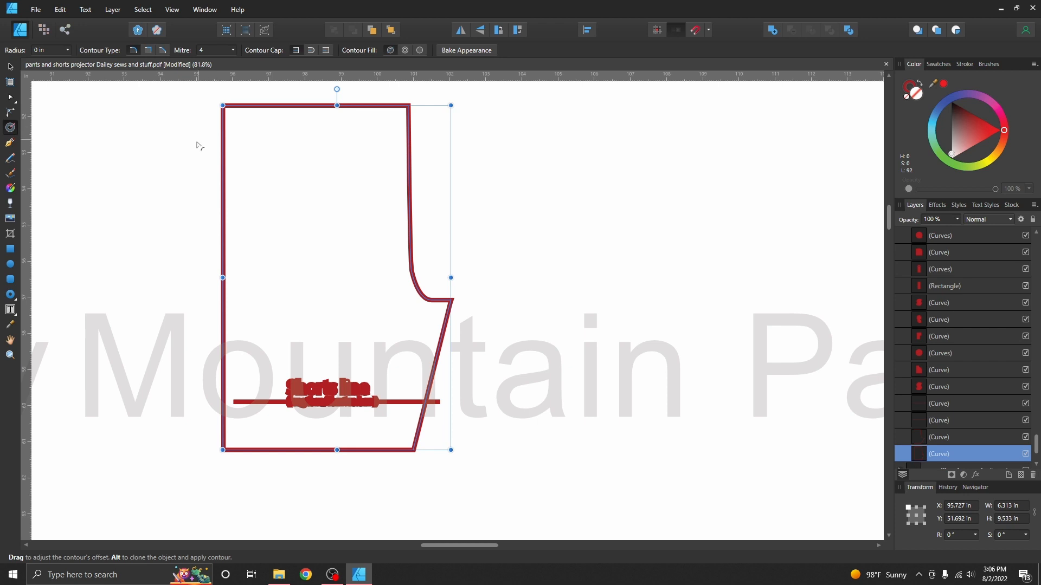
- Draw a closed rectangle about 5.23 by 2.58 in with the Pen tool in the empty area beside the red outline
{"action": "left_click", "coordinate": [11, 143]}
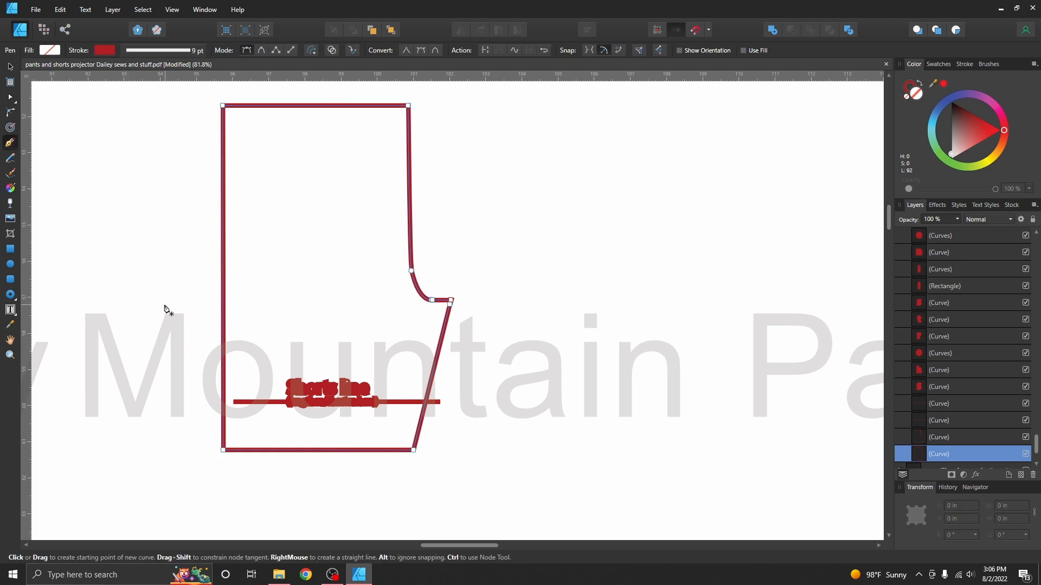
{"action": "left_click", "coordinate": [444, 204]}
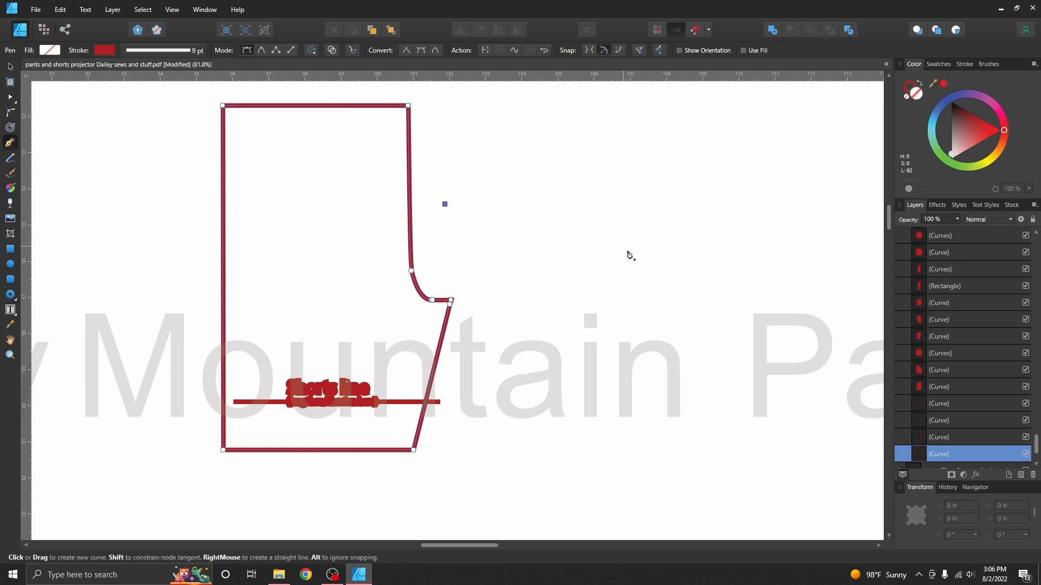
{"action": "left_click", "coordinate": [634, 218]}
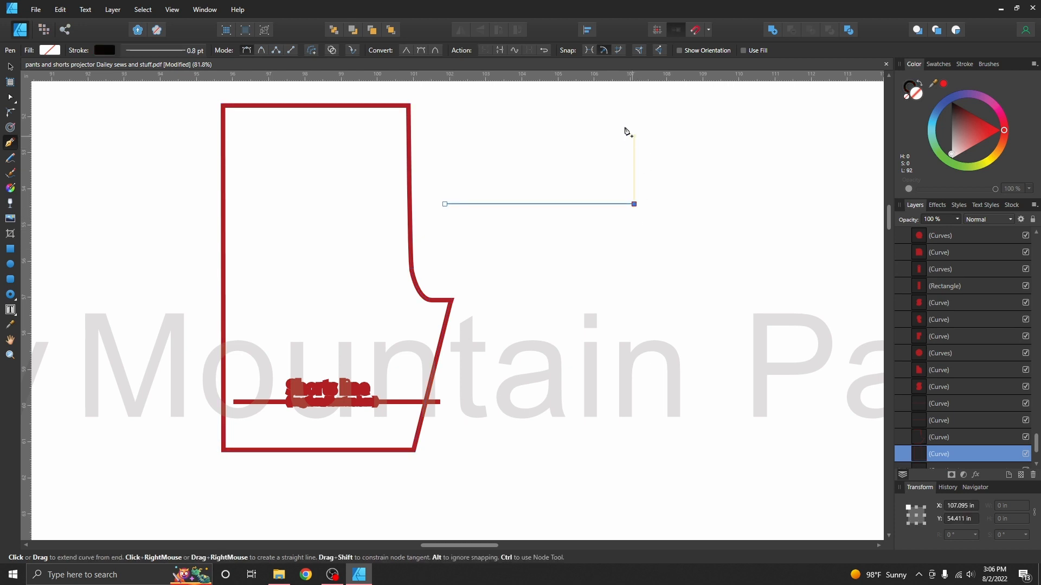
{"action": "left_click", "coordinate": [634, 111]}
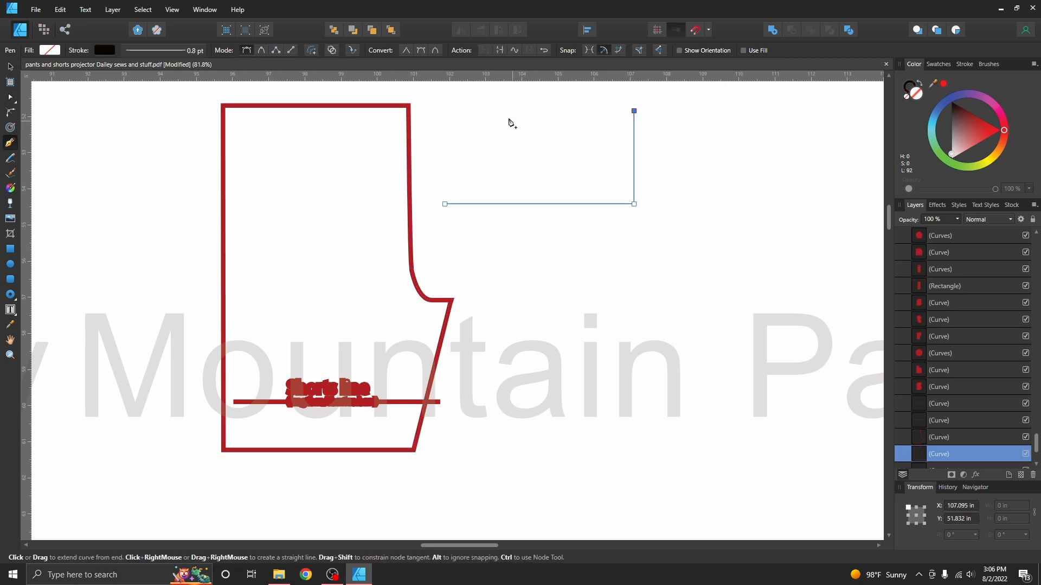
{"action": "left_click", "coordinate": [444, 110]}
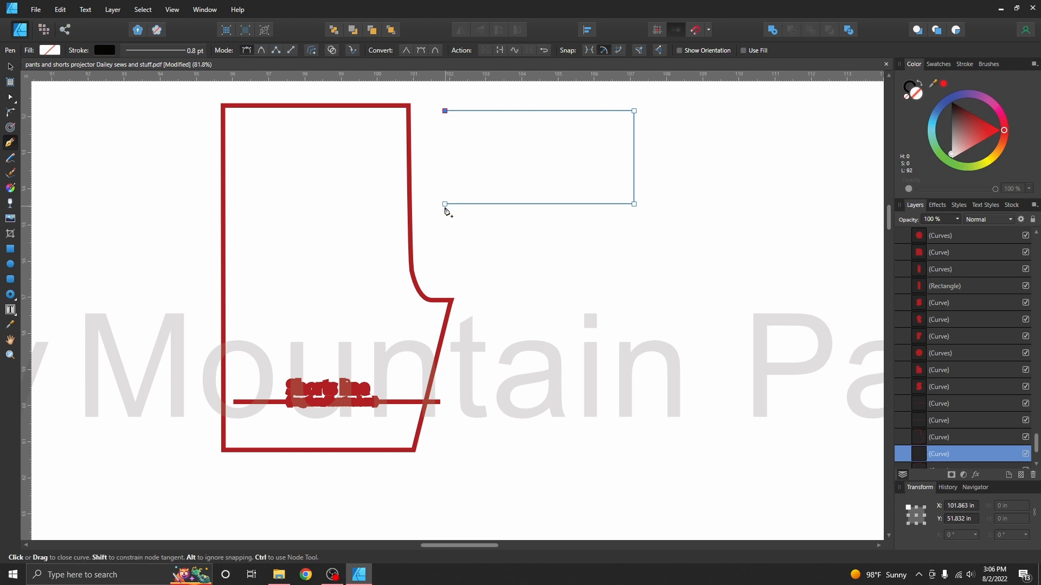
{"action": "left_click", "coordinate": [444, 204]}
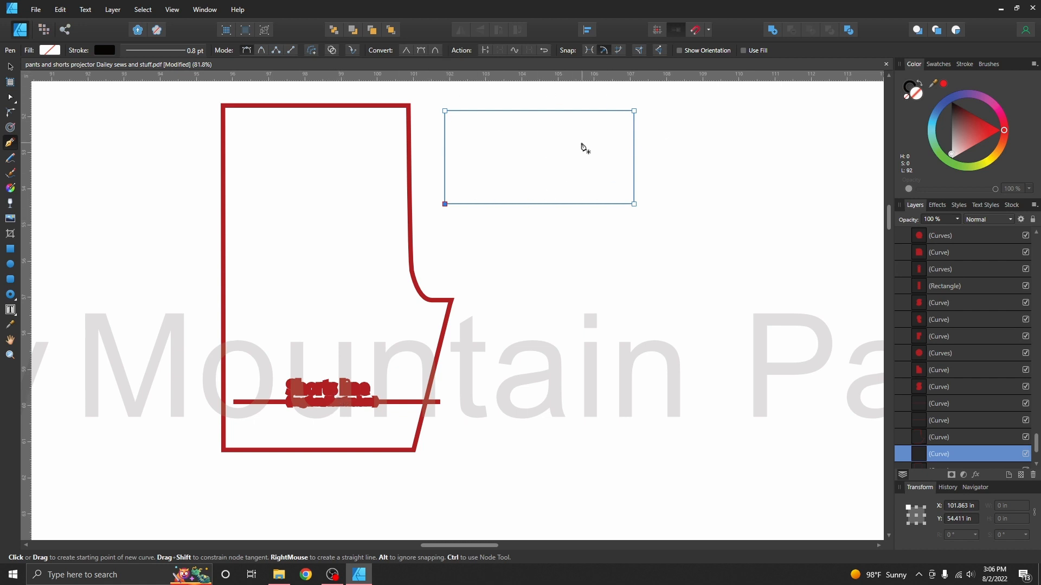
- Select the pen-drawn rectangle with the Move tool, delete it, and select the red NB outline
{"action": "left_click", "coordinate": [10, 66]}
{"action": "left_click", "coordinate": [705, 140]}
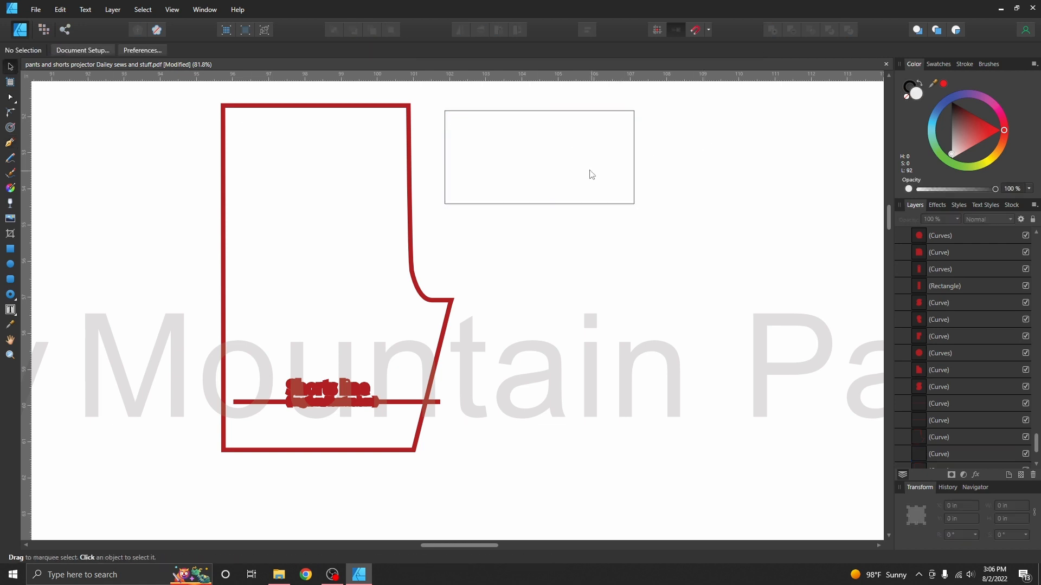
{"action": "left_click", "coordinate": [634, 191]}
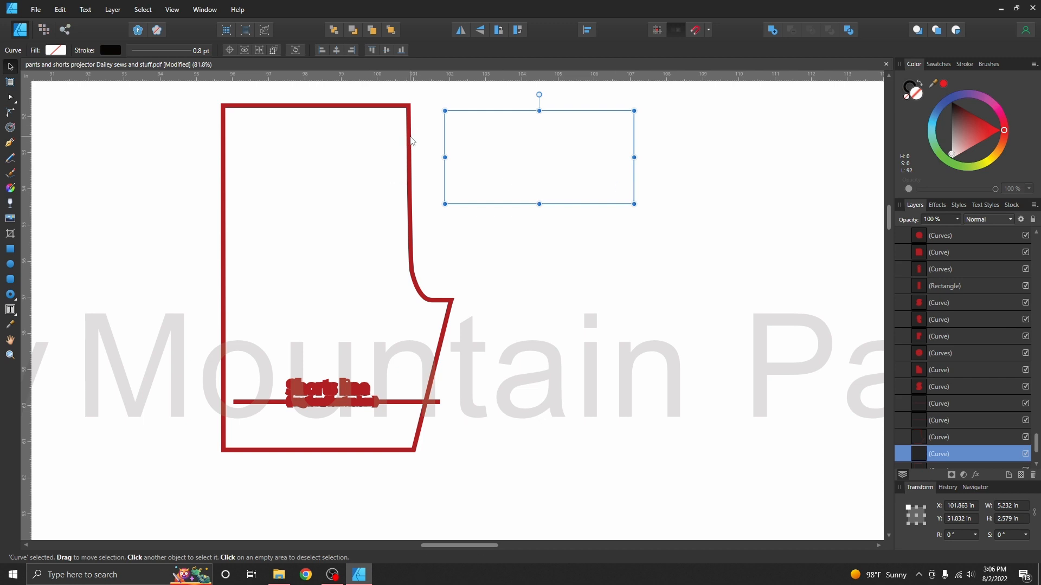
{"action": "left_click", "coordinate": [489, 246]}
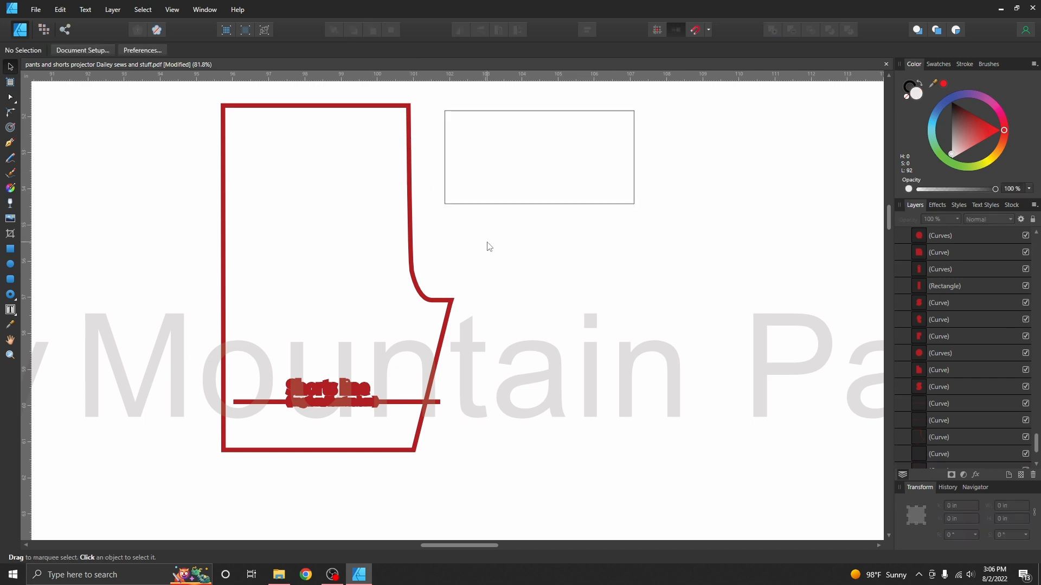
{"action": "left_click", "coordinate": [475, 206]}
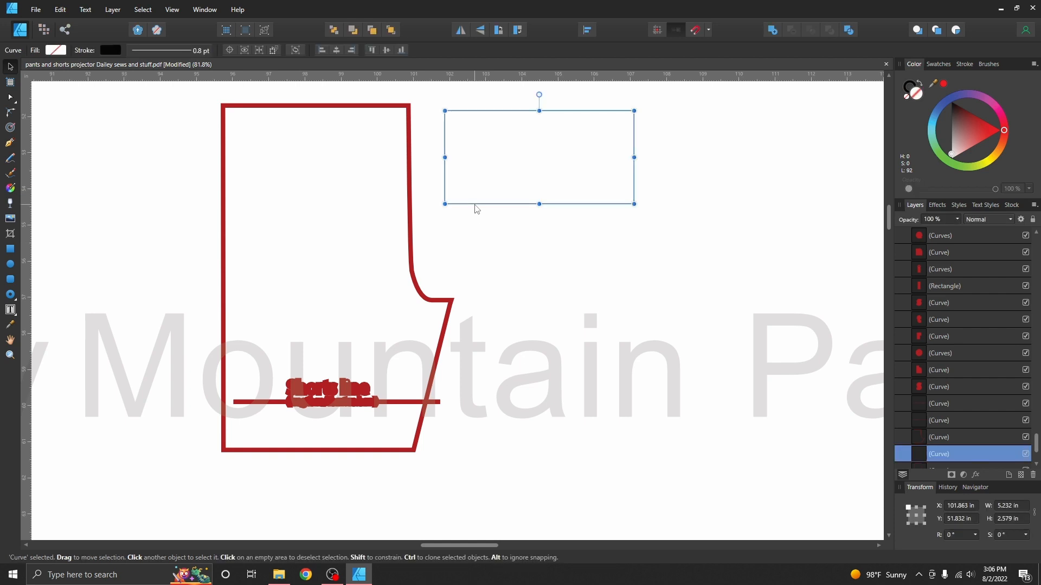
{"action": "left_click", "coordinate": [410, 214]}
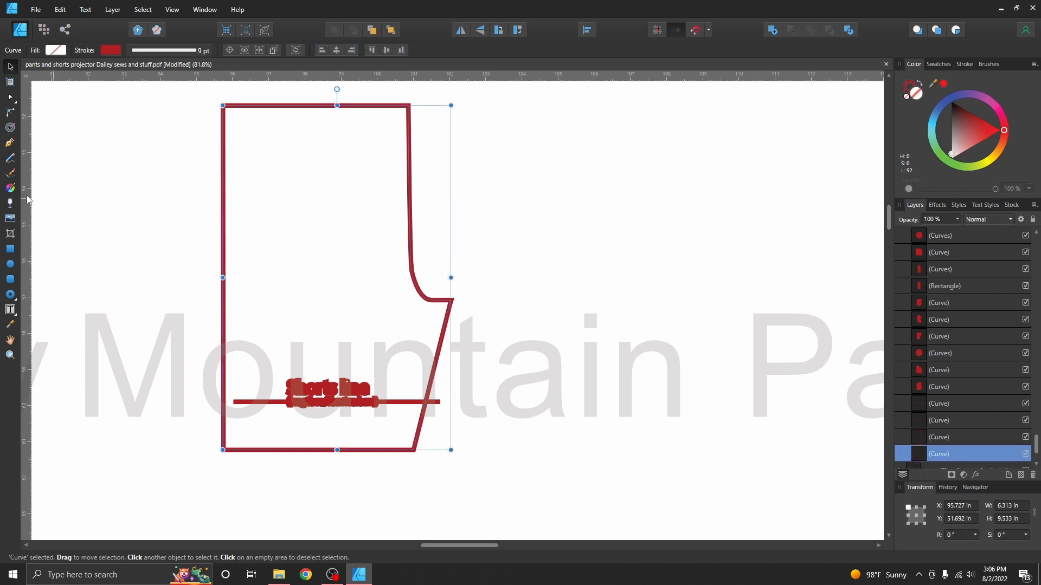
- Draw a freehand wavy line with the Pencil tool beside the red outline and shift a node near its first crest
{"action": "left_click", "coordinate": [10, 249]}
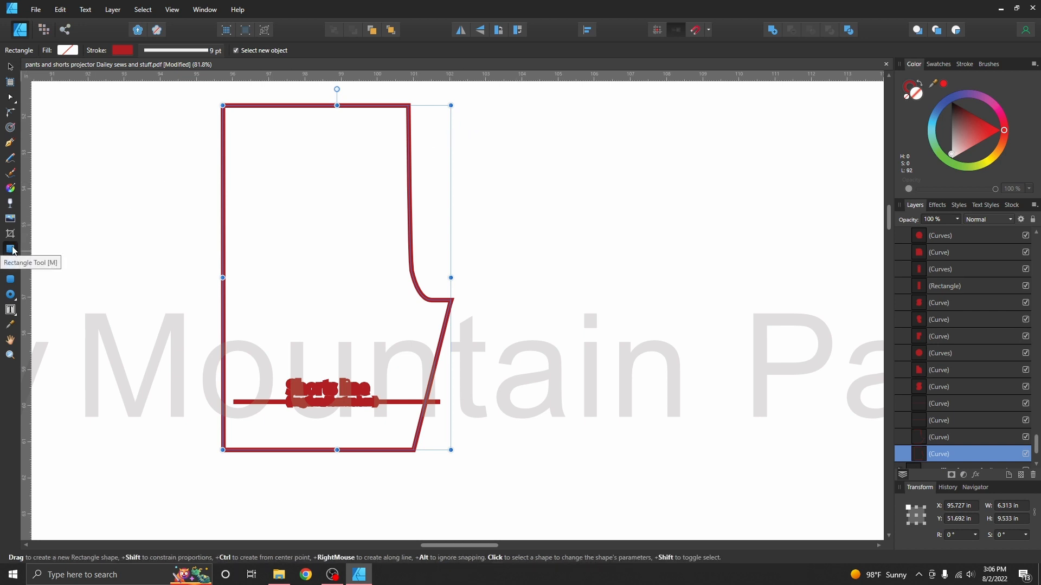
{"action": "left_click", "coordinate": [9, 159]}
{"action": "mouse_move", "coordinate": [489, 142]}
{"action": "left_mouse_down"}
{"action": "mouse_move", "coordinate": [513, 170]}
{"action": "mouse_move", "coordinate": [558, 142]}
{"action": "mouse_move", "coordinate": [588, 139]}
{"action": "mouse_move", "coordinate": [632, 177]}
{"action": "mouse_move", "coordinate": [690, 127]}
{"action": "mouse_move", "coordinate": [714, 163]}
{"action": "mouse_move", "coordinate": [743, 174]}
{"action": "mouse_move", "coordinate": [776, 133]}
{"action": "left_mouse_up"}
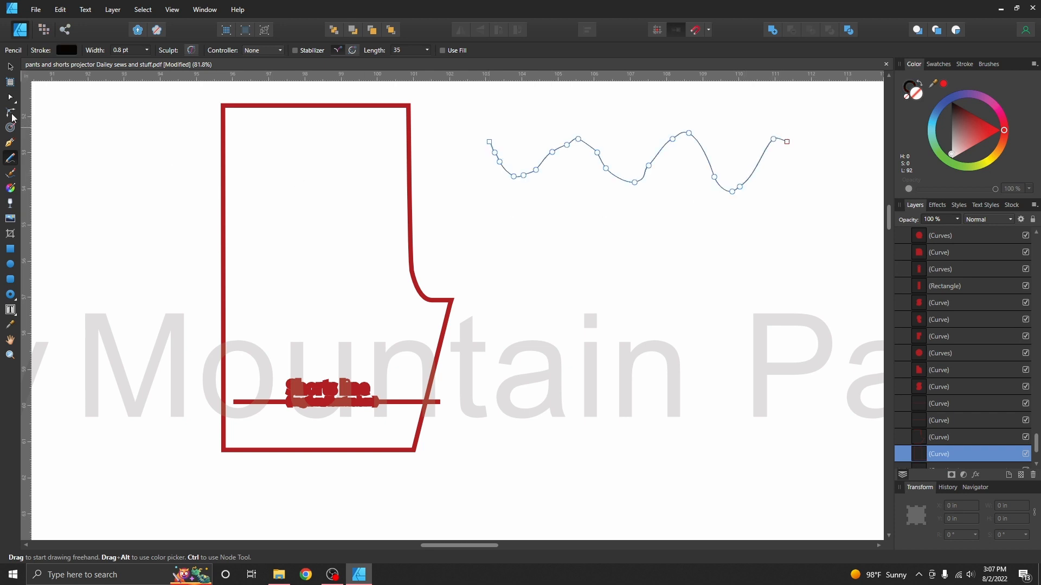
{"action": "left_click", "coordinate": [10, 98]}
{"action": "left_click_drag", "start_coordinate": [568, 145], "coordinate": [577, 141]}
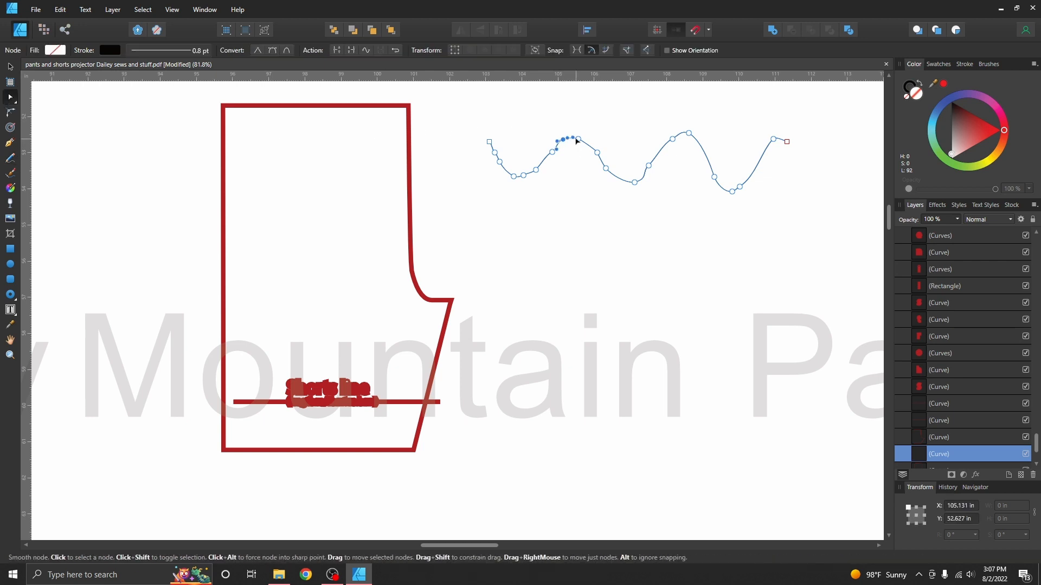
- Distort the freehand wavy line by moving three nodes on its first waves and delete two nodes in its first trough
{"action": "left_click_drag", "start_coordinate": [598, 153], "coordinate": [611, 126]}
{"action": "left_click_drag", "start_coordinate": [602, 164], "coordinate": [590, 201]}
{"action": "left_click_drag", "start_coordinate": [553, 155], "coordinate": [526, 177]}
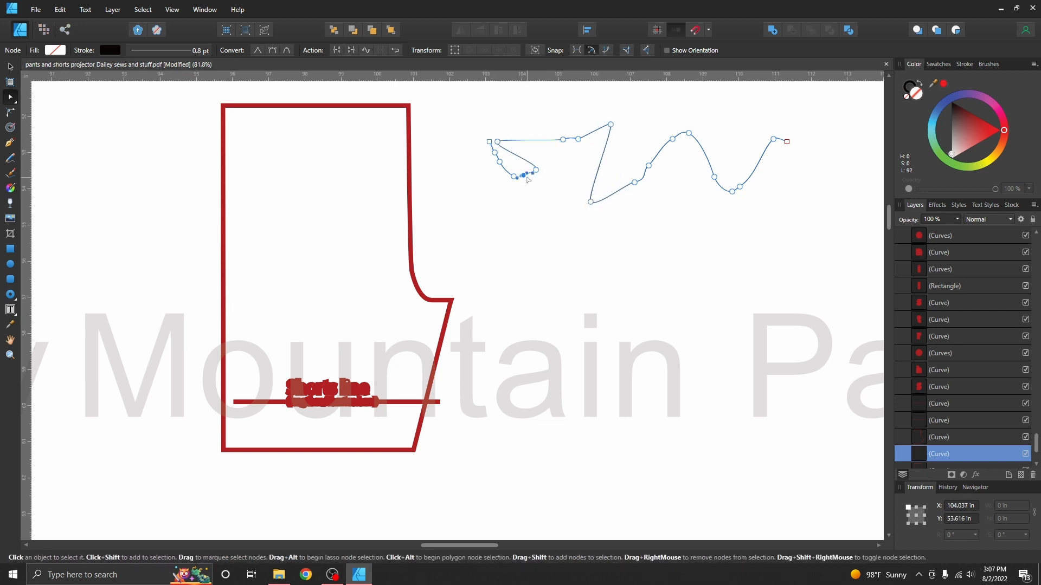
{"action": "key", "text": "Delete"}
{"action": "key", "text": "Delete"}
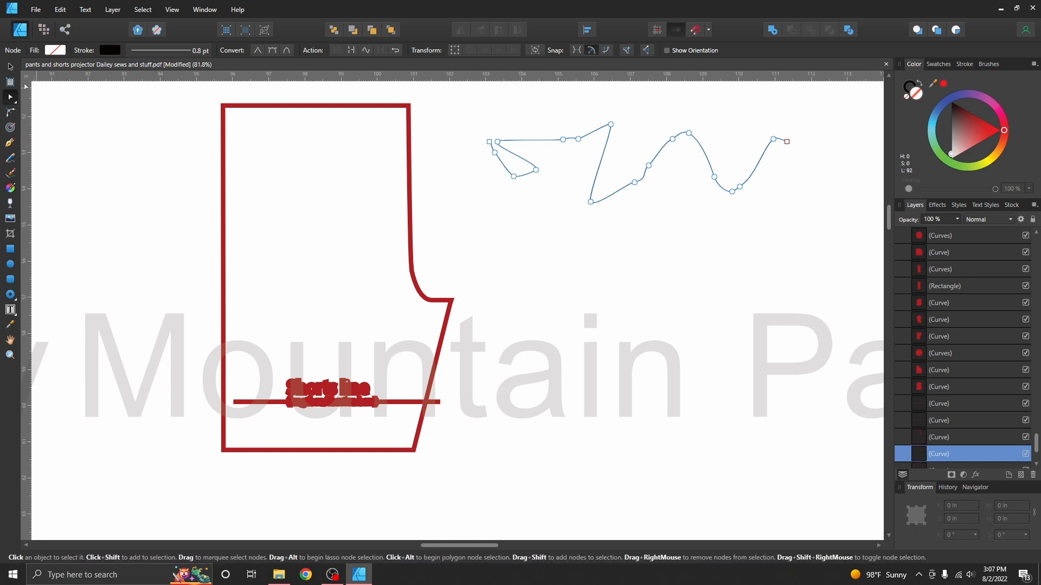
- Select the whole pencil-drawn line with the Move tool and delete it
{"action": "left_click", "coordinate": [9, 67]}
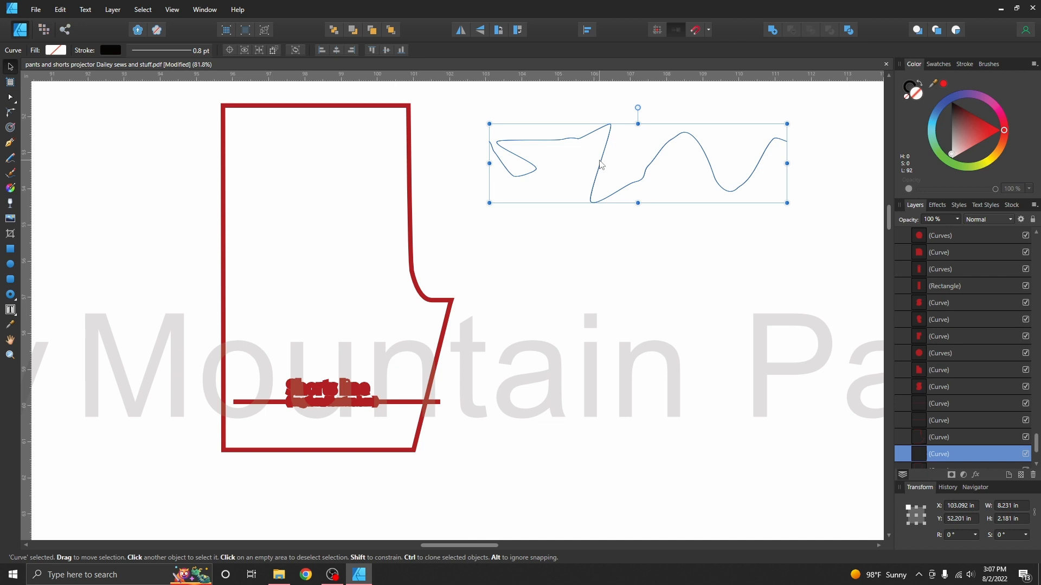
{"action": "key", "text": "Delete"}
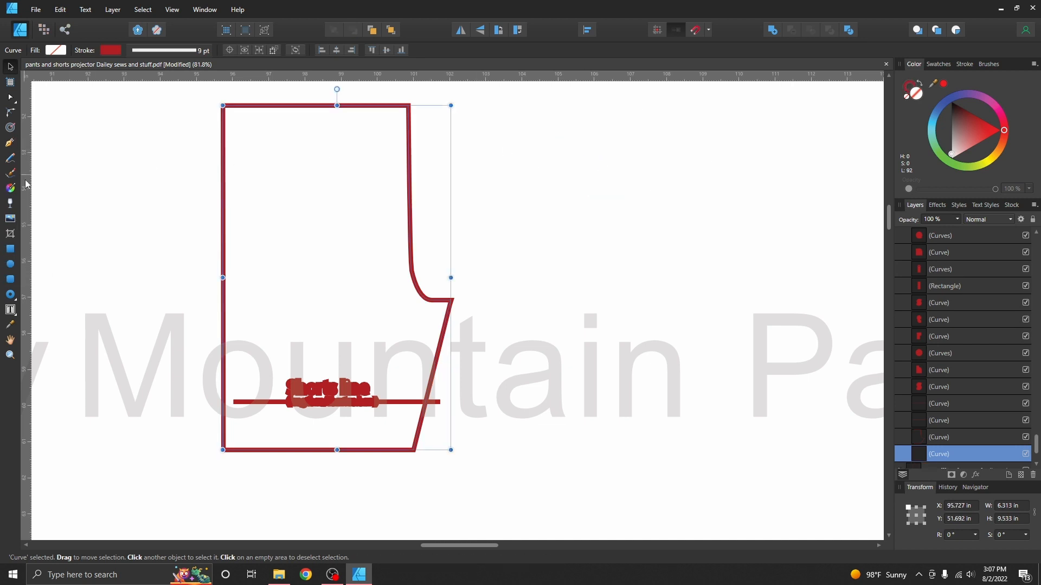
- Paint a thick curling stroke with the 16 px Vector Brush tool beside the red outline and show its nodes
{"action": "left_click", "coordinate": [10, 173]}
{"action": "mouse_move", "coordinate": [644, 141]}
{"action": "left_mouse_down"}
{"action": "mouse_move", "coordinate": [560, 182]}
{"action": "mouse_move", "coordinate": [598, 196]}
{"action": "mouse_move", "coordinate": [554, 237]}
{"action": "mouse_move", "coordinate": [528, 175]}
{"action": "mouse_move", "coordinate": [551, 134]}
{"action": "mouse_move", "coordinate": [524, 127]}
{"action": "left_mouse_up"}
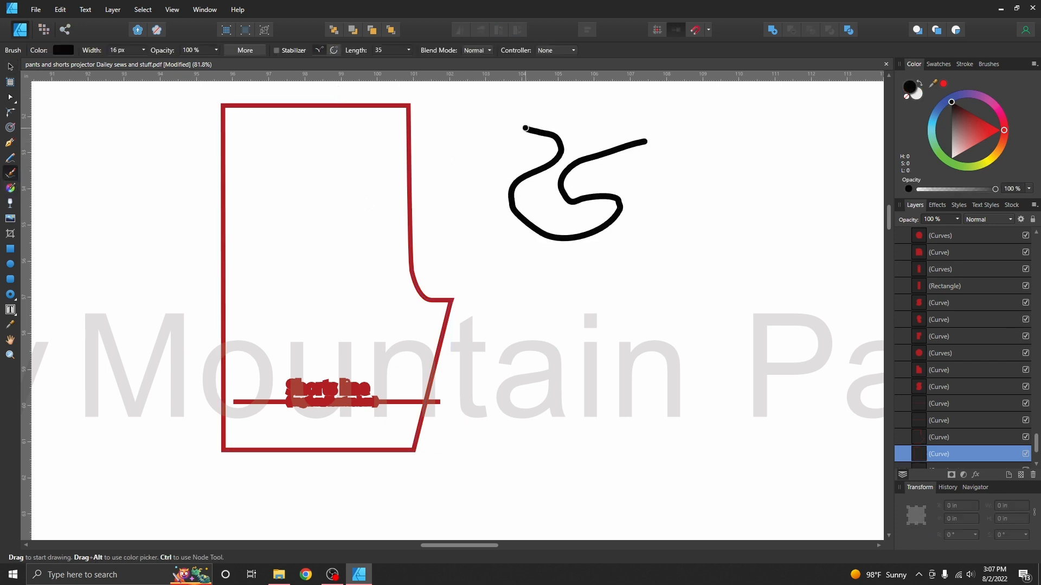
{"action": "left_click", "coordinate": [11, 98]}
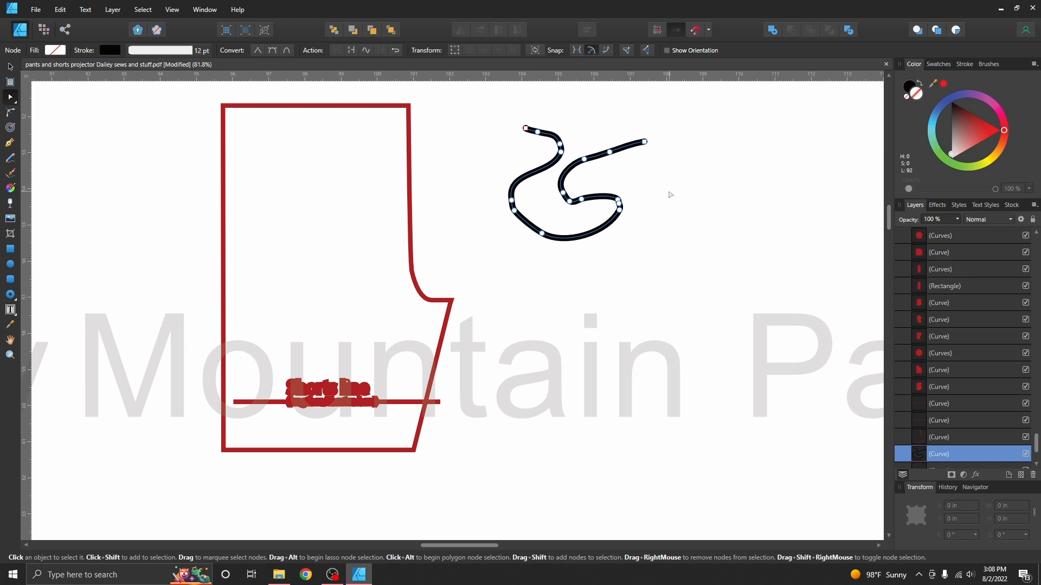
- Apply a 128 Acrylics brush to the painted stroke and replace it with the 200 Acrylics brush
{"action": "left_click", "coordinate": [989, 64]}
{"action": "left_click", "coordinate": [944, 240]}
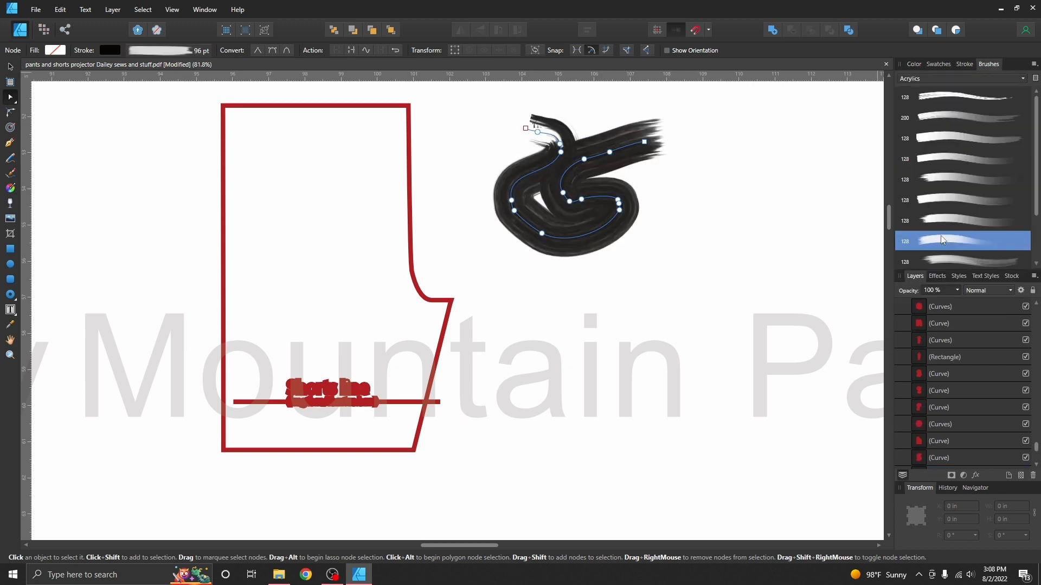
{"action": "left_click", "coordinate": [964, 118]}
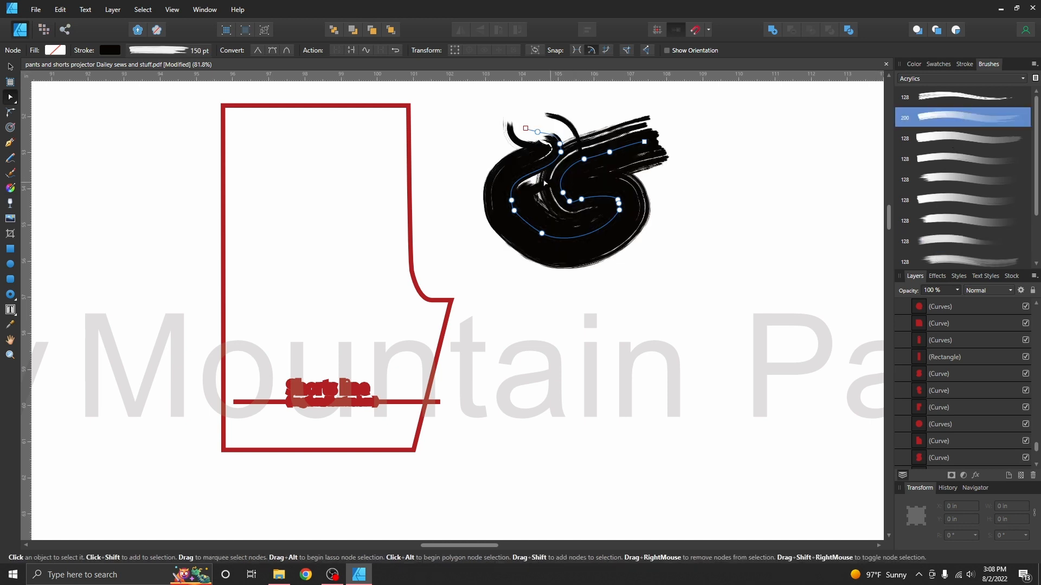
- Delete the painted stroke with the Move tool, bring the color wheel back, and deselect the red outline
{"action": "left_click", "coordinate": [8, 67]}
{"action": "key", "text": "Delete"}
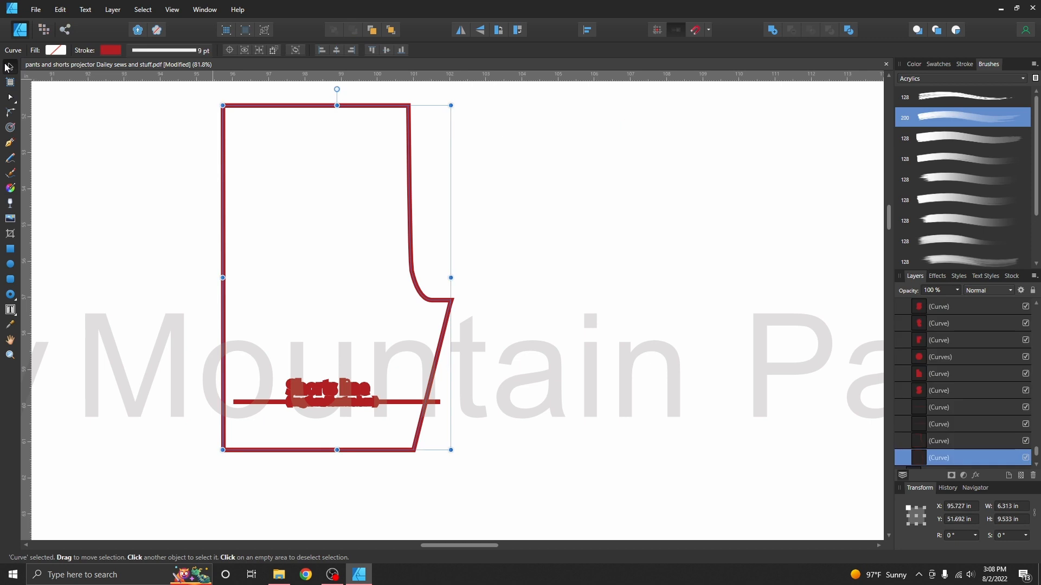
{"action": "left_click", "coordinate": [913, 65]}
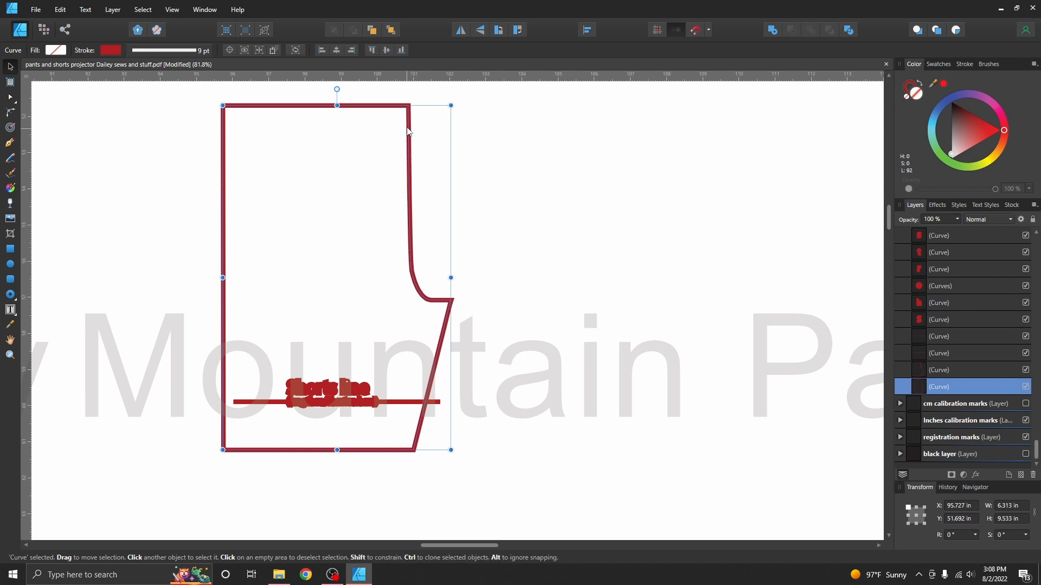
{"action": "left_click", "coordinate": [166, 208]}
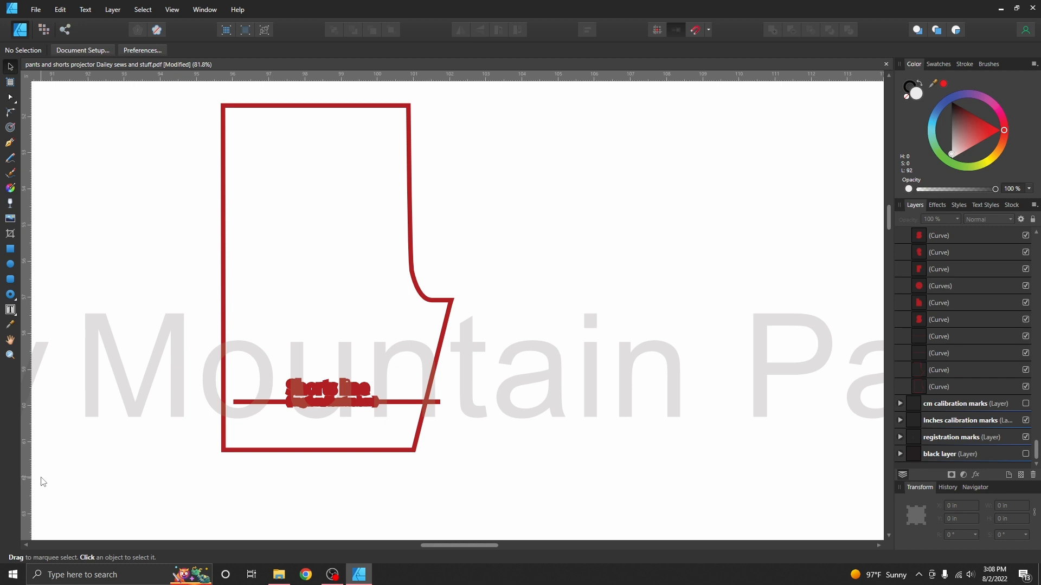
- Bring up the Fill tool, show the Transparency tool's options for the red outline, and open and cancel the image placement dialog
{"action": "left_click", "coordinate": [10, 188]}
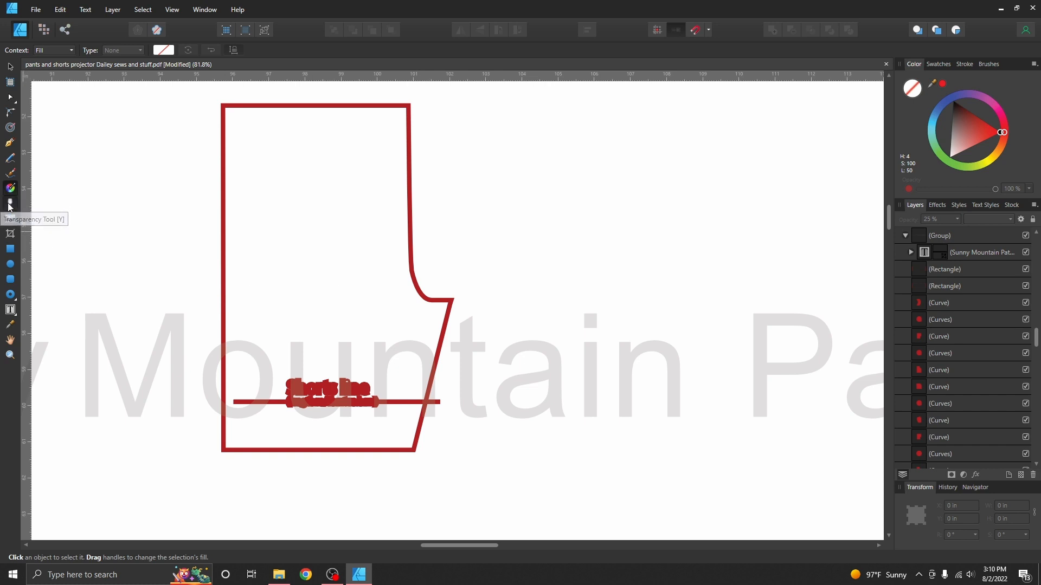
{"action": "left_click", "coordinate": [9, 205]}
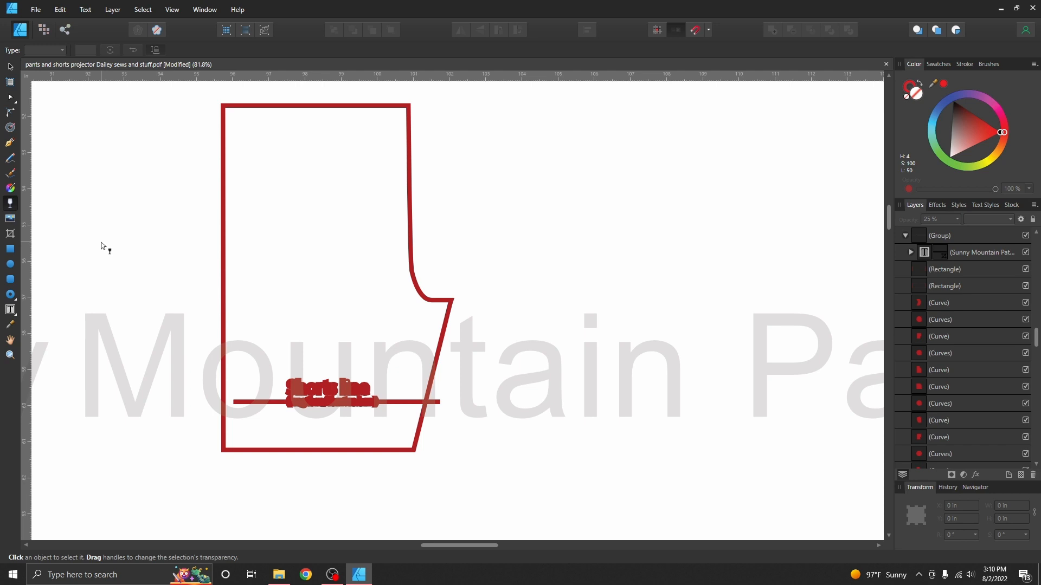
{"action": "left_click", "coordinate": [224, 294]}
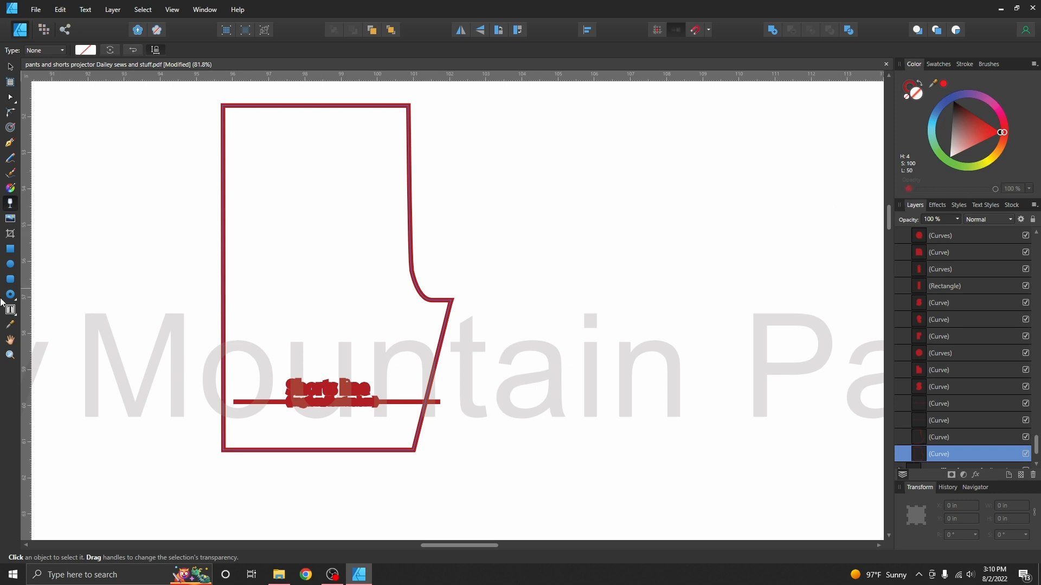
{"action": "left_click", "coordinate": [10, 219]}
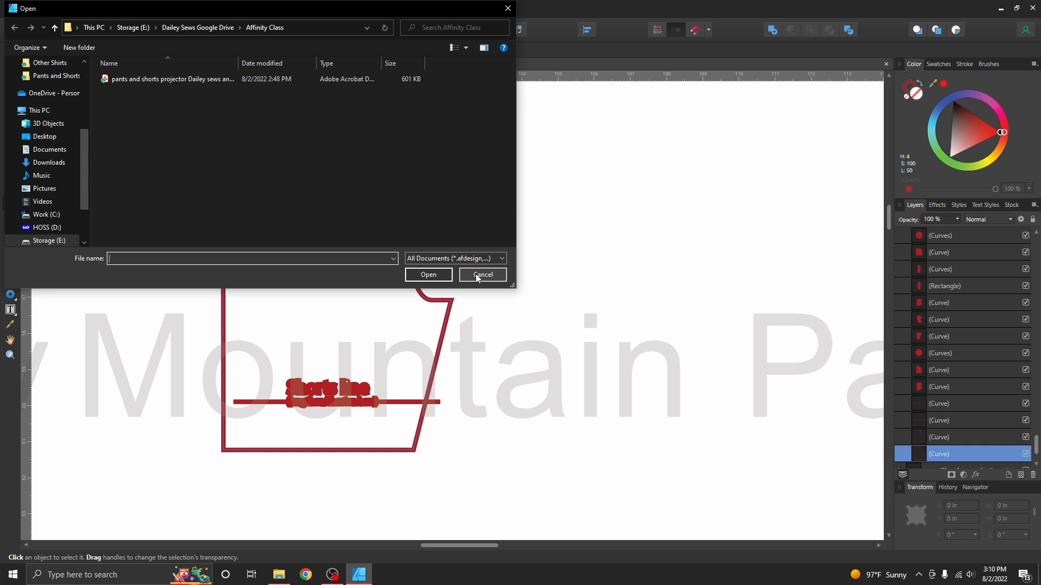
{"action": "left_click", "coordinate": [476, 275]}
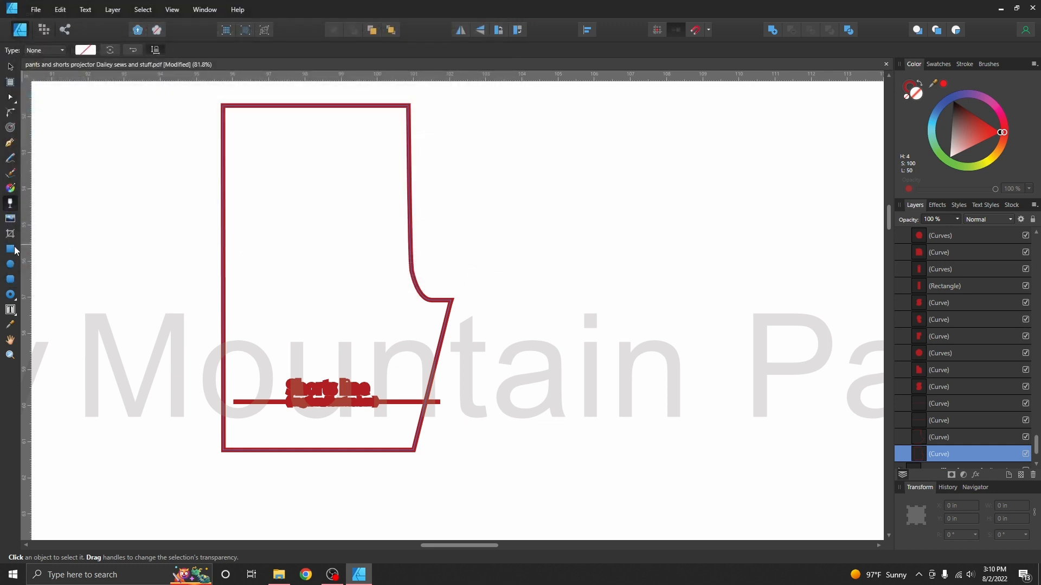
- Crop the red outline to a narrow strip along its left edge with the Vector Crop tool, undo the crop, and deselect
{"action": "left_click", "coordinate": [8, 237]}
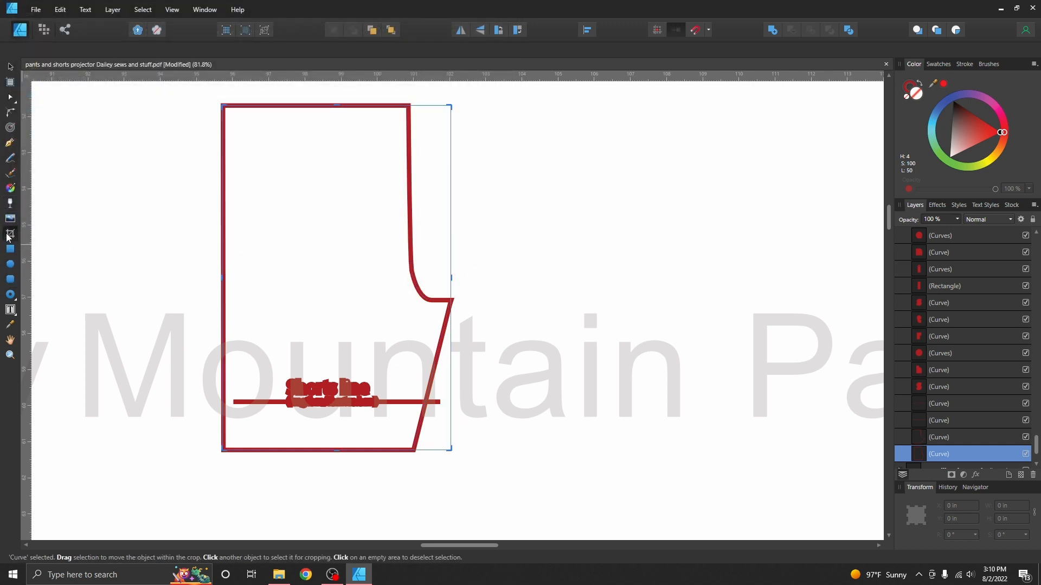
{"action": "left_click_drag", "start_coordinate": [449, 105], "coordinate": [285, 208]}
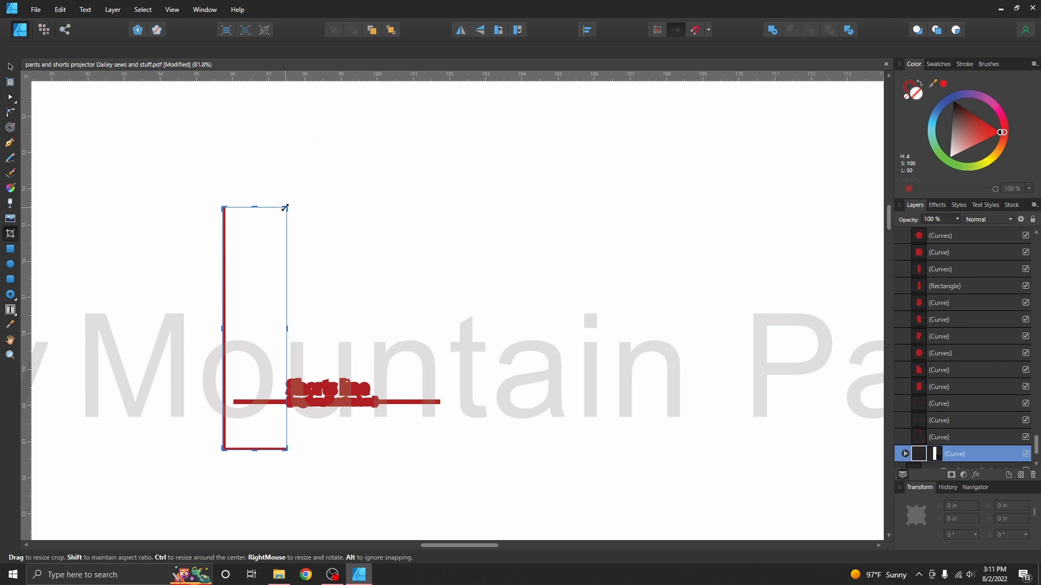
{"action": "key", "text": "ctrl+z"}
{"action": "left_click", "coordinate": [285, 209]}
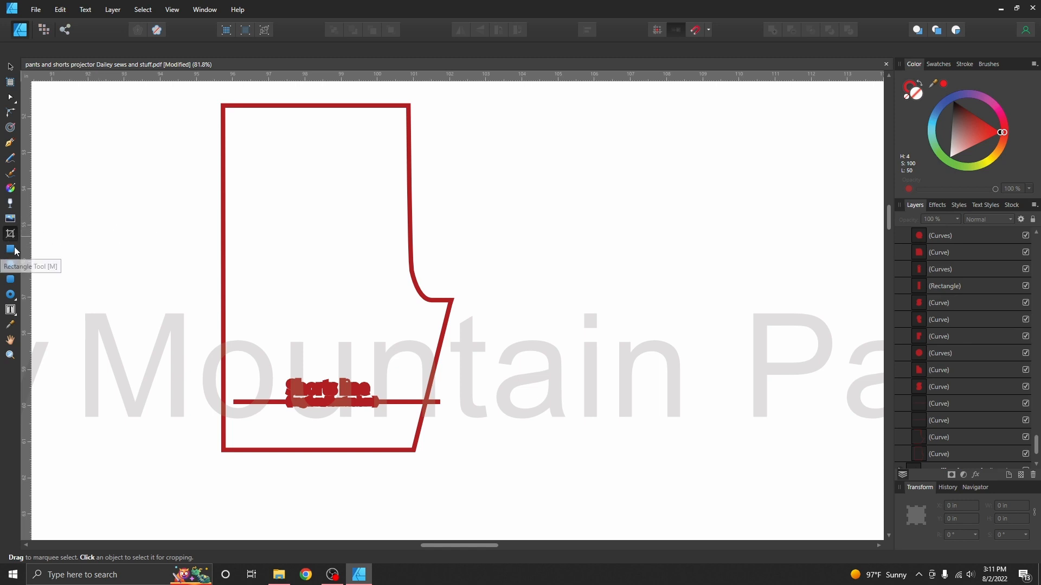
- Draw a rectangle about 4.57 by 3.31 in with the Rectangle tool beside the red outline and delete it
{"action": "left_click", "coordinate": [10, 250]}
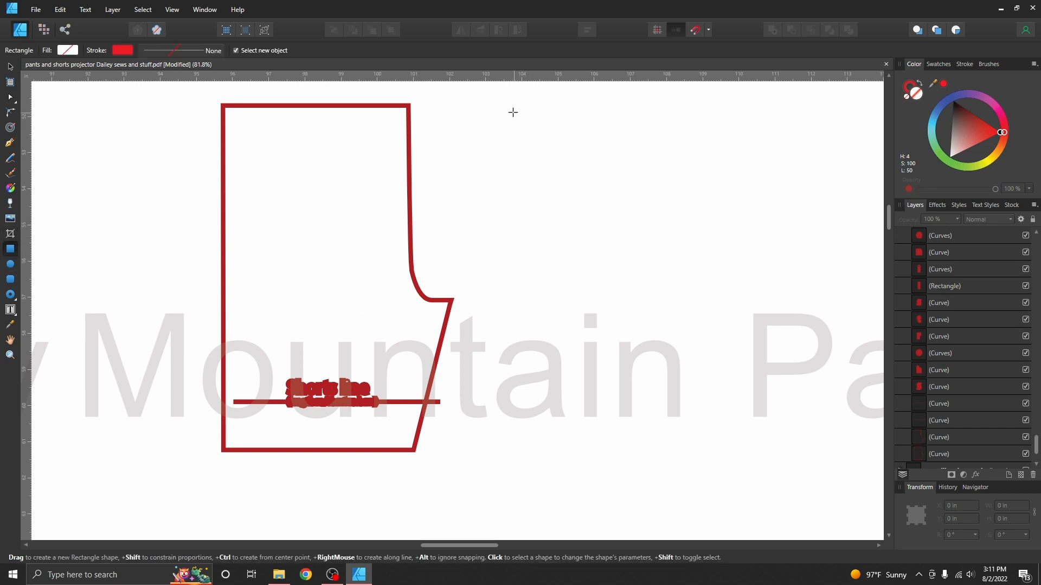
{"action": "left_click_drag", "start_coordinate": [512, 112], "coordinate": [678, 231]}
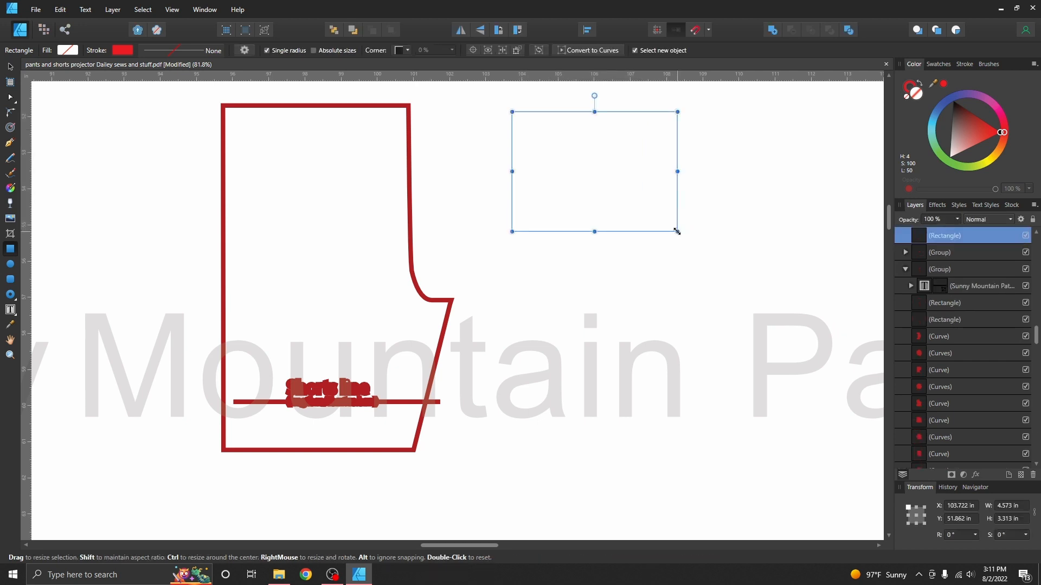
{"action": "key", "text": "Delete"}
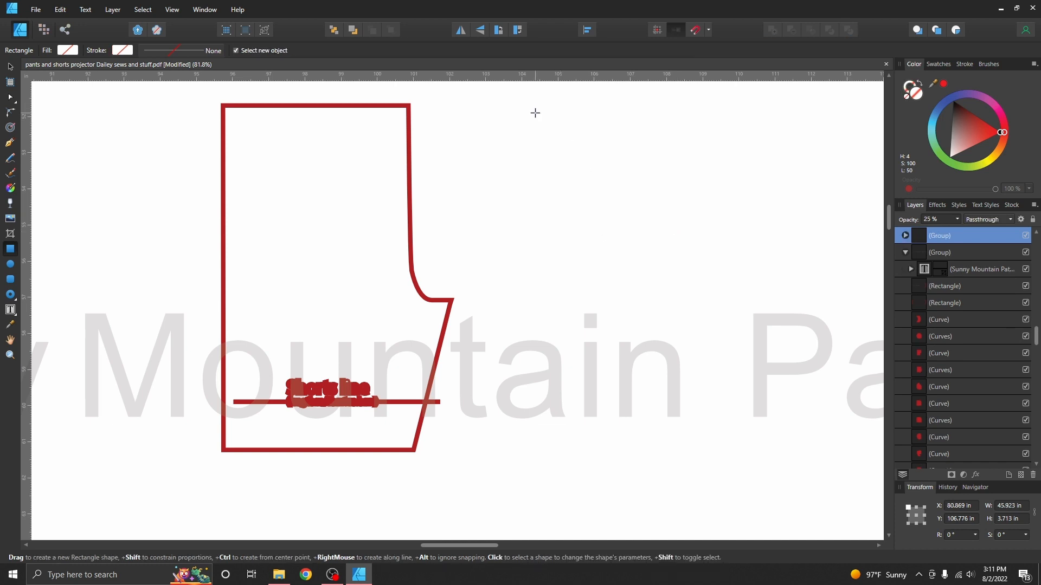
- Draw a square about 4.21 in wide beside the red outline and subtract 2 in from its X position
{"action": "left_click_drag", "start_coordinate": [535, 113], "coordinate": [679, 274]}
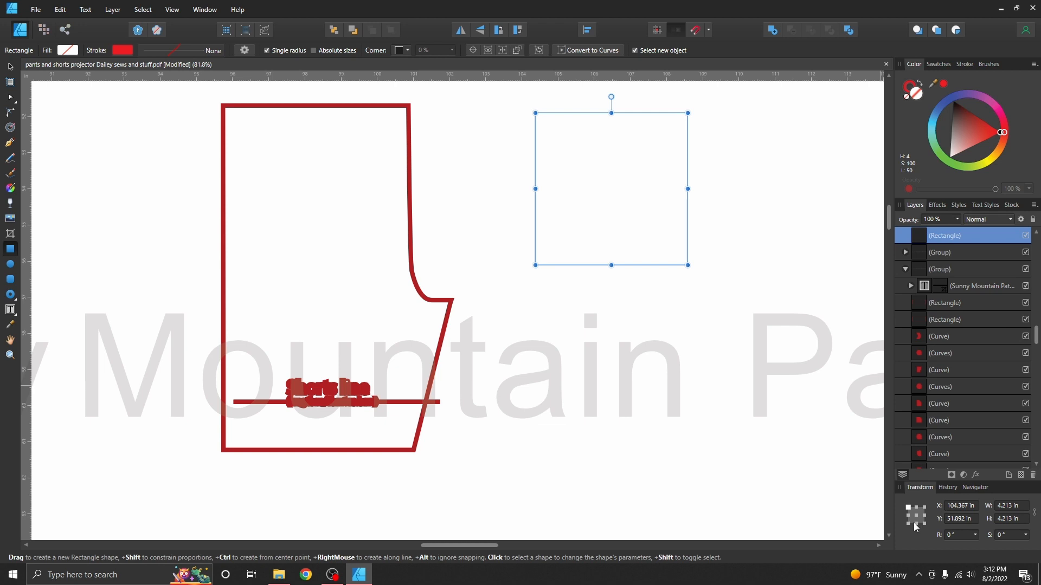
{"action": "left_click", "coordinate": [966, 504]}
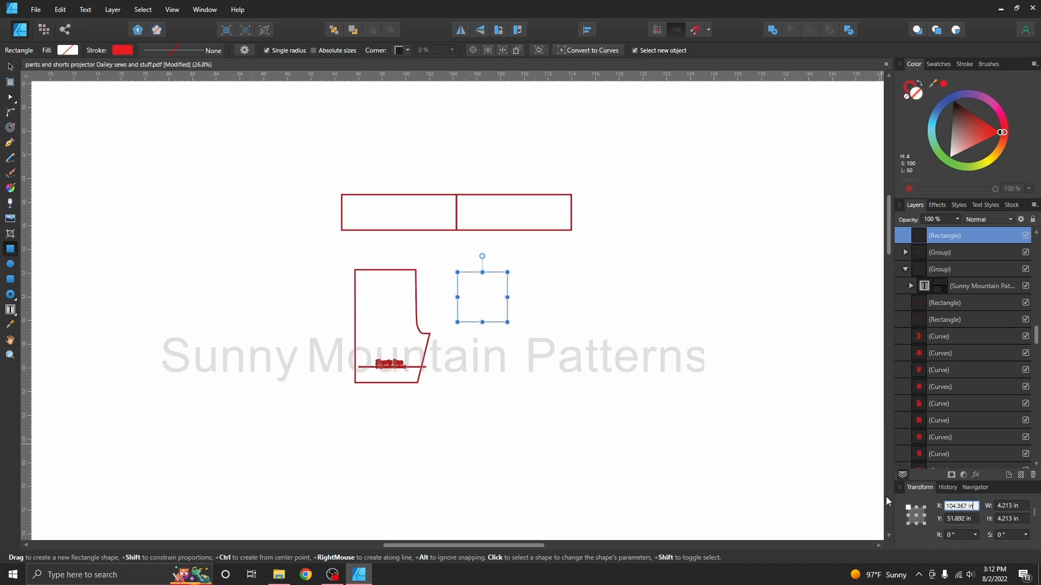
{"action": "type", "text": "-2"}
{"action": "key", "text": "Return"}
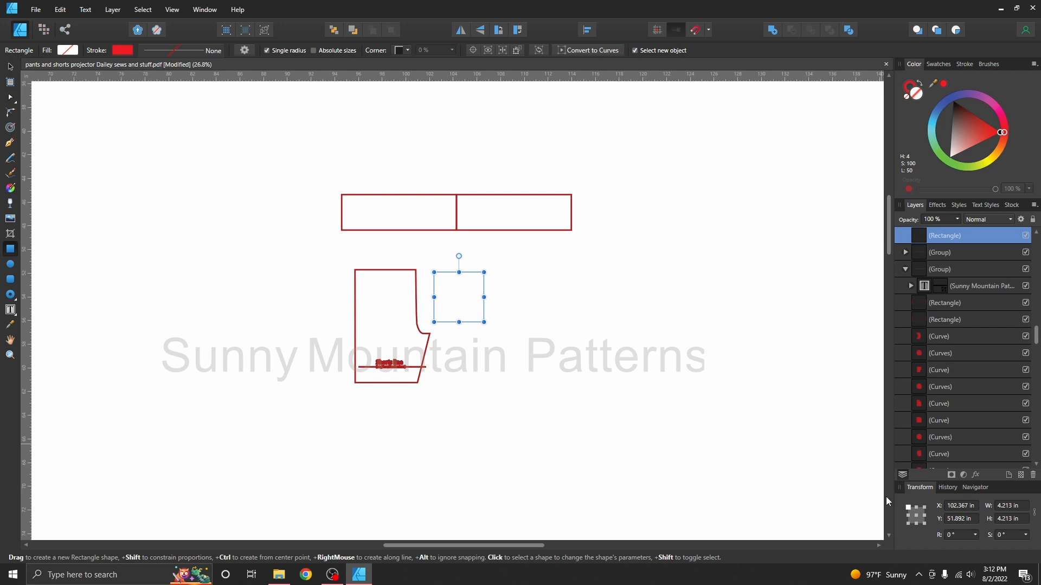
- Move the square back by adding 2 in to its X position
{"action": "left_click", "coordinate": [975, 509]}
{"action": "key", "text": "End"}
{"action": "type", "text": "+2"}
{"action": "key", "text": "Return"}
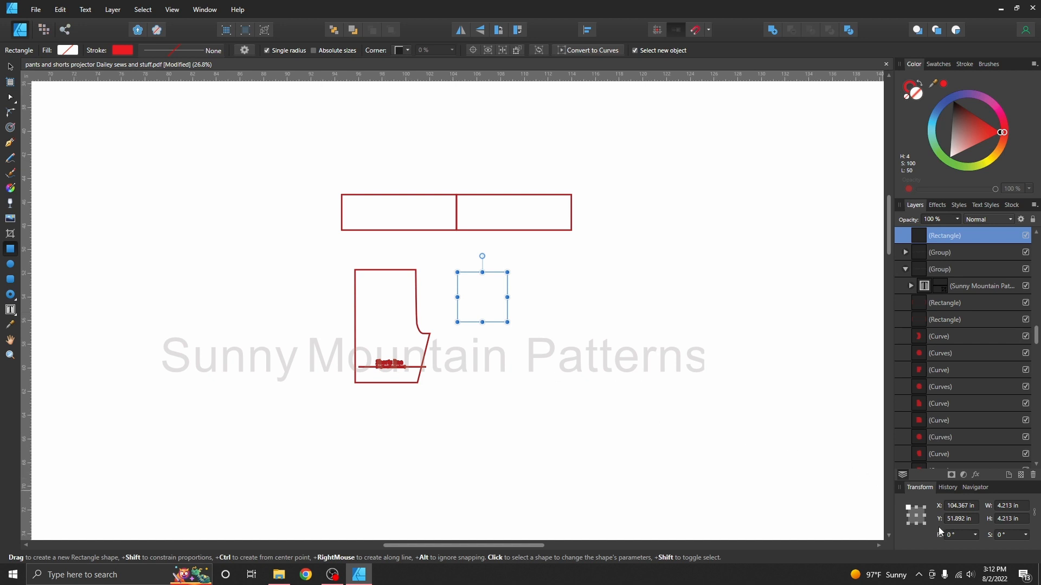
- Set the square's Y position to 51.892 in
{"action": "left_click", "coordinate": [968, 519]}
{"action": "key", "text": "Return"}
{"action": "left_click", "coordinate": [975, 520]}
{"action": "type", "text": "51.892"}
{"action": "key", "text": "Return"}
- Shift the square horizontally by subtracting 2 in from its X position and return it by adding 2 in
{"action": "left_click", "coordinate": [976, 506]}
{"action": "left_click", "coordinate": [1014, 485]}
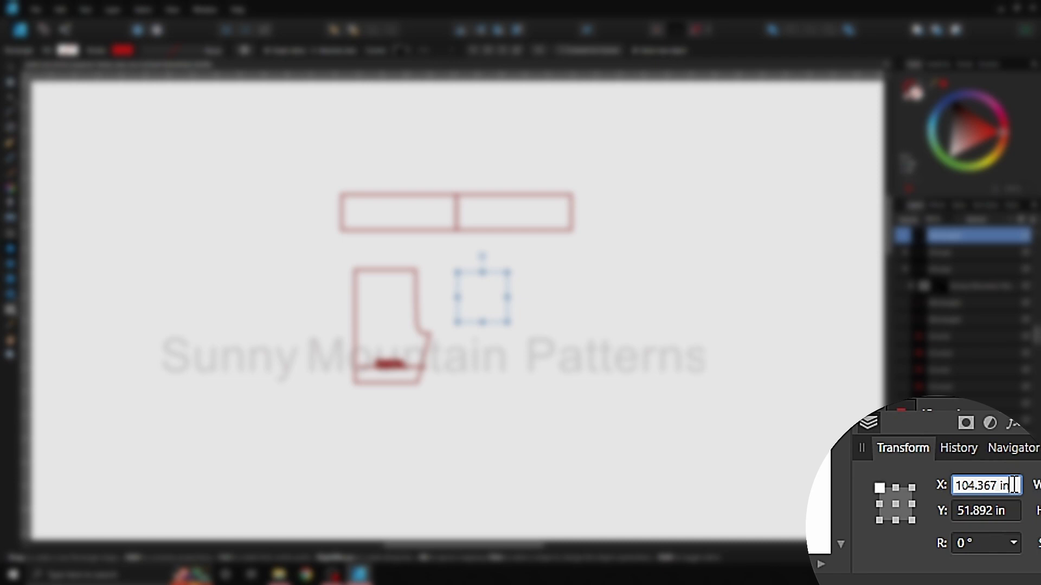
{"action": "type", "text": "-"}
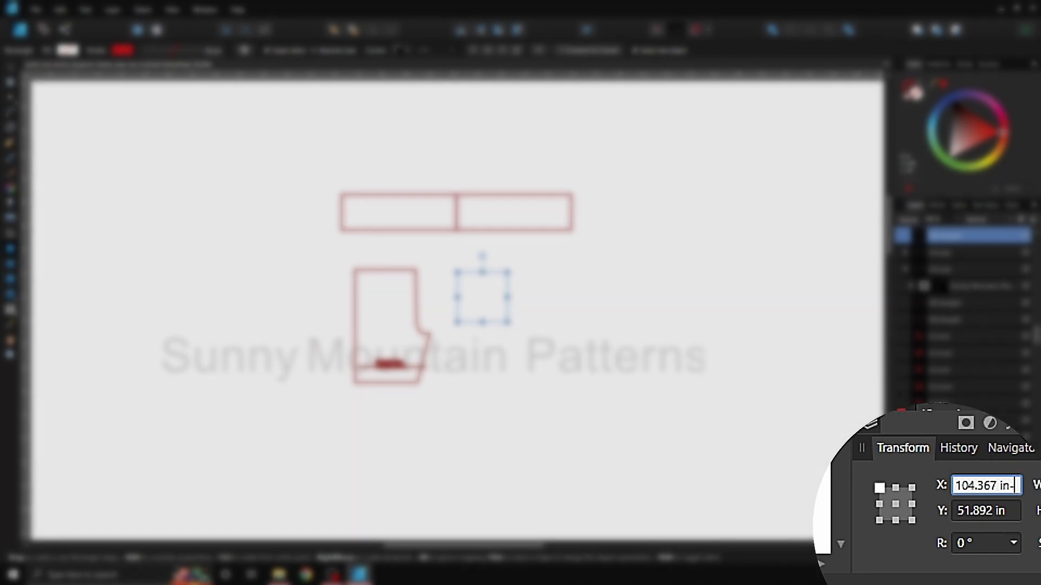
{"action": "type", "text": "2"}
{"action": "key", "text": "Return"}
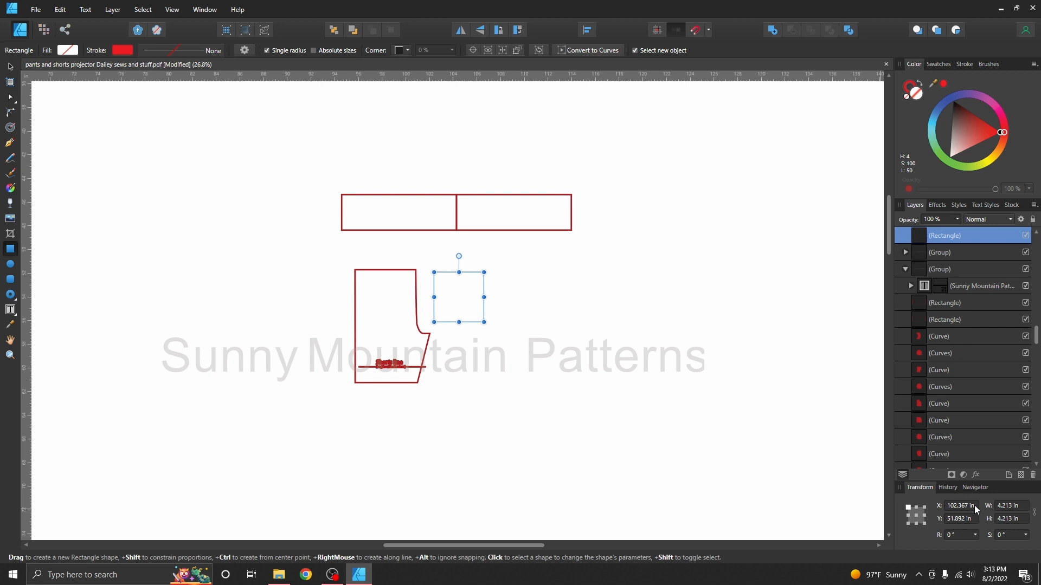
{"action": "left_click", "coordinate": [974, 505]}
{"action": "type", "text": "+2"}
{"action": "key", "text": "Return"}
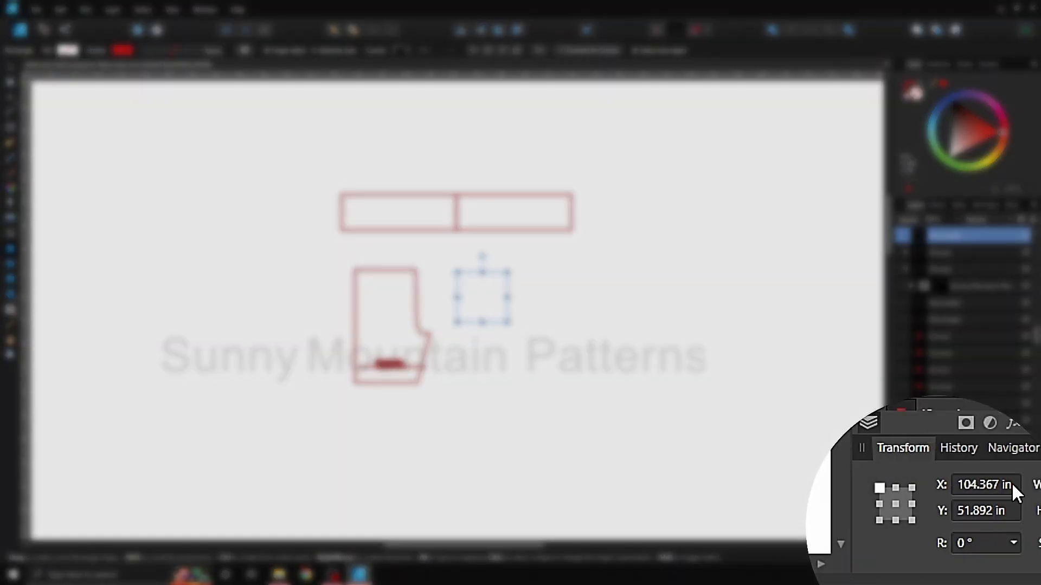
- Subtract 3 cm from the square's X position
{"action": "left_click", "coordinate": [976, 505]}
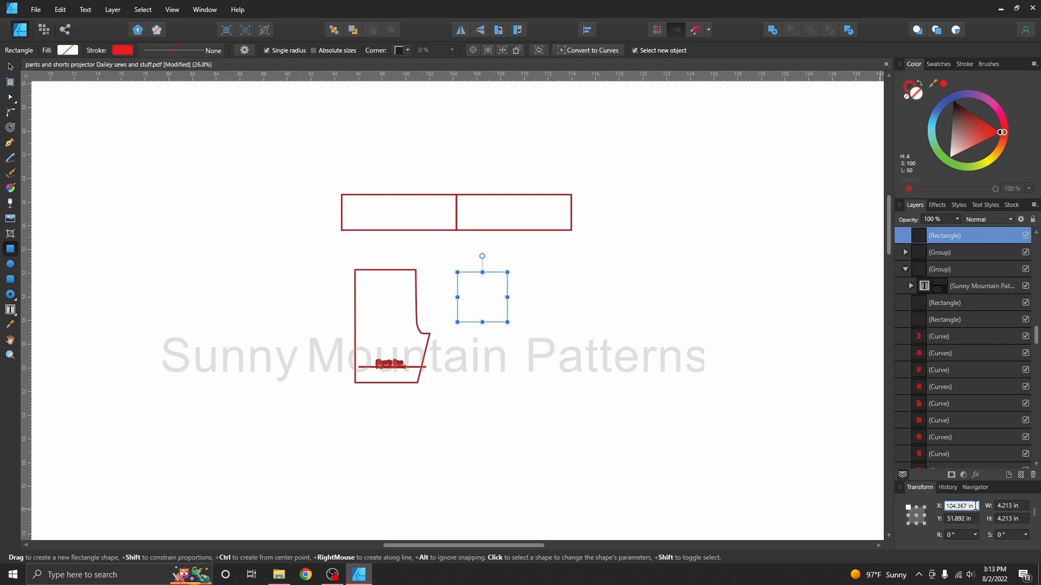
{"action": "type", "text": "-3cm"}
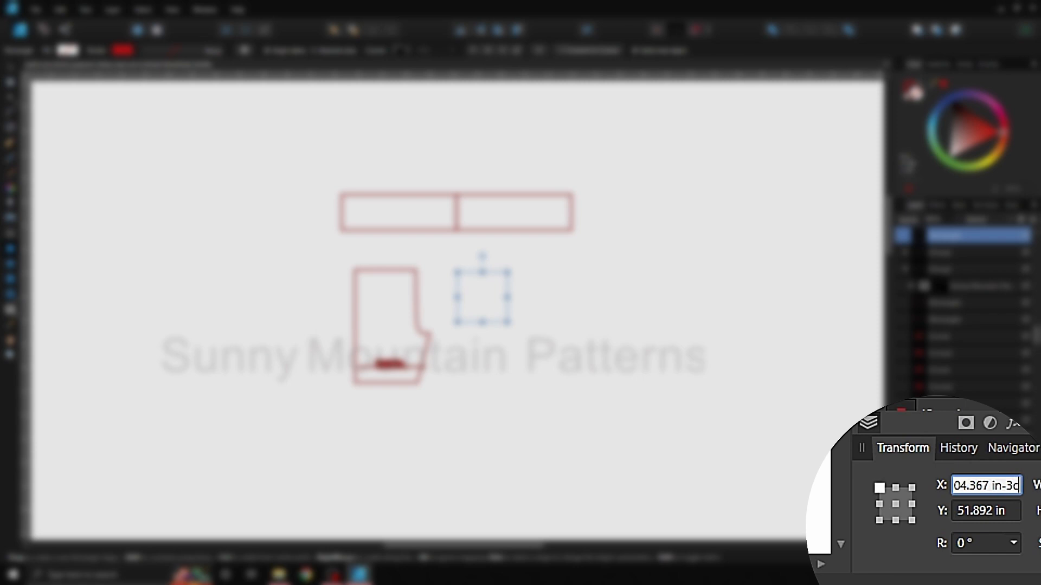
{"action": "key", "text": "Return"}
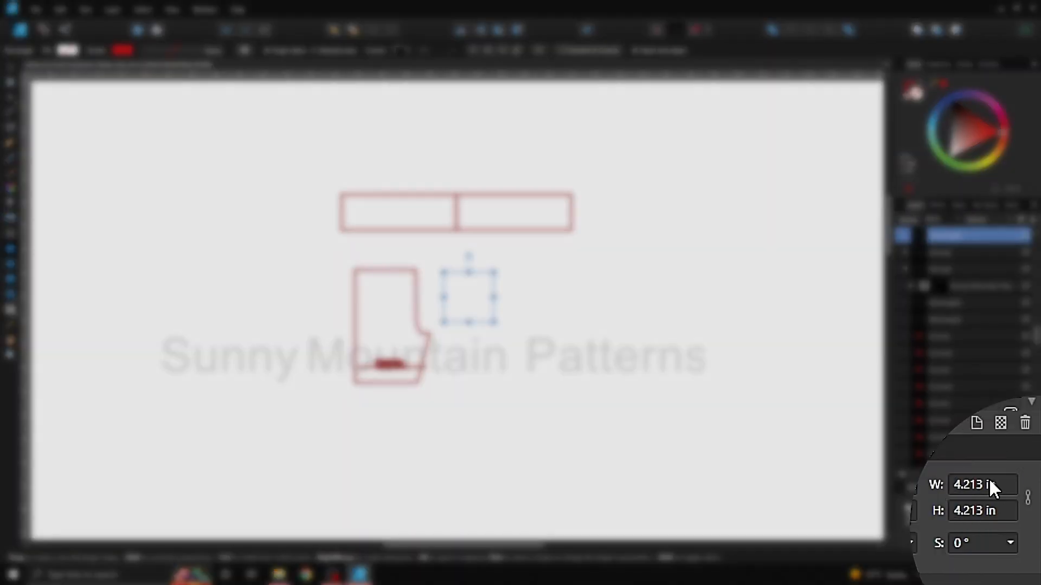
- Set the square's width to 2 in
{"action": "left_click", "coordinate": [1015, 505]}
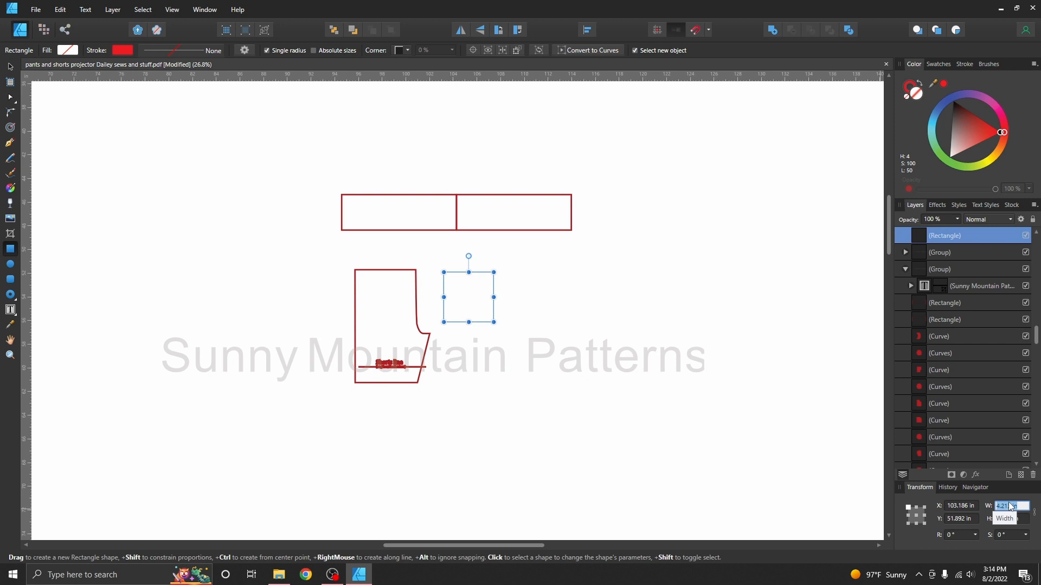
{"action": "type", "text": "2"}
{"action": "left_click", "coordinate": [1015, 517]}
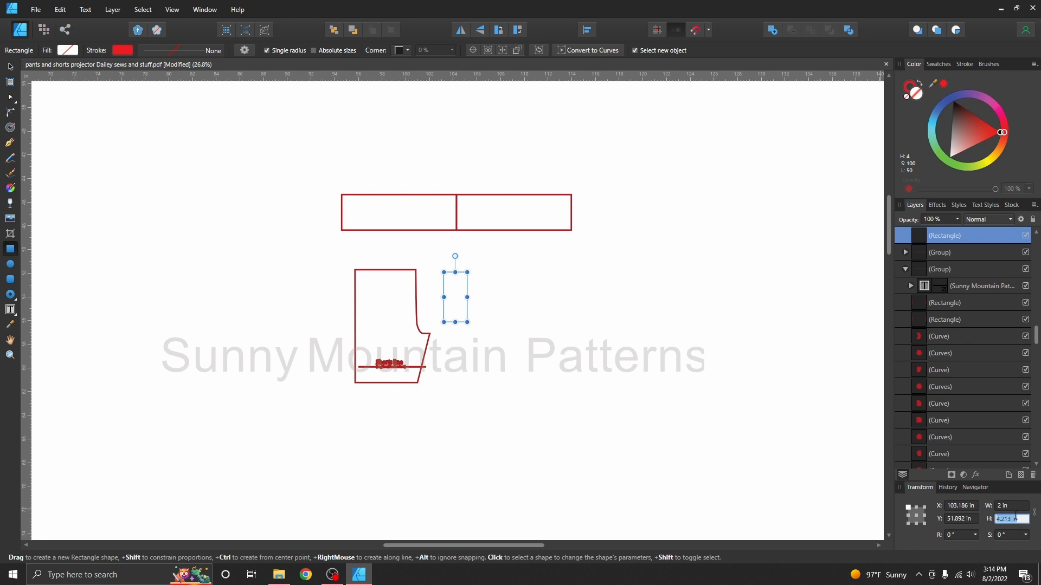
- Set the square's width to 36 pt
{"action": "left_click", "coordinate": [1017, 505]}
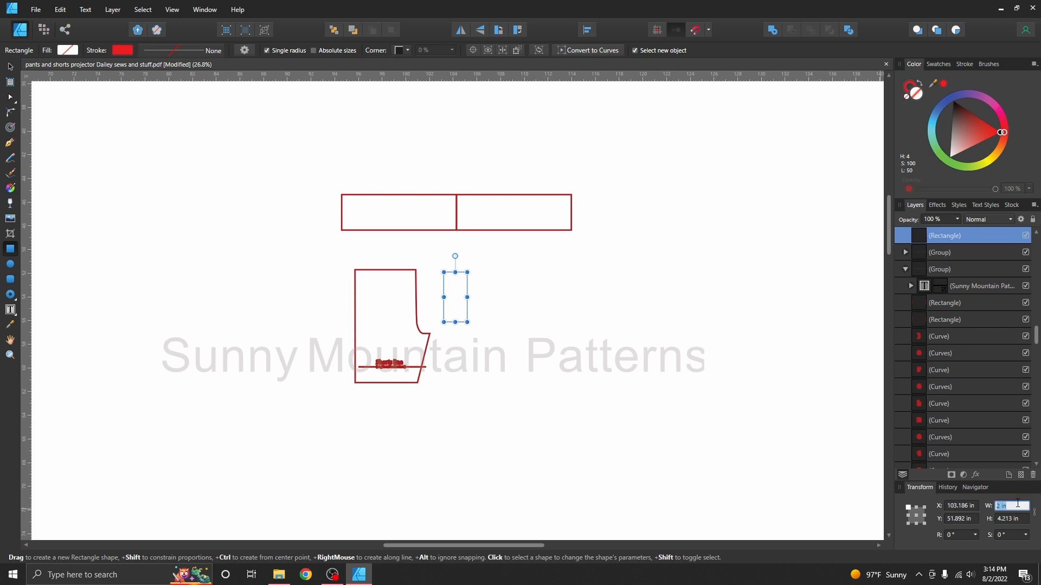
{"action": "type", "text": "36pt"}
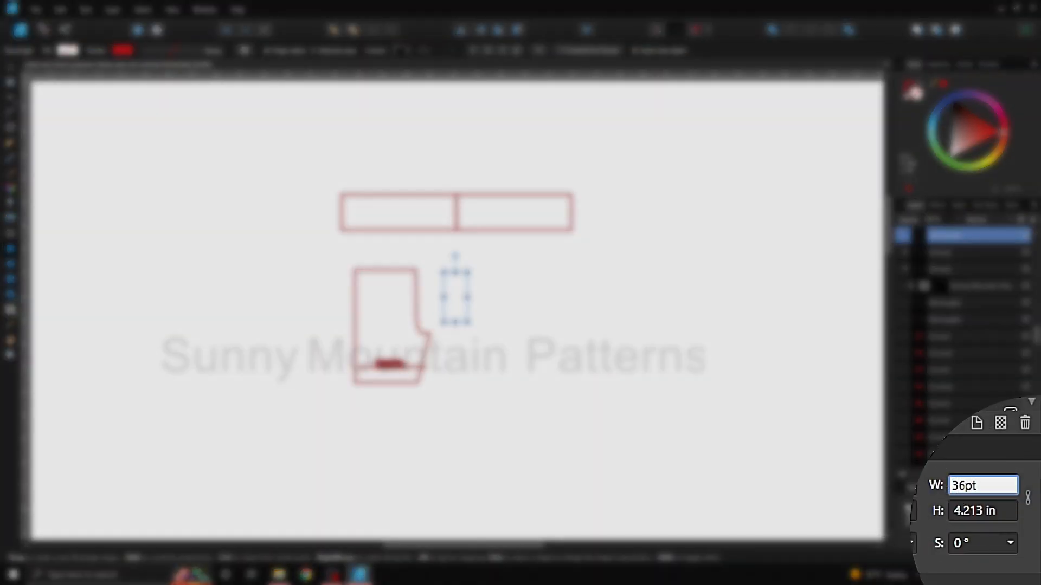
{"action": "key", "text": "Tab"}
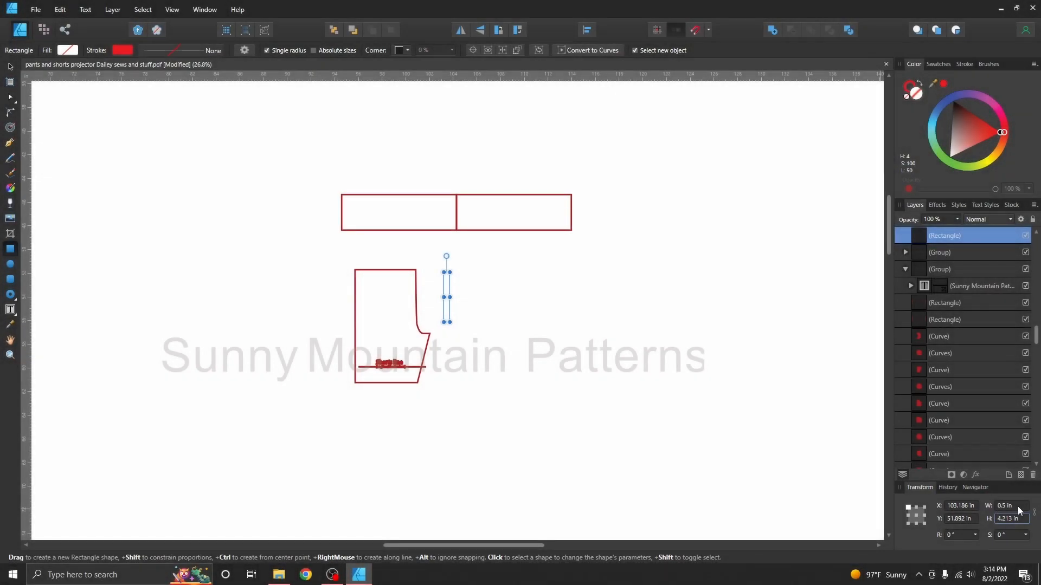
- Set the square's width and height each to 2 in
{"action": "type", "text": "2"}
{"action": "key", "text": "Return"}
{"action": "left_click", "coordinate": [1002, 520]}
{"action": "type", "text": "2"}
{"action": "key", "text": "Return"}
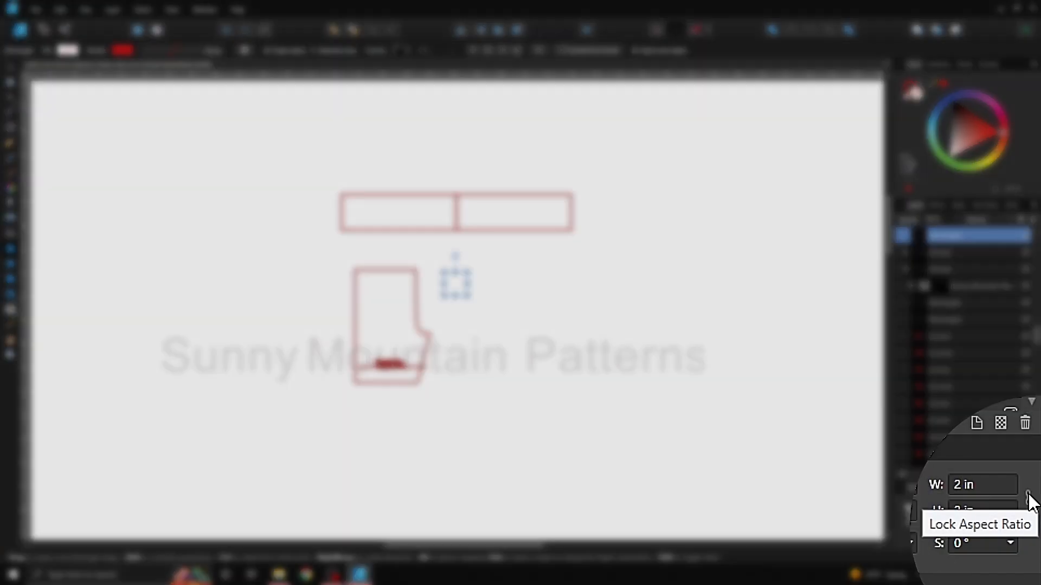
- Lock the square's aspect ratio and set its width to 5 in so the height scales with it
{"action": "left_click", "coordinate": [1012, 506]}
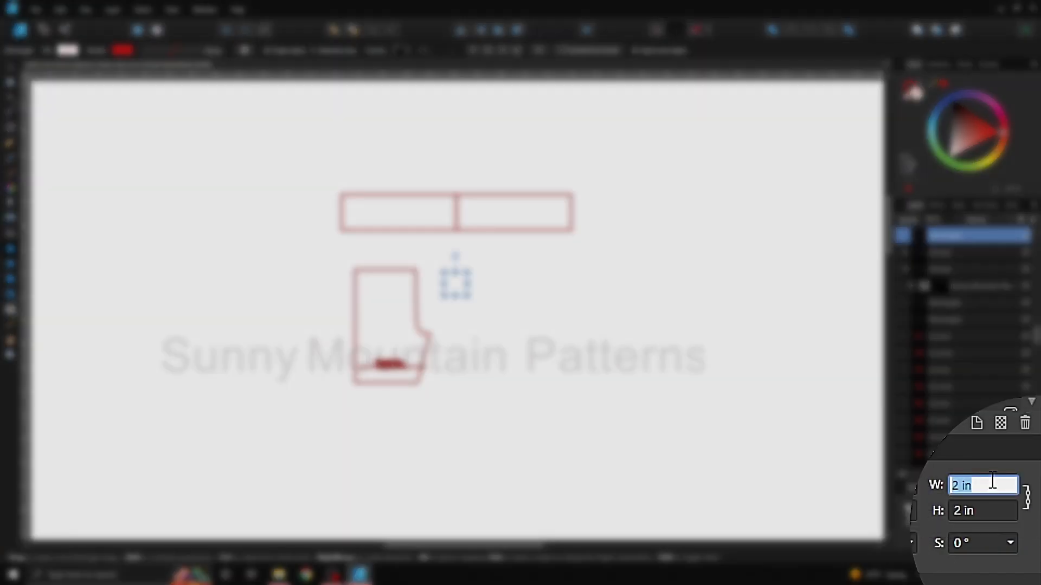
{"action": "type", "text": "5"}
{"action": "key", "text": "Return"}
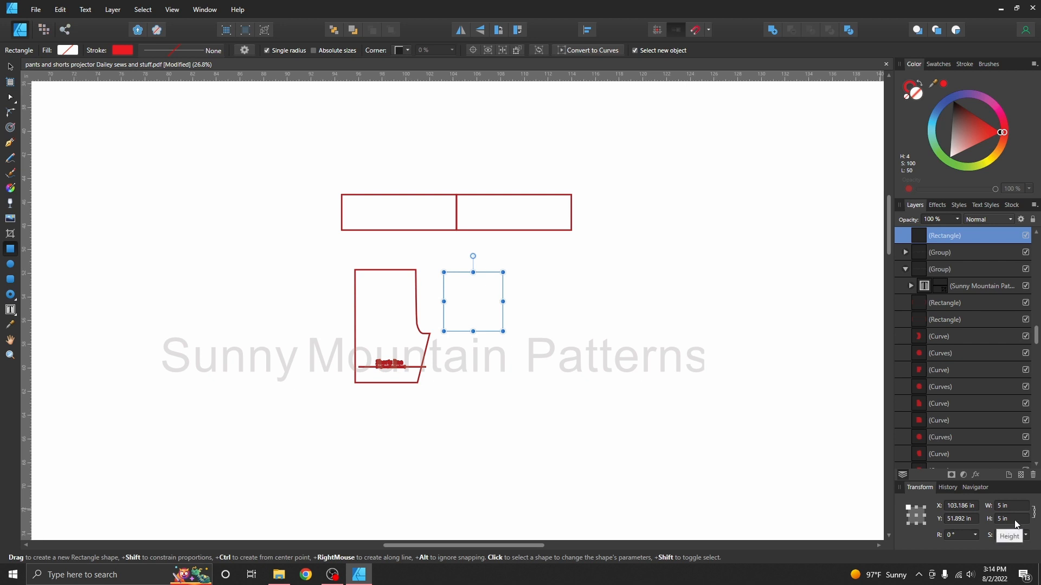
- Unlock the aspect ratio and set only the square's width to 2 in
{"action": "left_click", "coordinate": [1012, 506]}
{"action": "type", "text": "2"}
{"action": "key", "text": "Return"}
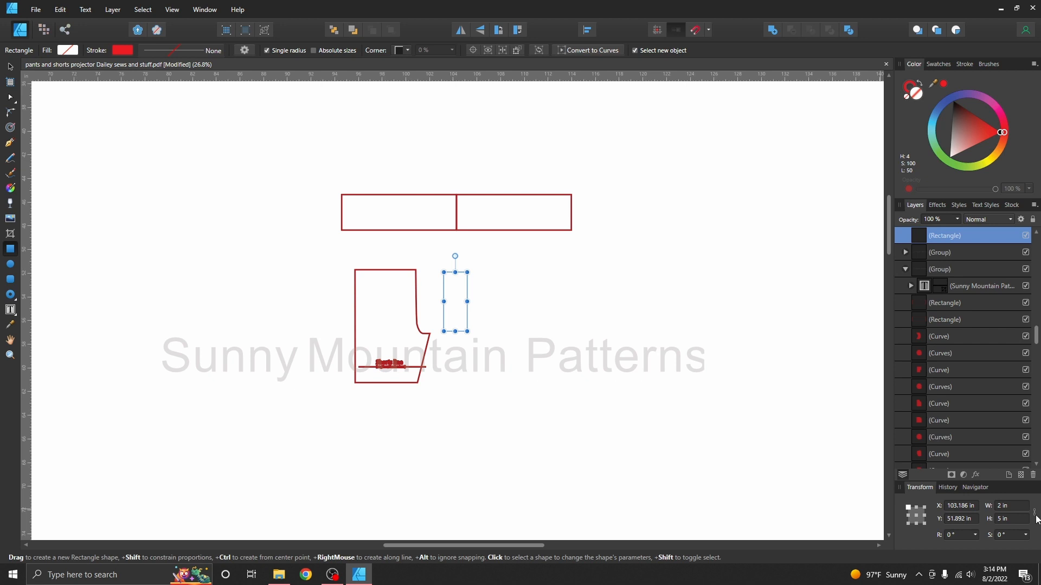
- Lock the rectangle's aspect ratio again and set its width to 3 in with proportional height
{"action": "left_click", "coordinate": [1022, 507]}
{"action": "type", "text": "3"}
{"action": "key", "text": "Return"}
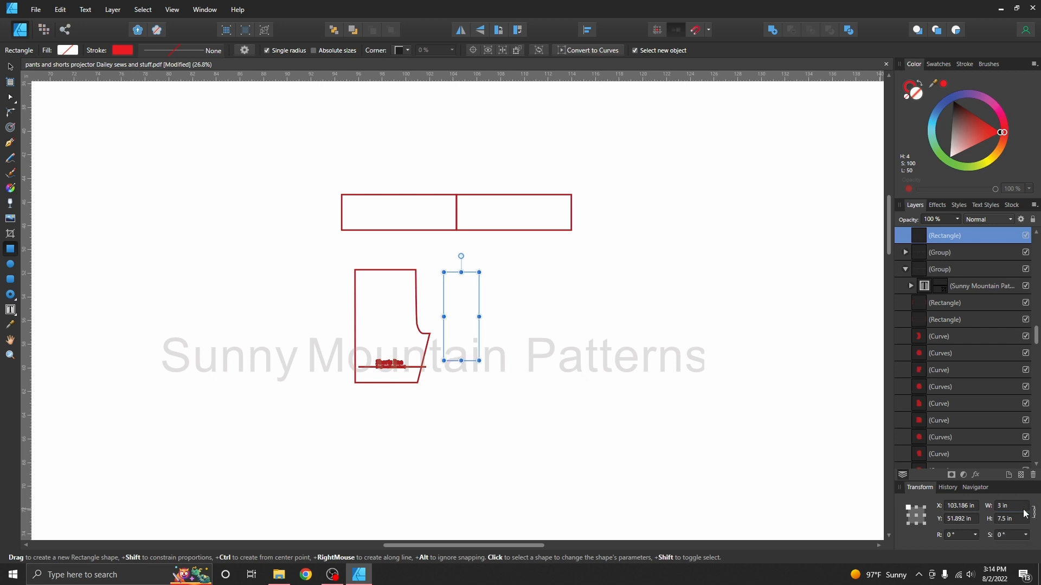
- Unlock the aspect ratio and make the shape a square 2 in wide and 2 in high
{"action": "left_click", "coordinate": [1010, 510]}
{"action": "type", "text": "2"}
{"action": "key", "text": "Return"}
{"action": "left_click", "coordinate": [1021, 518]}
{"action": "type", "text": "2"}
{"action": "key", "text": "Return"}
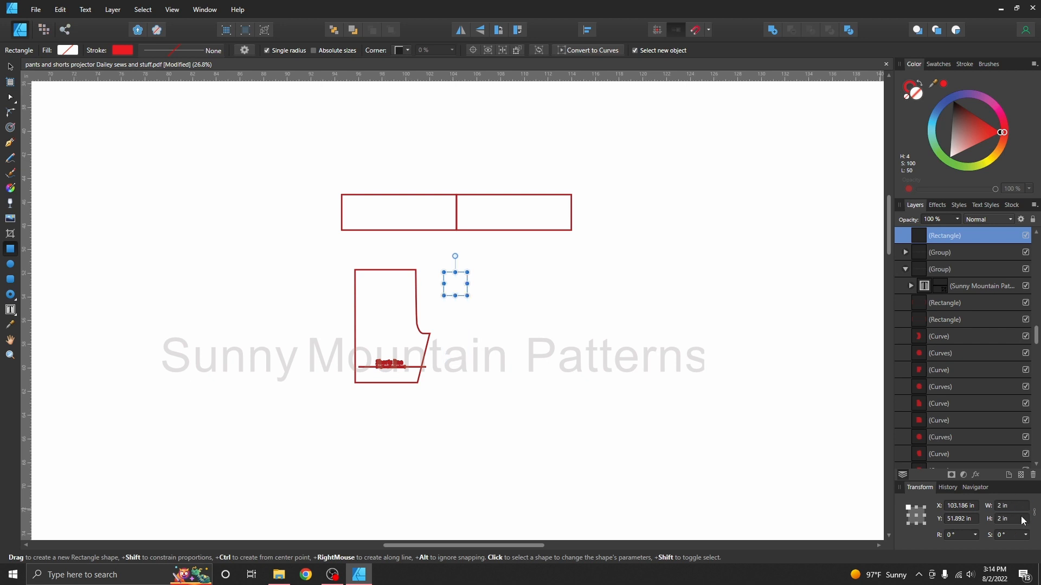
- Move the square into the lower-left corner of the waistband rectangle, at about X 94.63 in, Y 46.31 in
{"action": "left_click", "coordinate": [11, 69]}
{"action": "left_click_drag", "start_coordinate": [462, 295], "coordinate": [360, 228]}
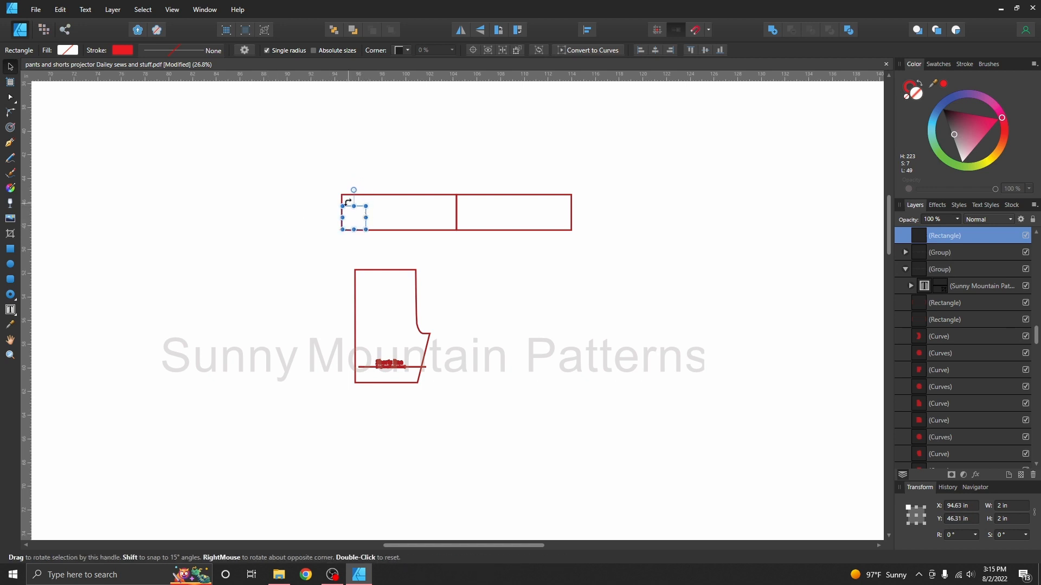
{"action": "left_click", "coordinate": [391, 195]}
{"action": "left_click", "coordinate": [357, 209]}
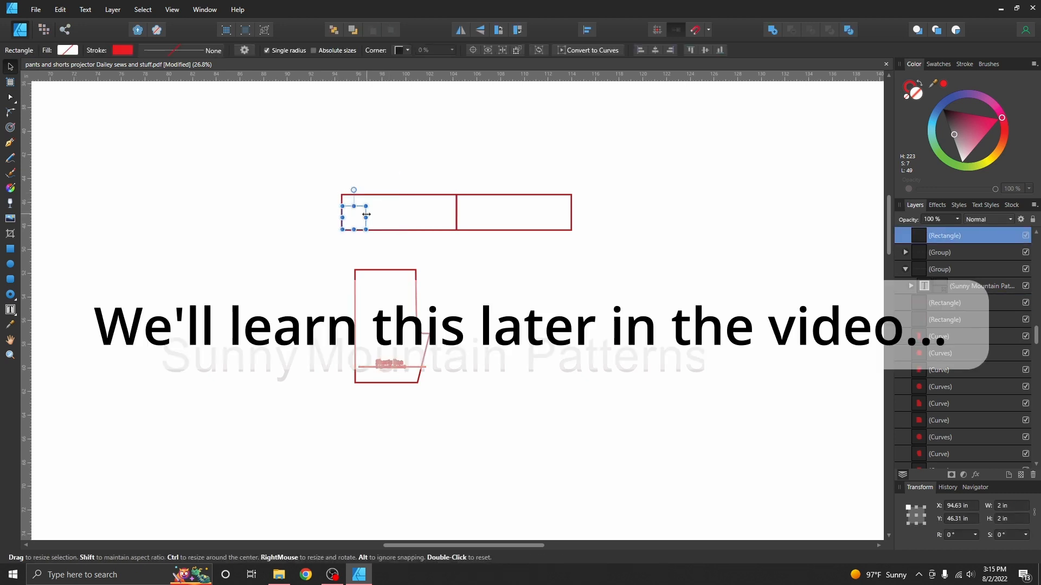
- Give the small square in the waistband's corner a visible stroke 5.9 pt wide
{"action": "scroll", "coordinate": [366, 200], "scroll_direction": "up", "scroll_amount": 5, "text": "ctrl"}
{"action": "left_click", "coordinate": [964, 64]}
{"action": "left_click_drag", "start_coordinate": [925, 97], "coordinate": [949, 97]}
- Try moving the waistband rectangle's left edge to the far side of the square, undo it and deselect
{"action": "left_click", "coordinate": [230, 143]}
{"action": "left_click", "coordinate": [221, 140]}
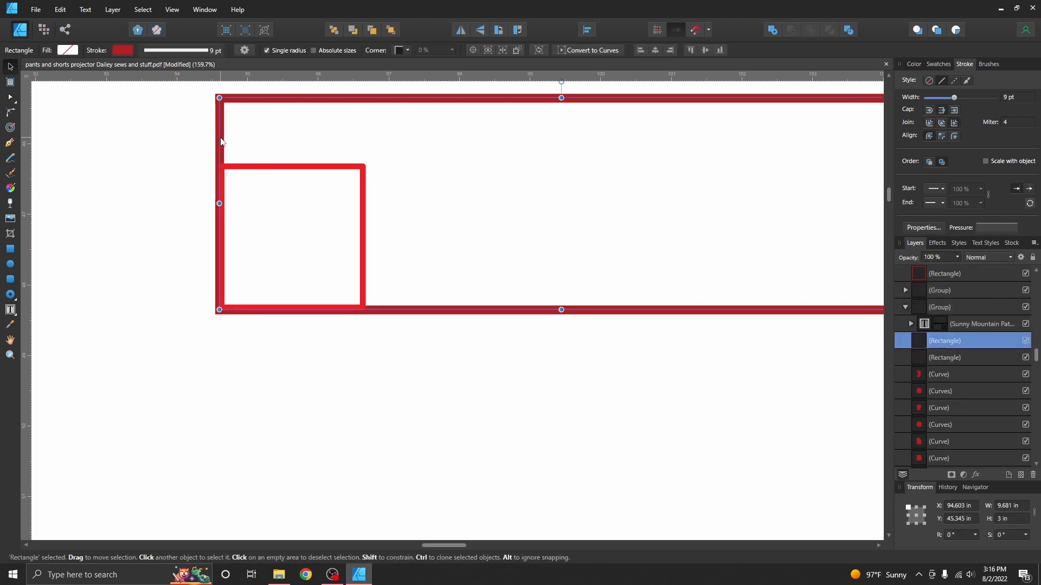
{"action": "scroll", "coordinate": [409, 202], "scroll_direction": "up", "scroll_amount": 3}
{"action": "left_click_drag", "start_coordinate": [219, 284], "coordinate": [364, 292]}
{"action": "key", "text": "ctrl+z"}
{"action": "left_click", "coordinate": [38, 181]}
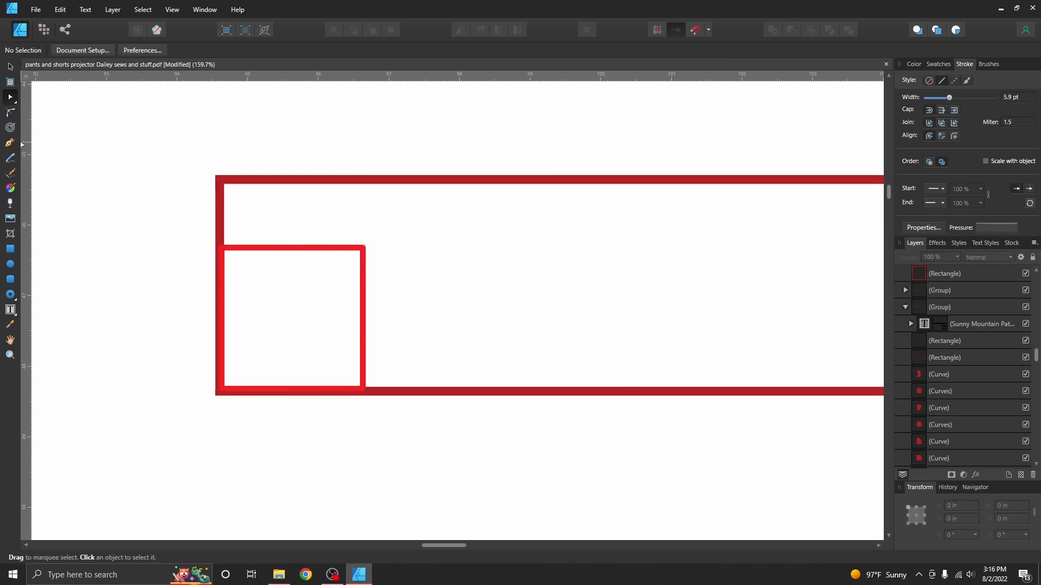
- Undo the square's stroke change and deselect everything
{"action": "key", "text": "ctrl+z"}
{"action": "key", "text": "ctrl+z"}
{"action": "left_click", "coordinate": [82, 255]}
{"action": "scroll", "coordinate": [123, 271], "scroll_direction": "right", "scroll_amount": 5}
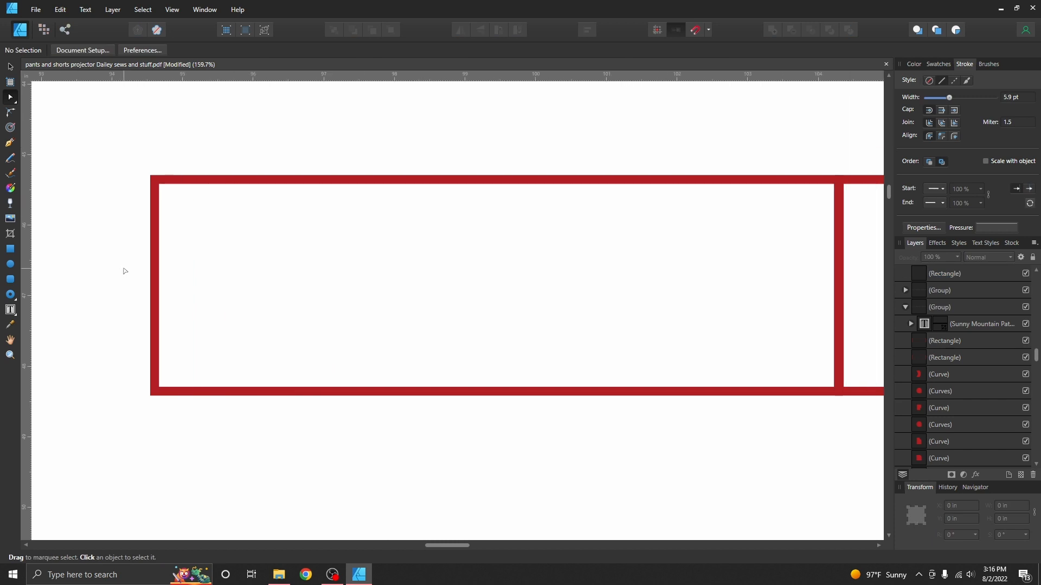
{"action": "scroll", "coordinate": [299, 263], "scroll_direction": "down", "scroll_amount": 2}
{"action": "scroll", "coordinate": [301, 263], "scroll_direction": "down", "scroll_amount": 1}
{"action": "scroll", "coordinate": [299, 263], "scroll_direction": "down", "scroll_amount": 1}
{"action": "scroll", "coordinate": [462, 327], "scroll_direction": "down", "scroll_amount": 3}
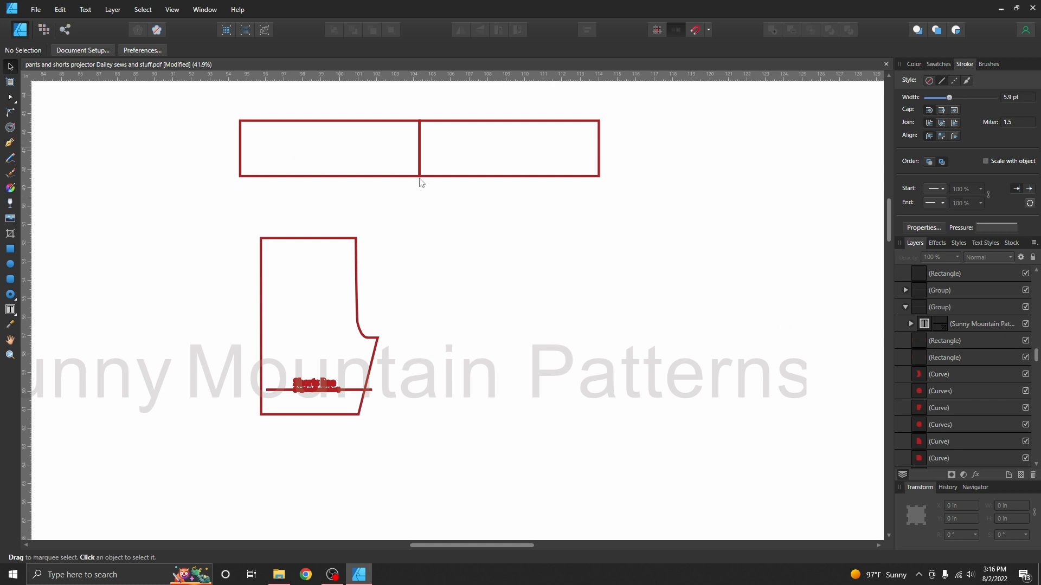
- Move the square to the blank area beside the shorts piece, about X 111.9 in, Y 52 in, and rotate it to about -31°
{"action": "left_click_drag", "start_coordinate": [470, 253], "coordinate": [211, 106]}
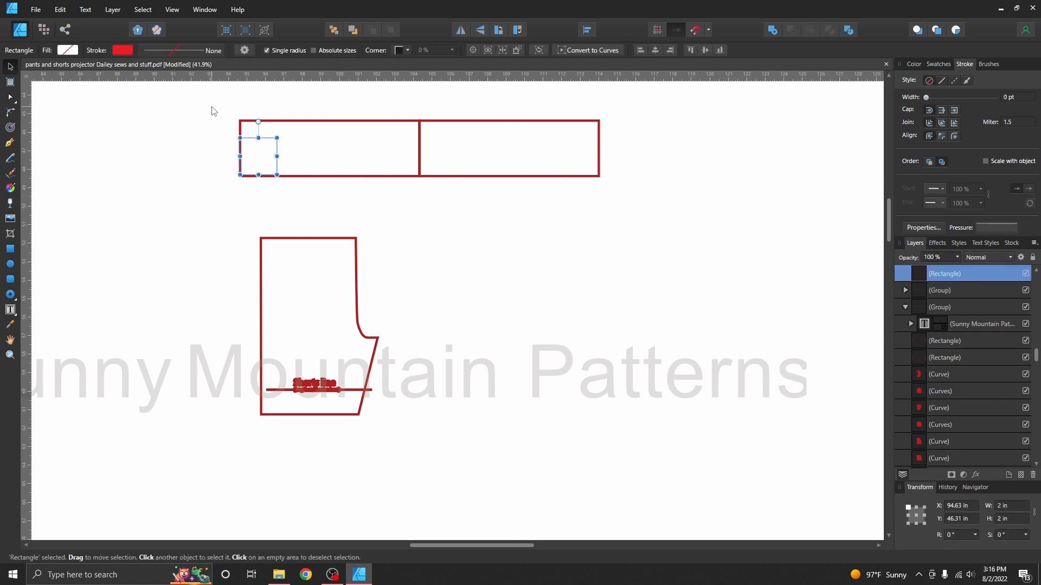
{"action": "left_click_drag", "start_coordinate": [258, 158], "coordinate": [578, 265]}
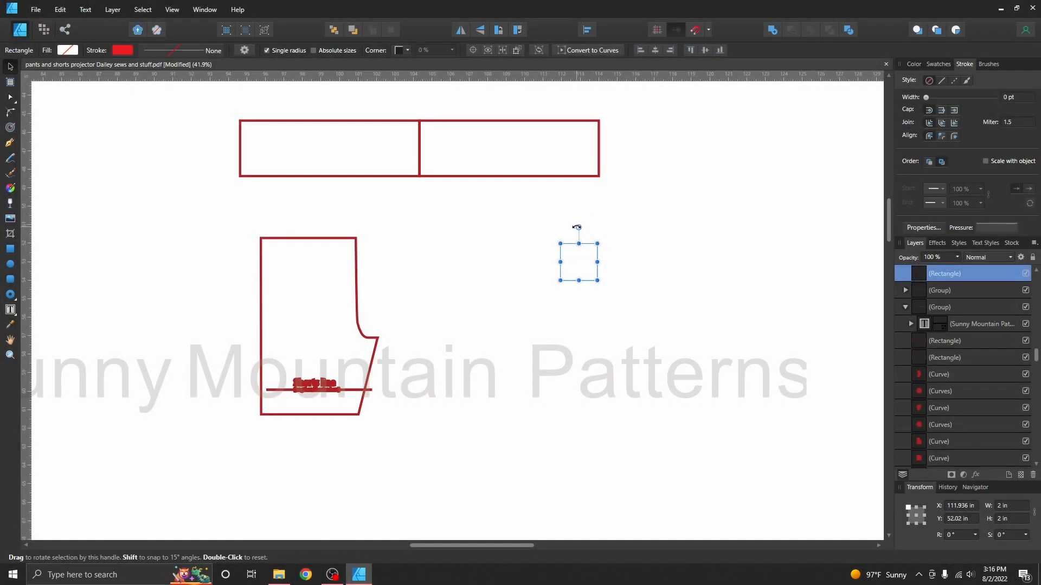
{"action": "mouse_move", "coordinate": [576, 227]}
{"action": "left_mouse_down"}
{"action": "mouse_move", "coordinate": [597, 227]}
{"action": "mouse_move", "coordinate": [607, 244]}
{"action": "mouse_move", "coordinate": [596, 232]}
{"action": "left_mouse_up"}
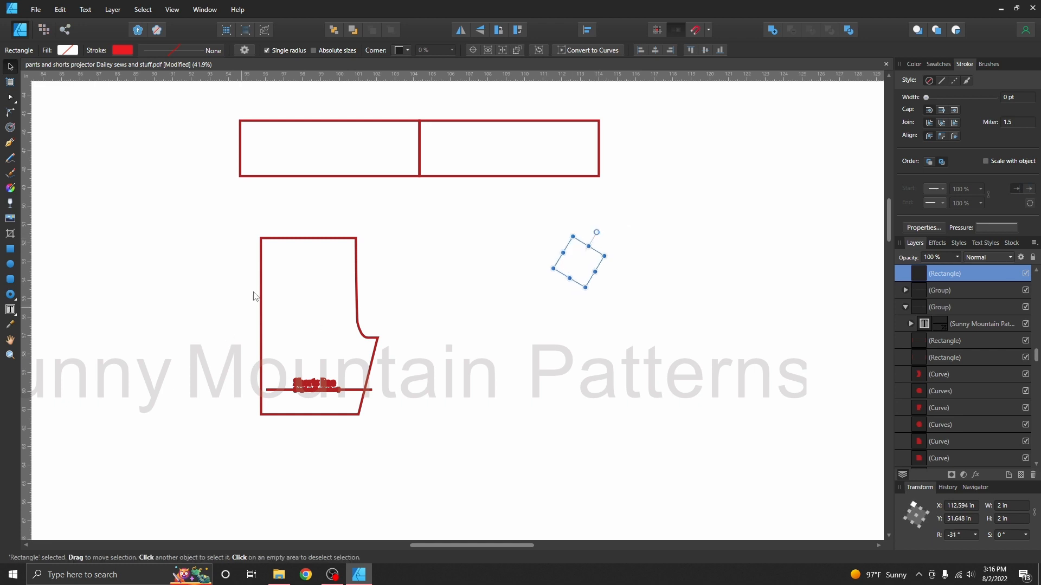
- Rotate the shorts pattern piece freehand to about -51° and reset its rotation to exactly 0°
{"action": "left_click", "coordinate": [357, 250]}
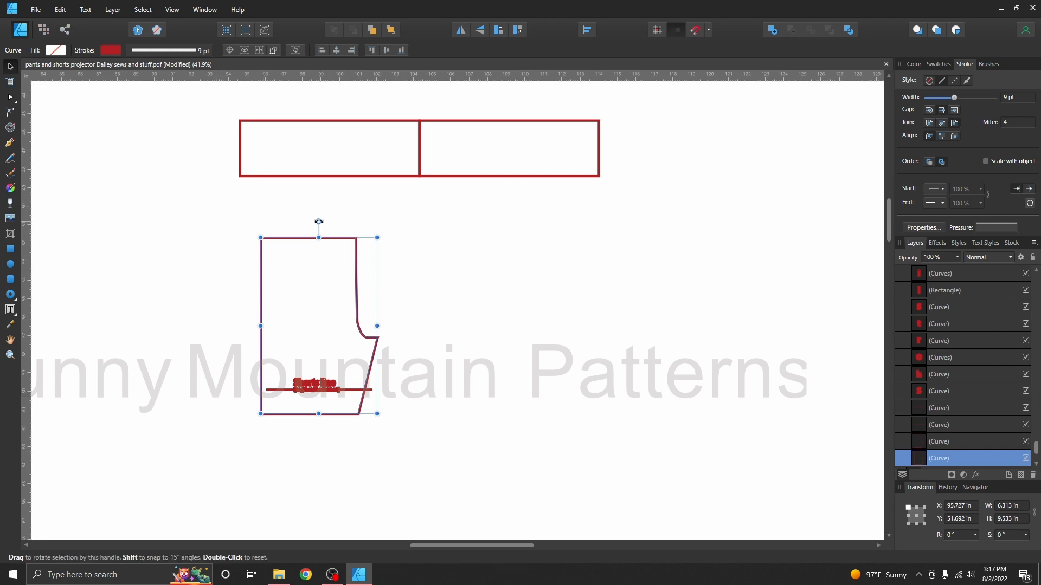
{"action": "left_click_drag", "start_coordinate": [319, 221], "coordinate": [383, 279]}
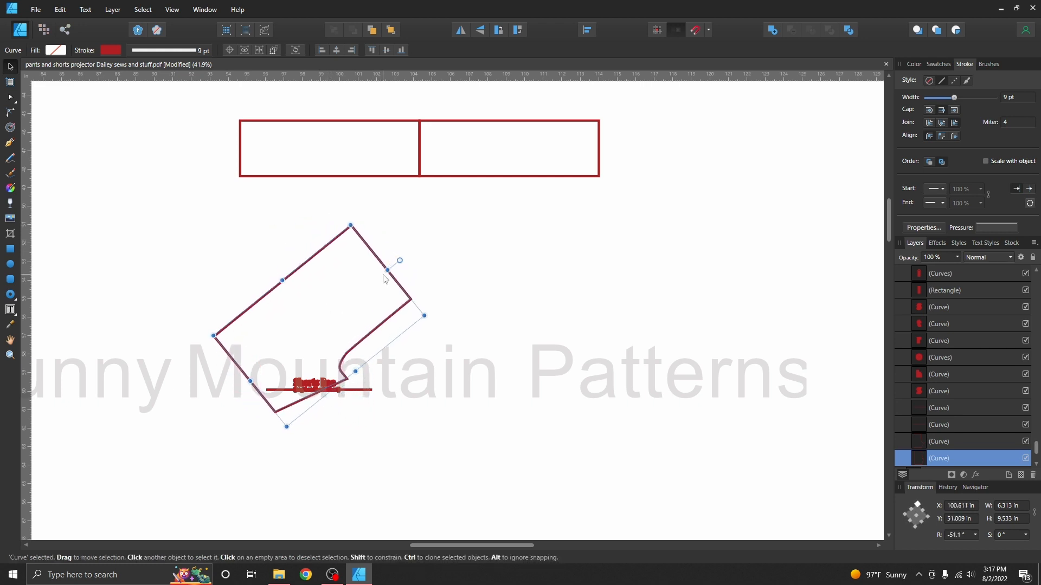
{"action": "left_click", "coordinate": [964, 536]}
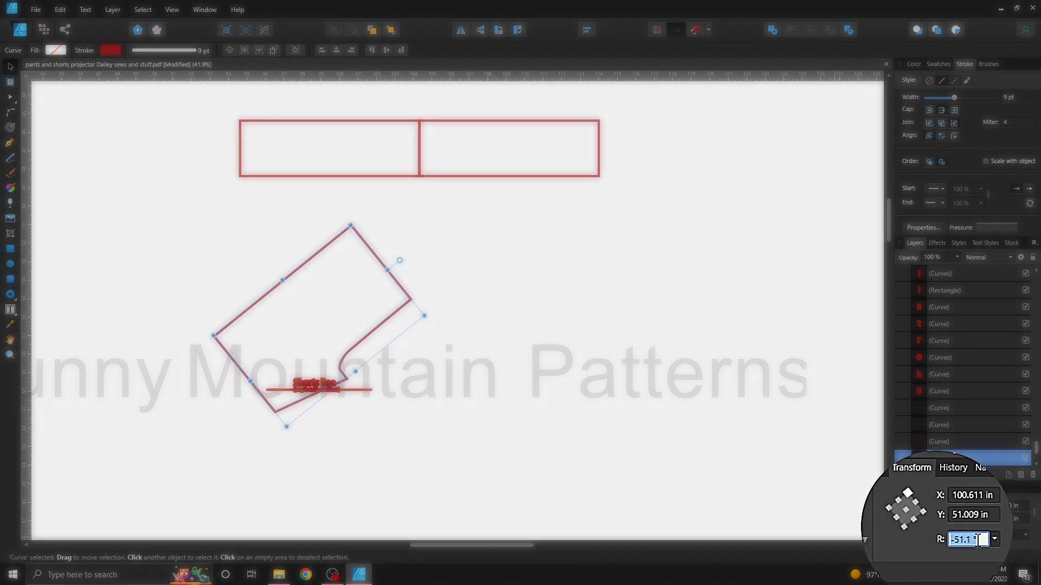
{"action": "type", "text": "0"}
{"action": "key", "text": "Return"}
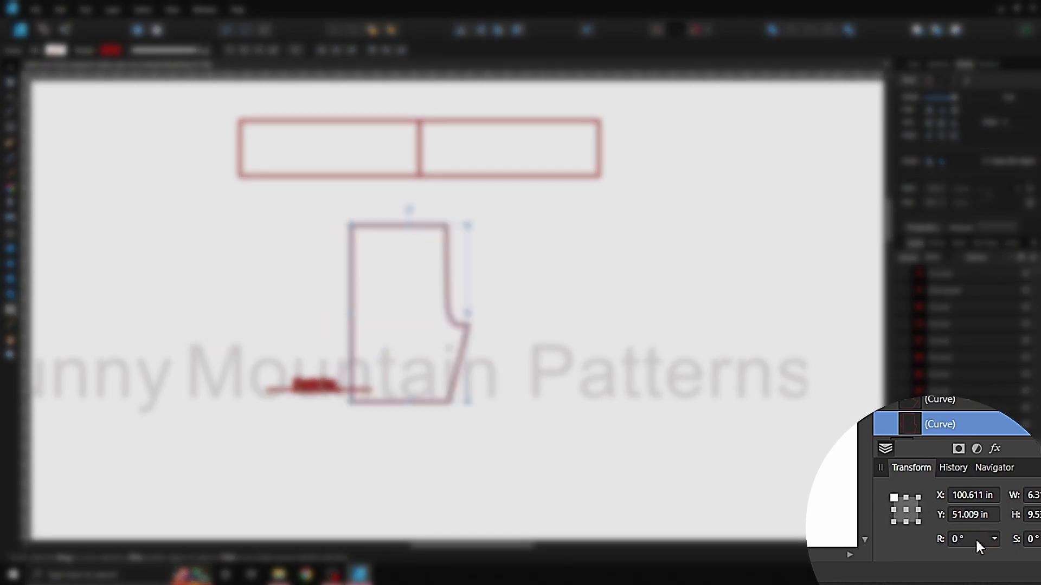
- Rotate the shorts piece with the rotation slider about its top-left anchor to -72° and on to -45°
{"action": "left_click", "coordinate": [995, 539]}
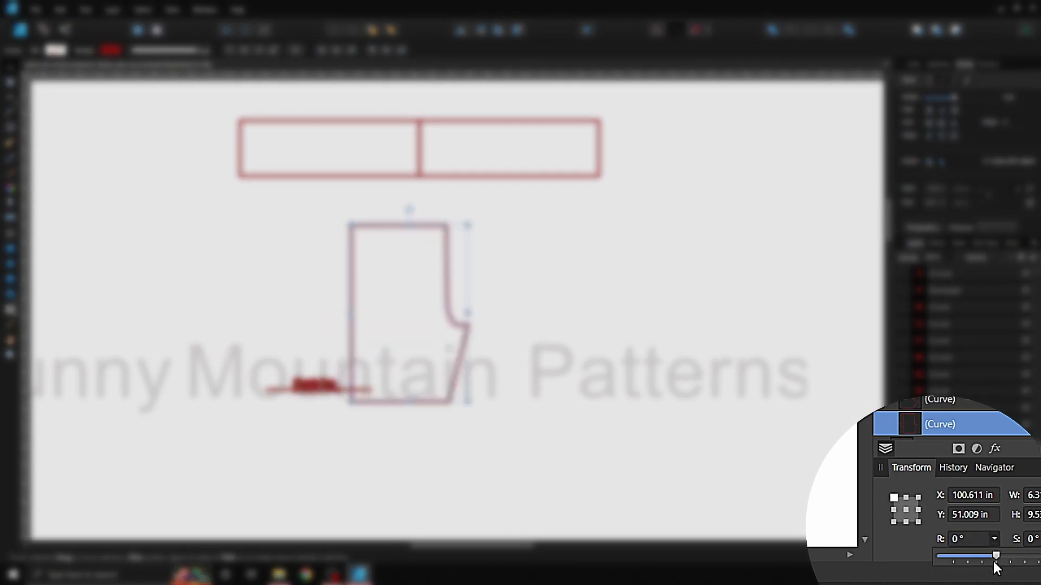
{"action": "mouse_move", "coordinate": [994, 556]}
{"action": "left_mouse_down"}
{"action": "mouse_move", "coordinate": [1024, 555]}
{"action": "mouse_move", "coordinate": [971, 560]}
{"action": "mouse_move", "coordinate": [1000, 565]}
{"action": "left_mouse_up"}
{"action": "left_click_drag", "start_coordinate": [997, 556], "coordinate": [973, 563]}
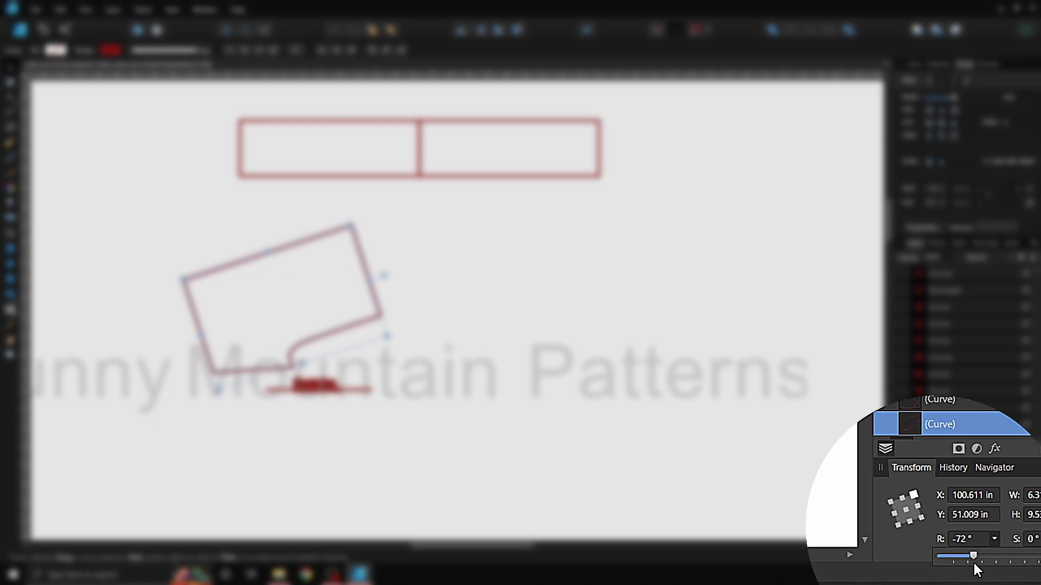
{"action": "left_click_drag", "start_coordinate": [973, 555], "coordinate": [981, 555]}
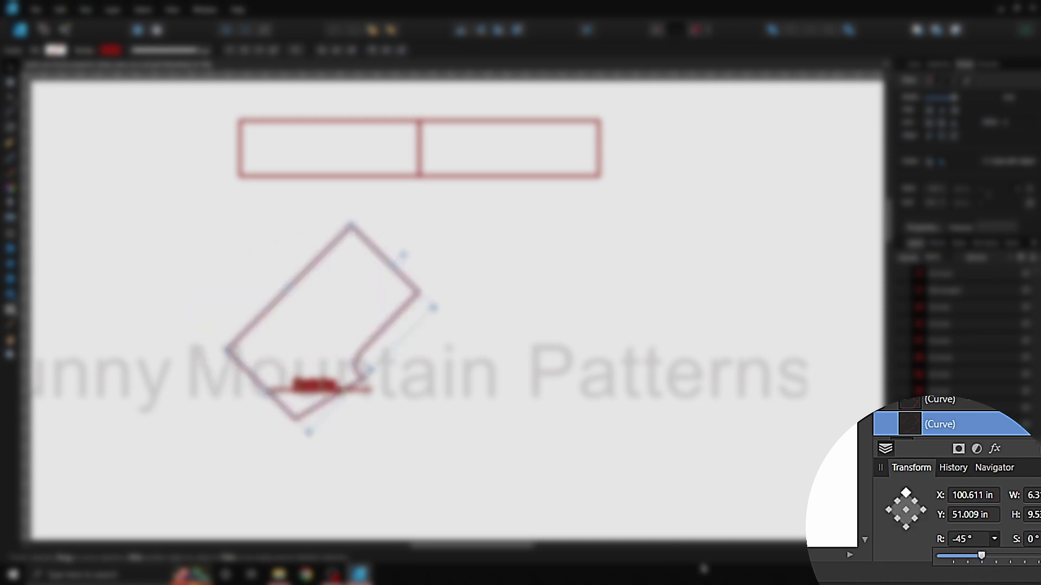
- Set the transform anchor to the shorts piece's top-right corner and rotate the piece to -54°
{"action": "left_click", "coordinate": [923, 510]}
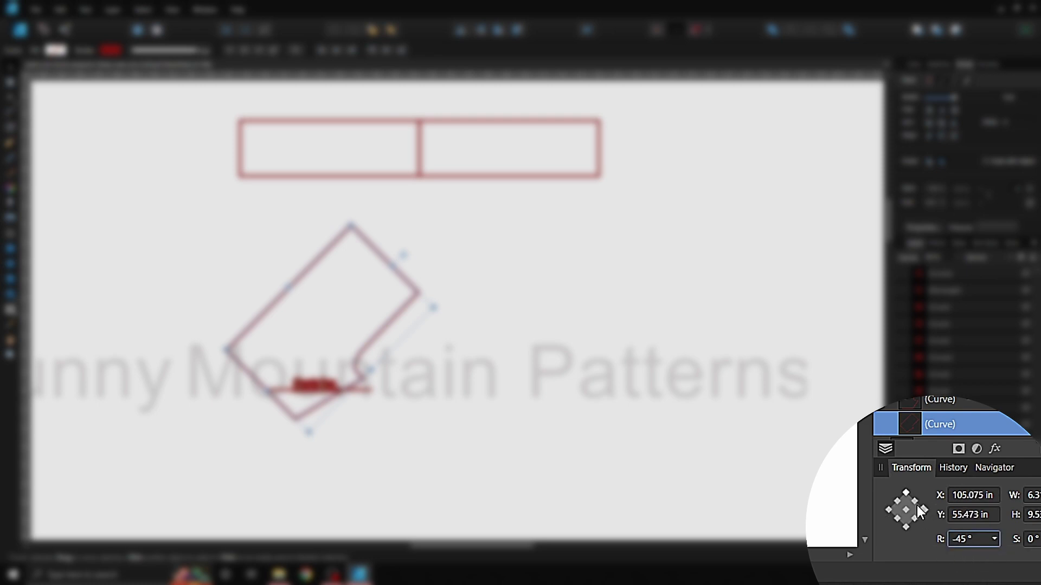
{"action": "left_click", "coordinate": [975, 535]}
{"action": "mouse_move", "coordinate": [979, 548]}
{"action": "left_mouse_down"}
{"action": "mouse_move", "coordinate": [998, 553]}
{"action": "mouse_move", "coordinate": [975, 552]}
{"action": "mouse_move", "coordinate": [994, 554]}
{"action": "mouse_move", "coordinate": [976, 560]}
{"action": "left_mouse_up"}
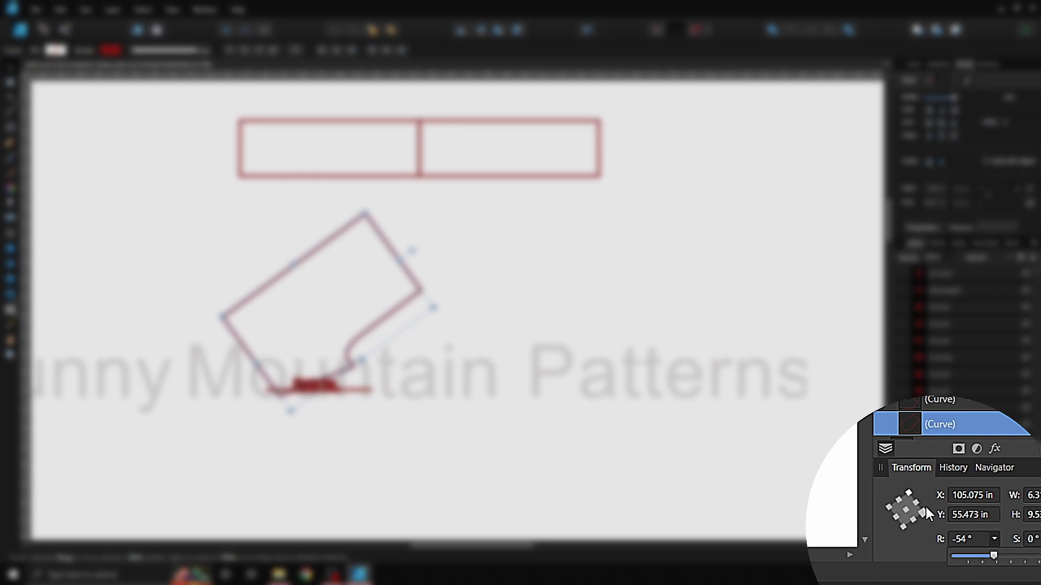
- Switch the anchor to the piece's top-left corner and back to the top-right one, and rotate the piece to about -12.9°
{"action": "left_click", "coordinate": [909, 492]}
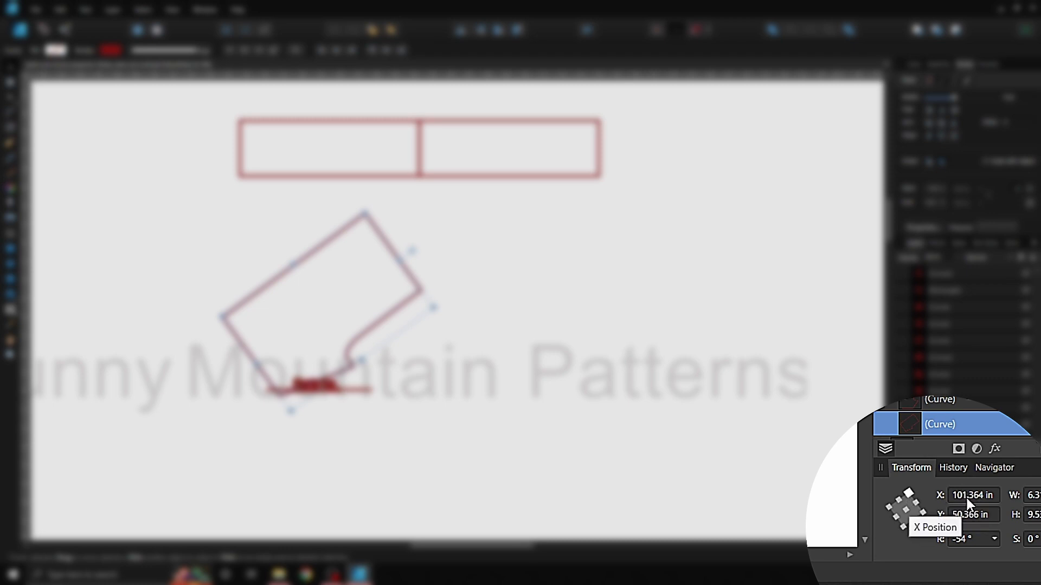
{"action": "left_click", "coordinate": [922, 511]}
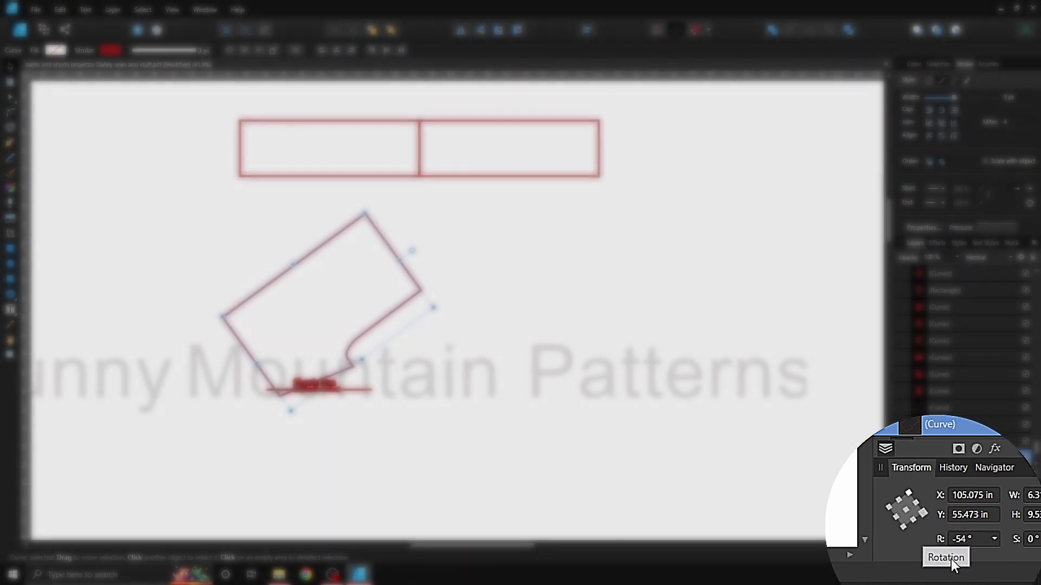
{"action": "left_click", "coordinate": [995, 540]}
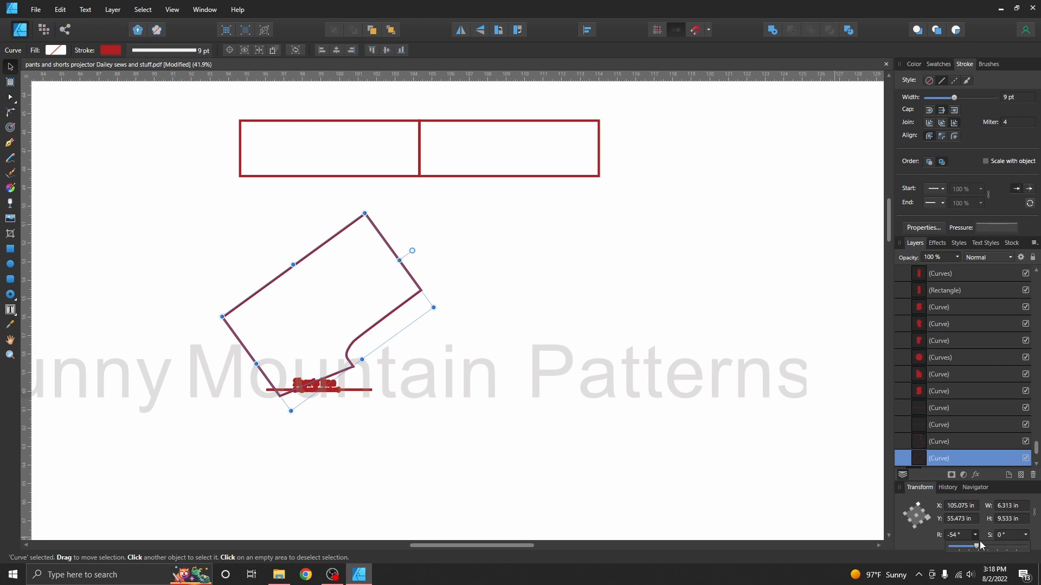
{"action": "left_click_drag", "start_coordinate": [977, 542], "coordinate": [985, 546]}
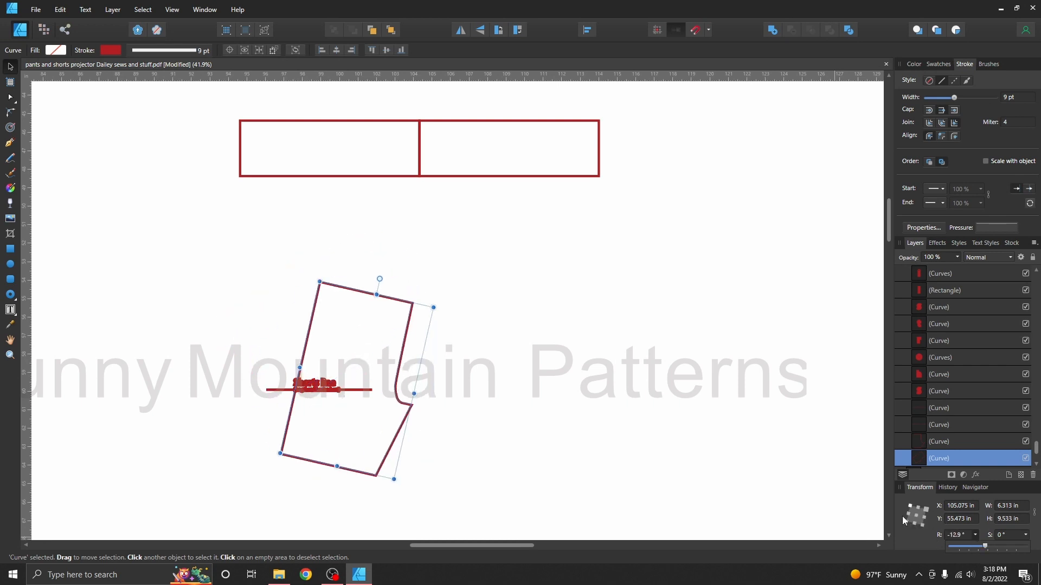
- Rotate the shorts piece to 18° about its centre anchor and open its outline for node editing
{"action": "left_click", "coordinate": [918, 515]}
{"action": "mouse_move", "coordinate": [976, 535]}
{"action": "left_mouse_down"}
{"action": "mouse_move", "coordinate": [965, 547]}
{"action": "mouse_move", "coordinate": [984, 544]}
{"action": "left_mouse_up"}
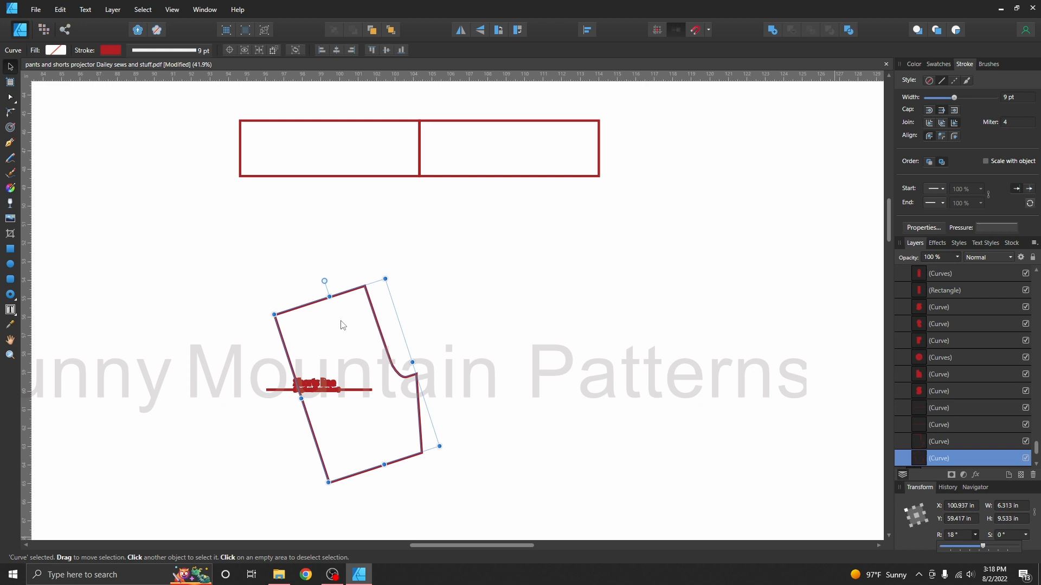
{"action": "double_click", "coordinate": [308, 304]}
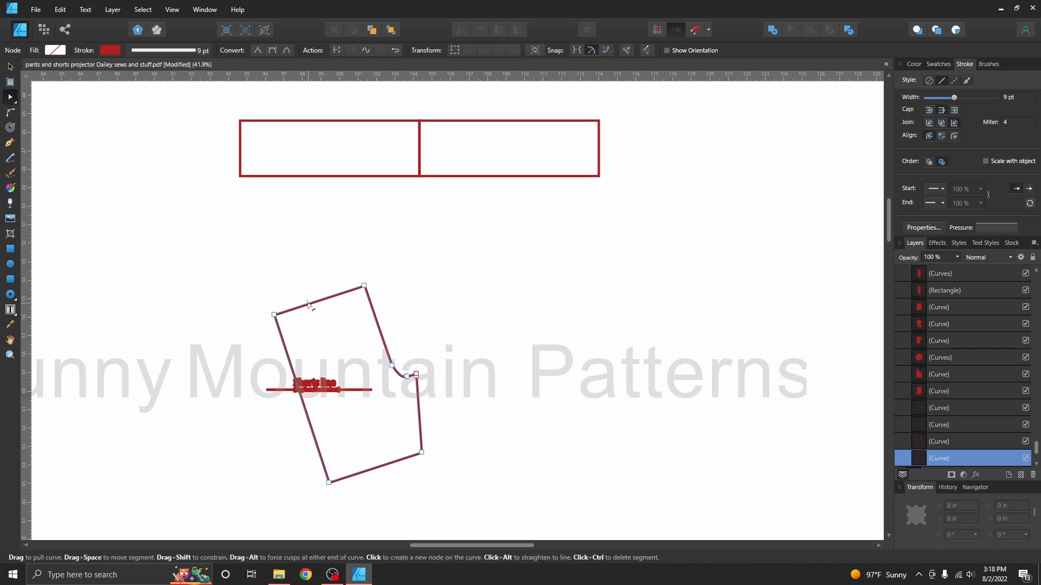
- Place the shorts piece's rotation centre exactly on the point of its crotch corner
{"action": "left_click", "coordinate": [9, 69]}
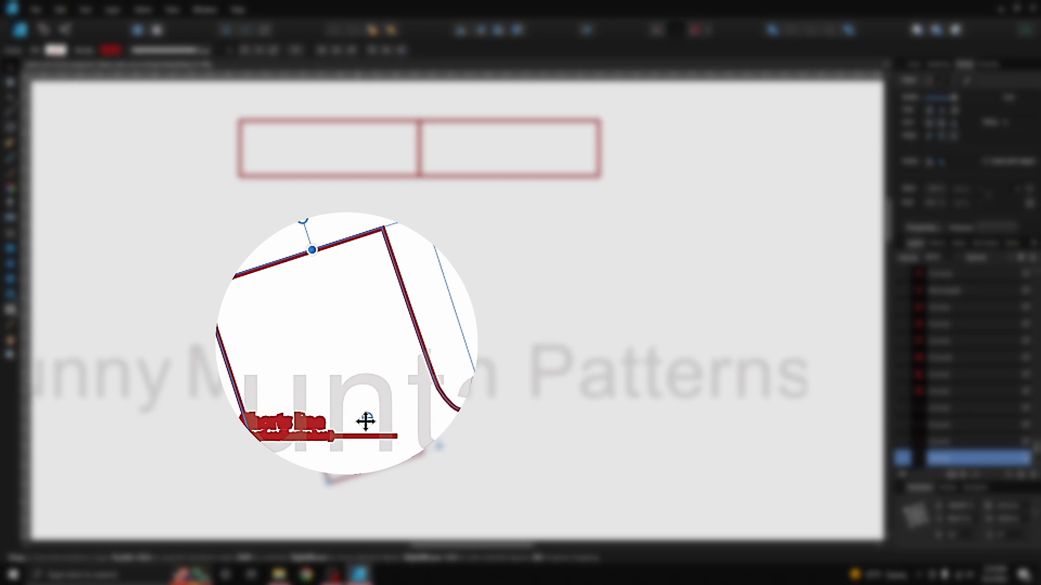
{"action": "left_click_drag", "start_coordinate": [366, 422], "coordinate": [415, 373]}
{"action": "scroll", "coordinate": [411, 371], "scroll_direction": "up", "scroll_amount": 5}
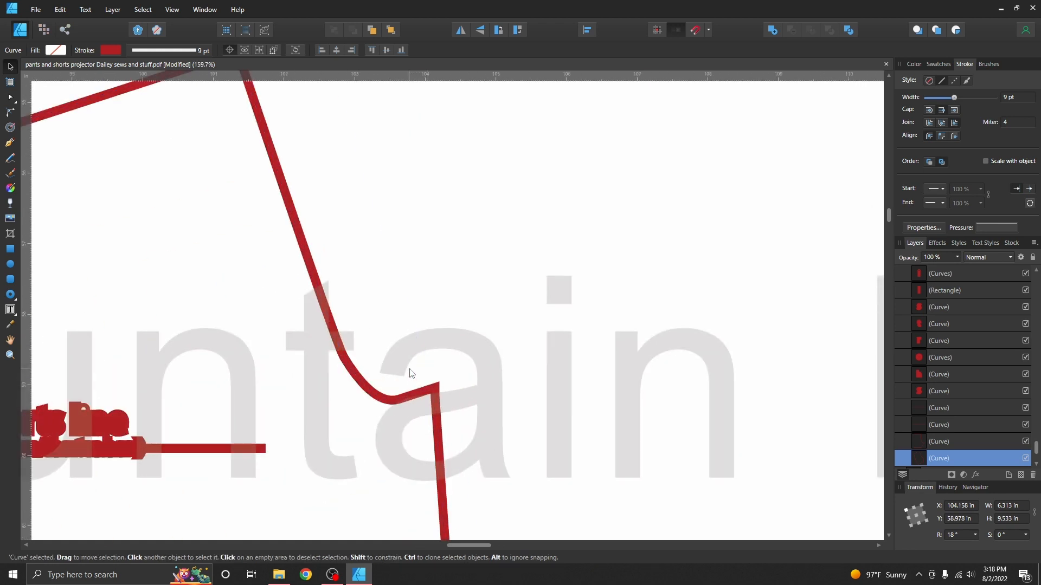
{"action": "left_click_drag", "start_coordinate": [438, 386], "coordinate": [434, 386]}
{"action": "scroll", "coordinate": [525, 407], "scroll_direction": "down", "scroll_amount": 5}
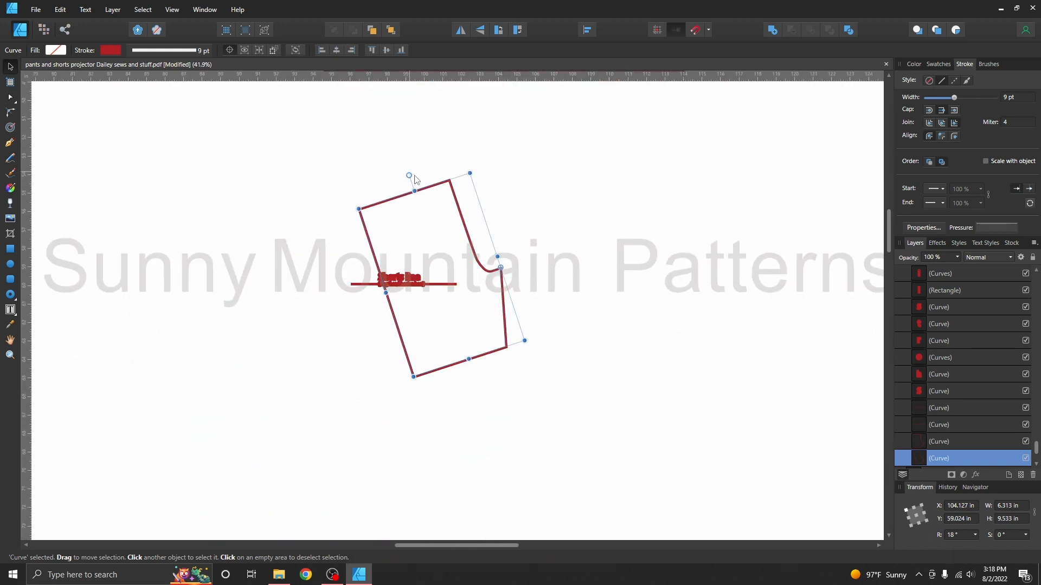
- Rotate the shorts piece about its crotch corner to -78.3°, and undo back to its upright orientation
{"action": "left_click_drag", "start_coordinate": [409, 175], "coordinate": [553, 227]}
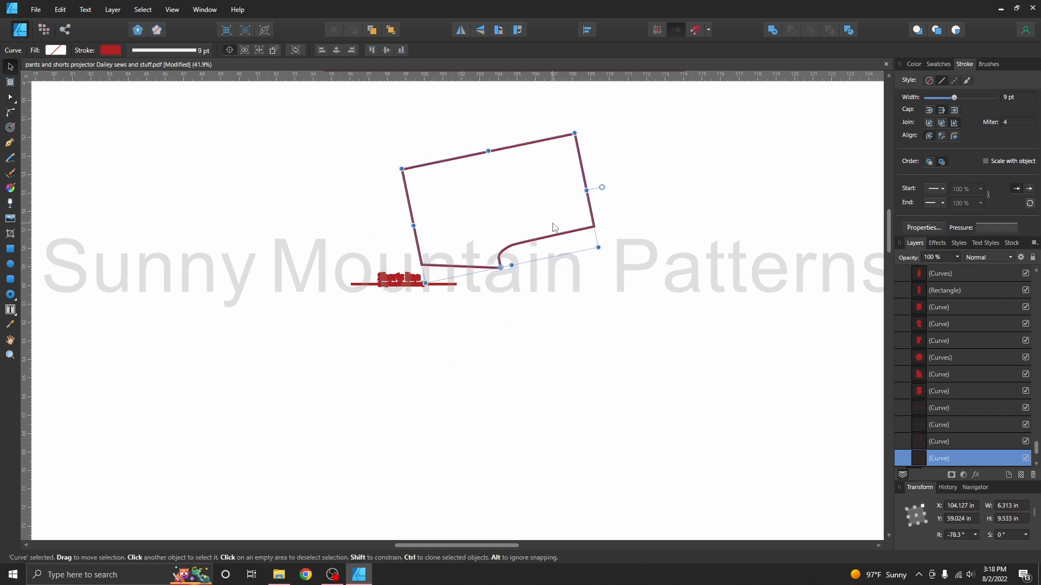
{"action": "key", "text": "ctrl+z"}
{"action": "key", "text": "ctrl+z"}
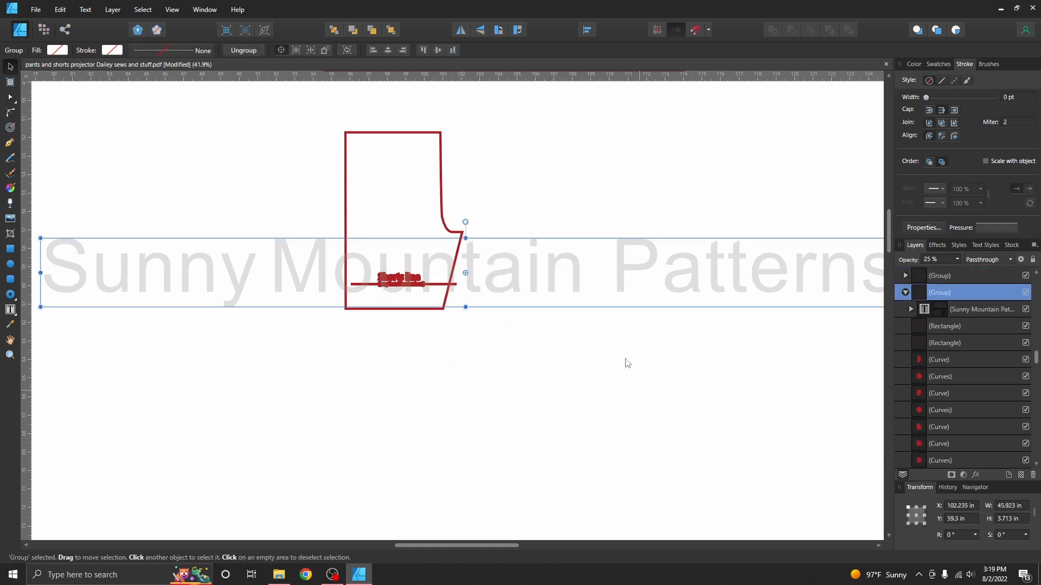
- Shear the shorts piece to 4.9°, reset its shear to 0° and deselect it
{"action": "left_click", "coordinate": [443, 210]}
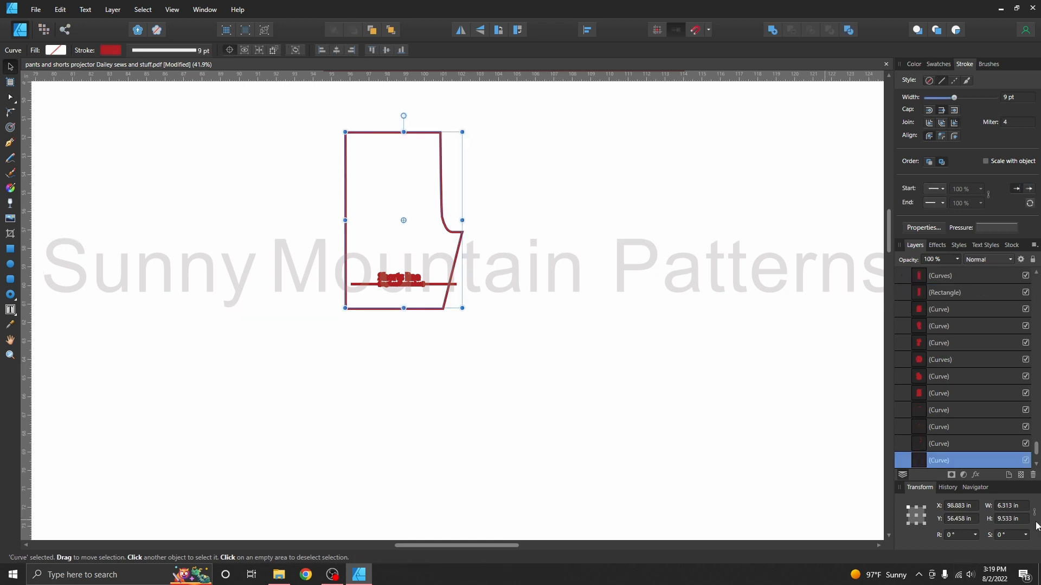
{"action": "left_click", "coordinate": [1011, 535]}
{"action": "left_click", "coordinate": [1036, 543]}
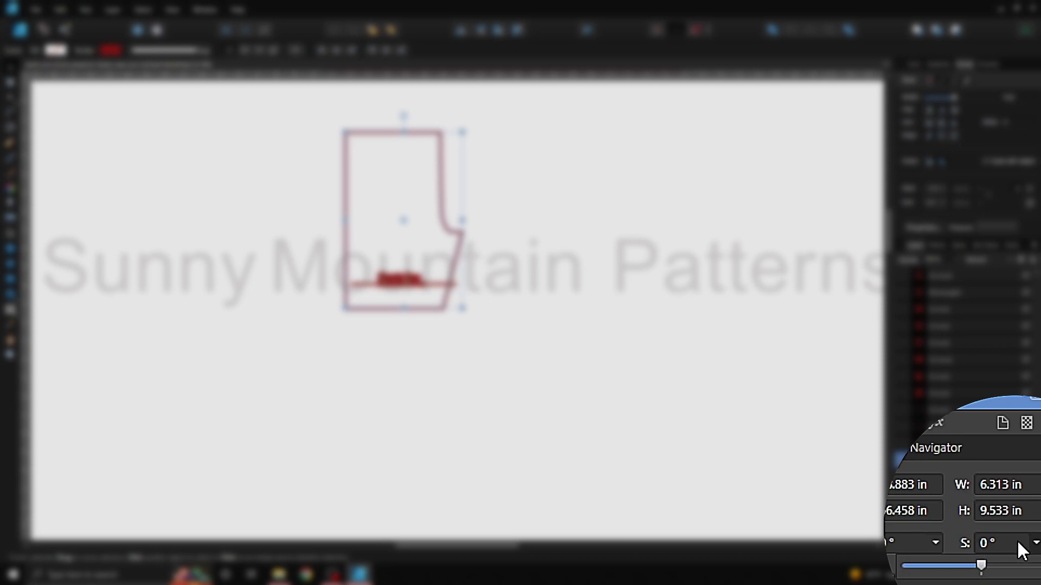
{"action": "left_click_drag", "start_coordinate": [981, 566], "coordinate": [1022, 568]}
{"action": "mouse_move", "coordinate": [972, 575]}
{"action": "left_mouse_down"}
{"action": "mouse_move", "coordinate": [924, 574]}
{"action": "mouse_move", "coordinate": [986, 581]}
{"action": "left_mouse_up"}
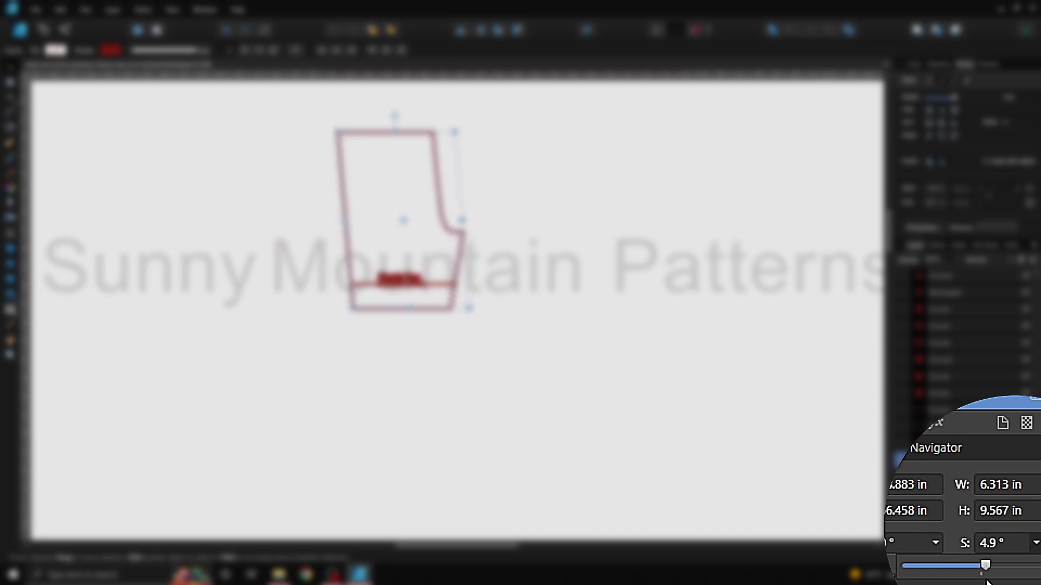
{"action": "left_click", "coordinate": [1012, 543]}
{"action": "type", "text": "0"}
{"action": "key", "text": "Return"}
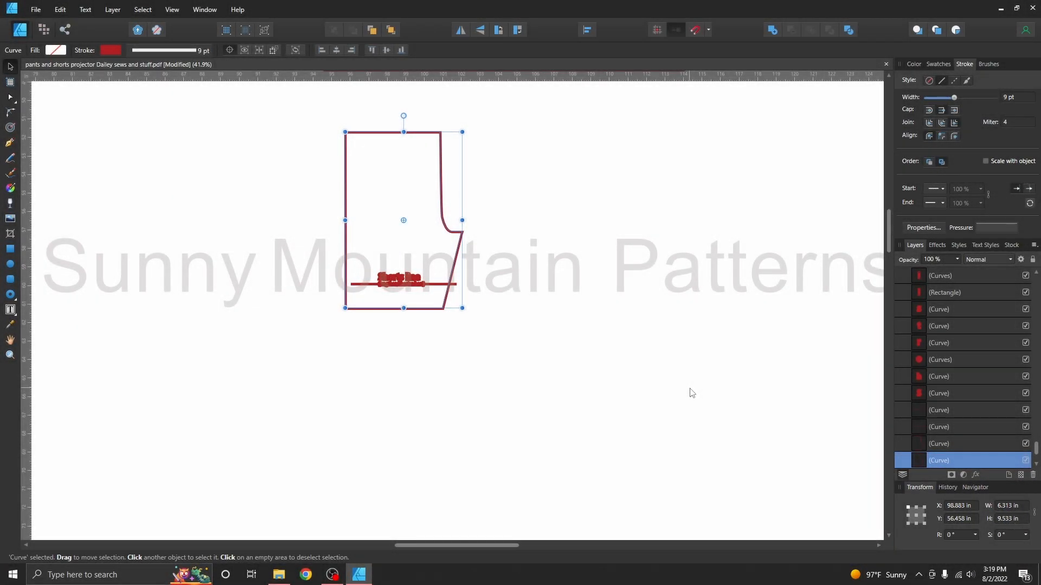
{"action": "left_click", "coordinate": [691, 391]}
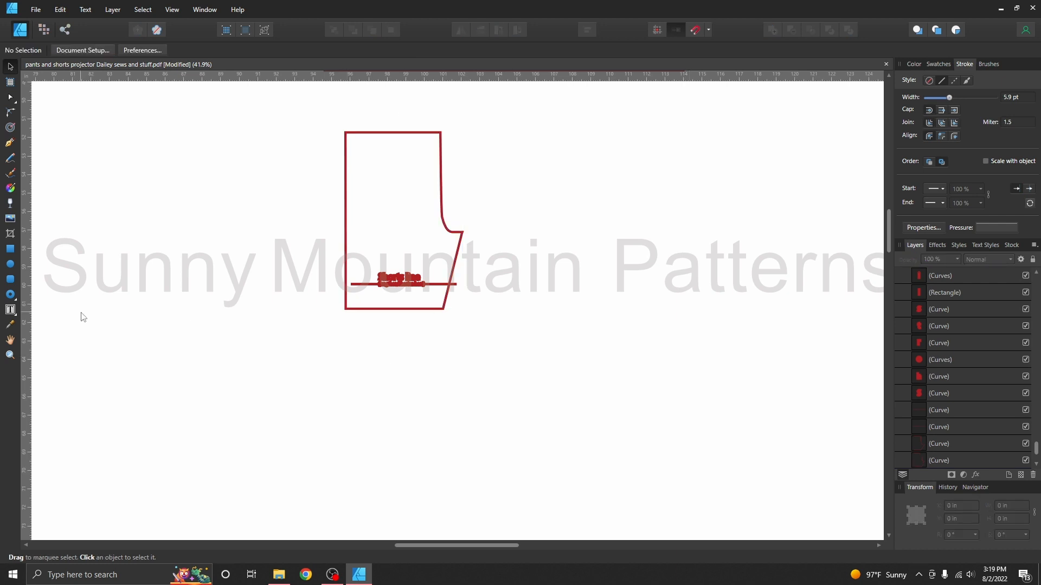
- Draw an ellipse and a rounded rectangle about 8.17 × 6.24 in beside the shorts piece, undoing each one
{"action": "left_click", "coordinate": [10, 264]}
{"action": "mouse_move", "coordinate": [112, 131]}
{"action": "left_mouse_down"}
{"action": "mouse_move", "coordinate": [198, 213]}
{"action": "mouse_move", "coordinate": [258, 186]}
{"action": "mouse_move", "coordinate": [267, 209]}
{"action": "left_mouse_up"}
{"action": "key", "text": "ctrl+z"}
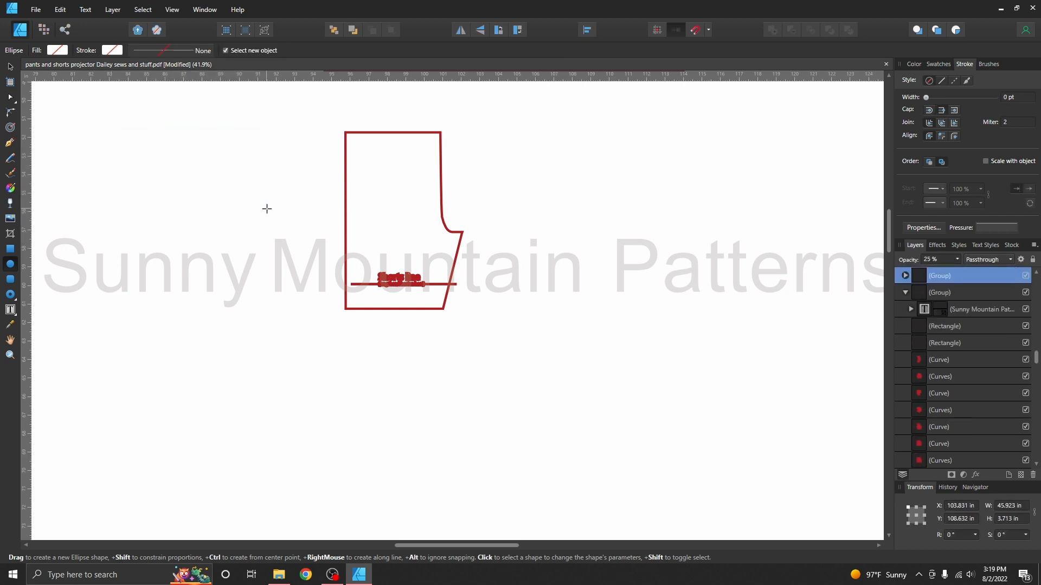
{"action": "left_click", "coordinate": [11, 279]}
{"action": "left_click_drag", "start_coordinate": [88, 116], "coordinate": [240, 230]}
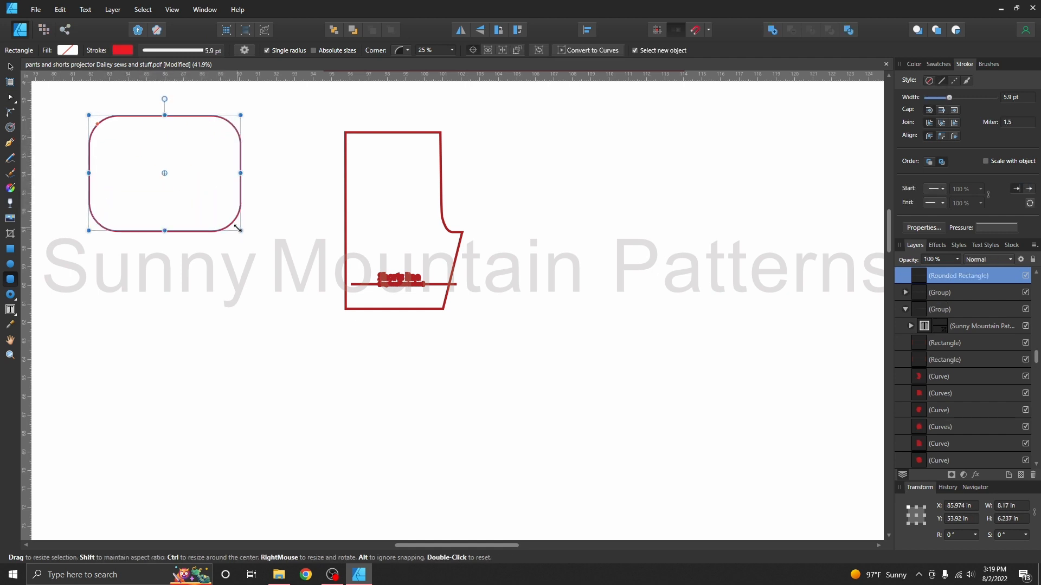
{"action": "key", "text": "ctrl+z"}
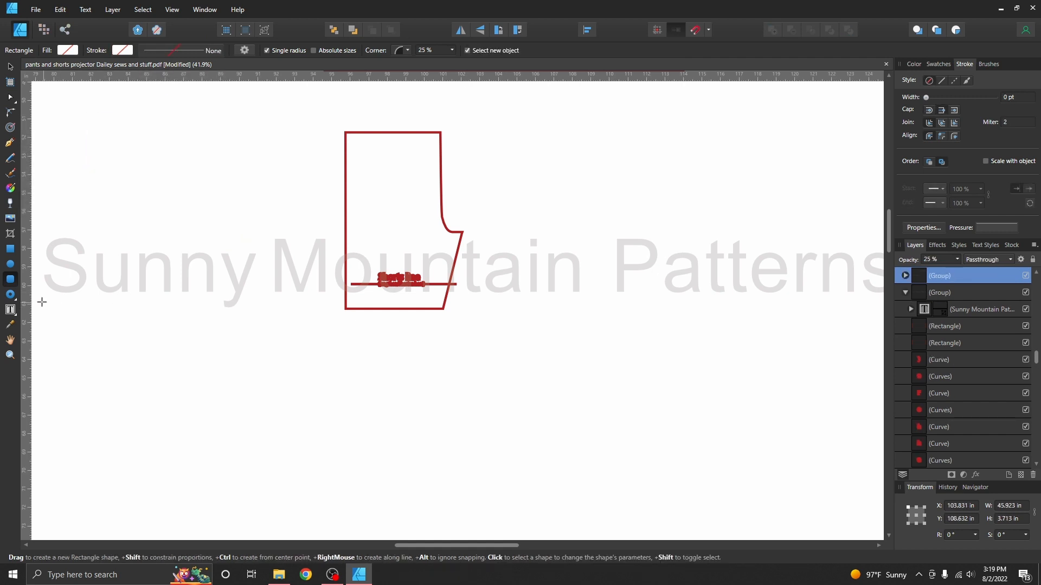
- Draw a donut about 6.15 in wide beside the shorts piece, shrink its hole radius to 25%, and delete it
{"action": "left_click", "coordinate": [12, 295]}
{"action": "left_click_drag", "start_coordinate": [101, 118], "coordinate": [216, 232]}
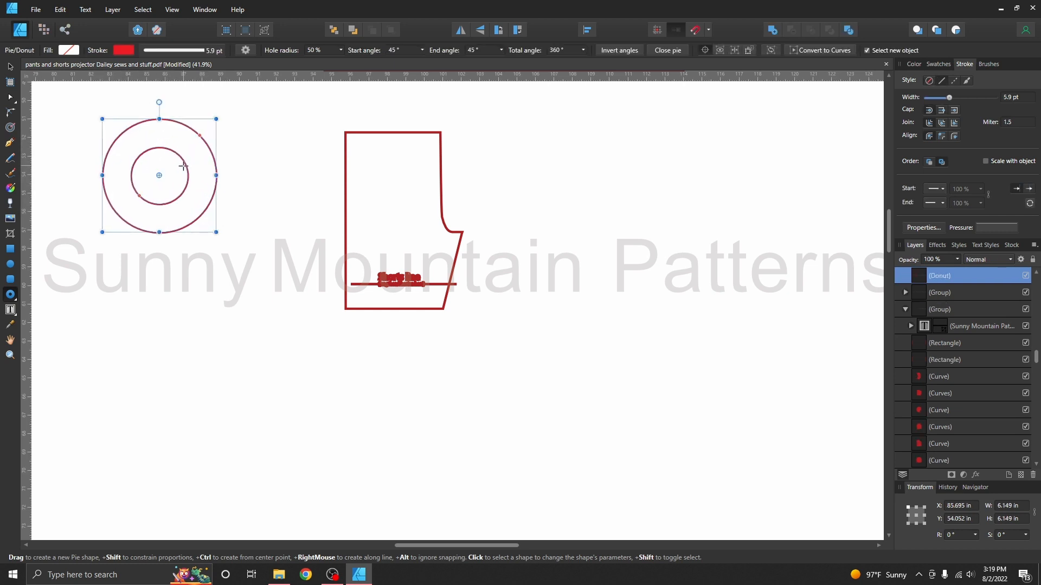
{"action": "key", "text": "v"}
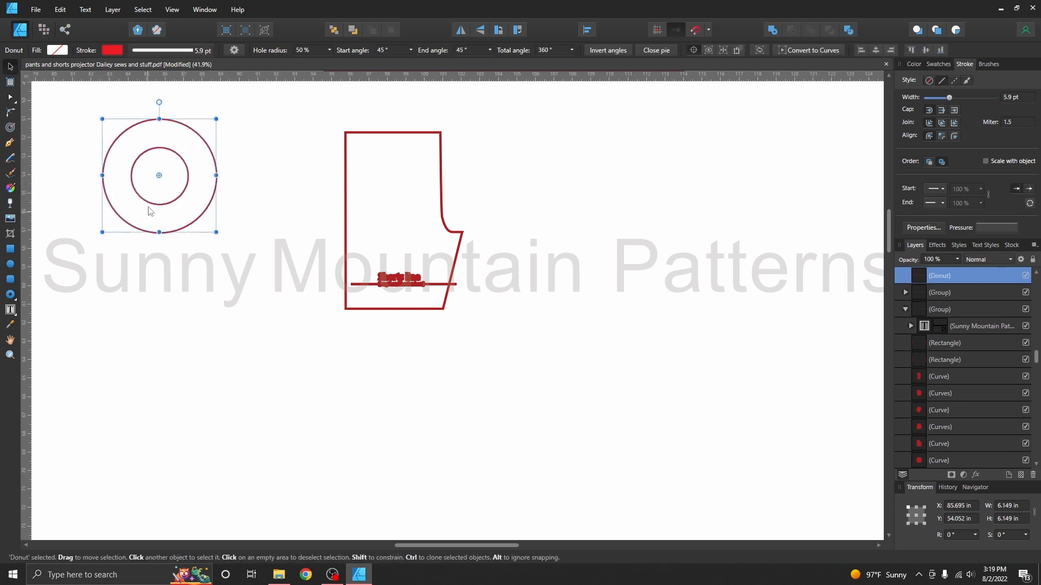
{"action": "key", "text": "a"}
{"action": "left_click_drag", "start_coordinate": [138, 195], "coordinate": [150, 186]}
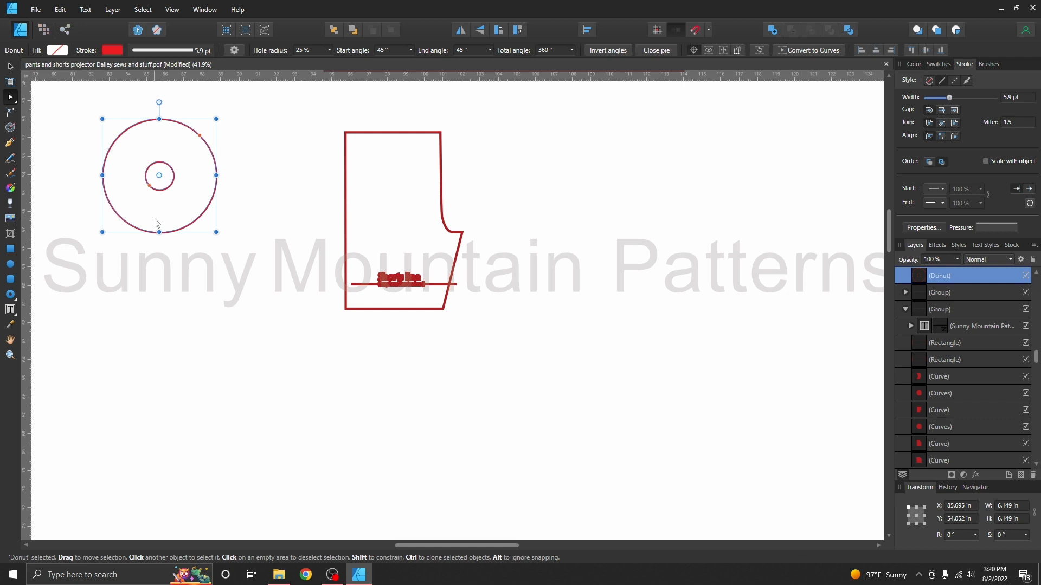
{"action": "key", "text": "Delete"}
{"action": "left_click", "coordinate": [14, 298]}
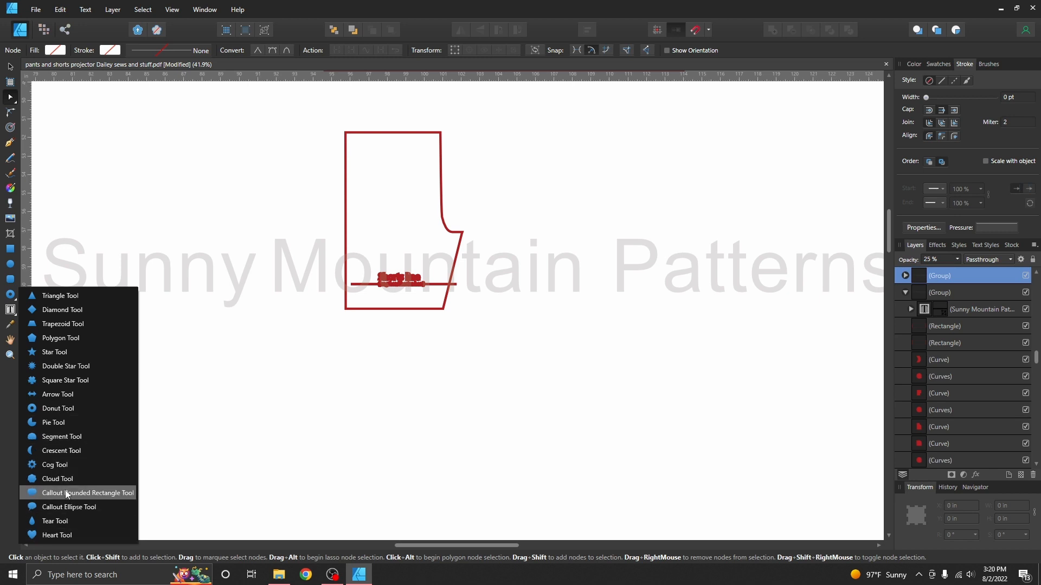
{"action": "left_click", "coordinate": [7, 410]}
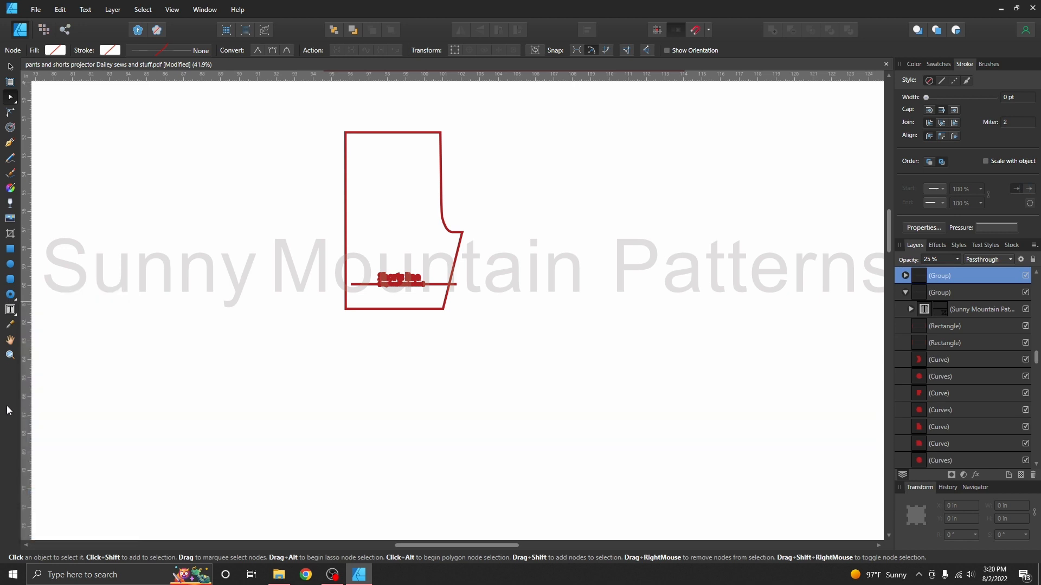
- Add a text frame about 16.75 × 7.38 in below the shorts piece containing the sample text "vzvVvVvXZ"
{"action": "left_click", "coordinate": [10, 314]}
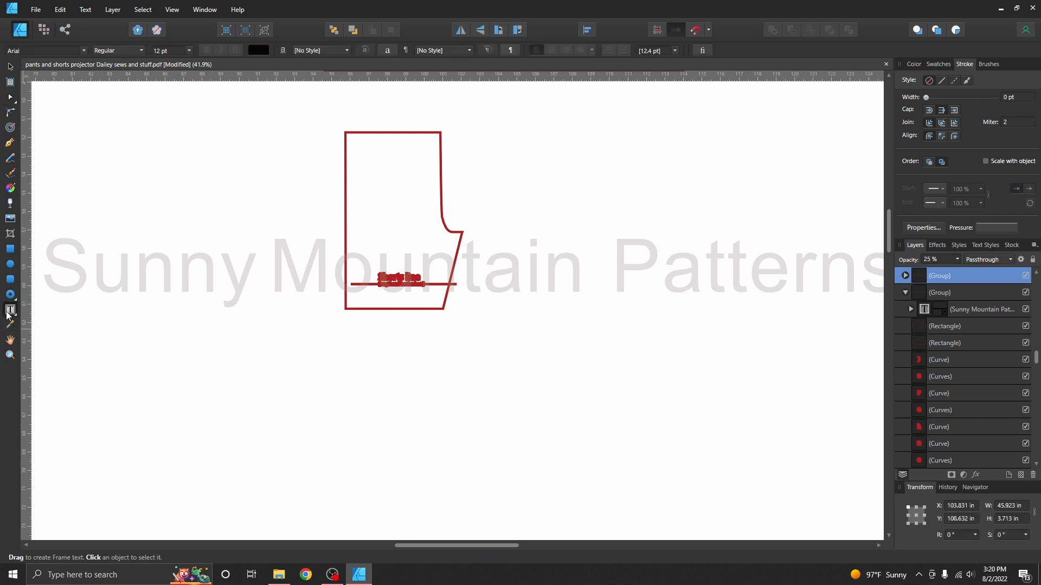
{"action": "left_click_drag", "start_coordinate": [150, 342], "coordinate": [460, 478]}
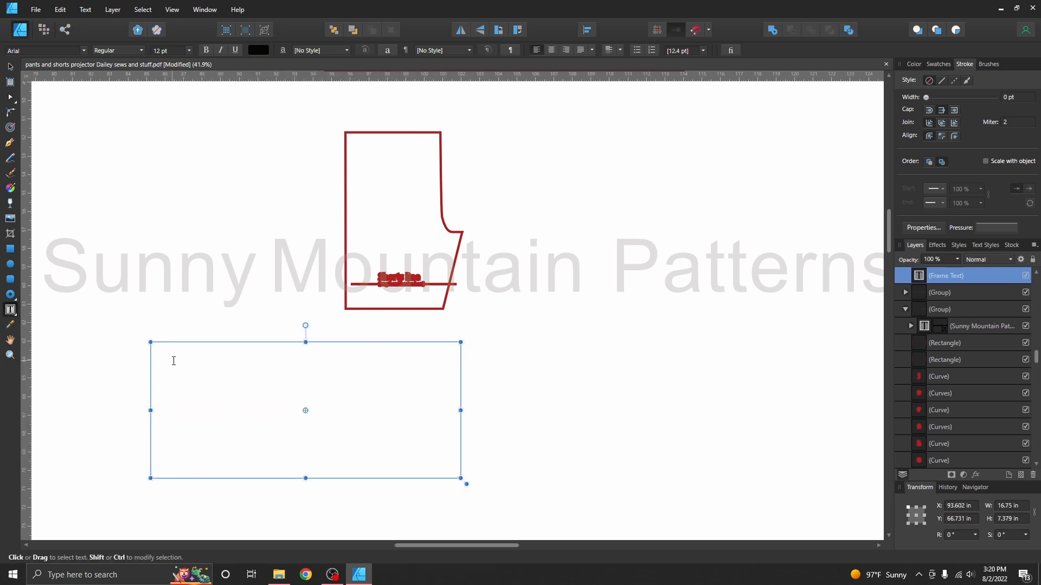
{"action": "type", "text": "cut"}
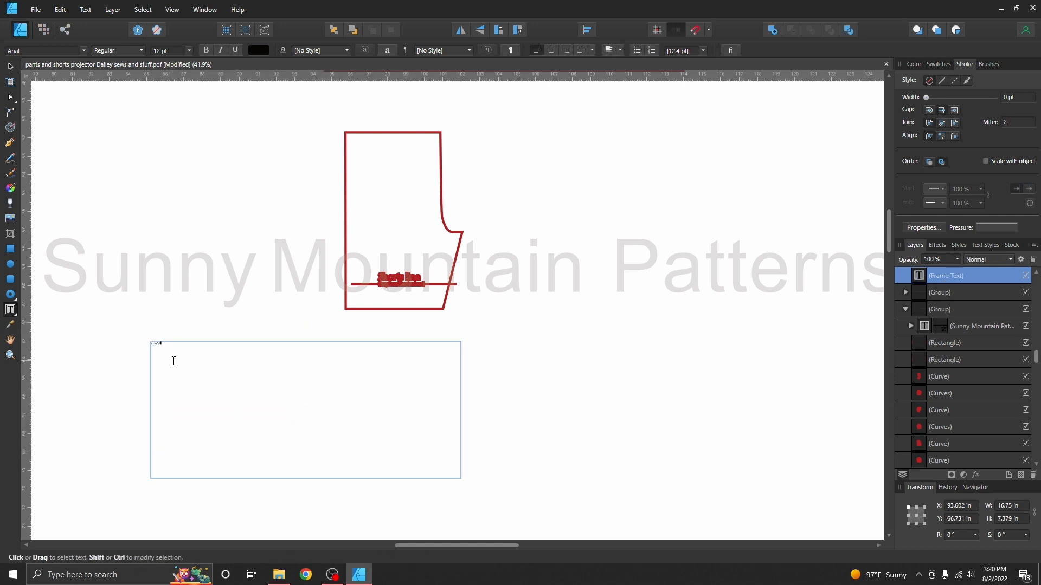
{"action": "key", "text": "Escape"}
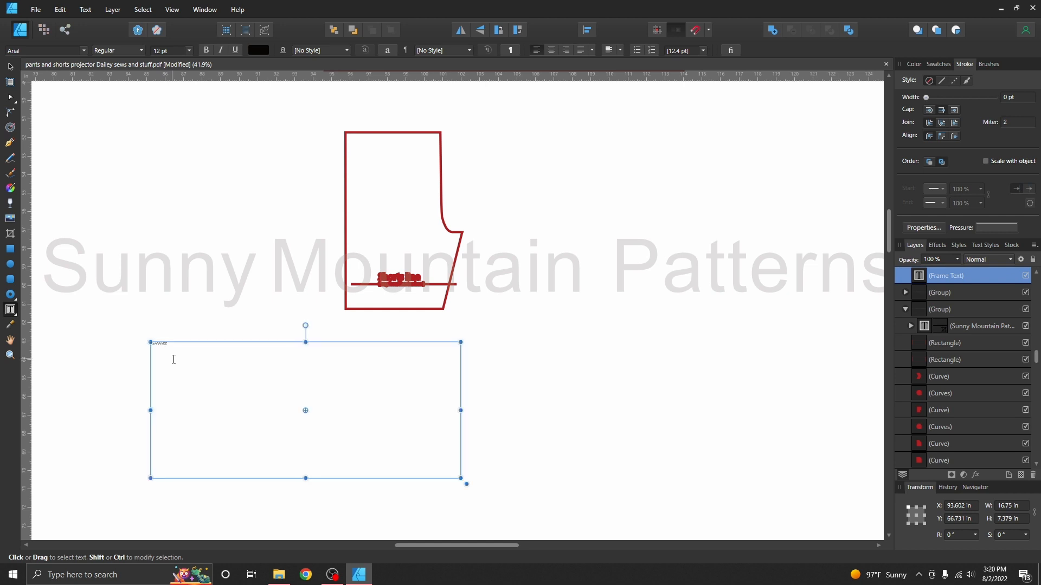
- Set all the sample text in the new frame to 144 pt
{"action": "key", "text": "ctrl+a"}
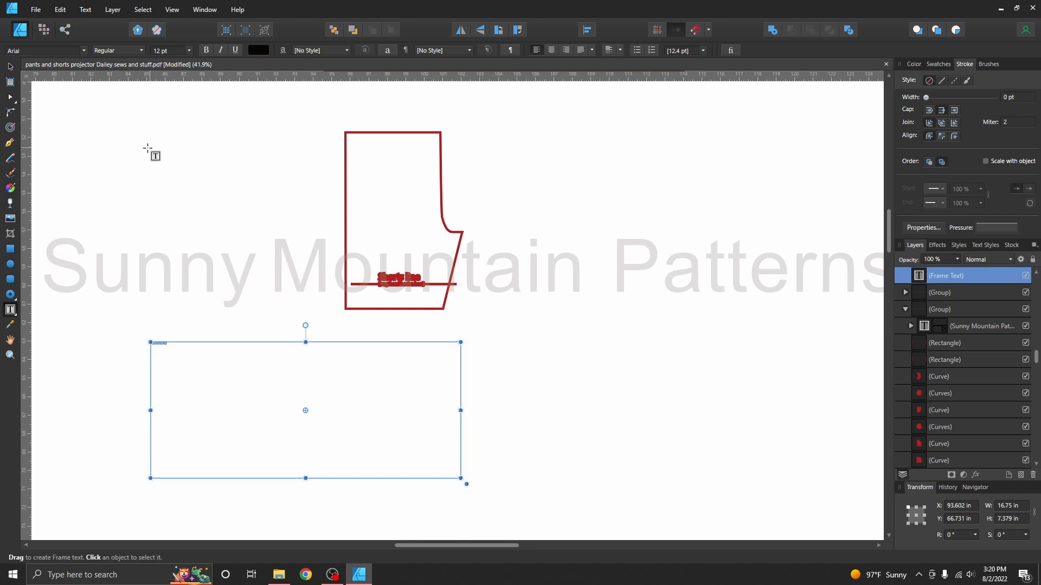
{"action": "left_click", "coordinate": [189, 51]}
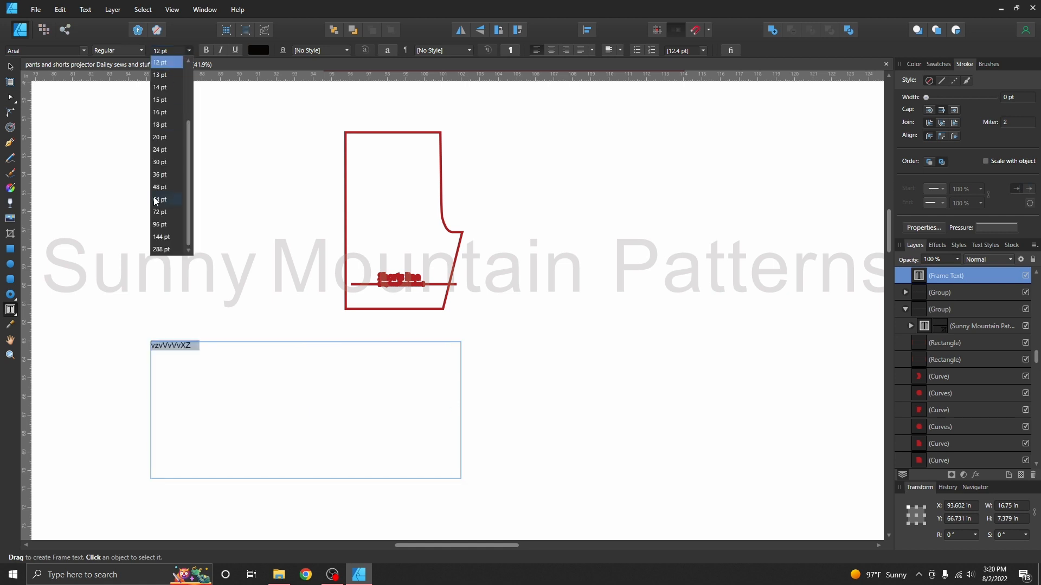
{"action": "left_click", "coordinate": [162, 237]}
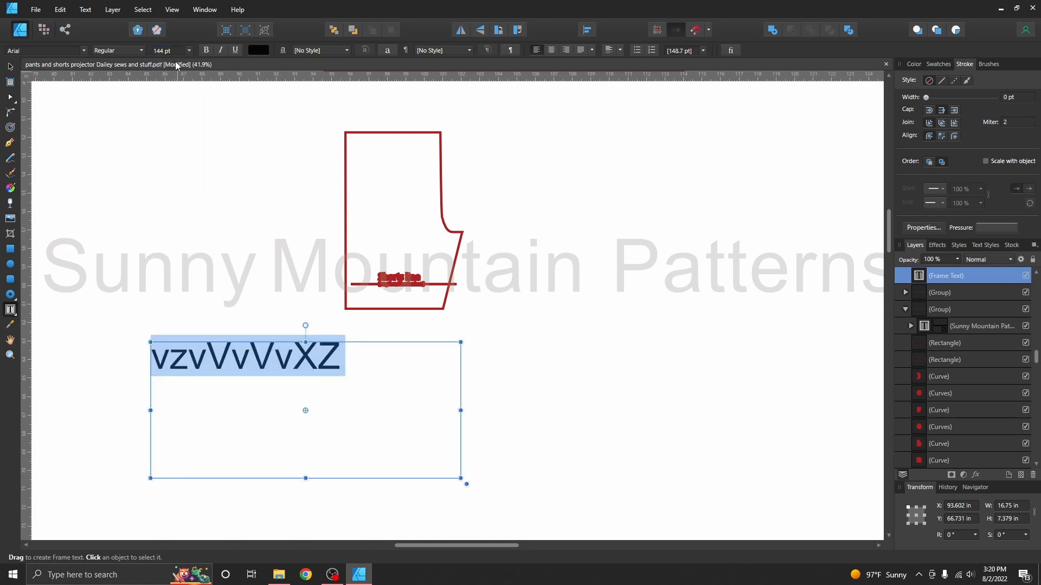
- Set the whole "Sunny Mountain Patterns" watermark text to a font size of 500 pt
{"action": "left_click", "coordinate": [148, 260]}
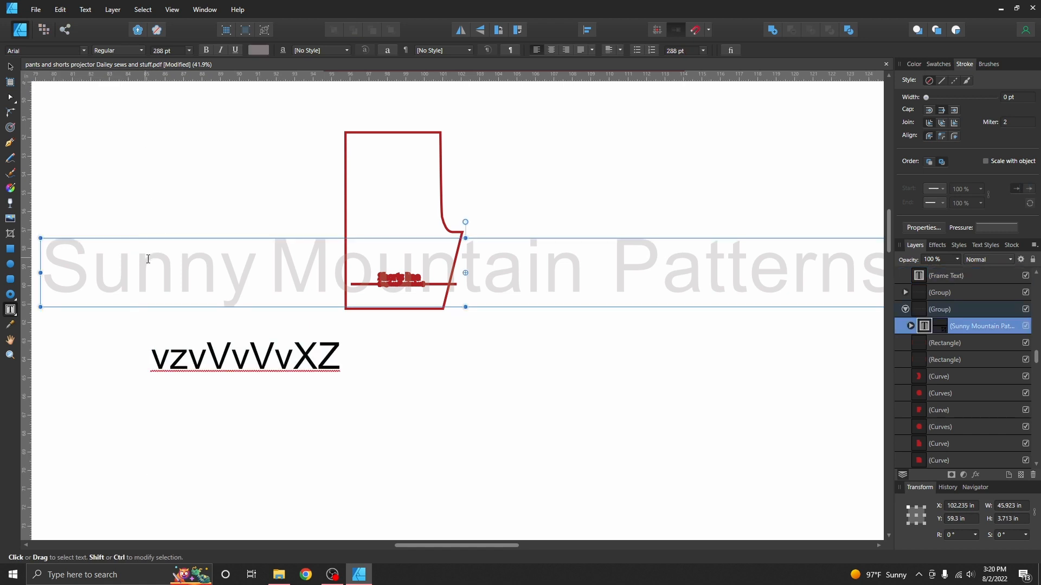
{"action": "key", "text": "ctrl+a"}
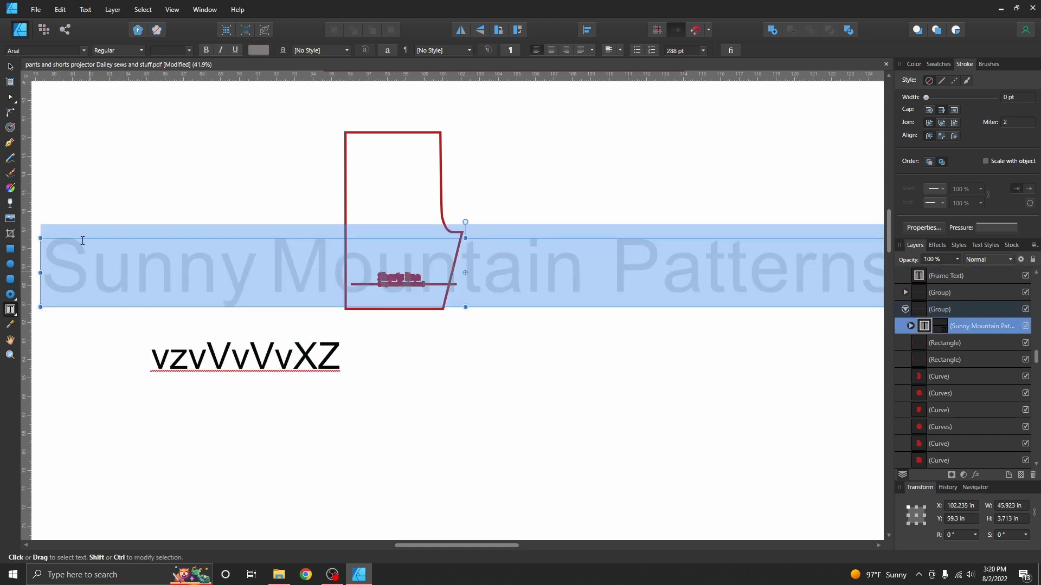
{"action": "left_click", "coordinate": [188, 51]}
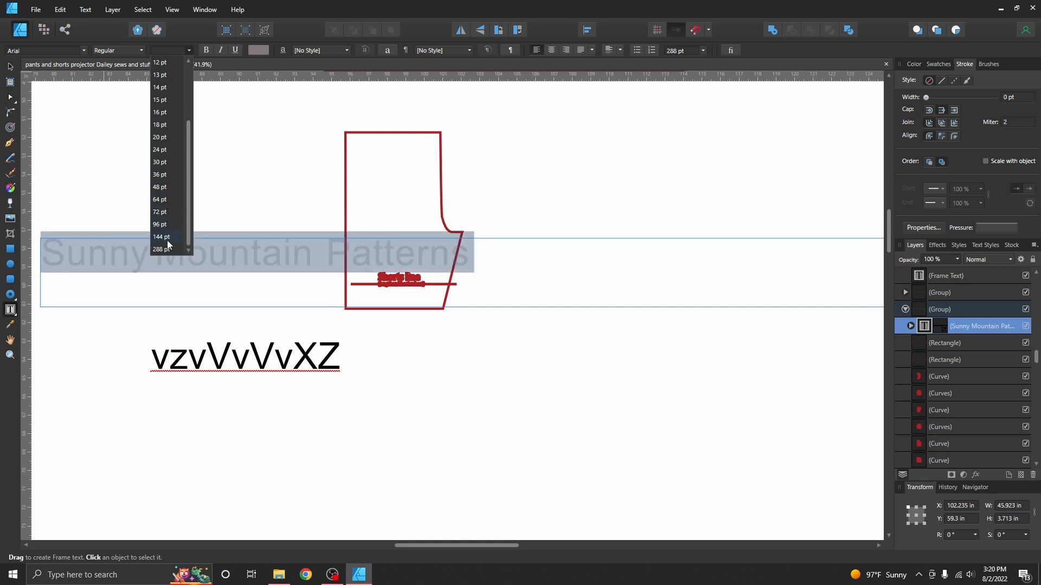
{"action": "left_click", "coordinate": [170, 50]}
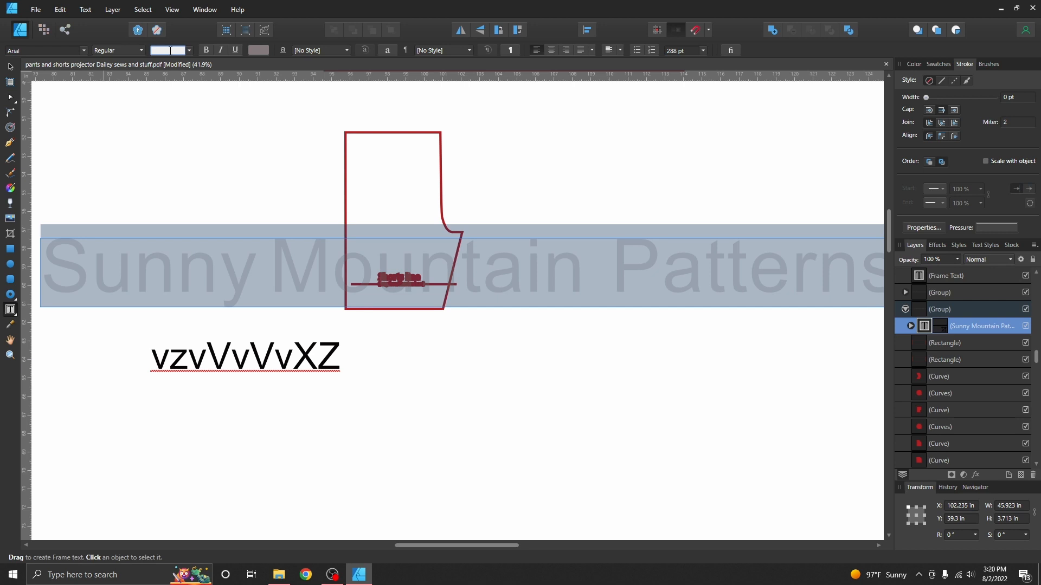
{"action": "type", "text": "500"}
{"action": "key", "text": "Return"}
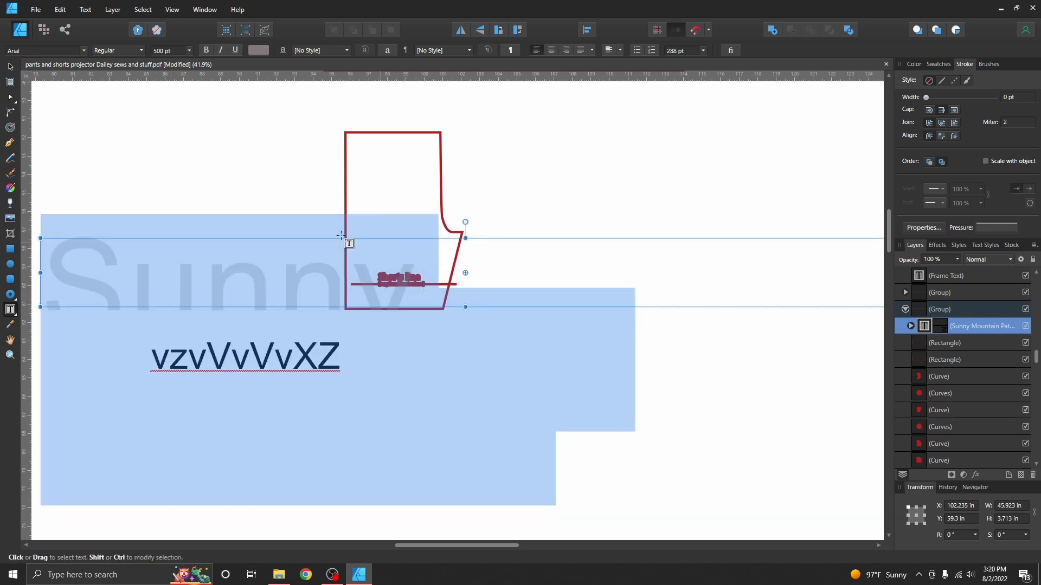
- Set the watermark's paragraph leading to 500 pt and extend its text frame downward to about 18.7 in tall
{"action": "left_click", "coordinate": [680, 51]}
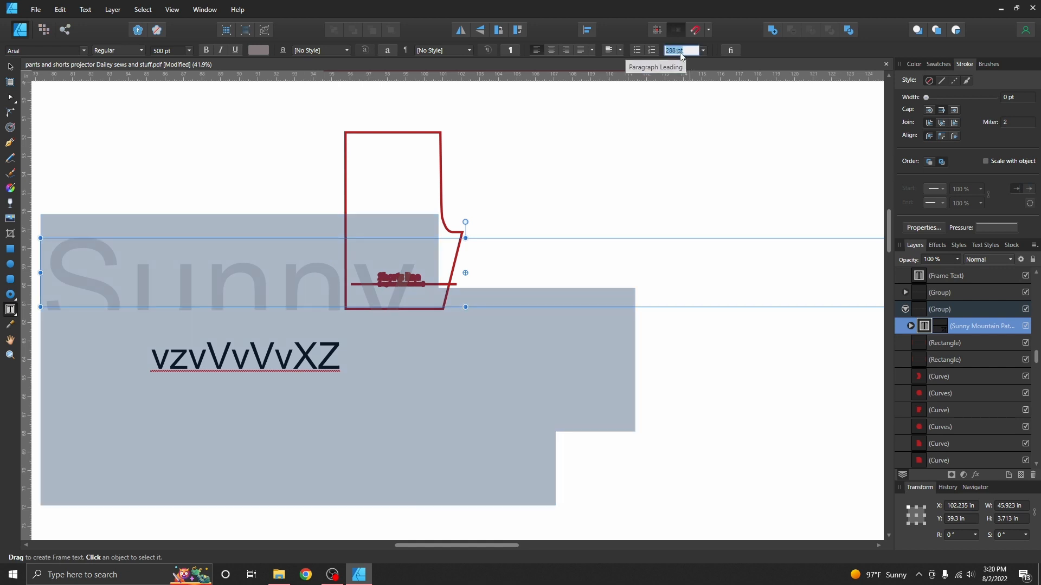
{"action": "type", "text": "50"}
{"action": "key", "text": "Return"}
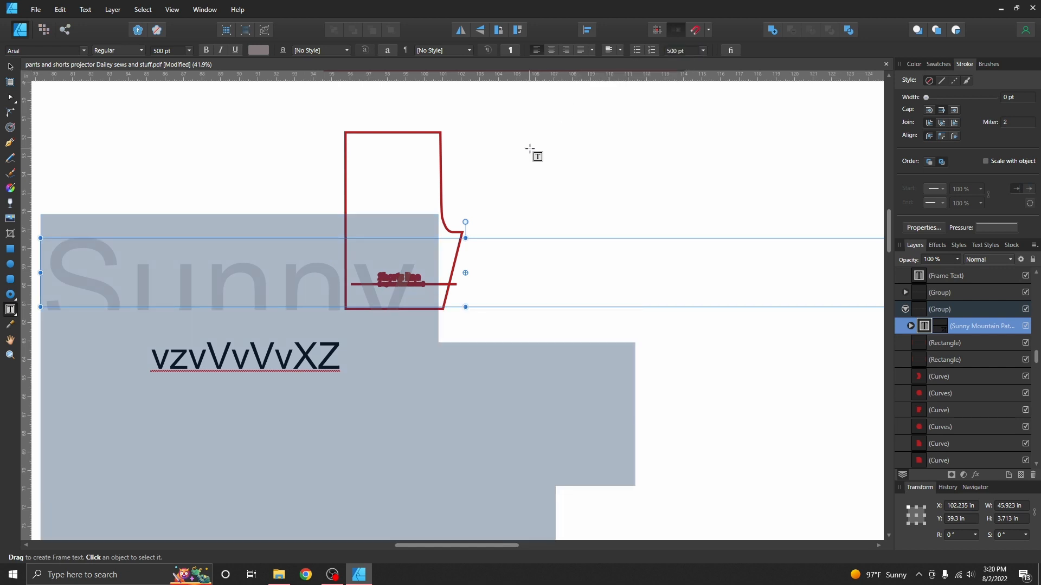
{"action": "scroll", "coordinate": [505, 168], "scroll_direction": "down", "scroll_amount": 3}
{"action": "left_click_drag", "start_coordinate": [465, 225], "coordinate": [531, 504]}
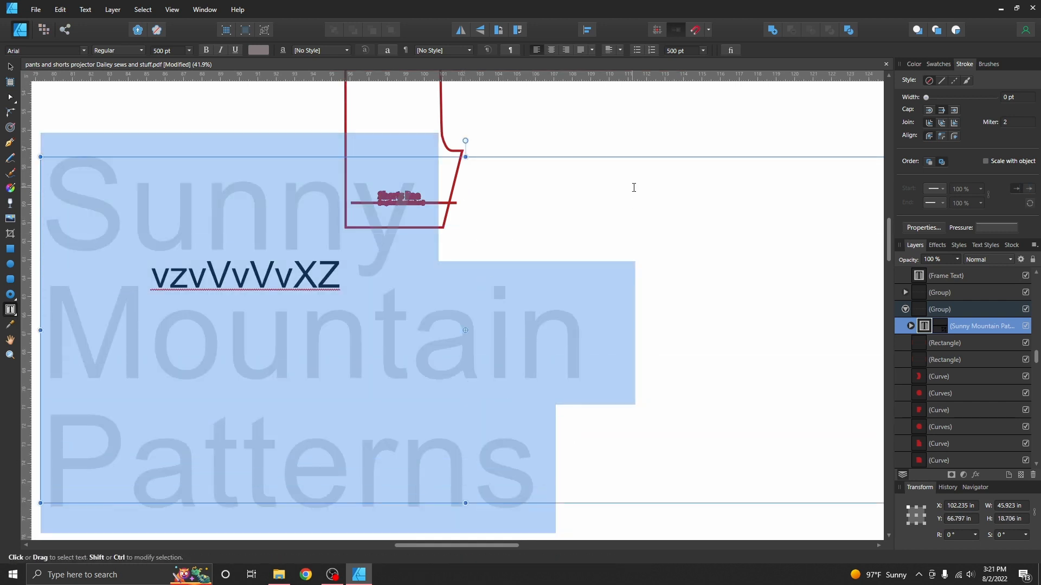
- Undo the watermark's leading and frame height changes, and resize its text frame to about 43.43 × 15.75 in
{"action": "key", "text": "ctrl+z"}
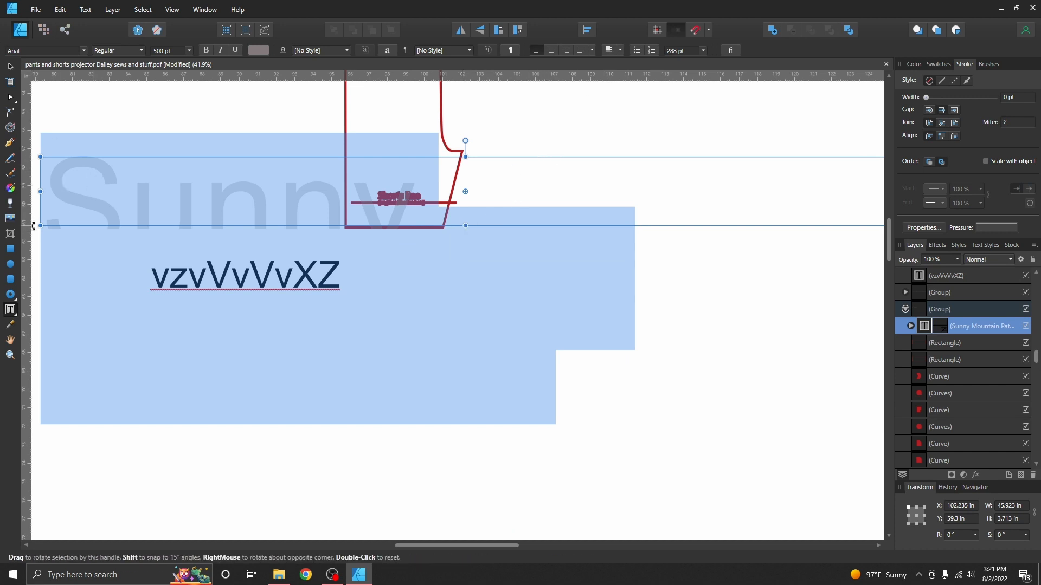
{"action": "left_click_drag", "start_coordinate": [40, 226], "coordinate": [87, 448]}
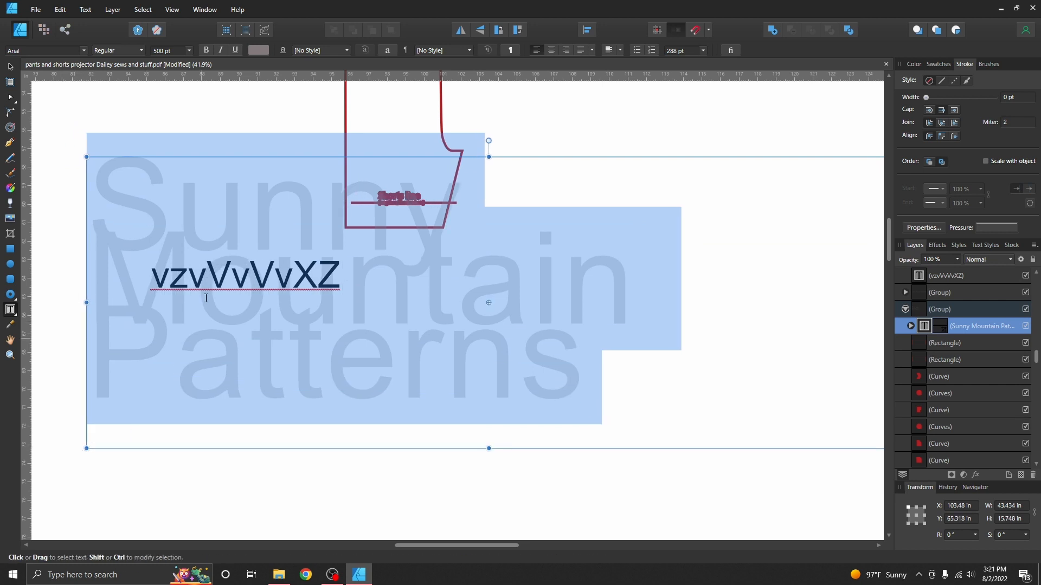
- Try a paragraph leading of 500 pt on the "Sunny Mountain Patterns" watermark text
{"action": "left_click", "coordinate": [678, 50]}
{"action": "type", "text": "500"}
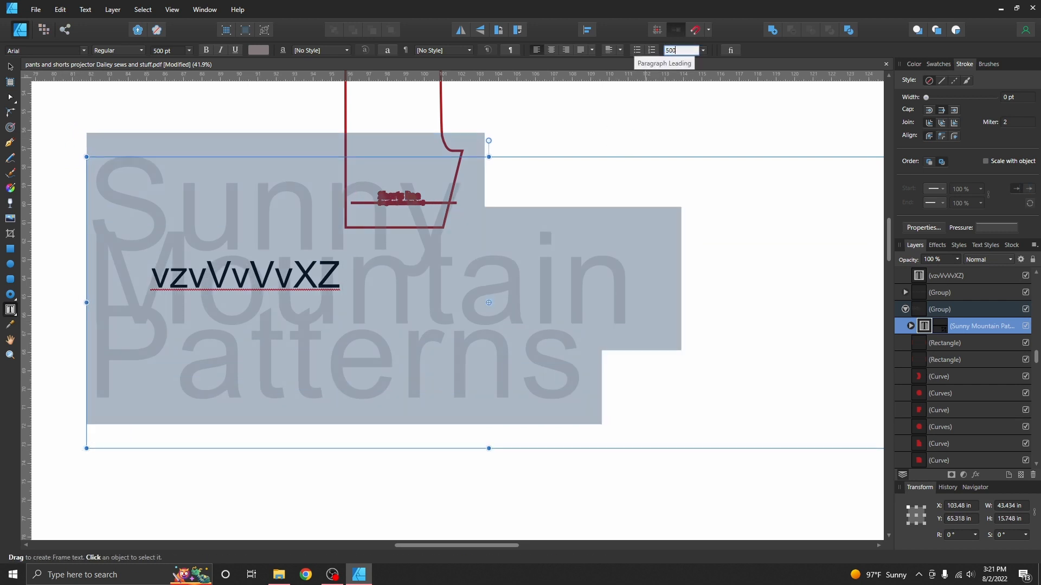
{"action": "key", "text": "Return"}
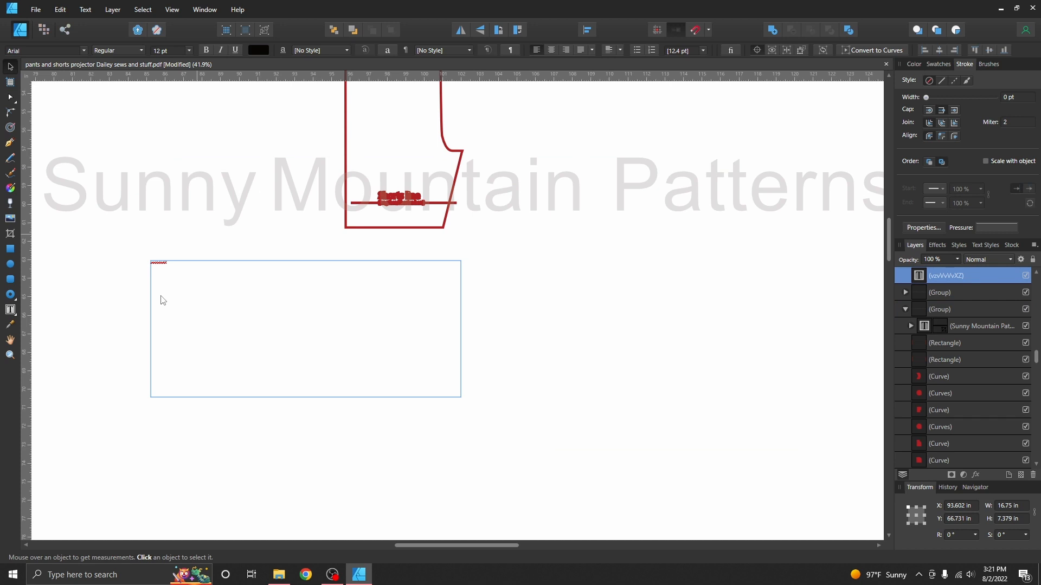
- Delete the "vzvVvVvXZ" sample text frame below the watermark
{"action": "left_click", "coordinate": [163, 300]}
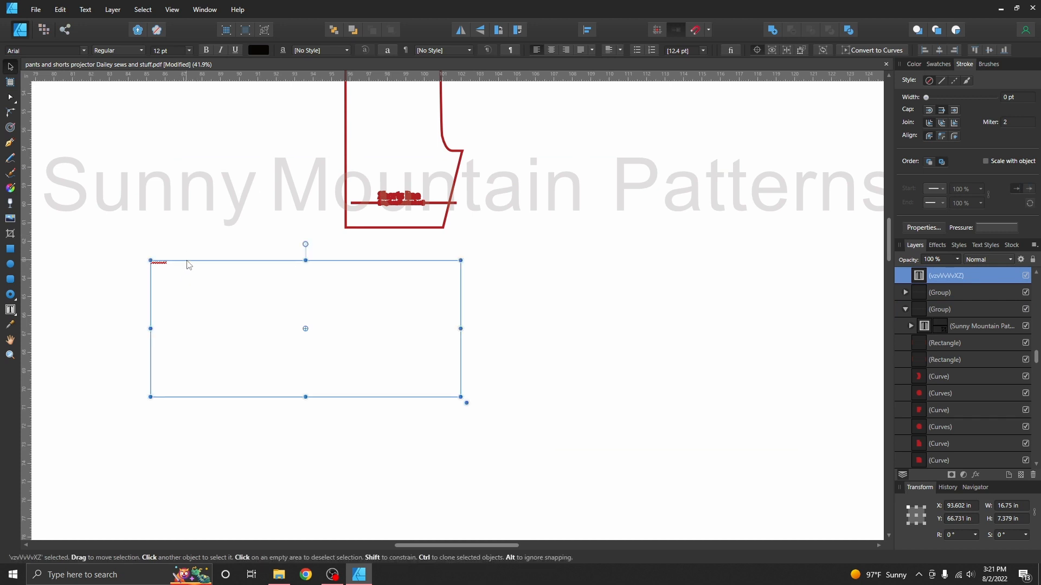
{"action": "key", "text": "Delete"}
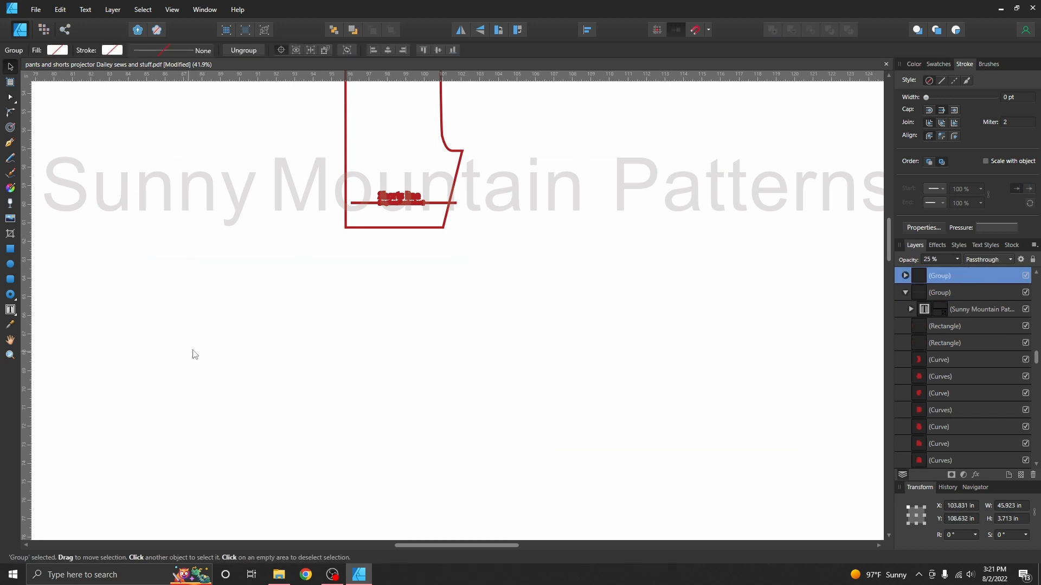
- Examine the individual letter curves of the overly thick "Shorts line" label with the Node tool
{"action": "left_click", "coordinate": [401, 200]}
{"action": "double_click", "coordinate": [401, 201]}
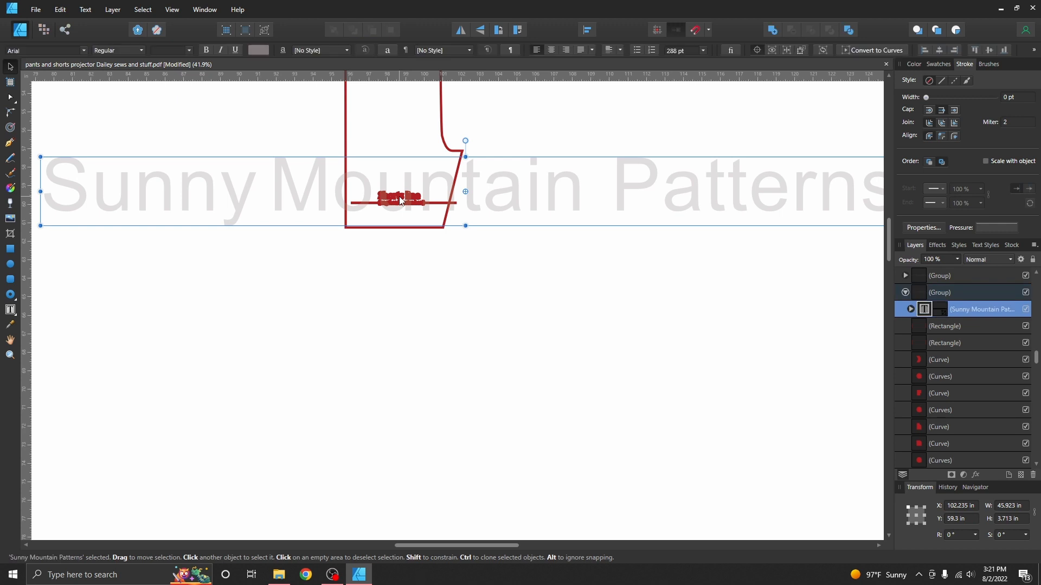
{"action": "scroll", "coordinate": [398, 201], "scroll_direction": "up", "scroll_amount": 5}
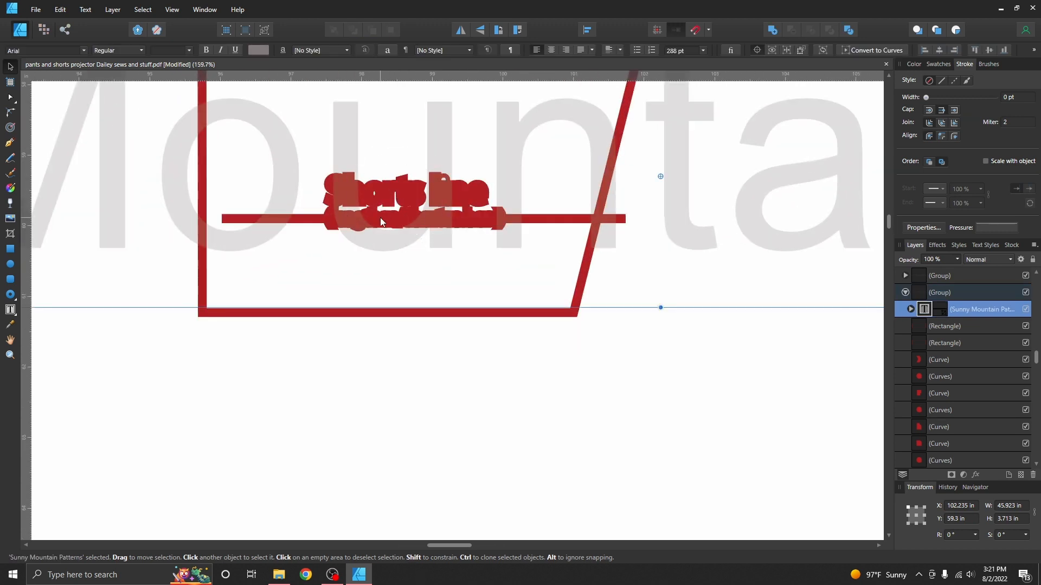
{"action": "scroll", "coordinate": [379, 217], "scroll_direction": "up", "scroll_amount": 2}
{"action": "double_click", "coordinate": [431, 253]}
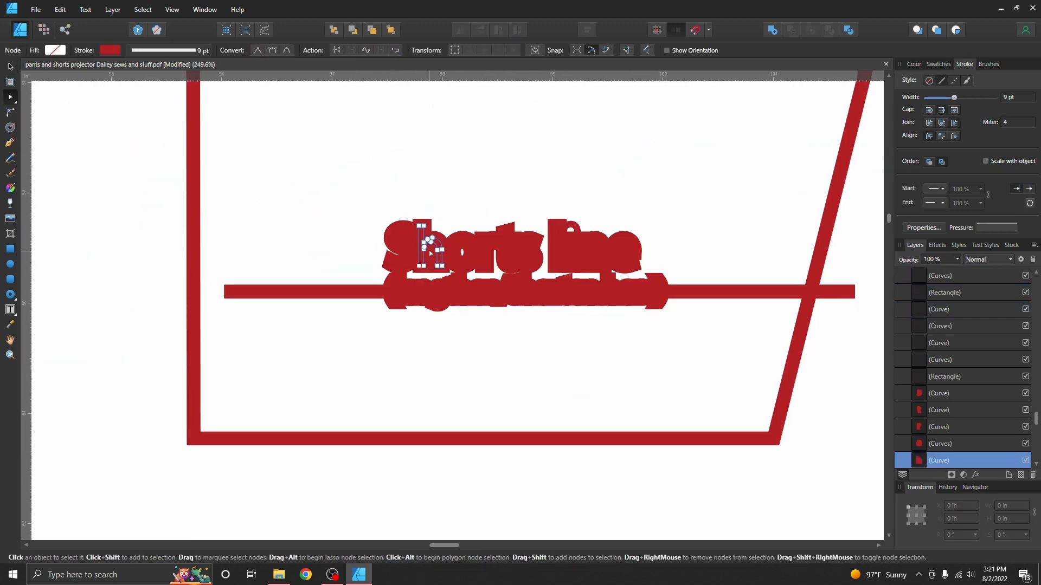
{"action": "left_click", "coordinate": [401, 239]}
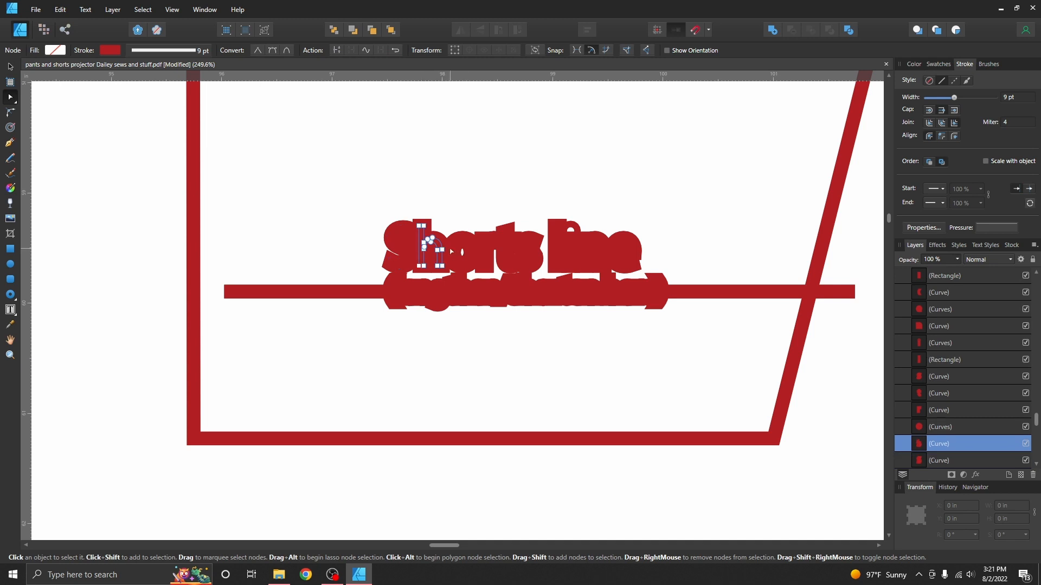
{"action": "left_click", "coordinate": [453, 252]}
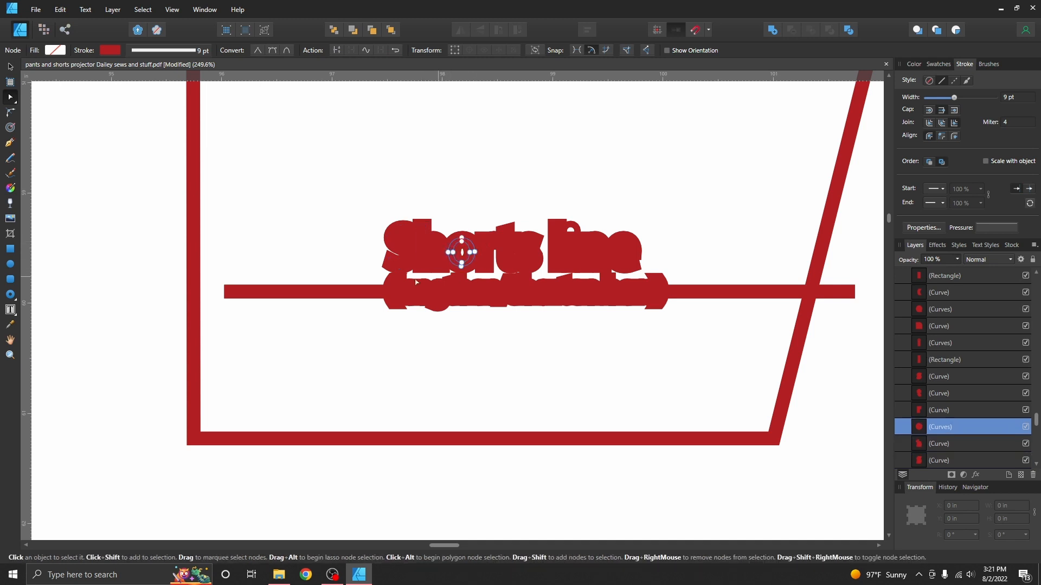
{"action": "left_click", "coordinate": [484, 254]}
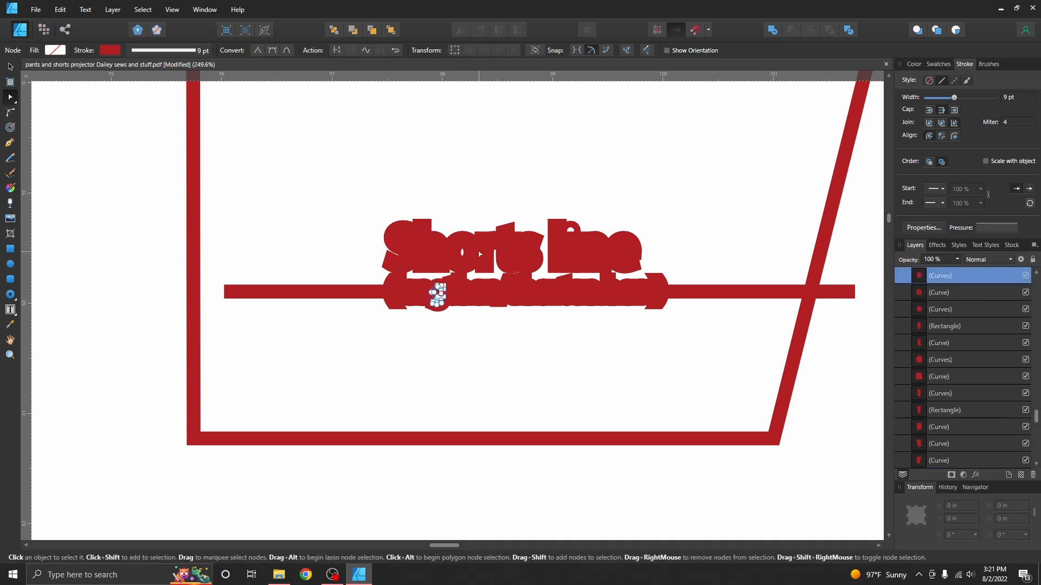
{"action": "left_click", "coordinate": [518, 253]}
{"action": "left_click", "coordinate": [504, 247]}
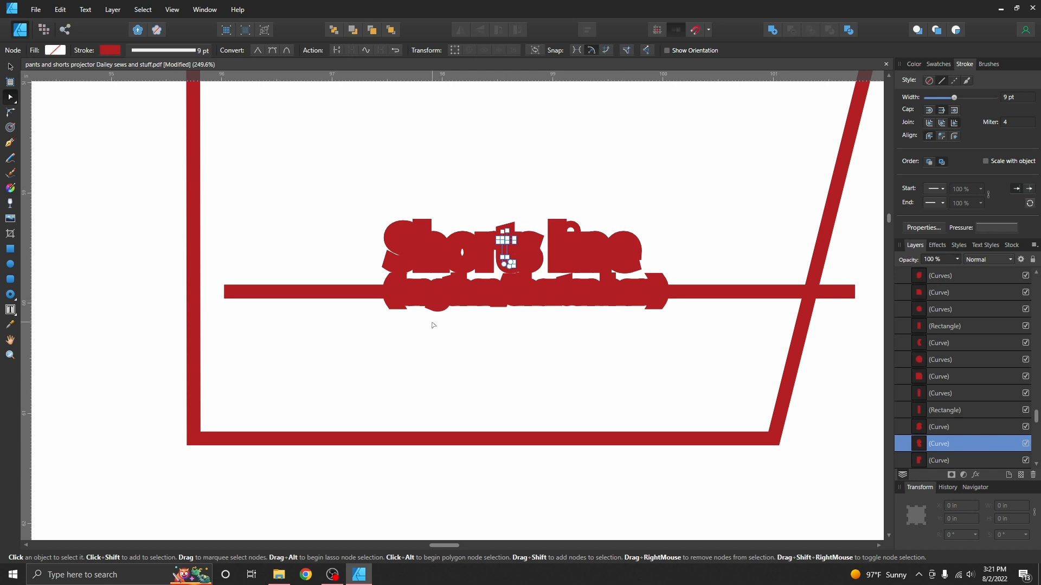
- Select all letter curves of the two-line "Shorts line (lengthen/shorten here)" label and reduce their stroke width to 3.1 pt
{"action": "left_click", "coordinate": [402, 247]}
{"action": "left_click_drag", "start_coordinate": [363, 200], "coordinate": [683, 341]}
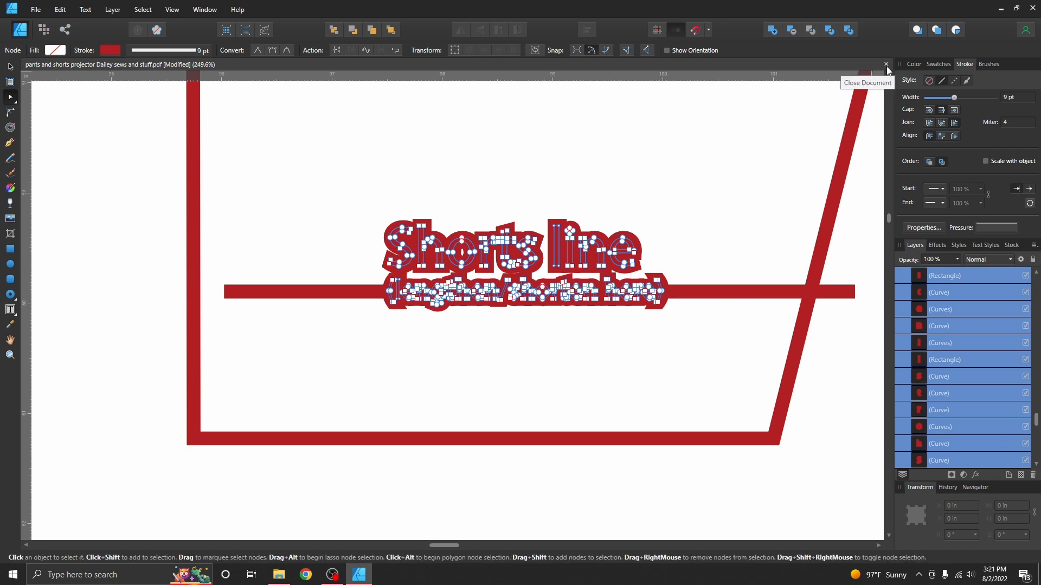
{"action": "left_click_drag", "start_coordinate": [950, 98], "coordinate": [945, 100]}
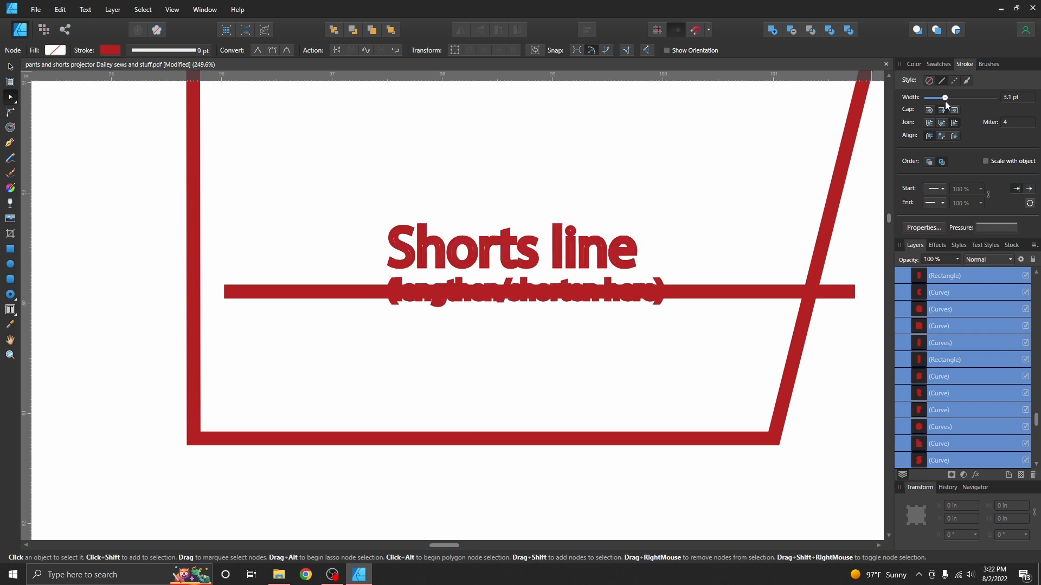
- Move the whole "Shorts line" label above the horizontal line to about Y 59.04 in, view its Geometry options, and deselect it
{"action": "left_click", "coordinate": [10, 66]}
{"action": "left_click_drag", "start_coordinate": [525, 249], "coordinate": [522, 186]}
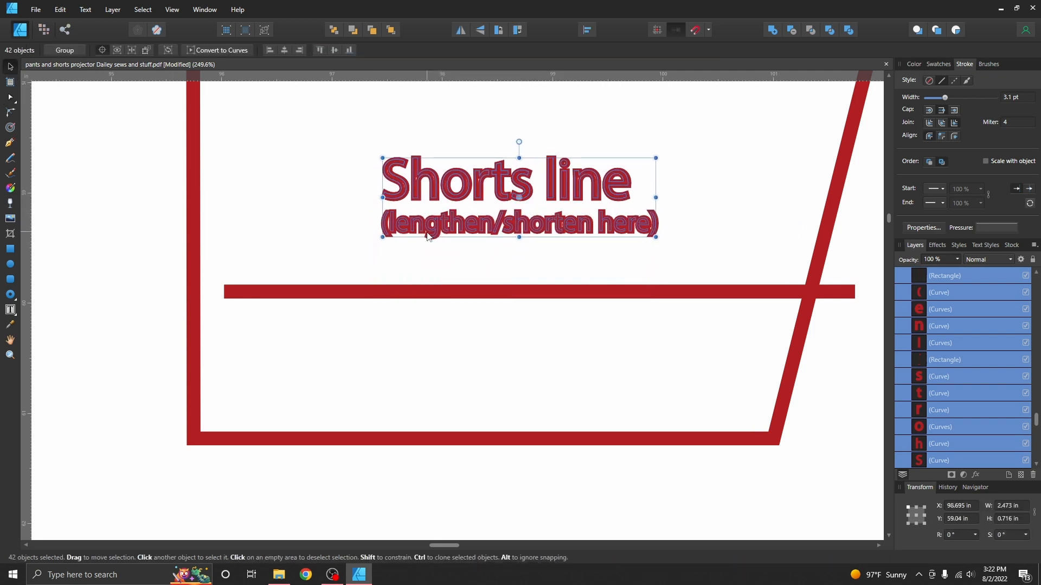
{"action": "right_click", "coordinate": [492, 208]}
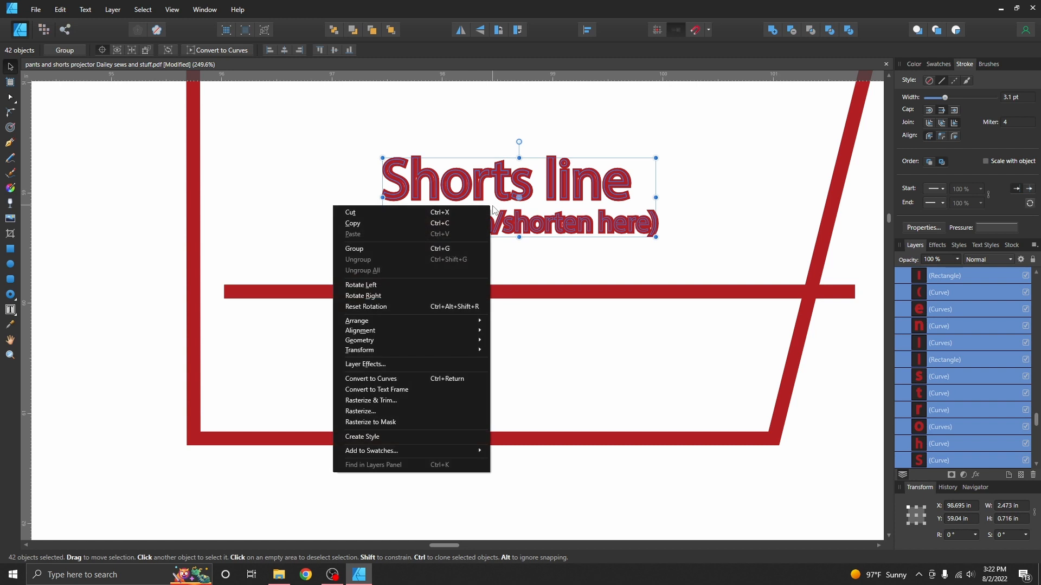
{"action": "mouse_move", "coordinate": [453, 351]}
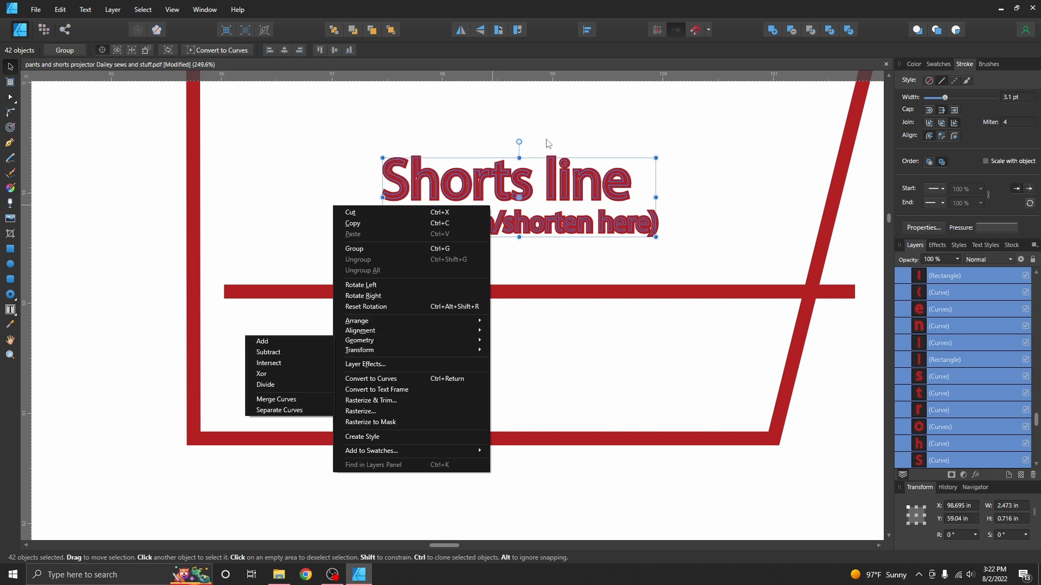
{"action": "left_click", "coordinate": [706, 165]}
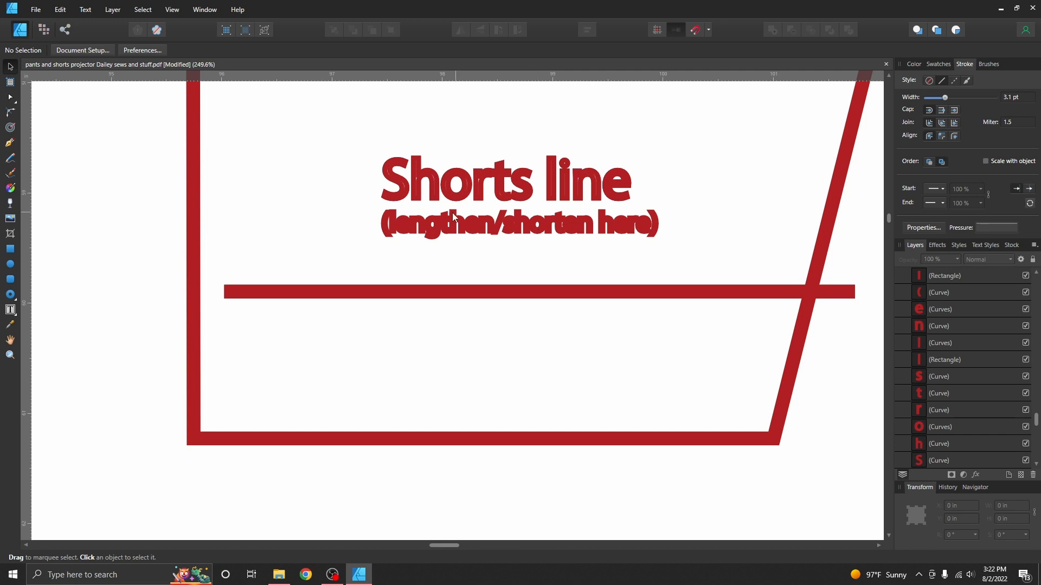
- Move the horizontal shorts line left to start at the pattern piece's left edge, and undo the extra drag made after it
{"action": "left_click", "coordinate": [462, 294]}
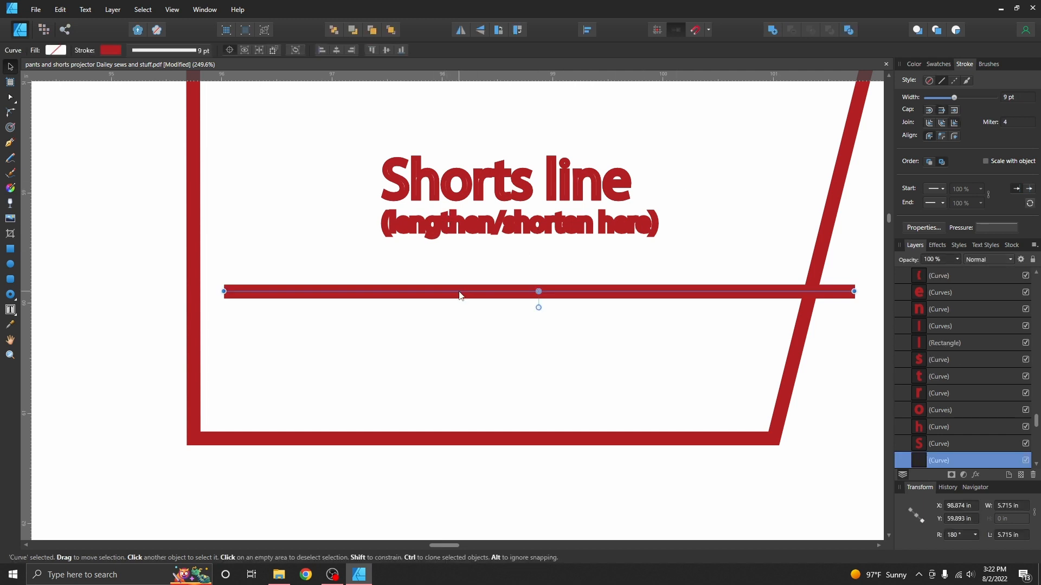
{"action": "left_click_drag", "start_coordinate": [461, 294], "coordinate": [433, 300]}
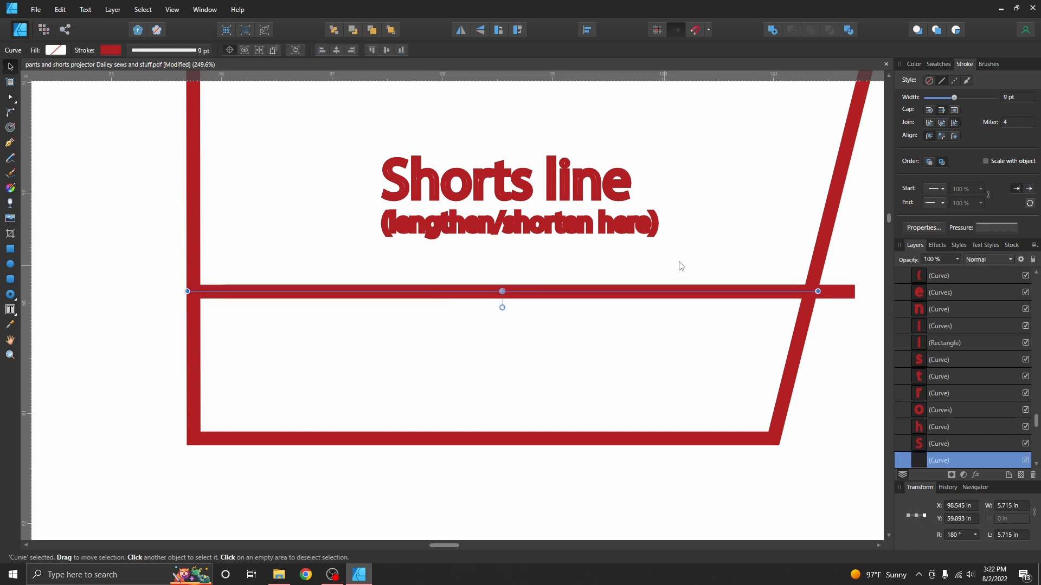
{"action": "left_click_drag", "start_coordinate": [808, 293], "coordinate": [844, 300]}
{"action": "key", "text": "ctrl+z"}
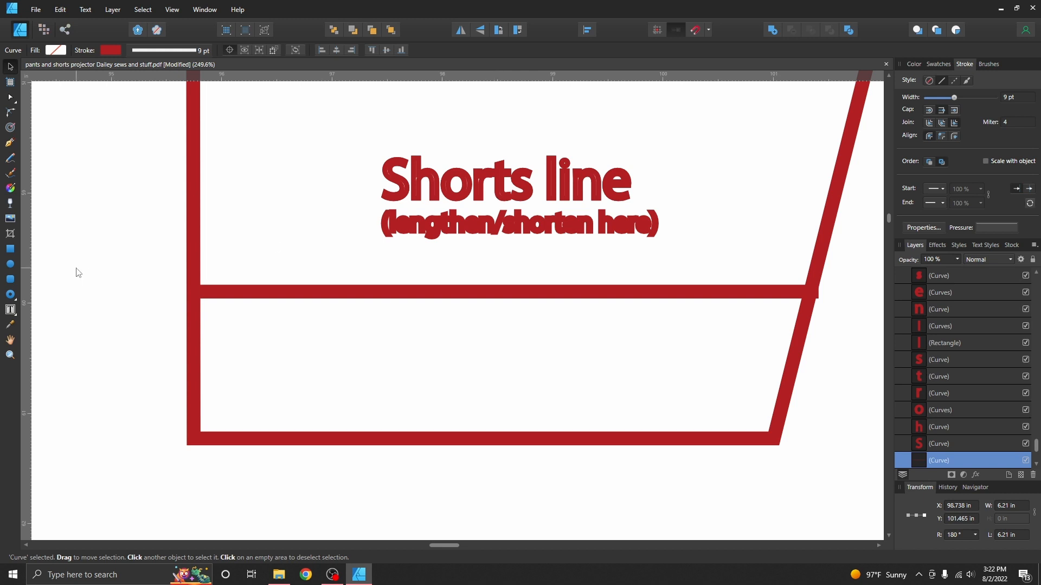
- Sample the dark red of the horizontal shorts line with the Color Picker tool
{"action": "left_click", "coordinate": [10, 325]}
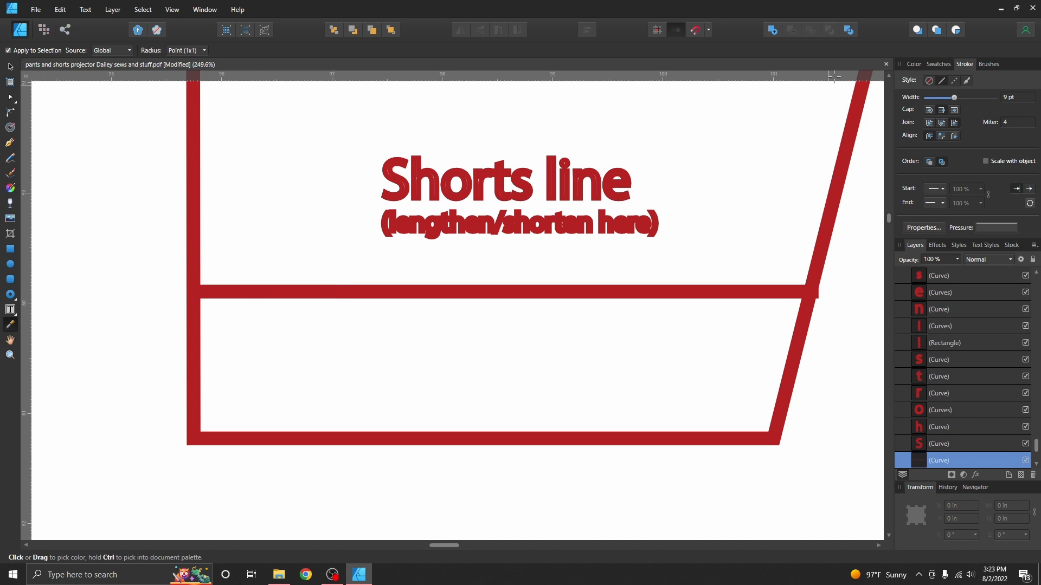
{"action": "left_click", "coordinate": [912, 64]}
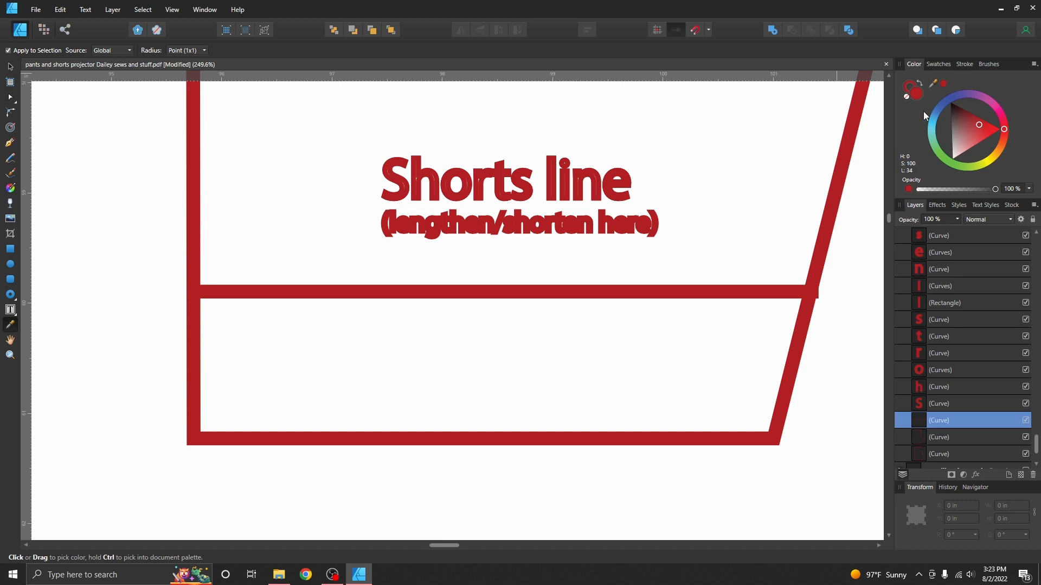
{"action": "left_click", "coordinate": [949, 160]}
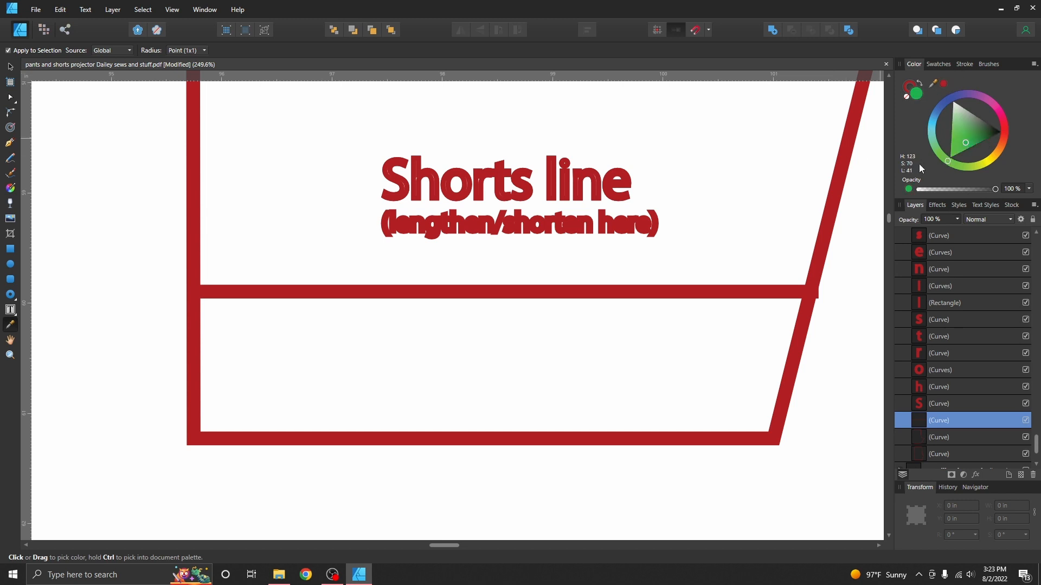
{"action": "left_click", "coordinate": [296, 290]}
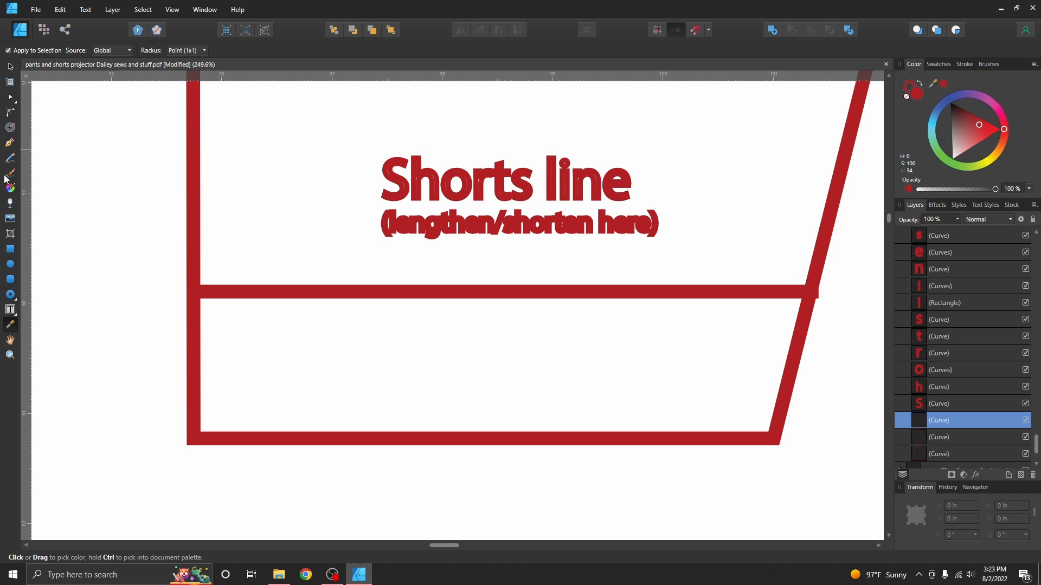
- Draw a straight horizontal line about 3.39 in long below the shorts line with the Pen tool
{"action": "left_click", "coordinate": [10, 144]}
{"action": "left_click", "coordinate": [260, 337]}
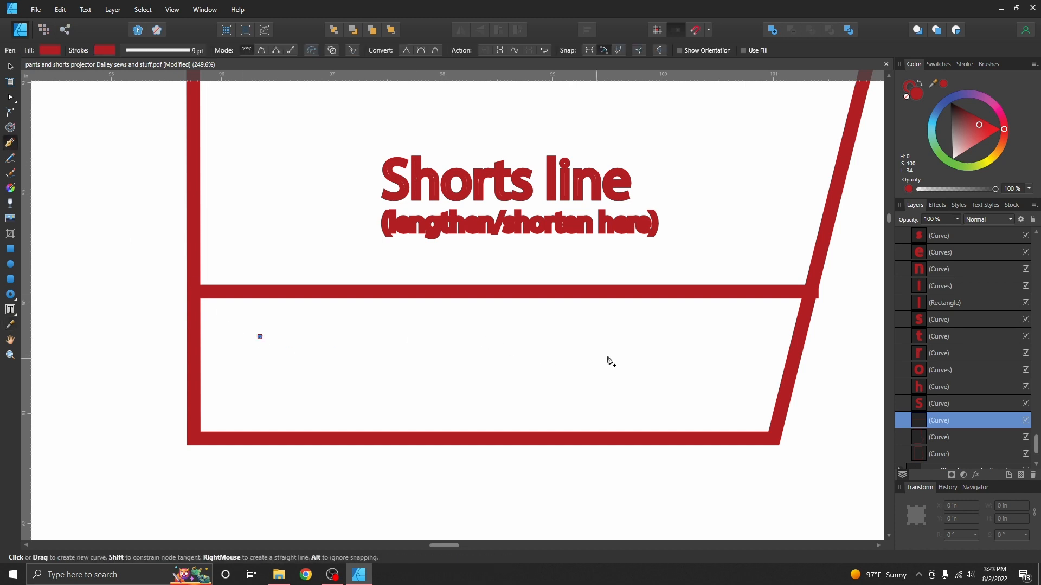
{"action": "left_click", "coordinate": [633, 337]}
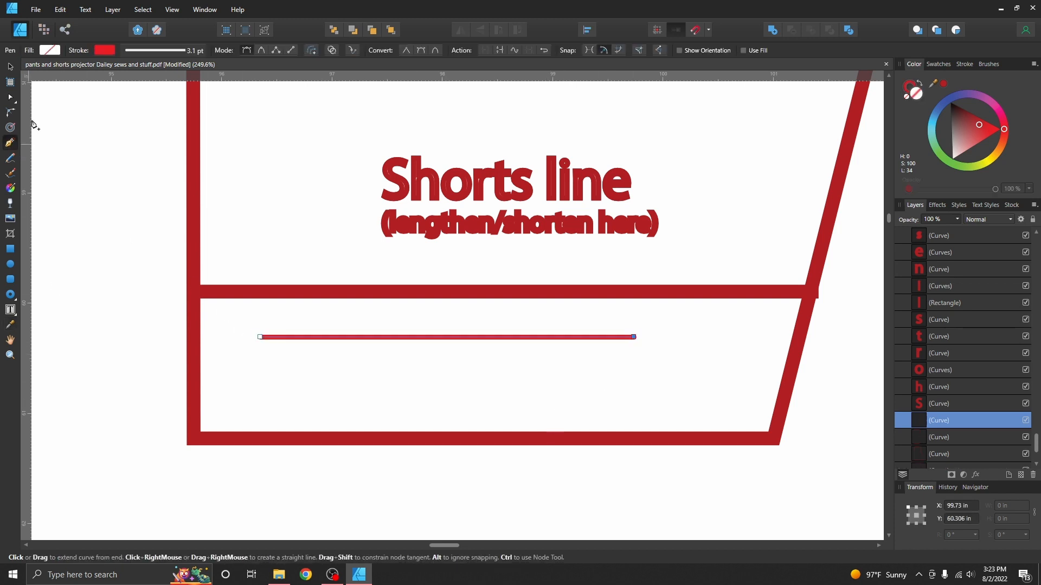
{"action": "left_click", "coordinate": [11, 68]}
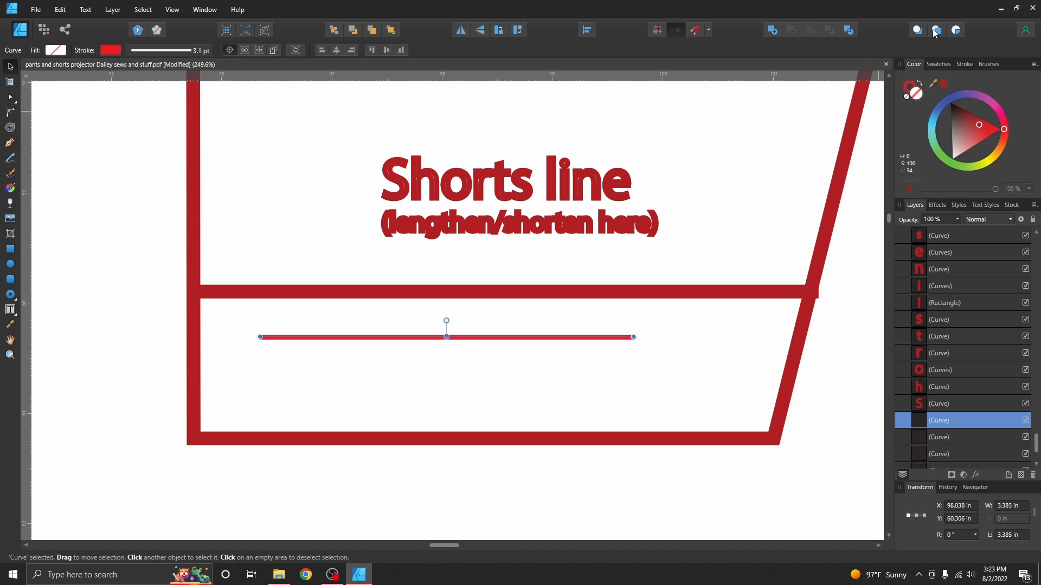
- Apply the sampled dark red to both the fill and the stroke of the new line, and deselect it
{"action": "left_click", "coordinate": [943, 84]}
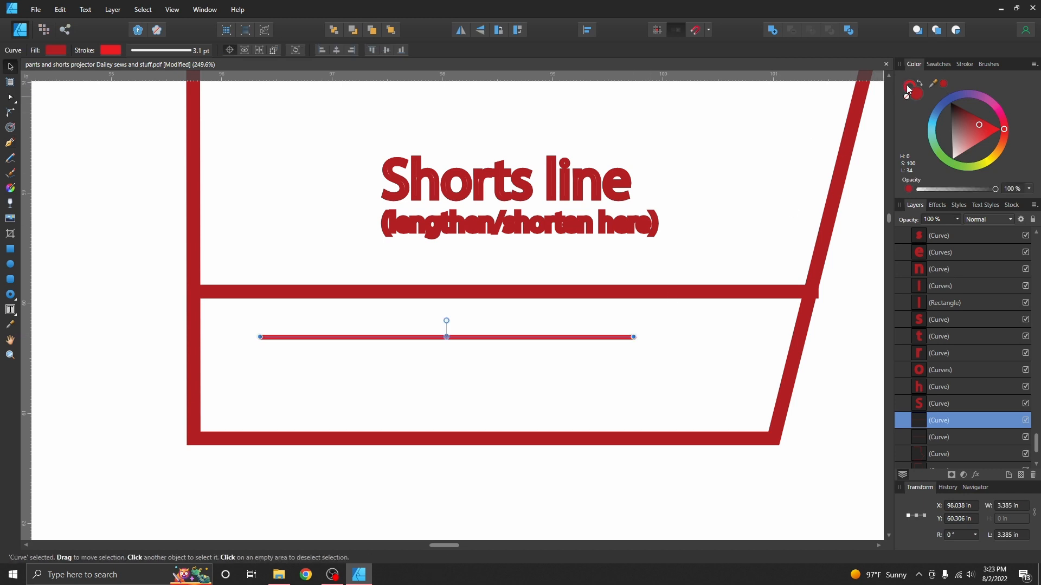
{"action": "left_click", "coordinate": [944, 84]}
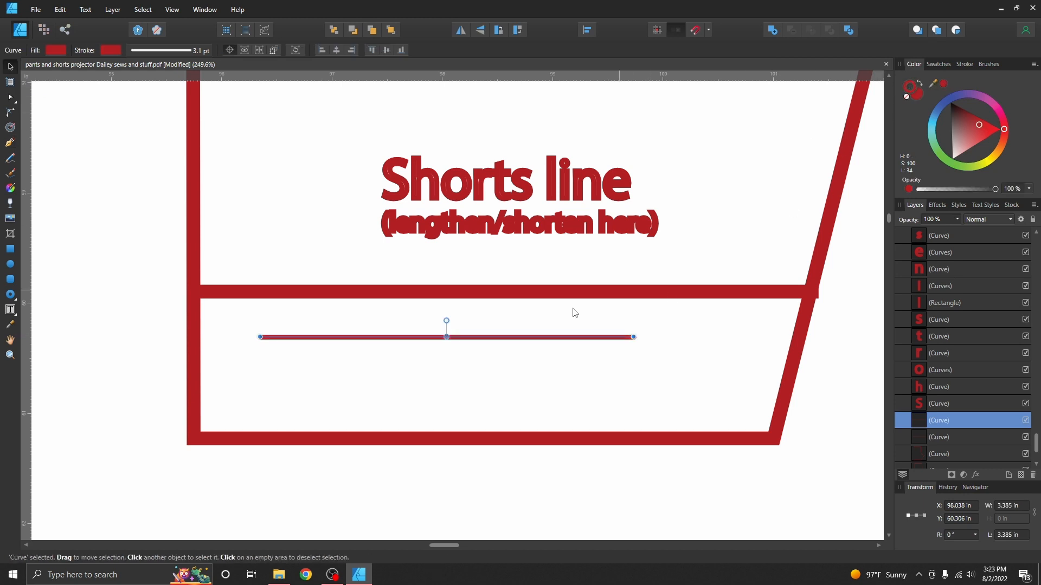
{"action": "left_click", "coordinate": [414, 358]}
- Pan the view around the "Shorts line" label and zoom in on it to 400%
{"action": "left_click", "coordinate": [10, 340]}
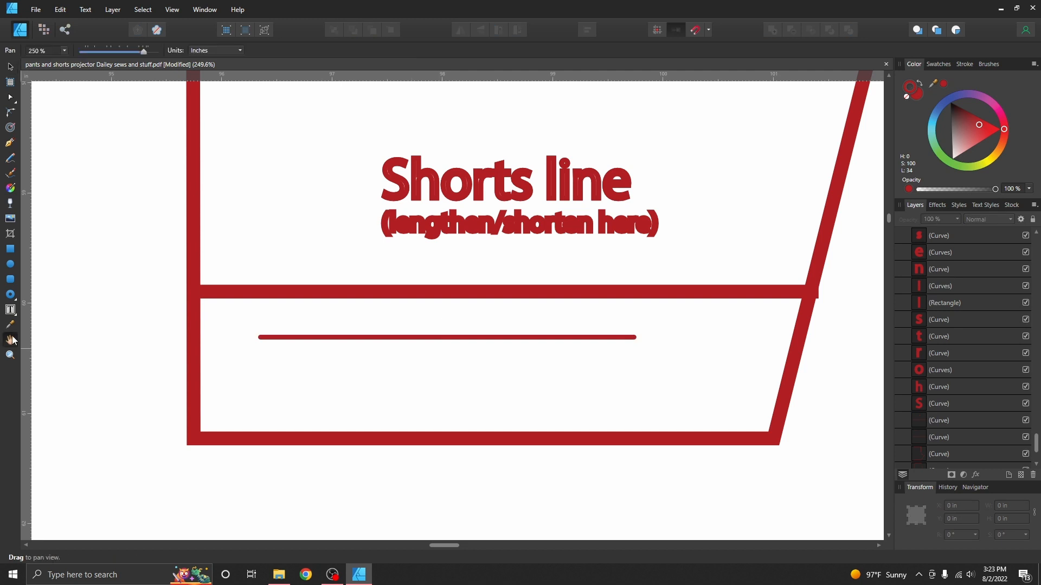
{"action": "left_click_drag", "start_coordinate": [332, 149], "coordinate": [328, 260]}
{"action": "left_click_drag", "start_coordinate": [633, 306], "coordinate": [535, 223]}
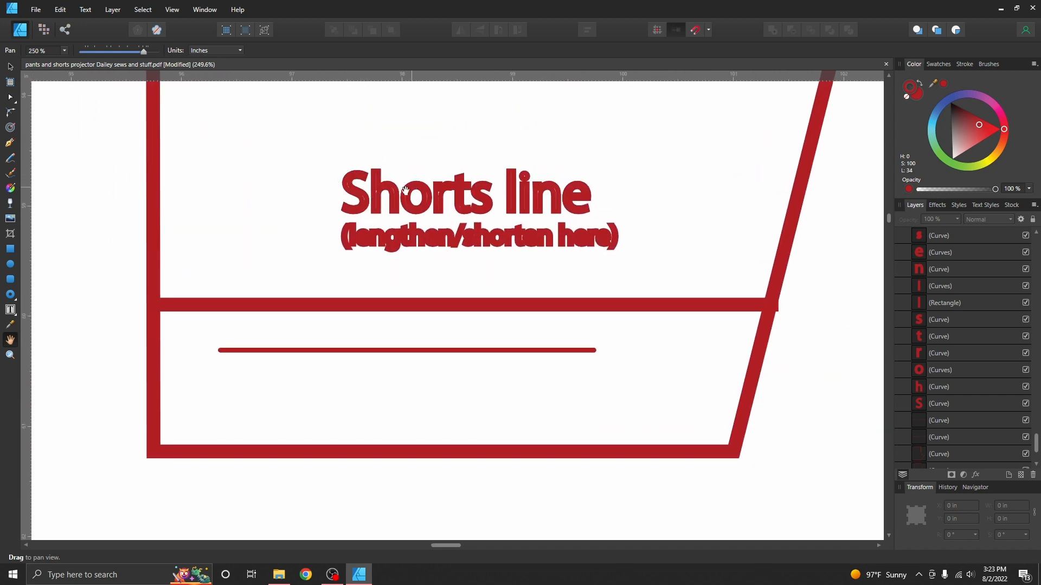
{"action": "left_click", "coordinate": [7, 357]}
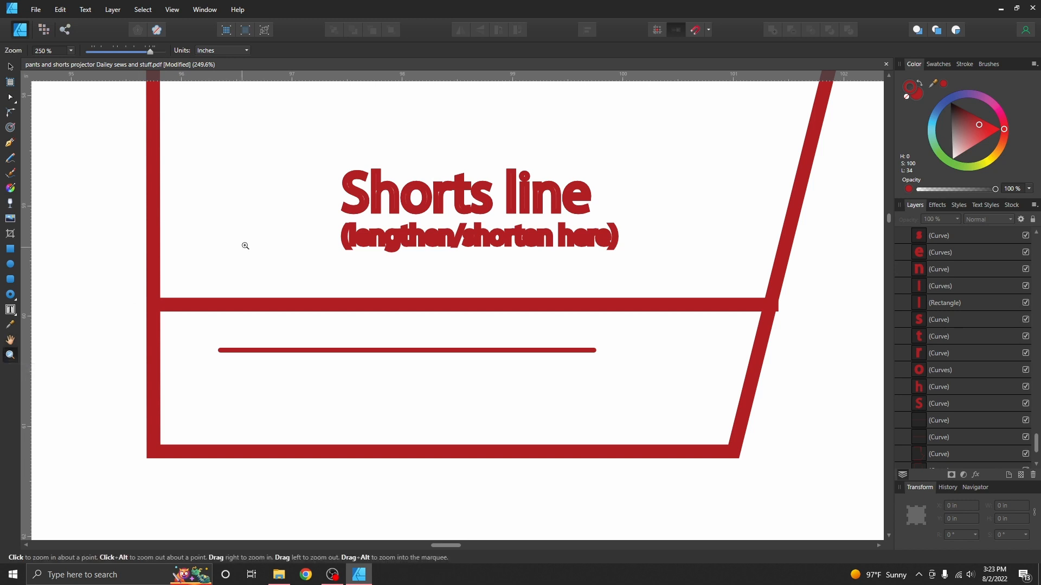
{"action": "left_click", "coordinate": [277, 229]}
{"action": "left_click", "coordinate": [277, 230]}
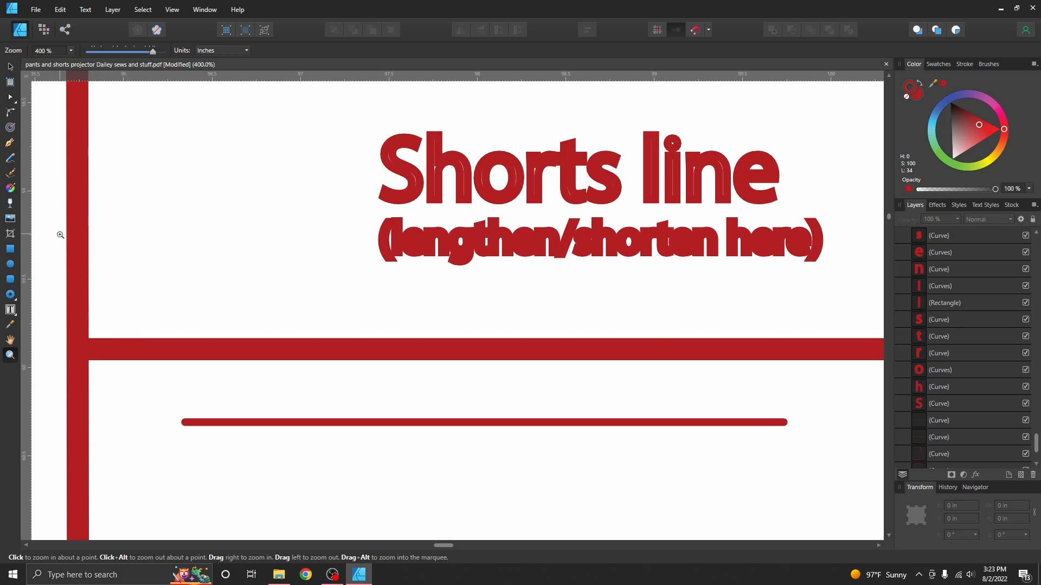
- Delete the straight dark red line drawn below the shorts line
{"action": "left_click", "coordinate": [10, 66]}
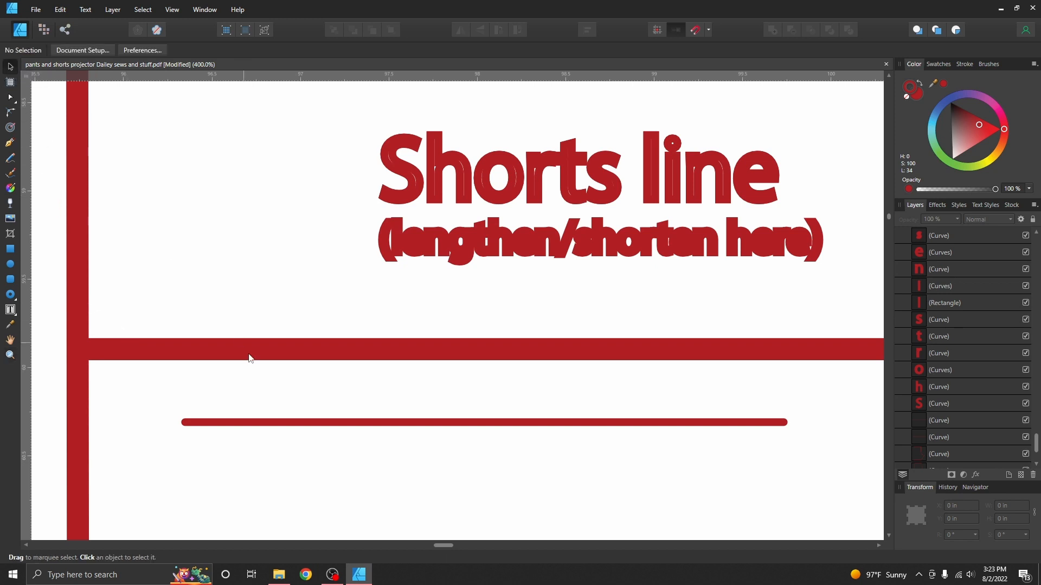
{"action": "left_click", "coordinate": [269, 425]}
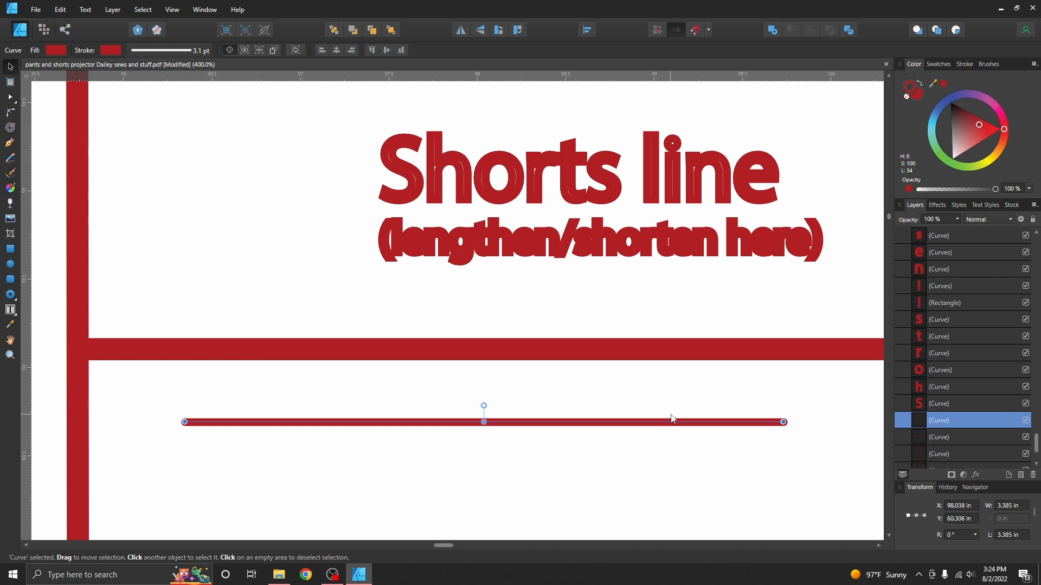
{"action": "scroll", "coordinate": [671, 419], "scroll_direction": "up", "scroll_amount": 2}
{"action": "scroll", "coordinate": [671, 419], "scroll_direction": "down", "scroll_amount": 2}
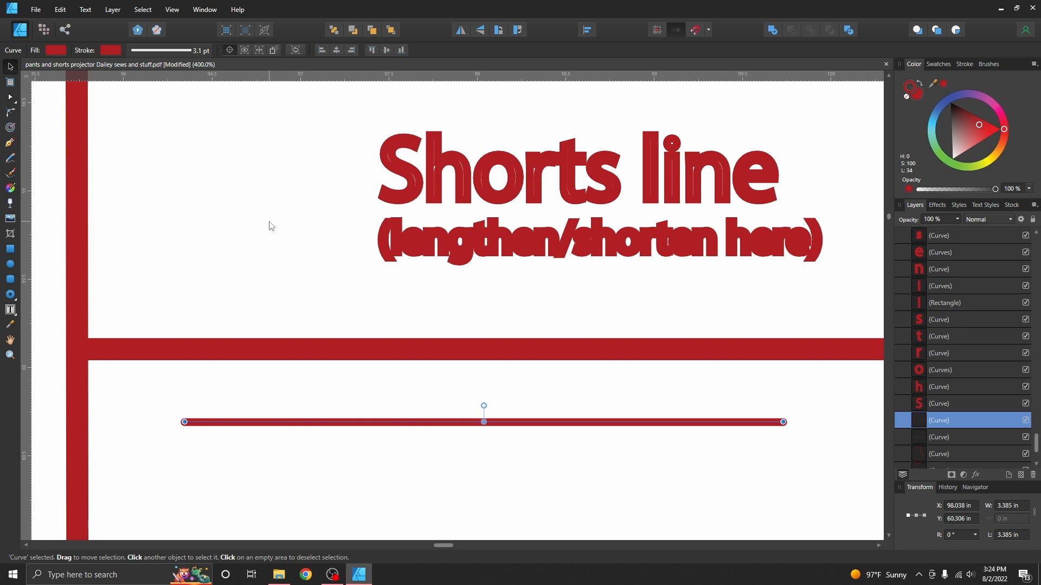
{"action": "key", "text": "Delete"}
- Draw a rectangle about 4.42 by 2.98 in on the blank area beside the shorts pattern piece
{"action": "left_click", "coordinate": [10, 248]}
{"action": "scroll", "coordinate": [121, 246], "scroll_direction": "down", "scroll_amount": 5}
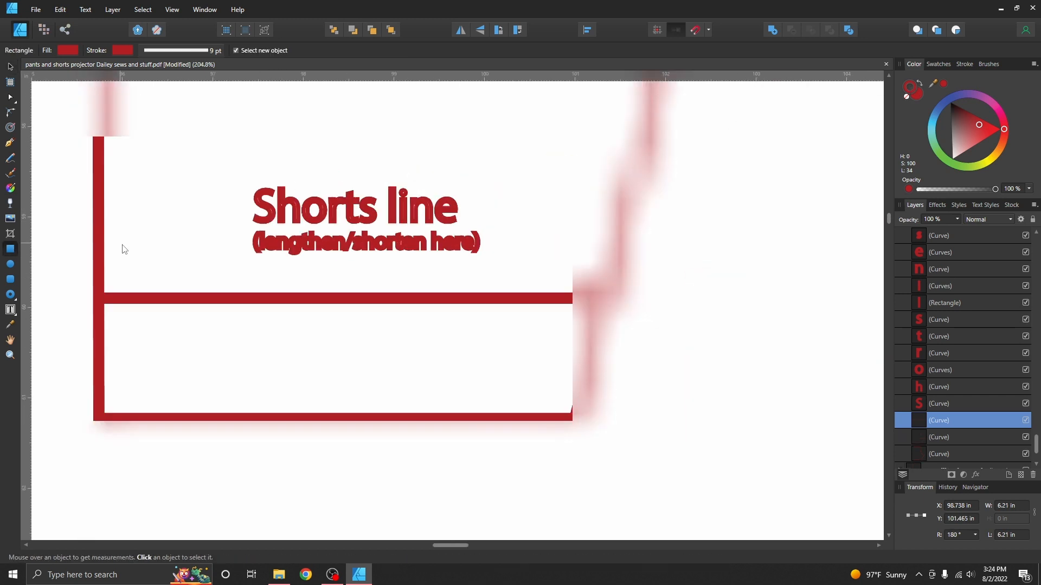
{"action": "left_click_drag", "start_coordinate": [498, 244], "coordinate": [757, 420]}
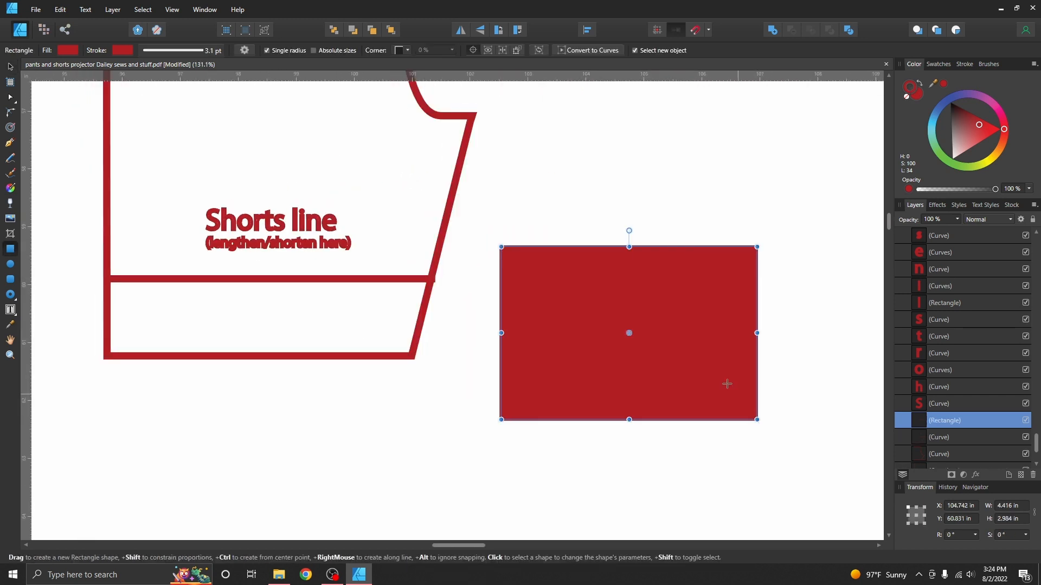
{"action": "scroll", "coordinate": [724, 381], "scroll_direction": "left", "scroll_amount": 1}
{"action": "scroll", "coordinate": [724, 382], "scroll_direction": "right", "scroll_amount": 1}
{"action": "scroll", "coordinate": [723, 379], "scroll_direction": "up", "scroll_amount": 3}
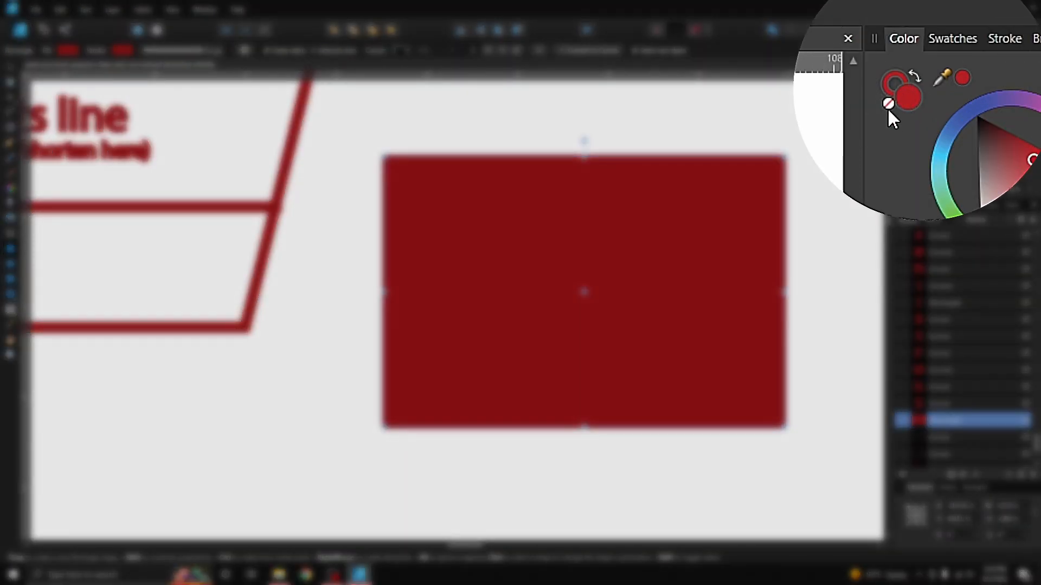
- Recolour the rectangle with a dark navy stroke and a bright red fill (H 358, S 100, L 50)
{"action": "left_click", "coordinate": [887, 103]}
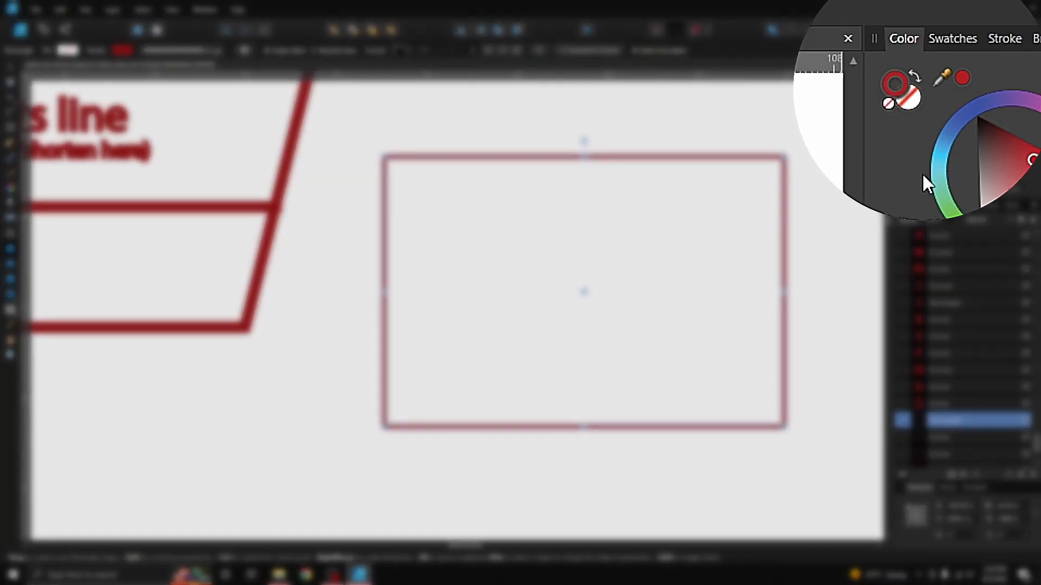
{"action": "mouse_move", "coordinate": [942, 157]}
{"action": "left_mouse_down"}
{"action": "mouse_move", "coordinate": [923, 114]}
{"action": "mouse_move", "coordinate": [948, 103]}
{"action": "mouse_move", "coordinate": [984, 136]}
{"action": "mouse_move", "coordinate": [951, 171]}
{"action": "mouse_move", "coordinate": [947, 122]}
{"action": "mouse_move", "coordinate": [971, 115]}
{"action": "mouse_move", "coordinate": [1010, 139]}
{"action": "mouse_move", "coordinate": [978, 123]}
{"action": "mouse_move", "coordinate": [957, 143]}
{"action": "left_mouse_up"}
{"action": "left_click", "coordinate": [916, 99]}
- Set the opacity of the rectangle's fill colour to 50%
{"action": "left_click_drag", "start_coordinate": [997, 195], "coordinate": [962, 183]}
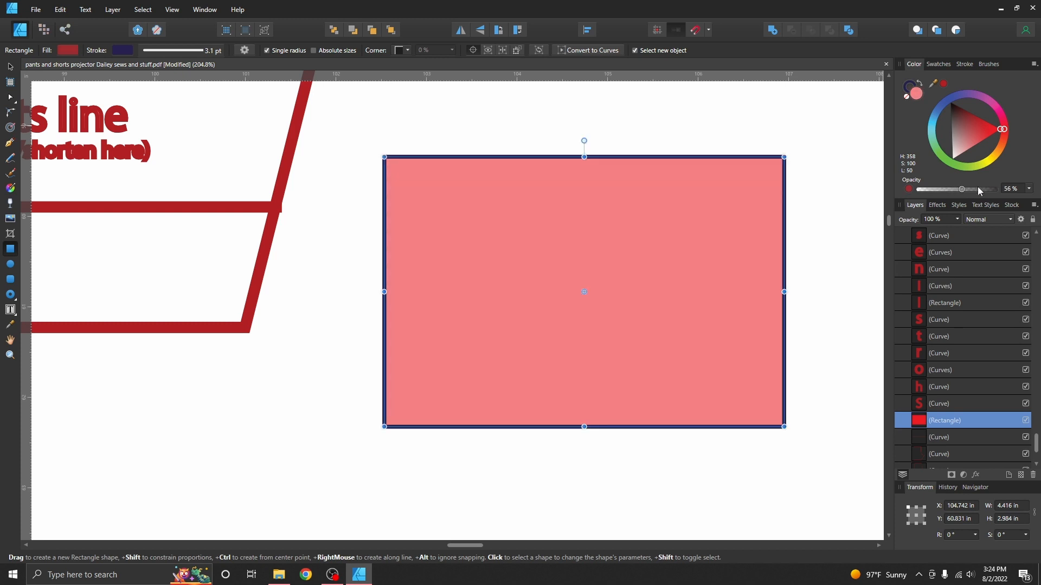
{"action": "left_click", "coordinate": [1011, 188]}
{"action": "type", "text": "50"}
{"action": "key", "text": "Return"}
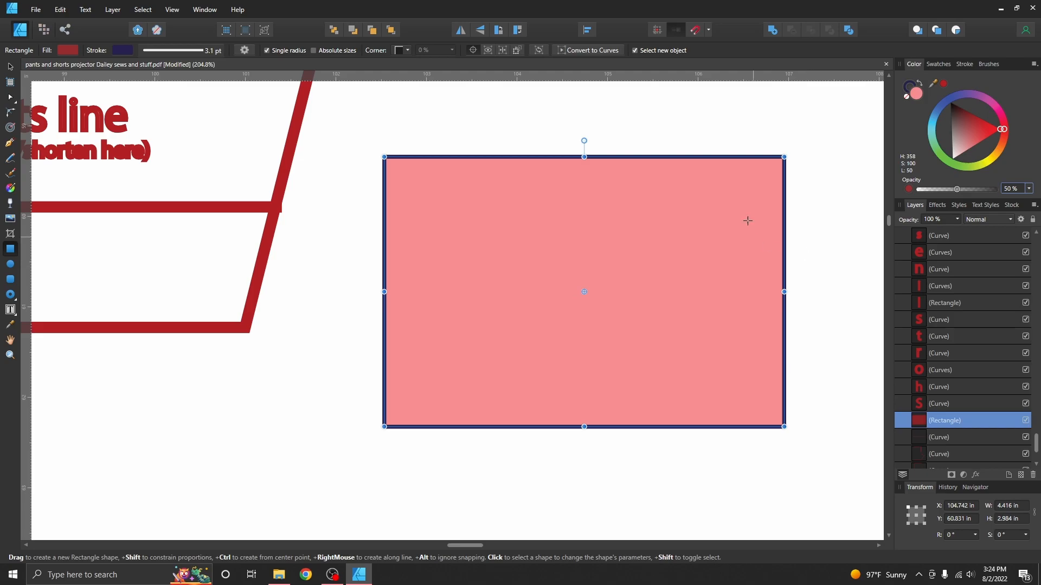
- Give the rectangle a 7.3 pt stroke with square caps and sharp mitred corners, and shrink it to about 4.30 by 2.88 in
{"action": "left_click", "coordinate": [965, 64]}
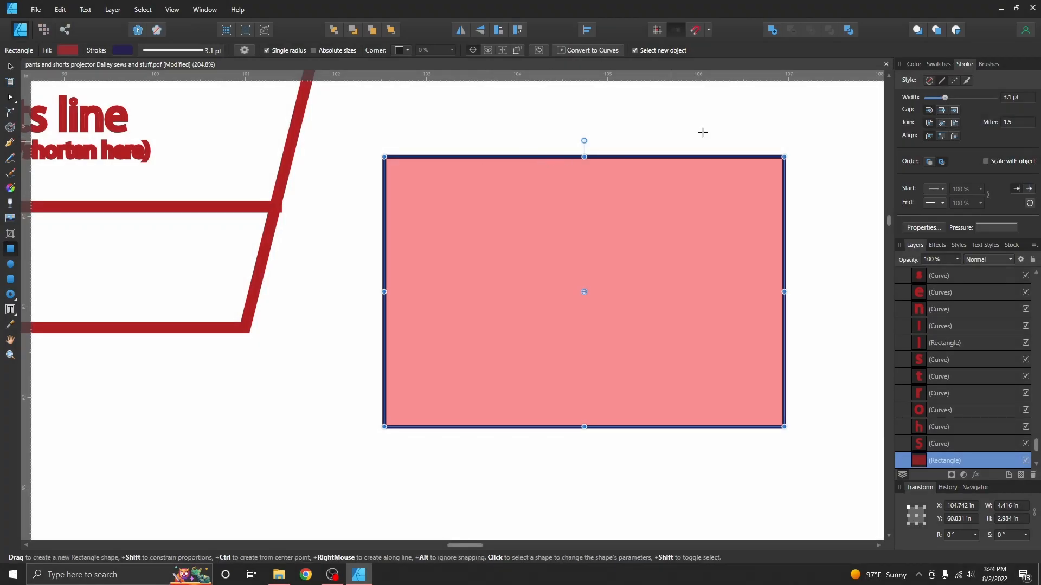
{"action": "mouse_move", "coordinate": [931, 102]}
{"action": "left_mouse_down"}
{"action": "mouse_move", "coordinate": [1010, 107]}
{"action": "mouse_move", "coordinate": [898, 105]}
{"action": "mouse_move", "coordinate": [952, 109]}
{"action": "left_mouse_up"}
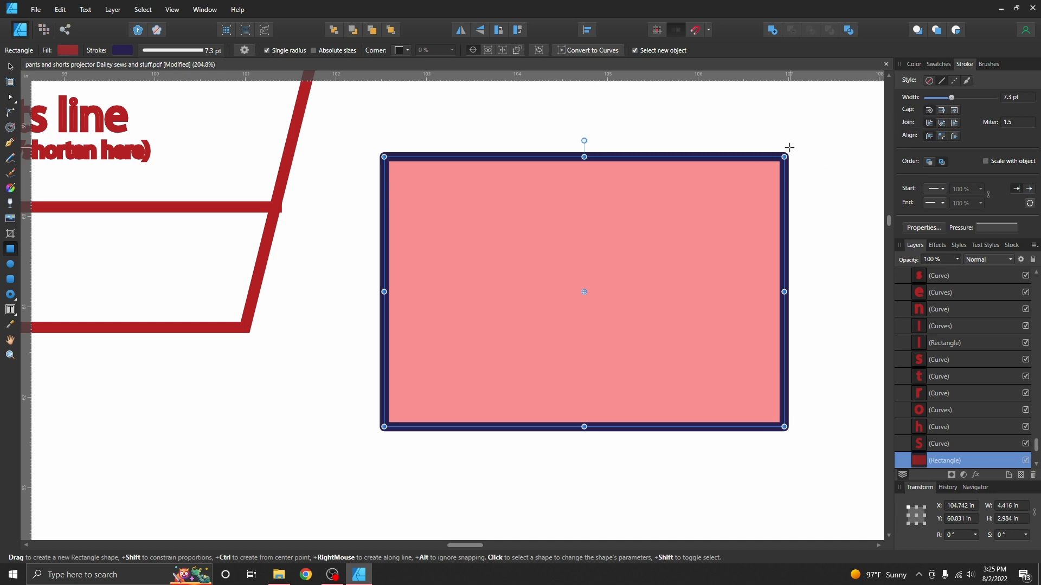
{"action": "left_click", "coordinate": [942, 113]}
{"action": "left_click_drag", "start_coordinate": [784, 157], "coordinate": [774, 167]}
{"action": "left_click", "coordinate": [954, 112]}
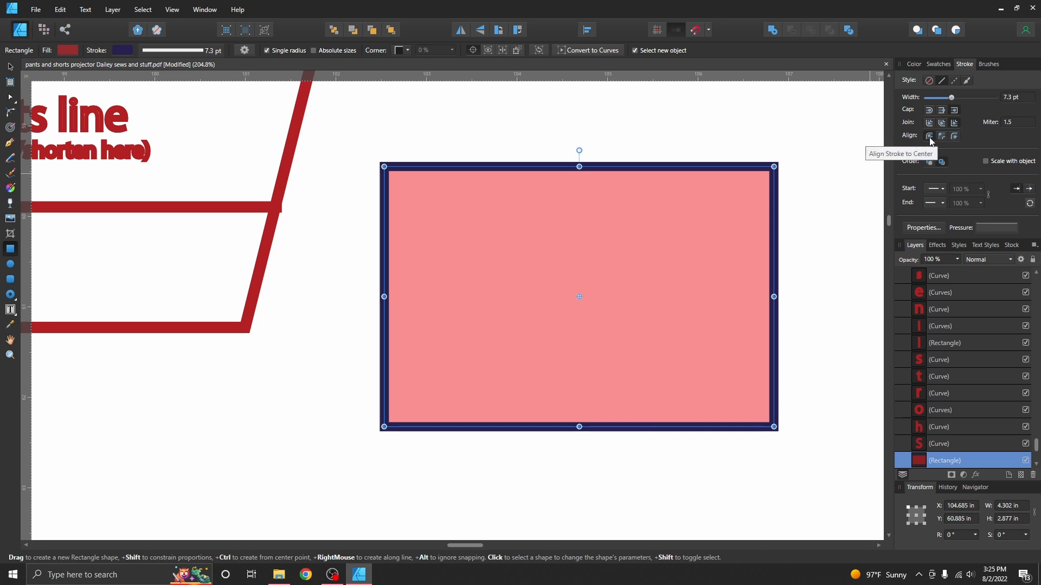
- Try aligning the rectangle's stroke to the inside and to the outside, and return it to centre alignment
{"action": "left_click", "coordinate": [945, 135]}
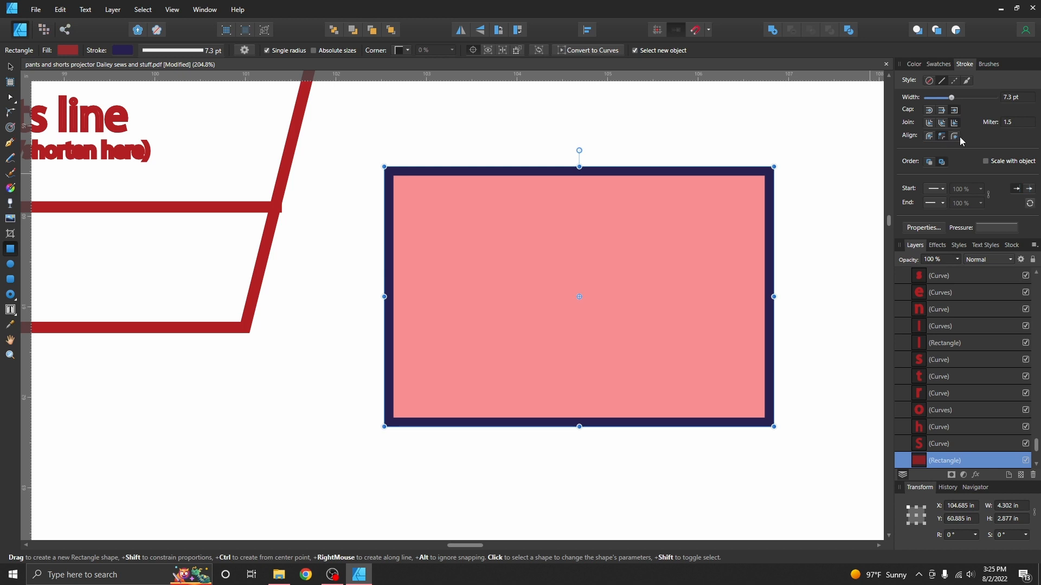
{"action": "left_click", "coordinate": [956, 138]}
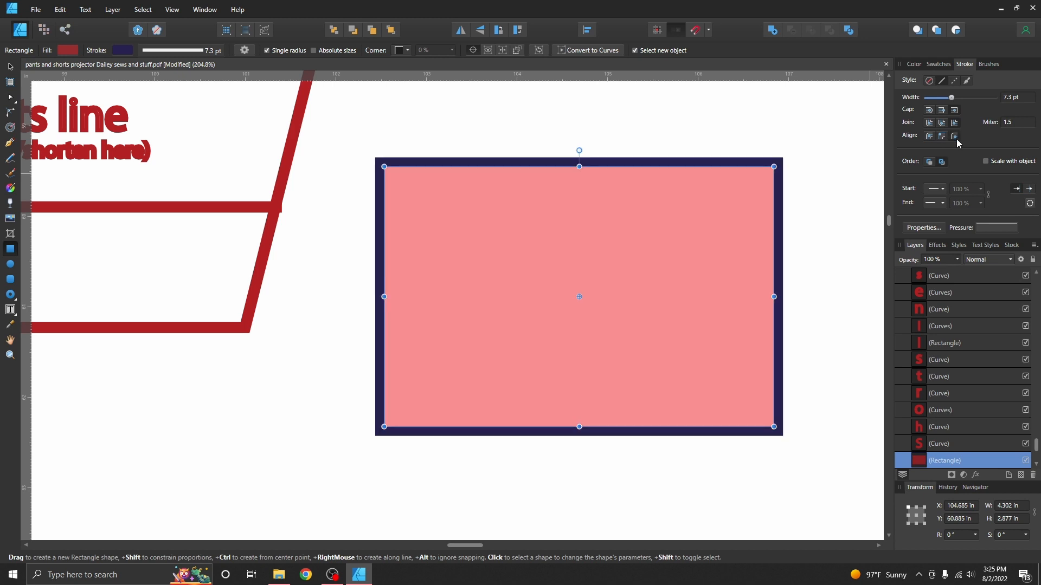
{"action": "left_click", "coordinate": [930, 136]}
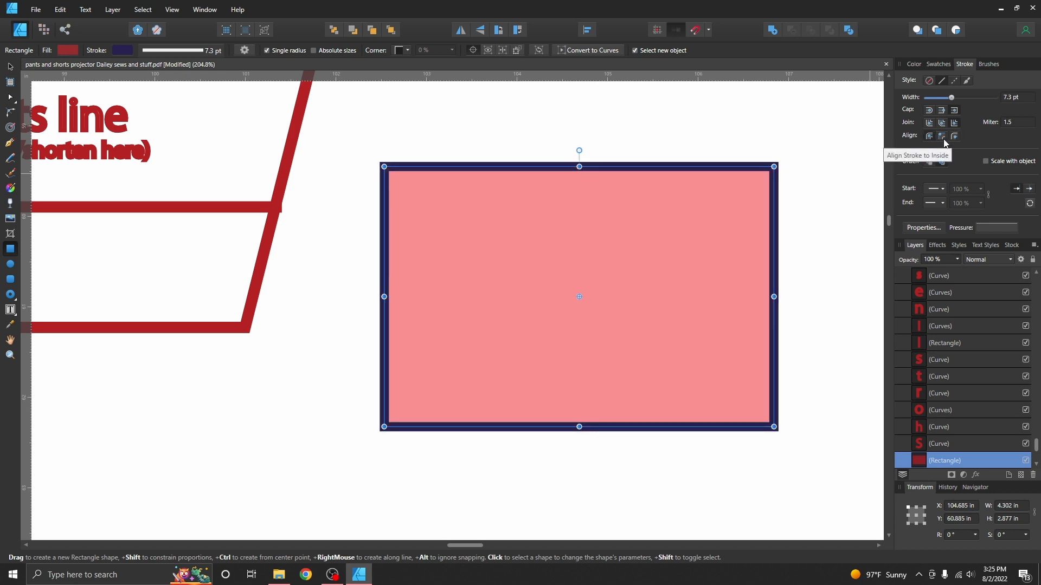
{"action": "left_click", "coordinate": [943, 137]}
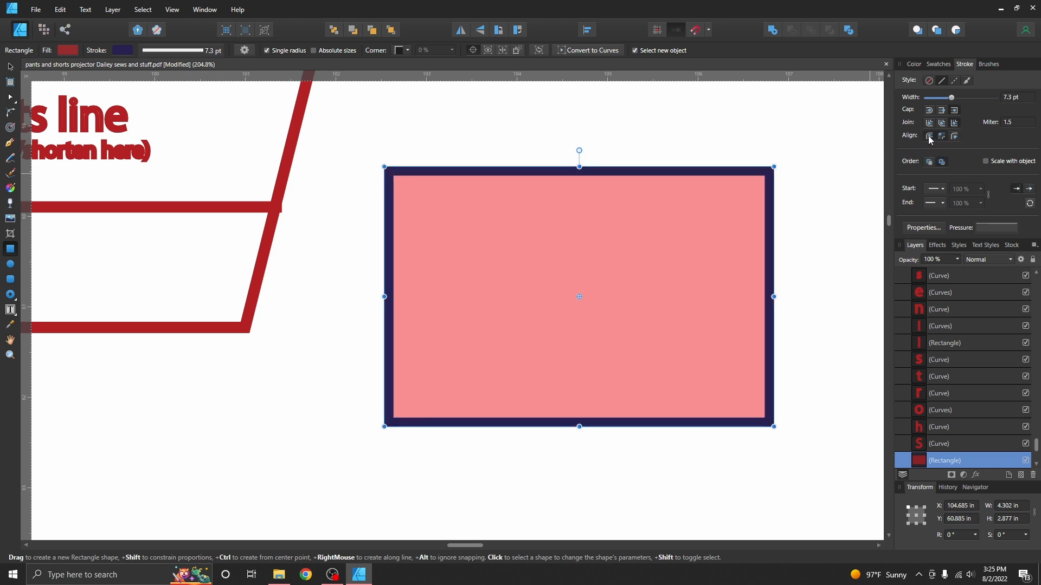
{"action": "left_click", "coordinate": [929, 136]}
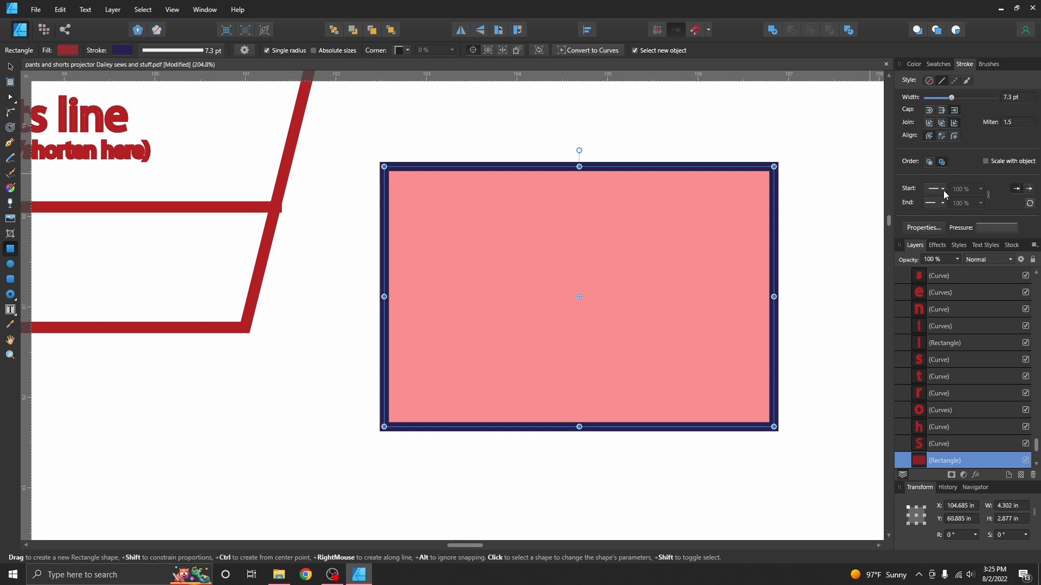
- Draw a straight horizontal line about 3.88 in long above the rectangle with the Pen tool
{"action": "left_click", "coordinate": [10, 142]}
{"action": "left_click", "coordinate": [401, 125]}
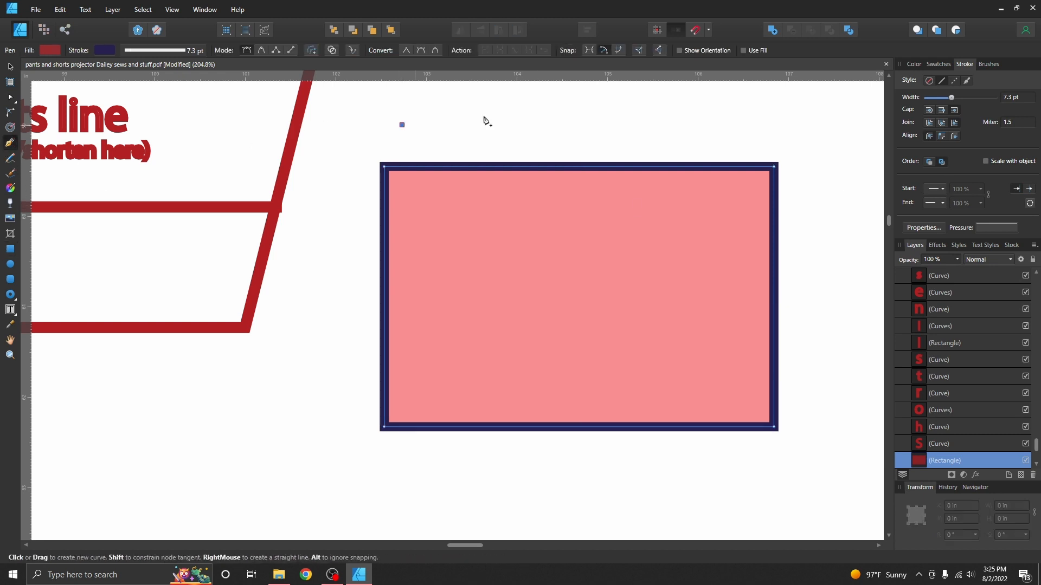
{"action": "left_click", "coordinate": [753, 125]}
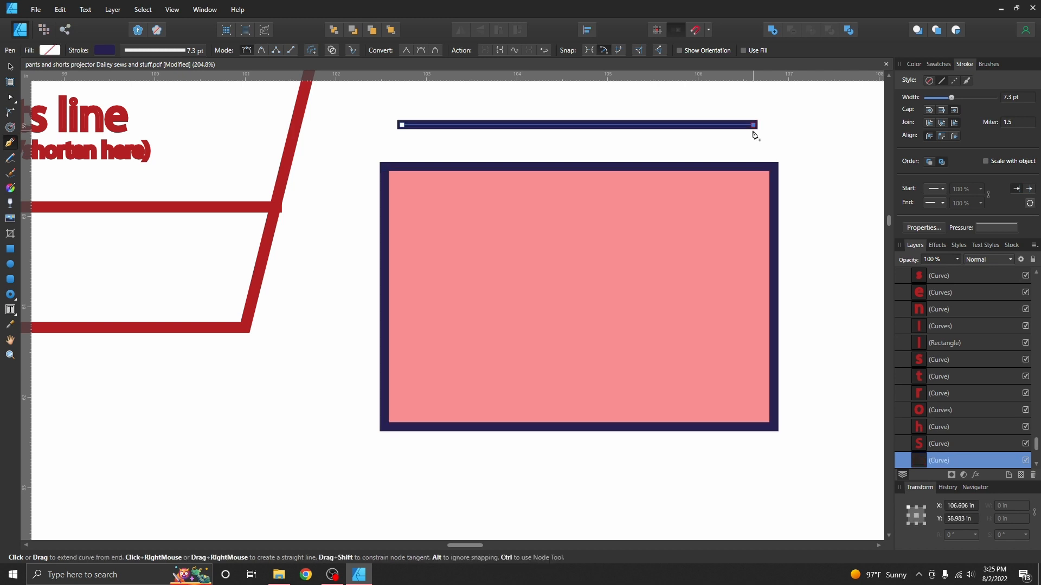
- Add matching solid arrowheads to the start and end of the new line
{"action": "left_click", "coordinate": [938, 190]}
{"action": "left_click", "coordinate": [905, 219]}
{"action": "left_click", "coordinate": [942, 202]}
{"action": "left_click", "coordinate": [908, 232]}
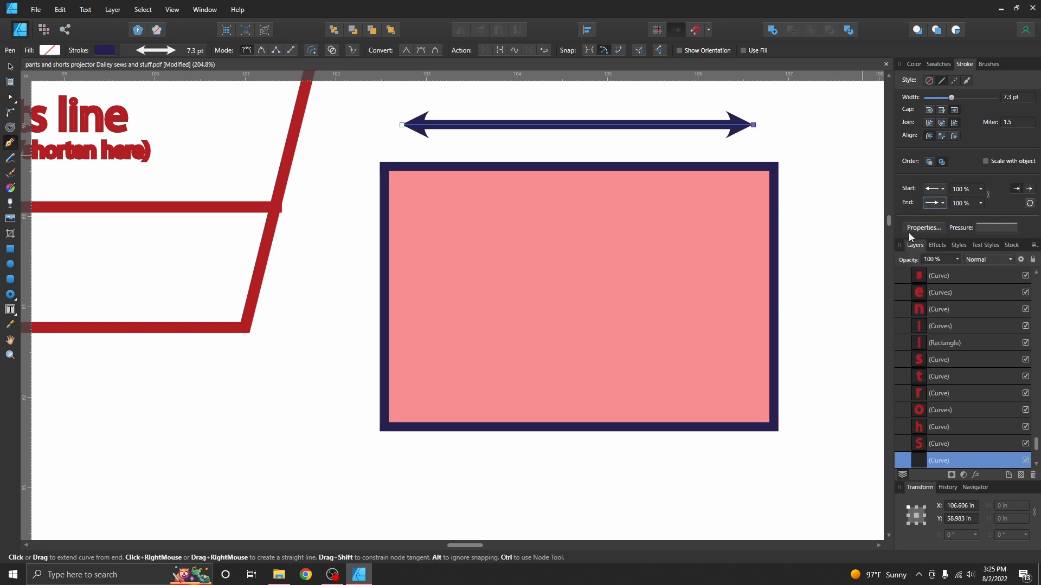
- Try placing the arrowheads beyond the line's ends, restore them within the line, and swap head with tail
{"action": "left_click", "coordinate": [1029, 189]}
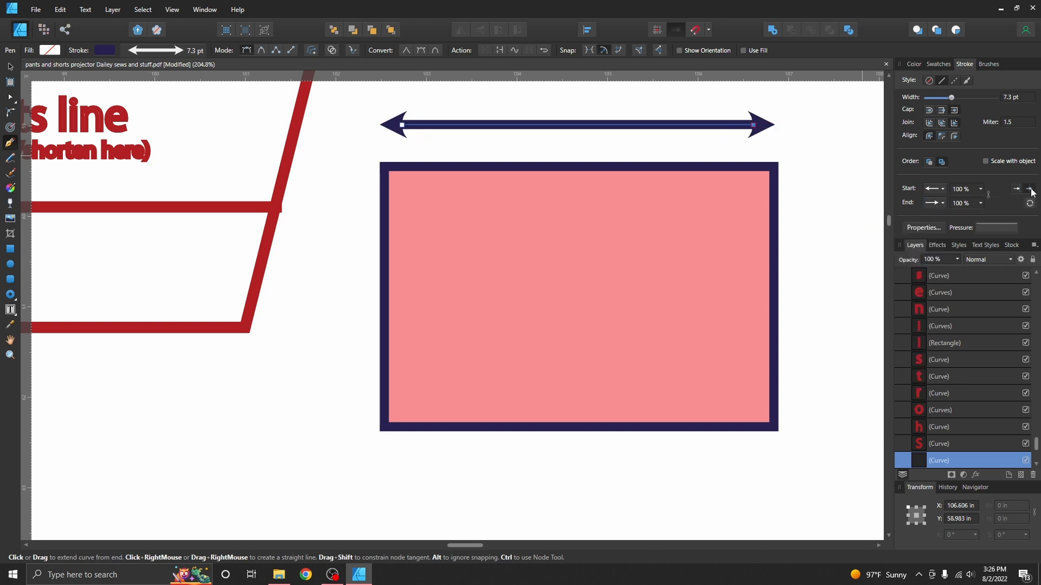
{"action": "left_click", "coordinate": [1018, 191]}
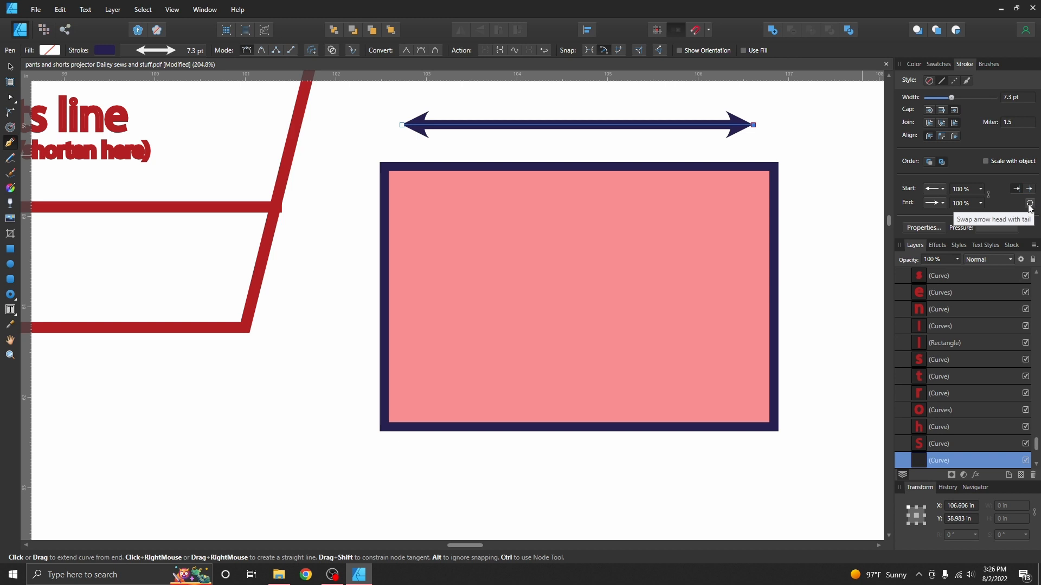
{"action": "left_click", "coordinate": [1030, 204]}
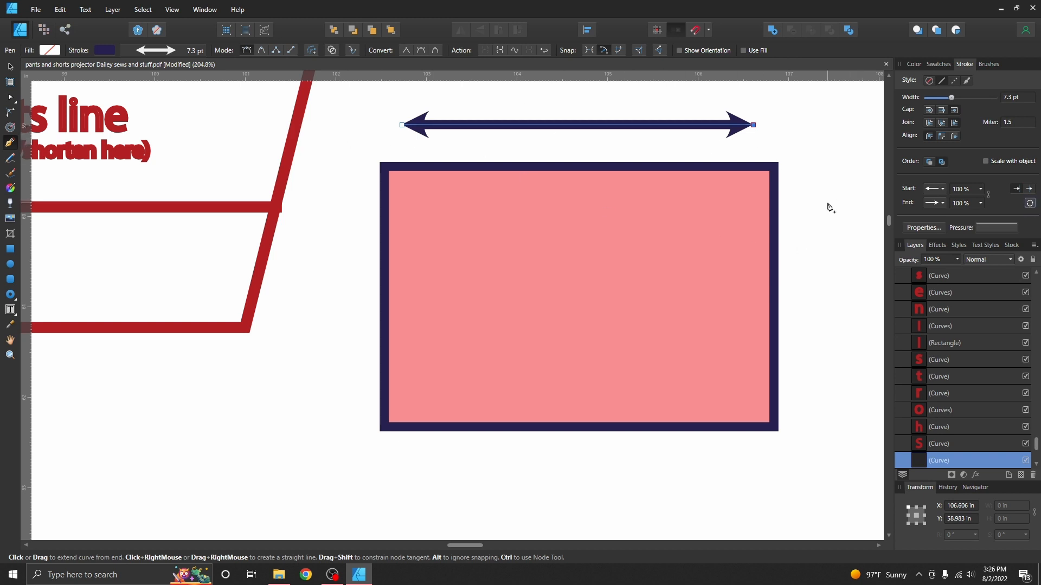
- Try the arrow line with no stroke and with a dashed stroke, and return it to a solid line style
{"action": "left_click", "coordinate": [930, 81]}
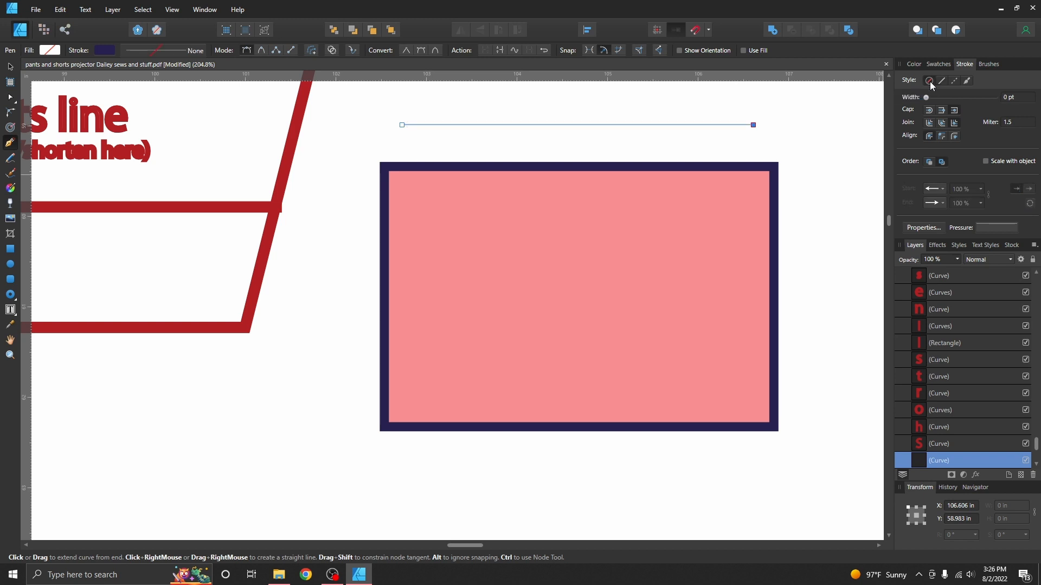
{"action": "left_click", "coordinate": [955, 82]}
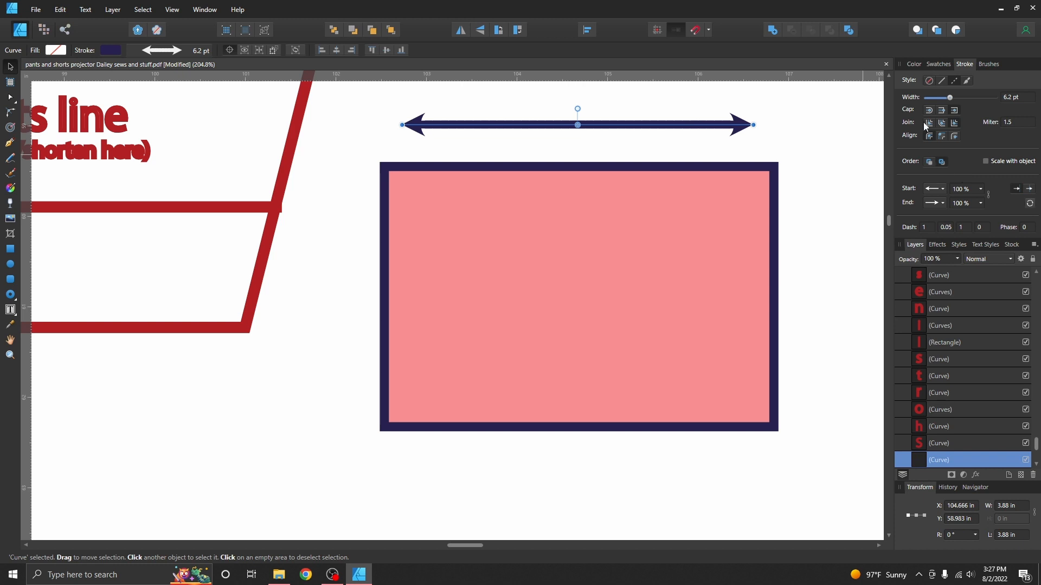
{"action": "left_click", "coordinate": [984, 64]}
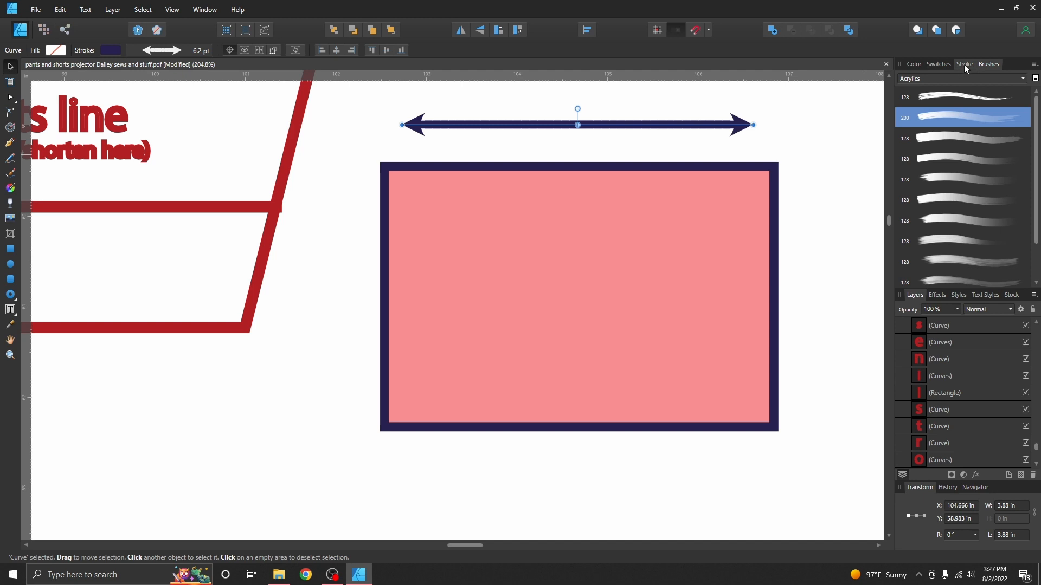
{"action": "left_click", "coordinate": [963, 64]}
{"action": "left_click", "coordinate": [941, 81]}
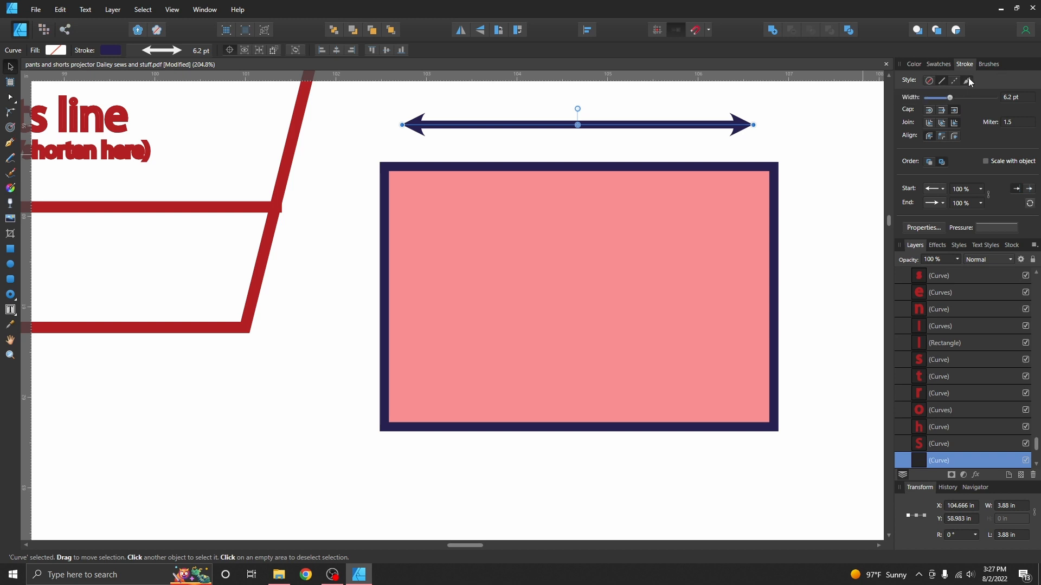
{"action": "left_click", "coordinate": [962, 63]}
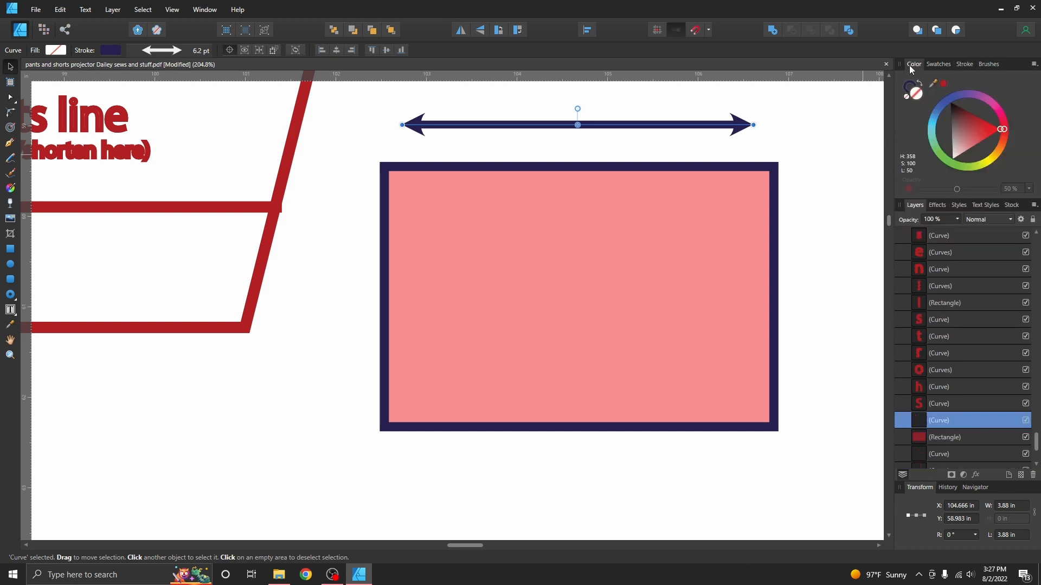
{"action": "left_click", "coordinate": [964, 64]}
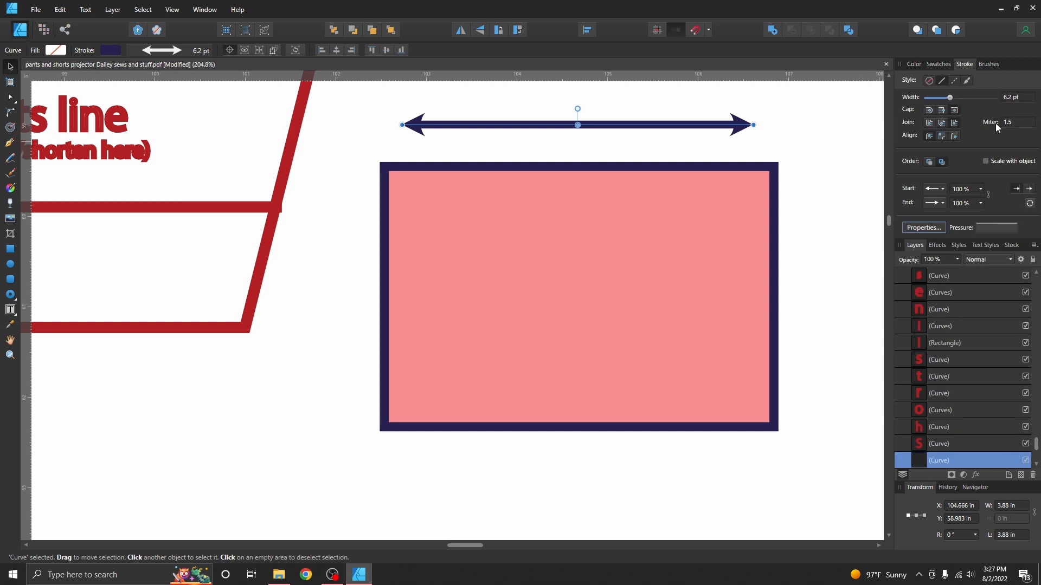
{"action": "left_click", "coordinate": [994, 67]}
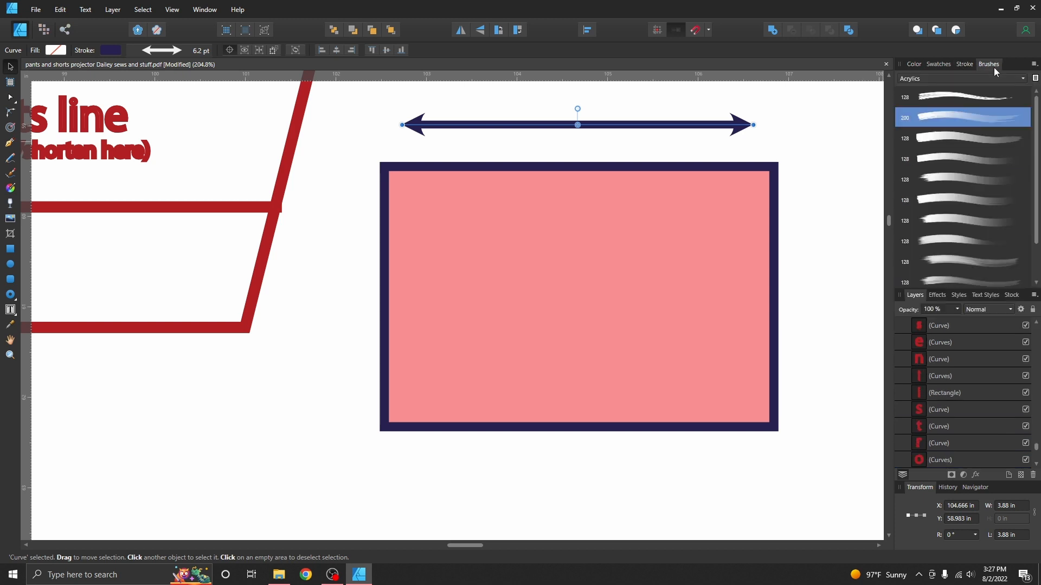
{"action": "left_click", "coordinate": [947, 65]}
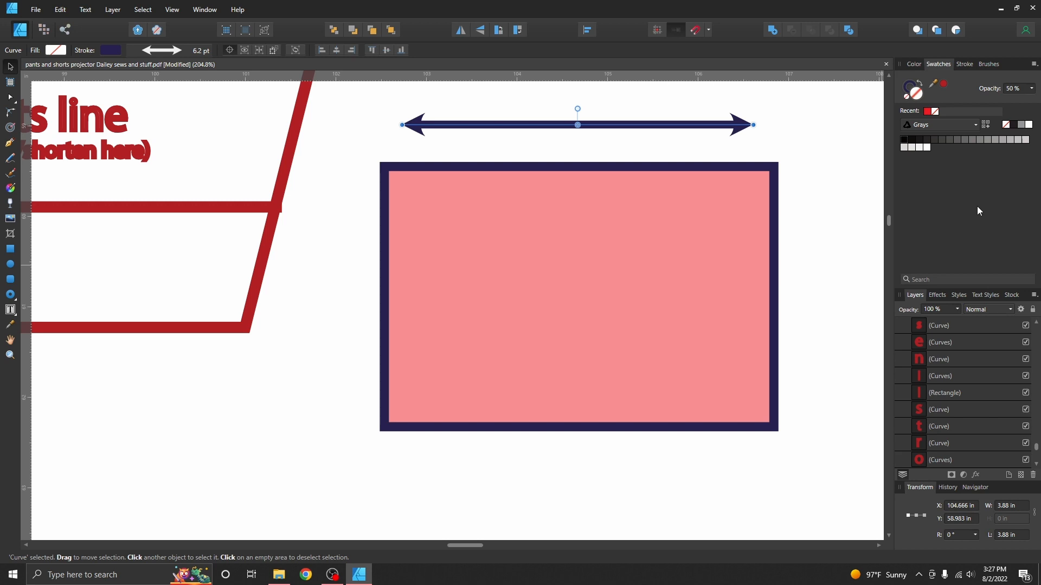
{"action": "left_click", "coordinate": [914, 65]}
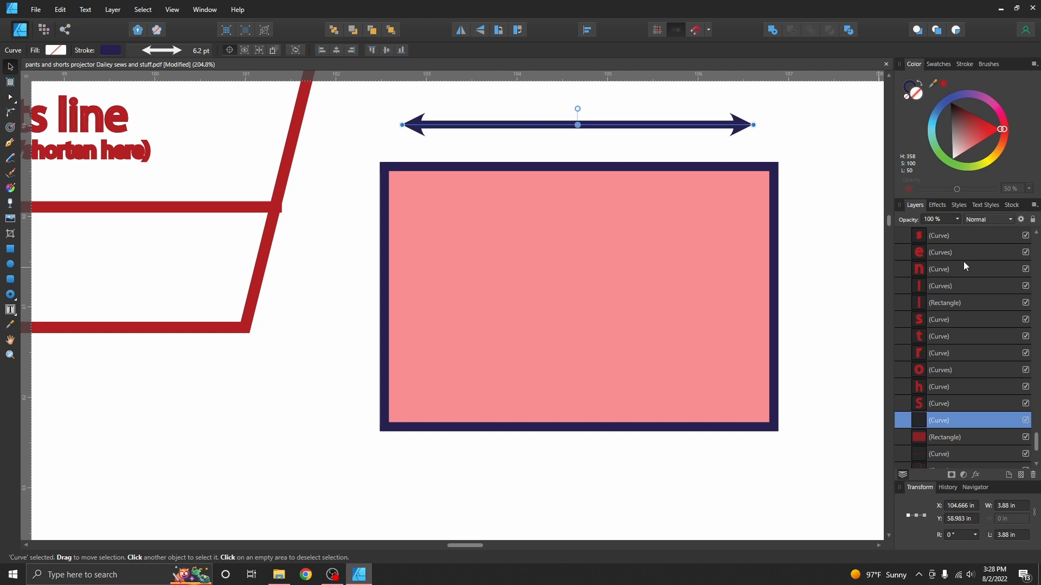
- Collapse the expanded 3M and NB size layers in the layer list
{"action": "scroll", "coordinate": [1020, 326], "scroll_direction": "up", "scroll_amount": 15}
{"action": "scroll", "coordinate": [967, 314], "scroll_direction": "down", "scroll_amount": 10}
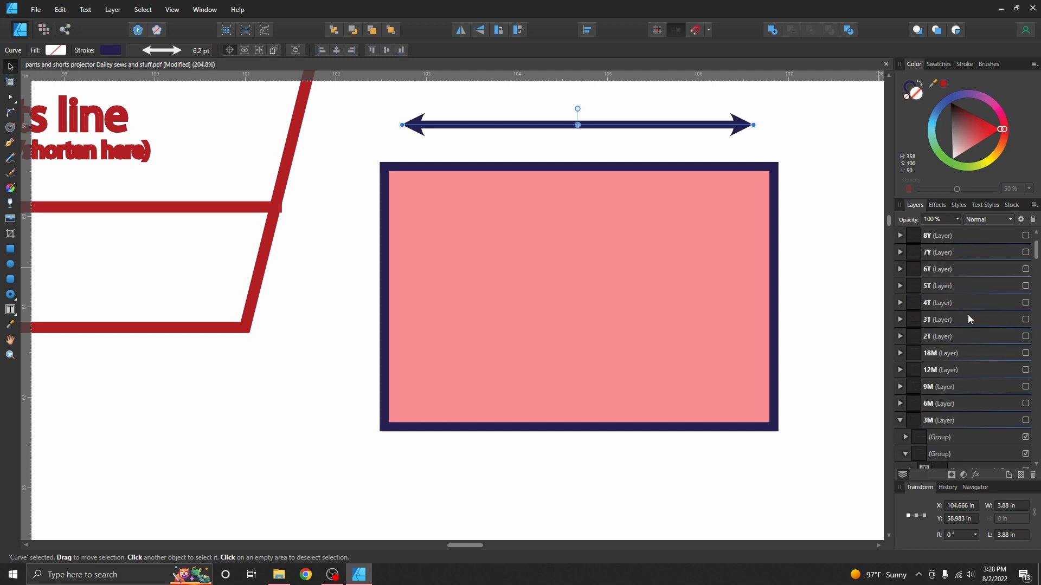
{"action": "scroll", "coordinate": [904, 276], "scroll_direction": "up", "scroll_amount": 6}
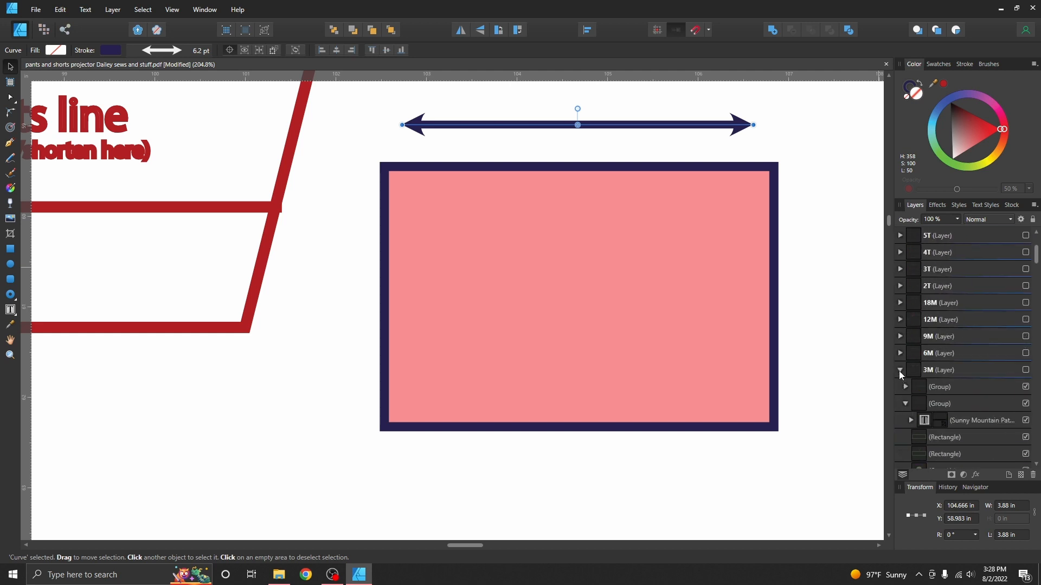
{"action": "left_click", "coordinate": [900, 371]}
{"action": "left_click", "coordinate": [900, 387]}
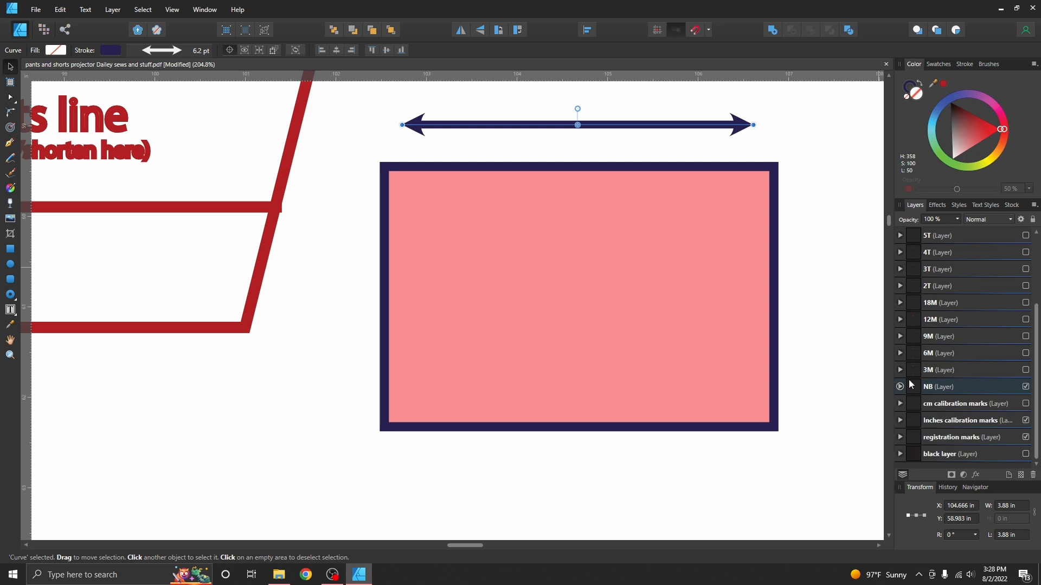
- Make the notes layer and all size layers from 12Y down to 3M visible, and clear the selection on the canvas
{"action": "scroll", "coordinate": [914, 362], "scroll_direction": "up", "scroll_amount": 3}
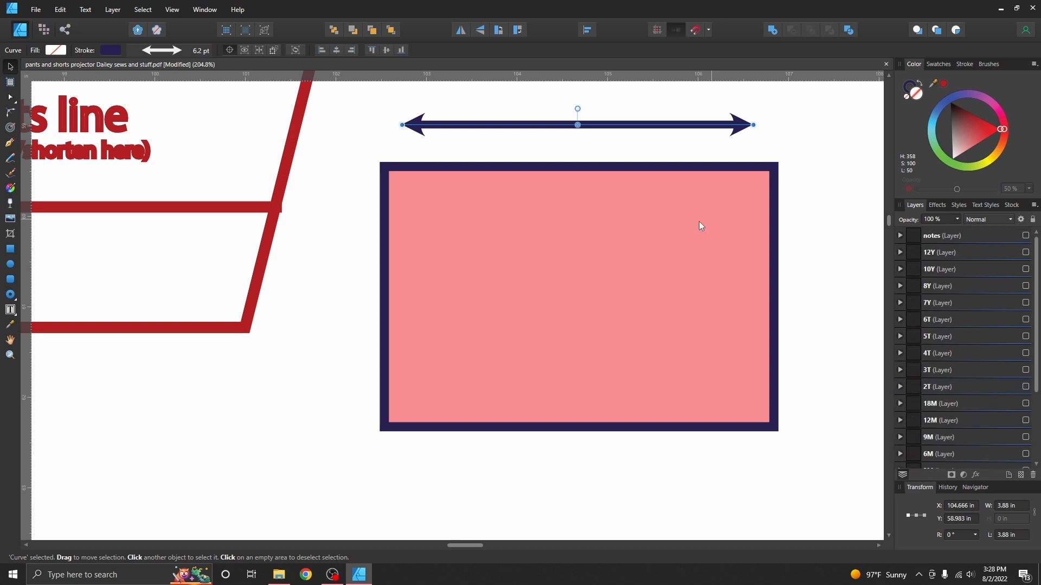
{"action": "scroll", "coordinate": [578, 259], "scroll_direction": "down", "scroll_amount": 10}
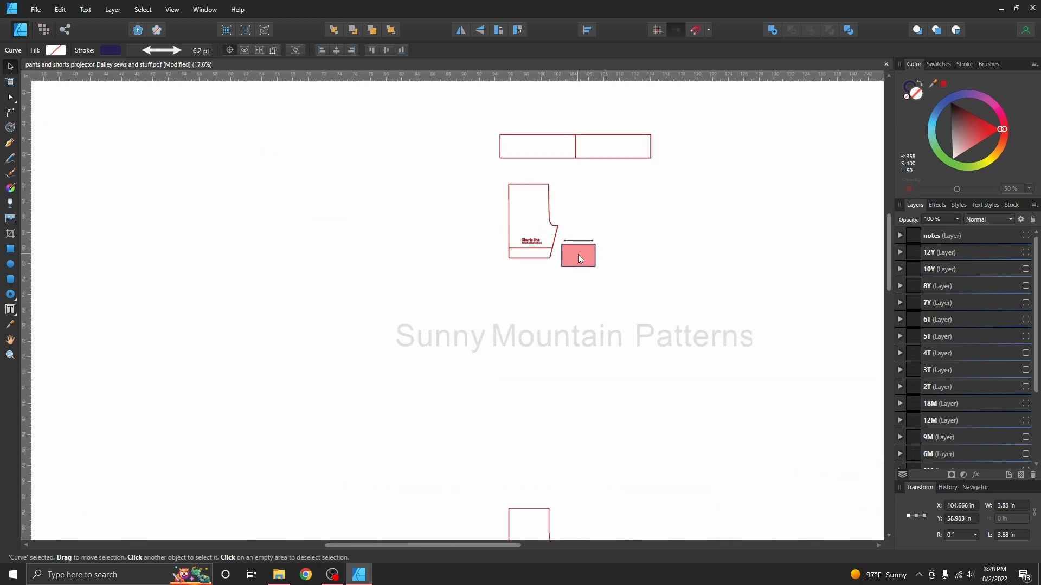
{"action": "scroll", "coordinate": [578, 254], "scroll_direction": "down", "scroll_amount": 2}
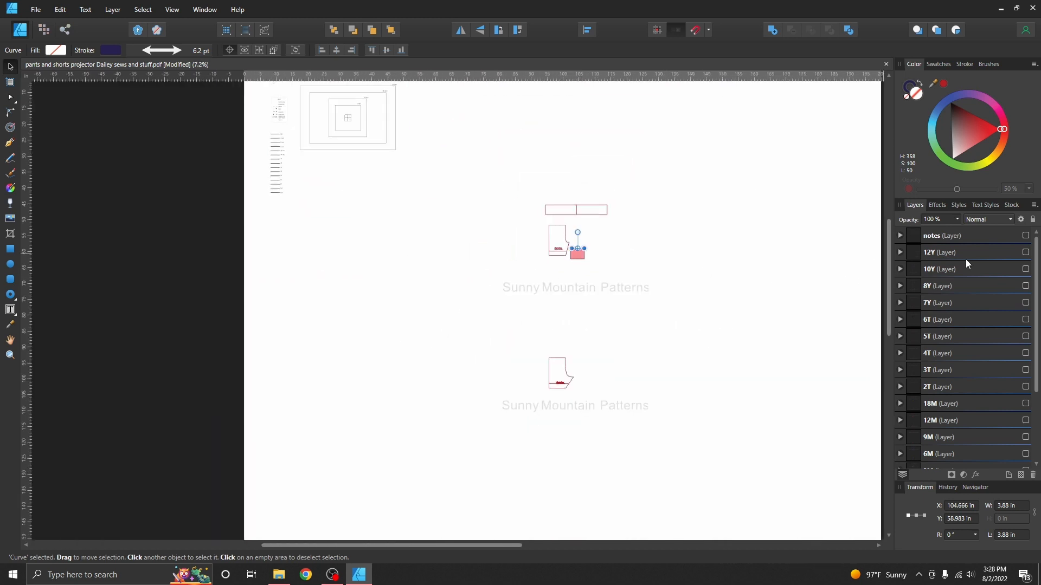
{"action": "left_click", "coordinate": [1025, 237]}
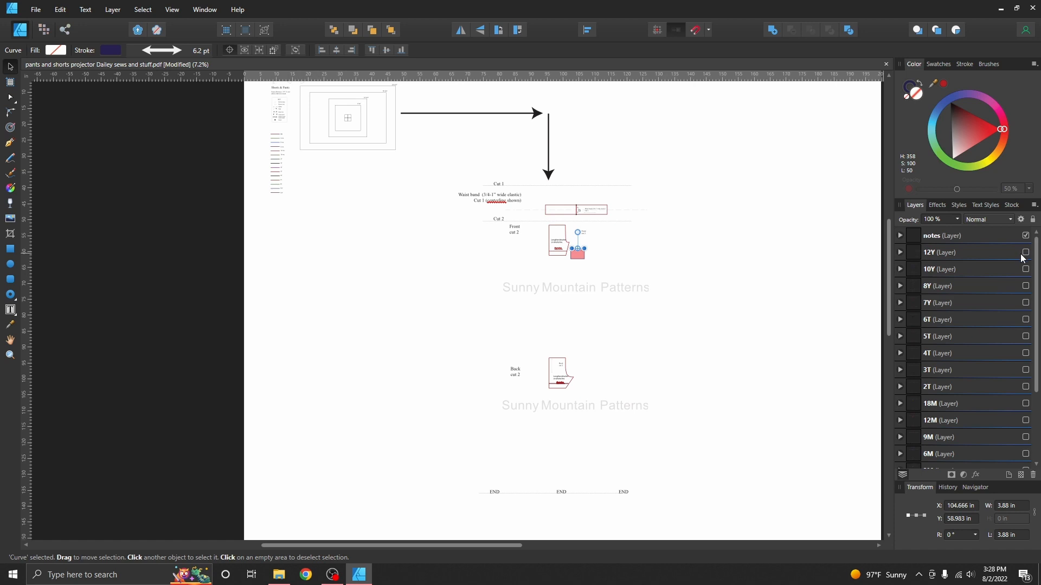
{"action": "left_click", "coordinate": [1025, 254]}
{"action": "left_click", "coordinate": [1025, 269]}
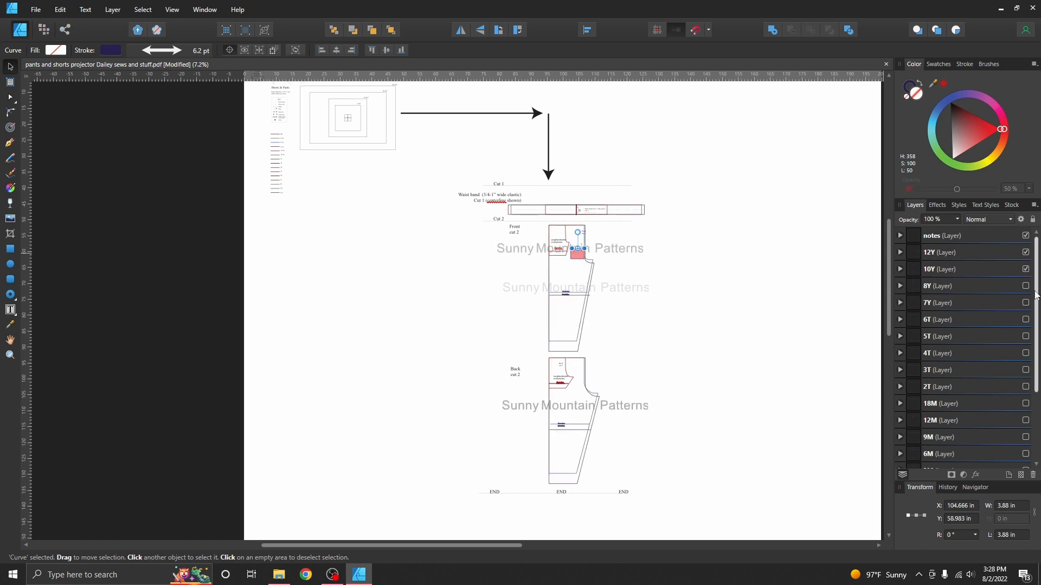
{"action": "left_click", "coordinate": [1025, 285]}
{"action": "left_click", "coordinate": [1025, 303]}
{"action": "left_click", "coordinate": [1025, 319]}
{"action": "left_click", "coordinate": [1025, 336]}
{"action": "left_click", "coordinate": [1025, 352]}
{"action": "left_click", "coordinate": [1025, 370]}
{"action": "left_click", "coordinate": [1025, 386]}
{"action": "left_click", "coordinate": [1025, 403]}
{"action": "left_click", "coordinate": [1025, 420]}
{"action": "left_click", "coordinate": [1025, 437]}
{"action": "scroll", "coordinate": [1025, 437], "scroll_direction": "down", "scroll_amount": 2}
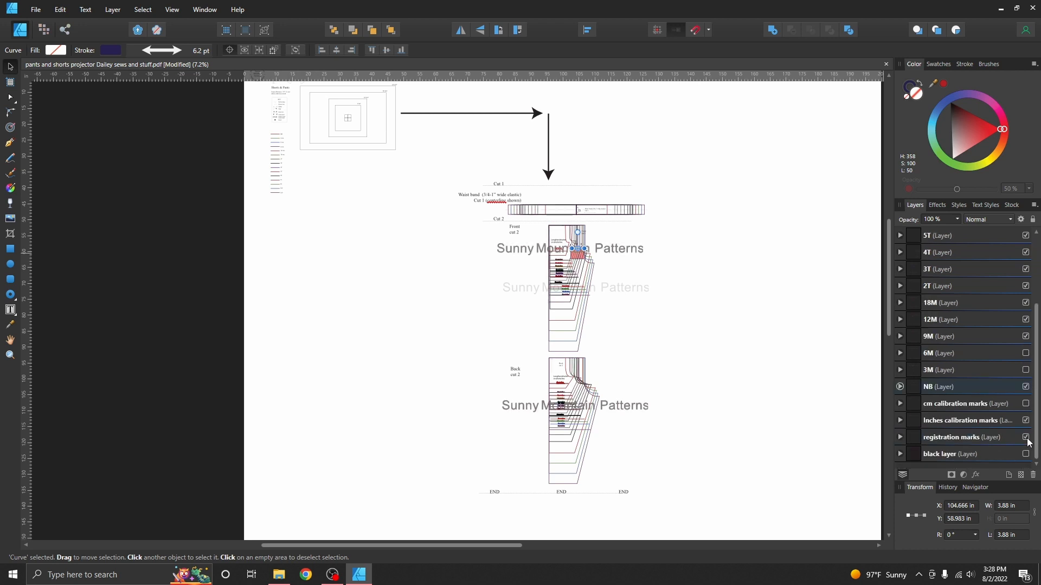
{"action": "left_click", "coordinate": [1025, 352]}
{"action": "left_click", "coordinate": [1025, 370]}
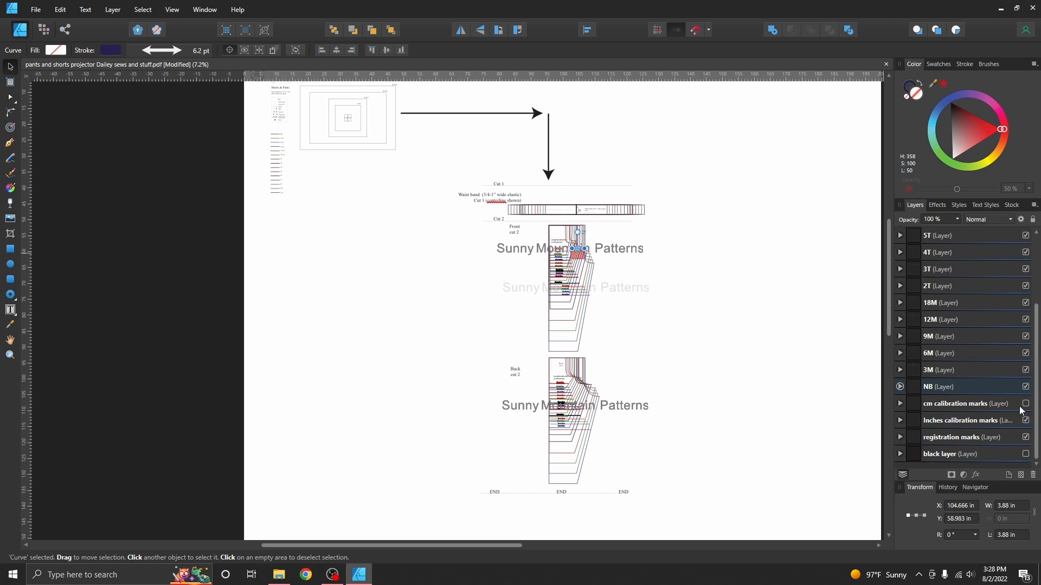
{"action": "left_click", "coordinate": [758, 368]}
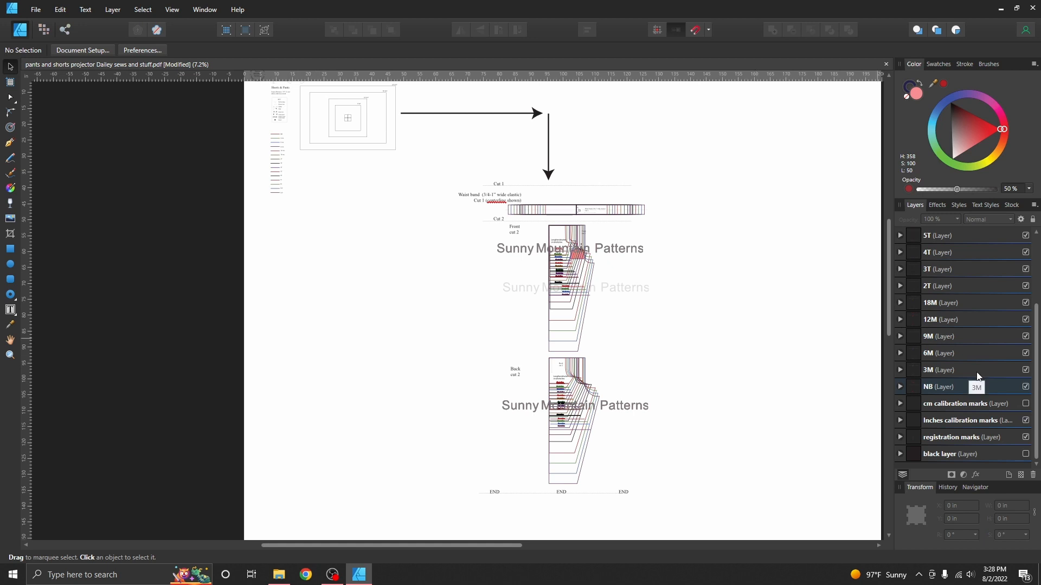
- Try the black layer as a dark background, hide it again, and check which objects it contains
{"action": "left_click", "coordinate": [1025, 454]}
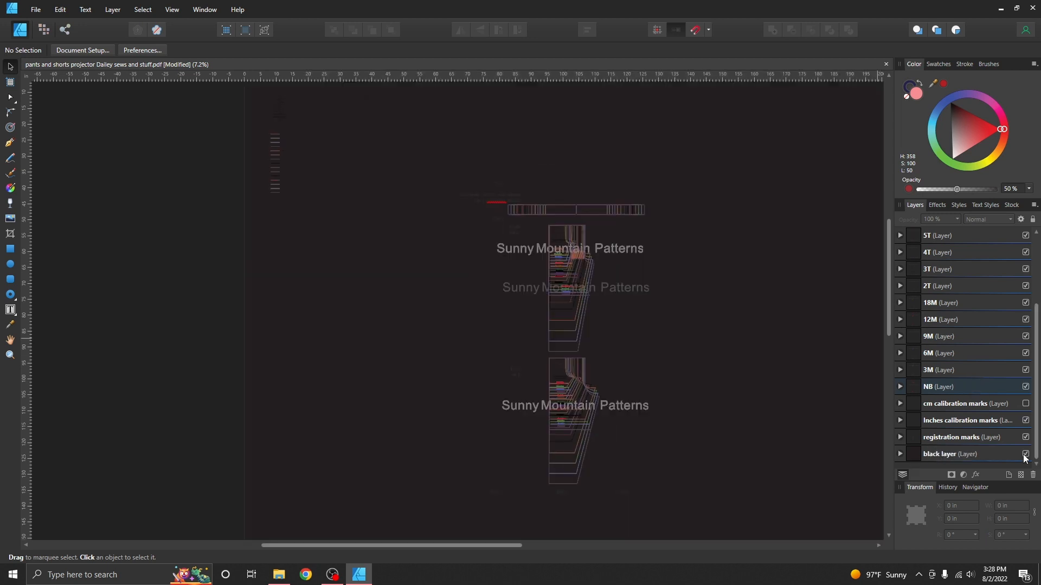
{"action": "left_click", "coordinate": [1025, 454]}
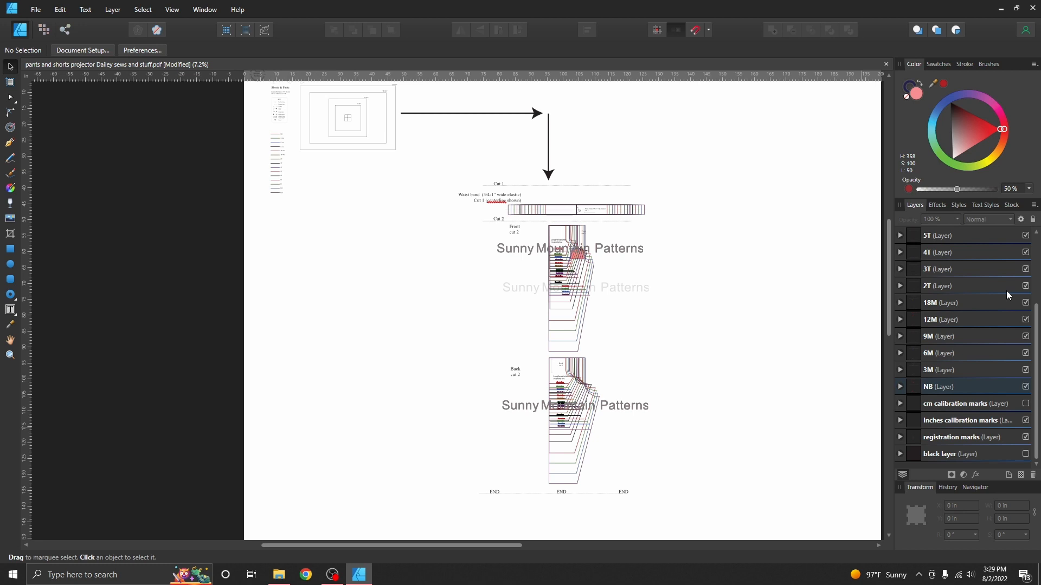
{"action": "left_click", "coordinate": [900, 454]}
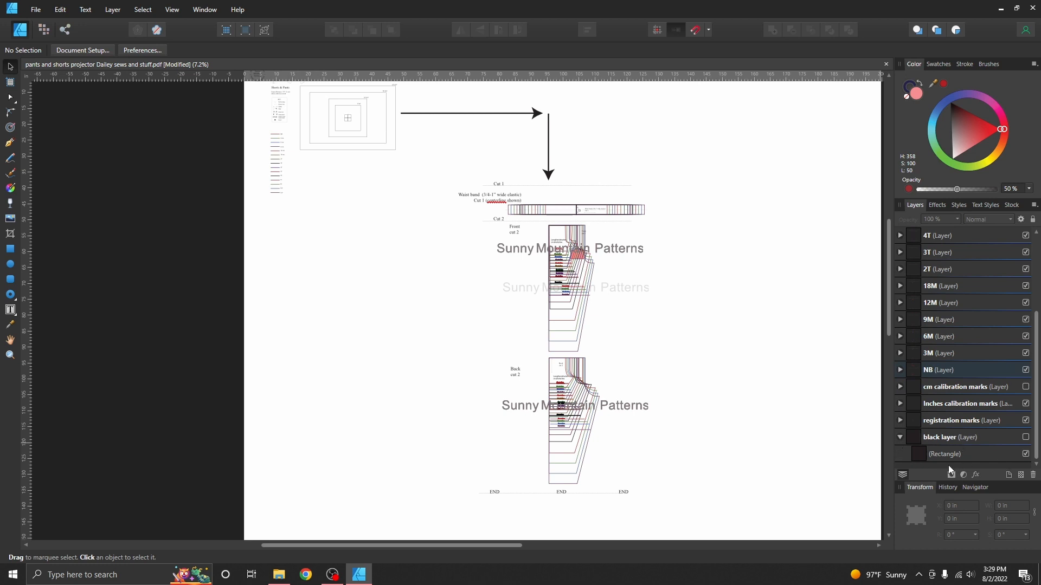
{"action": "left_click", "coordinate": [899, 437]}
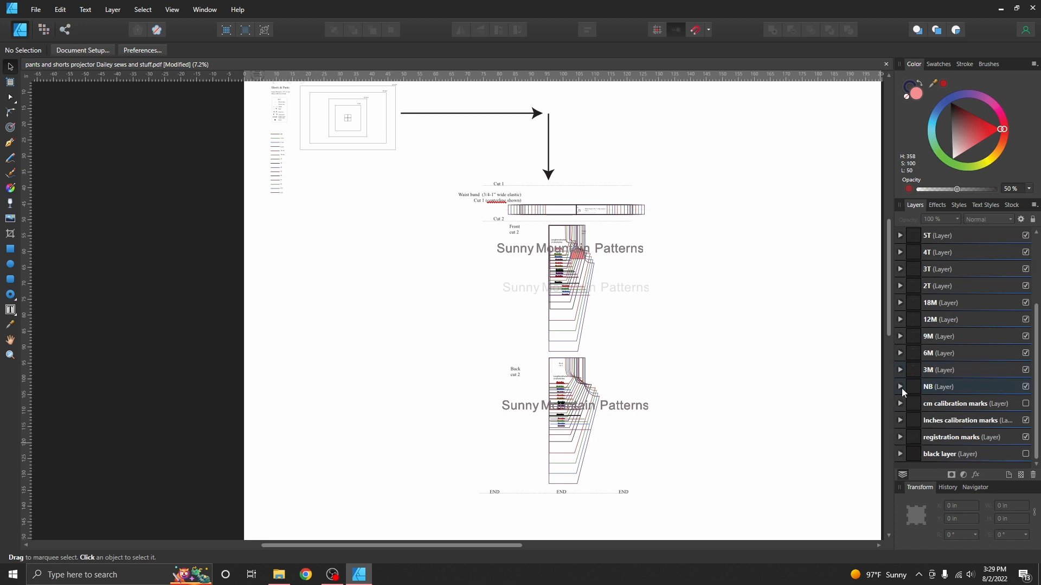
- Inspect the contents of the 6M size layer and briefly hide the layer before restoring it
{"action": "left_click", "coordinate": [899, 353]}
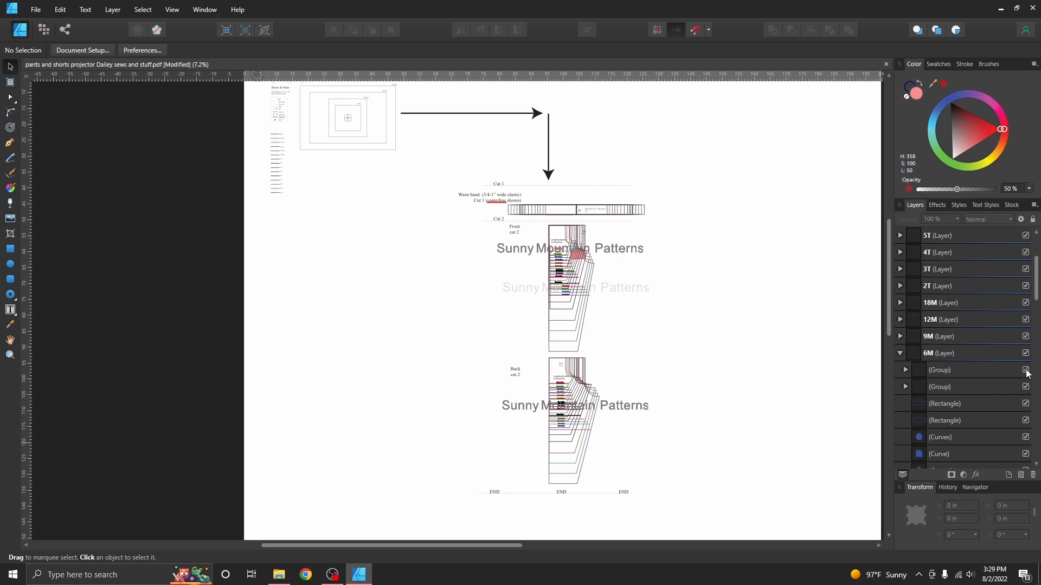
{"action": "left_click", "coordinate": [1026, 353]}
{"action": "left_click", "coordinate": [1026, 354]}
{"action": "left_click", "coordinate": [900, 354]}
- Inspect the contents of the 12Y size layer and switch the layer's visibility off and back on
{"action": "scroll", "coordinate": [961, 350], "scroll_direction": "up", "scroll_amount": 3}
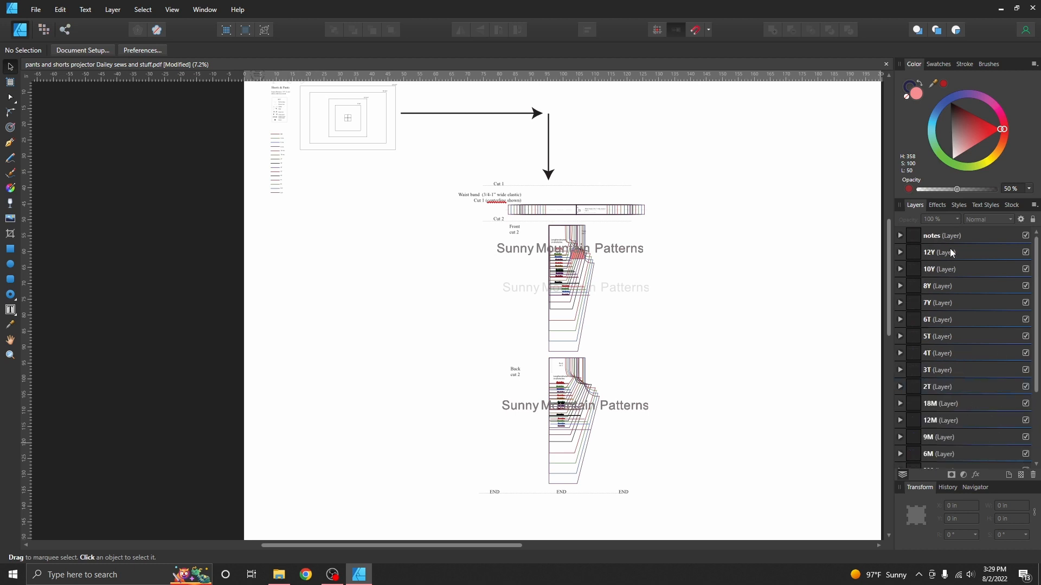
{"action": "left_click", "coordinate": [900, 252]}
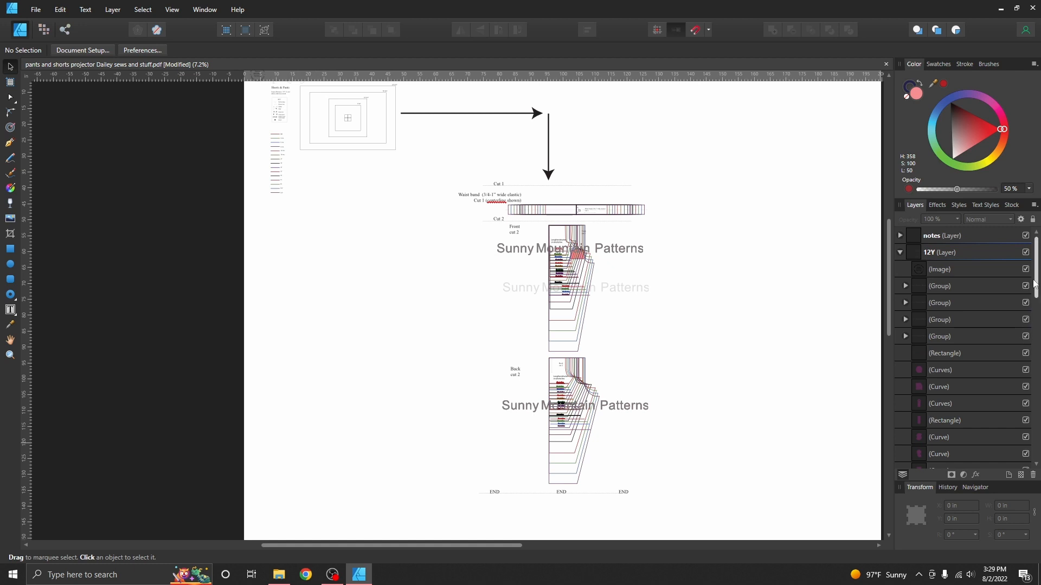
{"action": "left_click", "coordinate": [901, 253]}
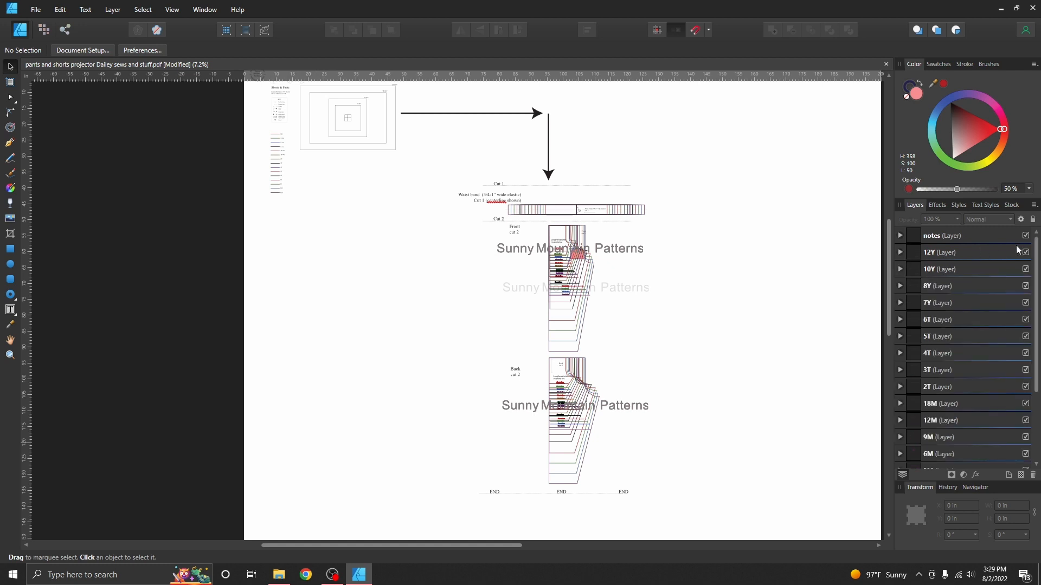
{"action": "left_click", "coordinate": [1027, 252]}
{"action": "left_click", "coordinate": [1026, 252]}
- Try deleting the 12Y size layer, undo the deletion, and clear the selection
{"action": "left_click", "coordinate": [932, 253]}
{"action": "key", "text": "Delete"}
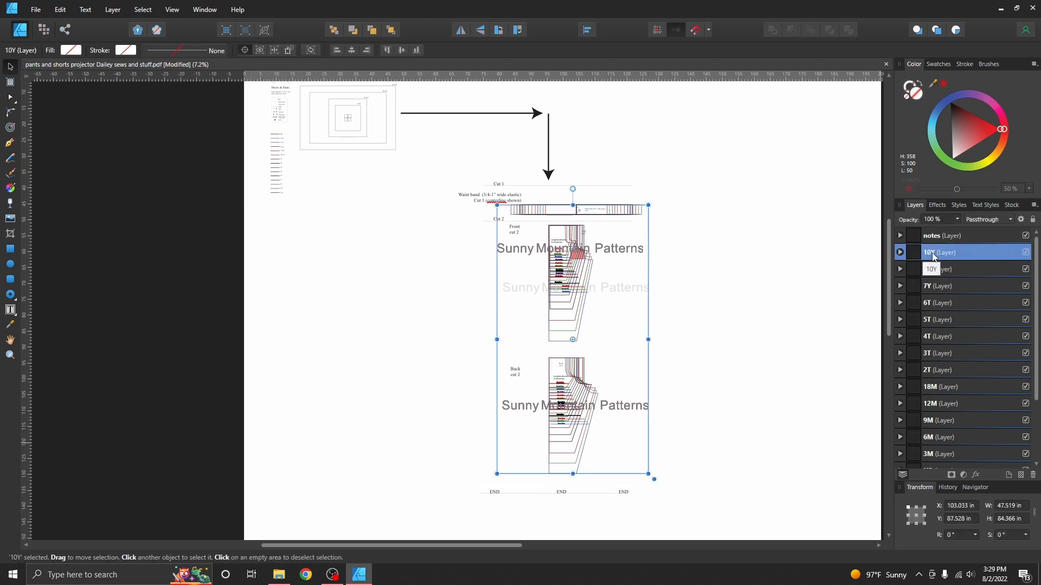
{"action": "key", "text": "ctrl+z"}
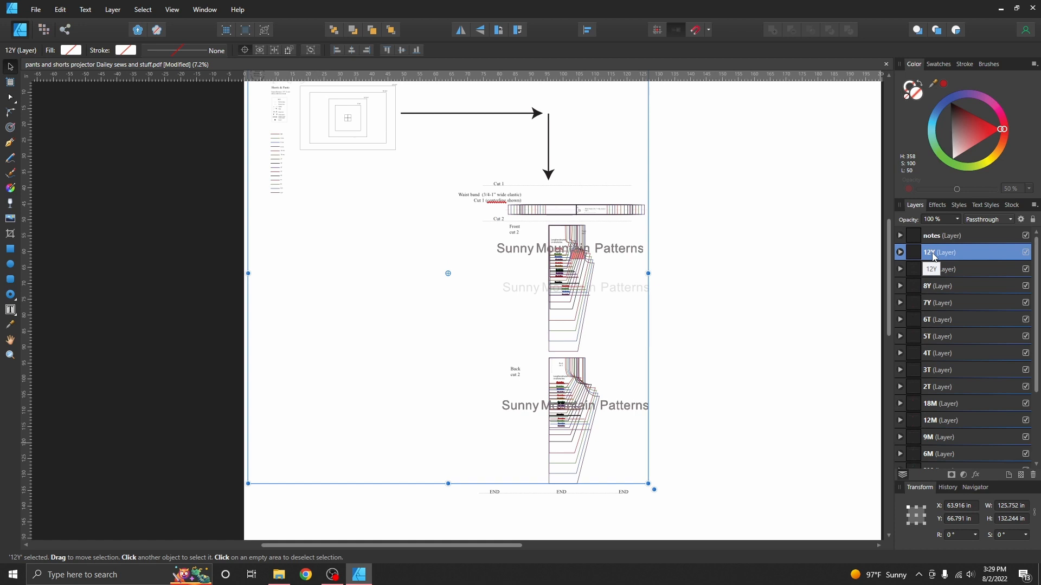
{"action": "left_click", "coordinate": [828, 294]}
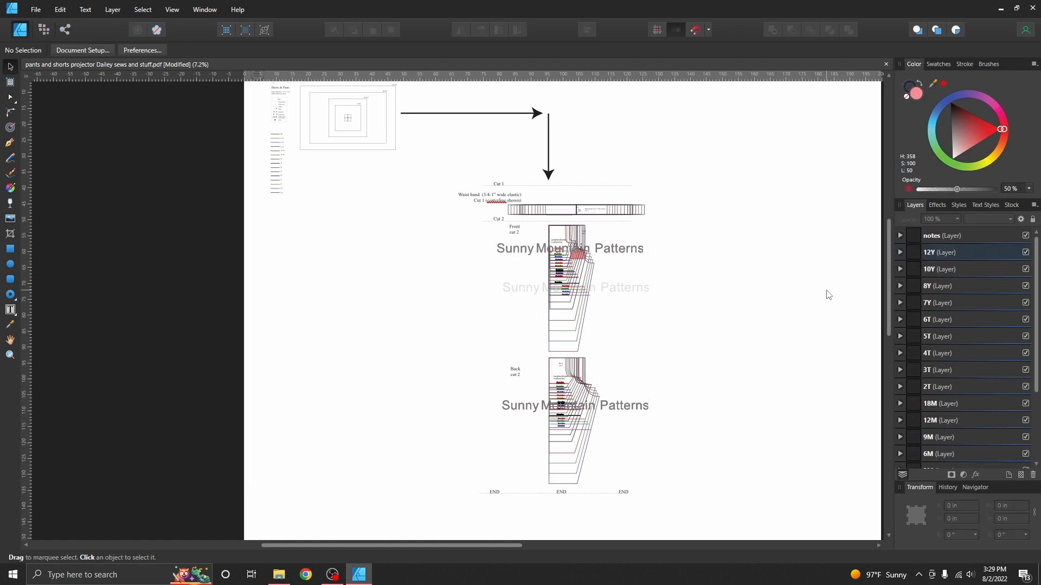
- Look over the layer effects, style presets, text styles and stock photo source, and return to the layer list
{"action": "left_click", "coordinate": [937, 204]}
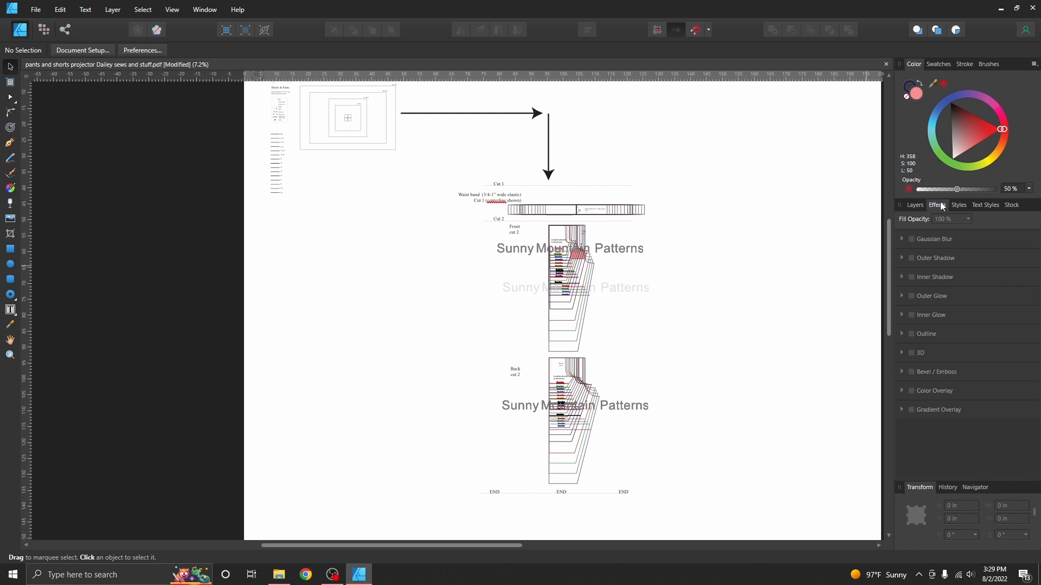
{"action": "left_click", "coordinate": [960, 207]}
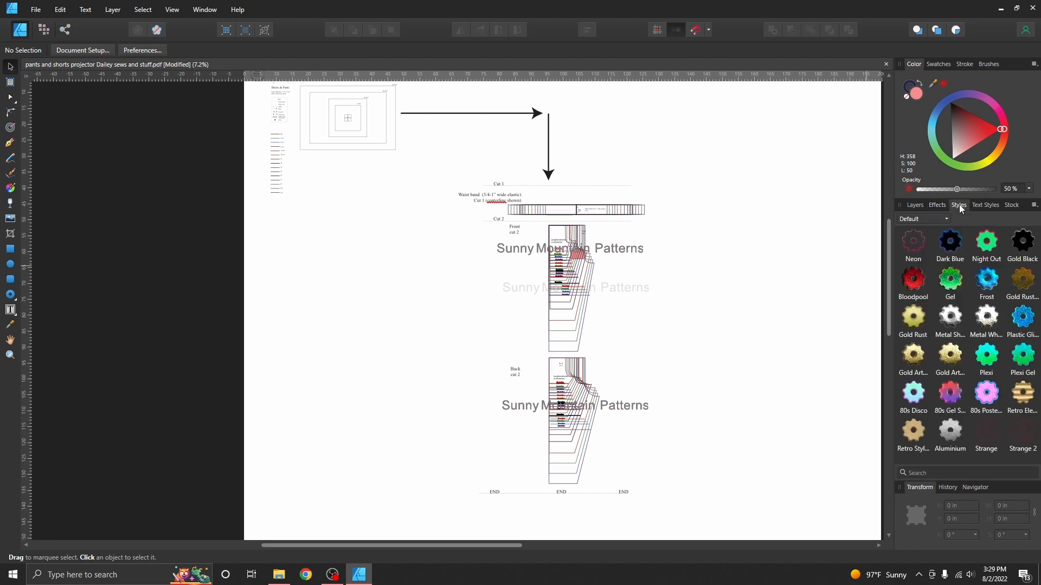
{"action": "left_click", "coordinate": [976, 206]}
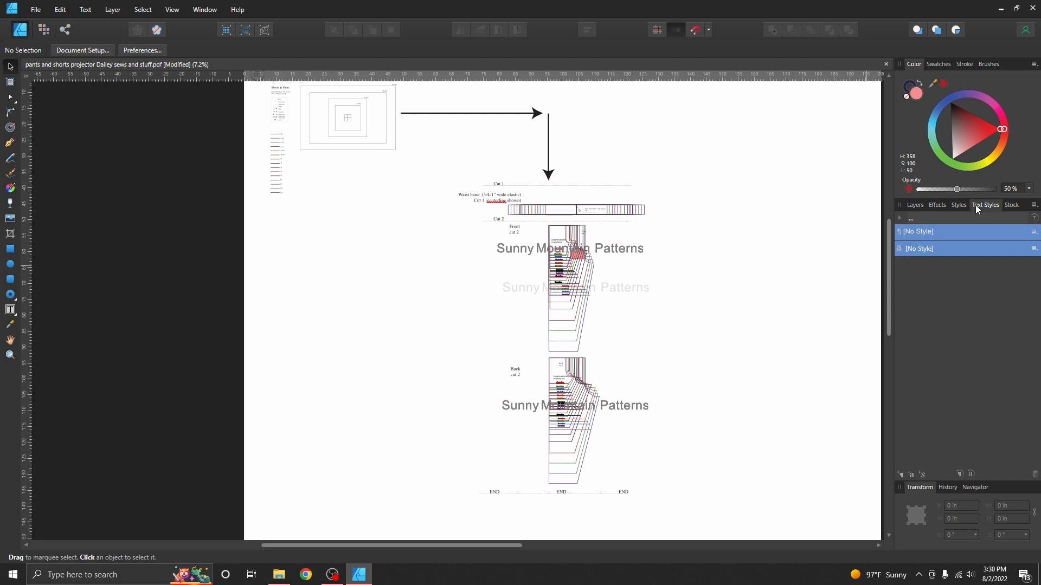
{"action": "left_click", "coordinate": [1005, 209]}
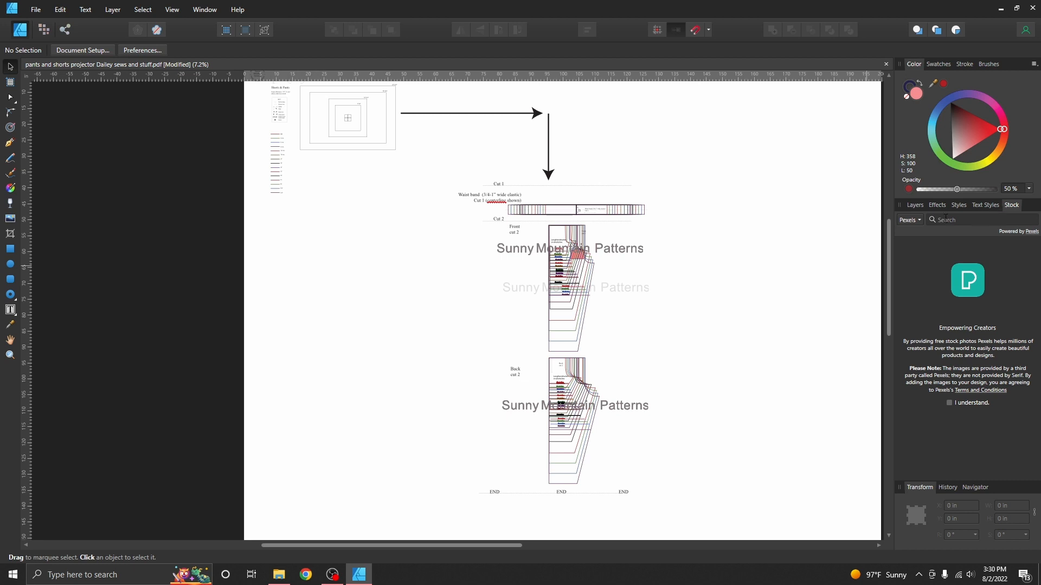
{"action": "left_click", "coordinate": [915, 206]}
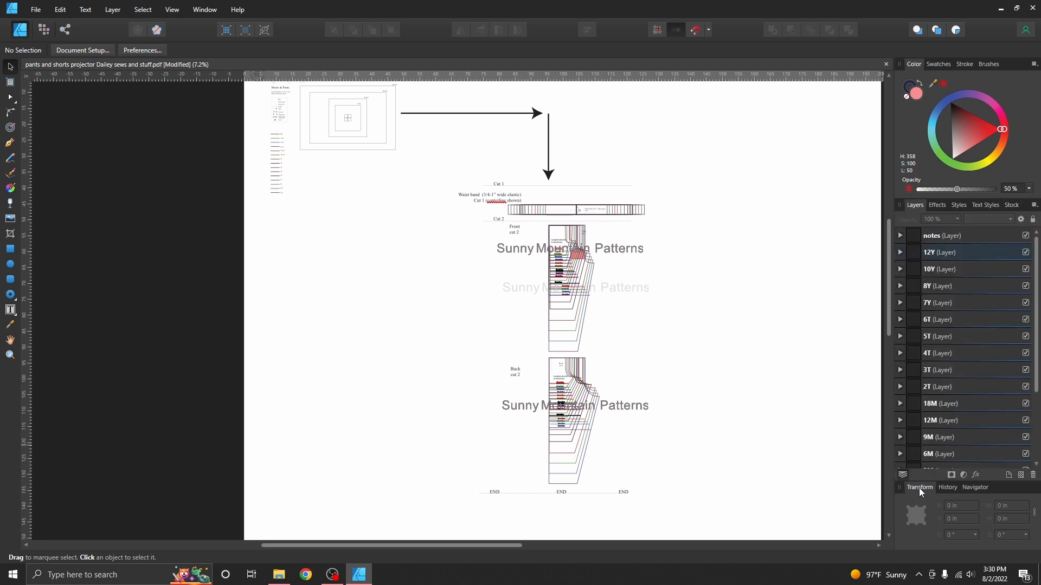
- Look back through the document's earlier edit history and show the navigator overview of the page
{"action": "left_click", "coordinate": [947, 488]}
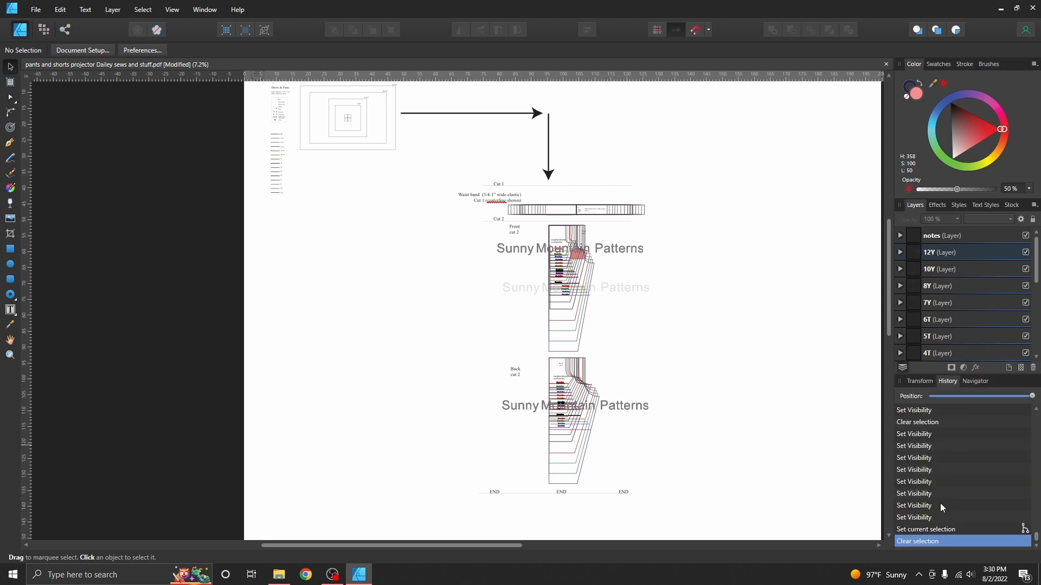
{"action": "scroll", "coordinate": [940, 503], "scroll_direction": "up", "scroll_amount": 10}
{"action": "scroll", "coordinate": [940, 503], "scroll_direction": "up", "scroll_amount": 5}
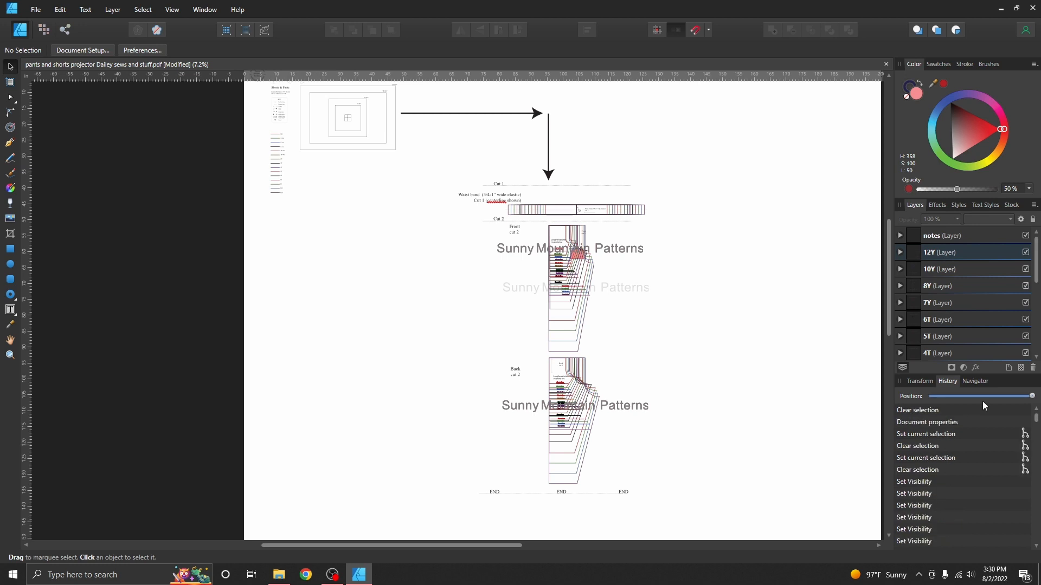
{"action": "left_click", "coordinate": [990, 382]}
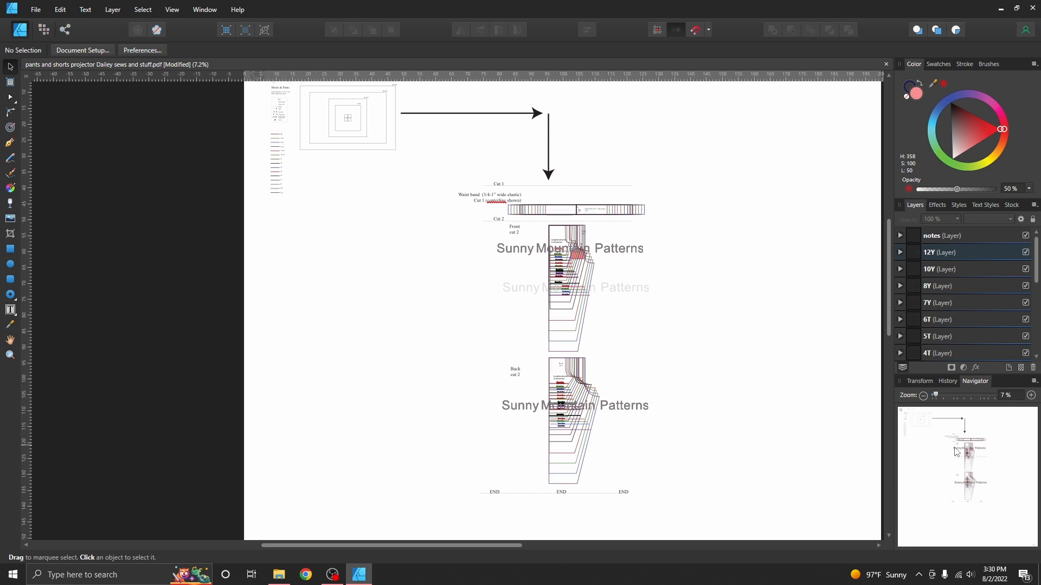
- Set the view zoom to 32% with the Zoom tool and zoom in on the nested calibration rectangles from 8"x8" to 20"x30"
{"action": "left_click", "coordinate": [10, 356]}
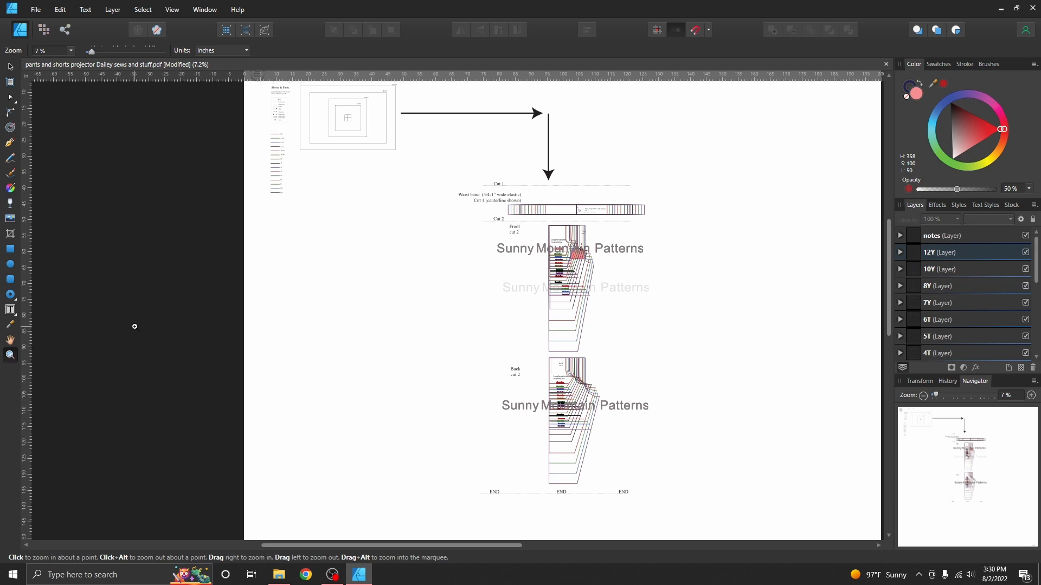
{"action": "left_click", "coordinate": [56, 47]}
{"action": "type", "text": "32"}
{"action": "key", "text": "Return"}
{"action": "left_click", "coordinate": [282, 359]}
{"action": "left_click", "coordinate": [282, 359]}
{"action": "scroll", "coordinate": [282, 359], "scroll_direction": "left", "scroll_amount": 10}
{"action": "scroll", "coordinate": [283, 359], "scroll_direction": "down", "scroll_amount": 10}
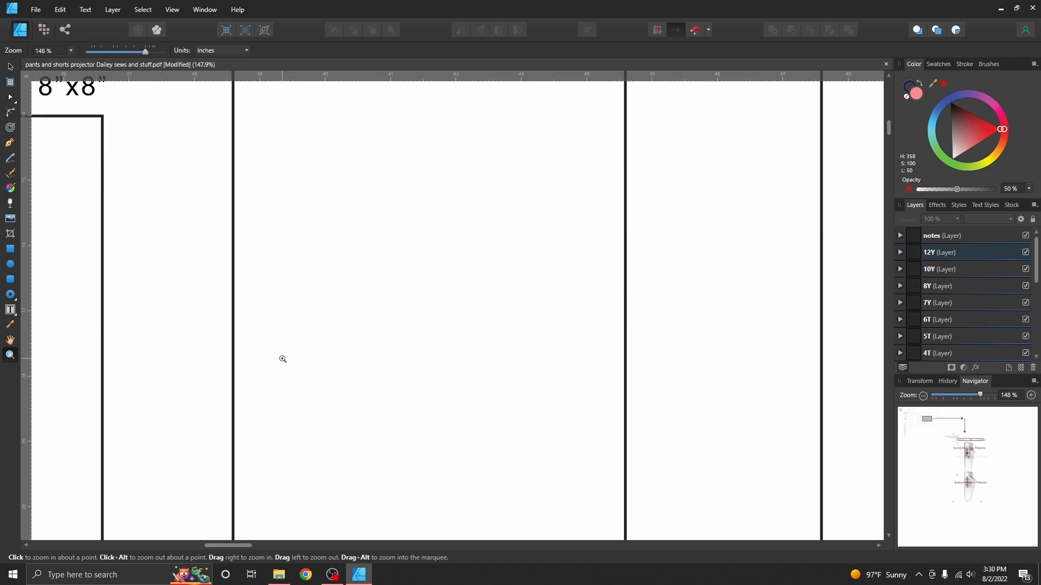
{"action": "scroll", "coordinate": [282, 359], "scroll_direction": "down", "scroll_amount": 5}
{"action": "scroll", "coordinate": [282, 359], "scroll_direction": "left", "scroll_amount": 7}
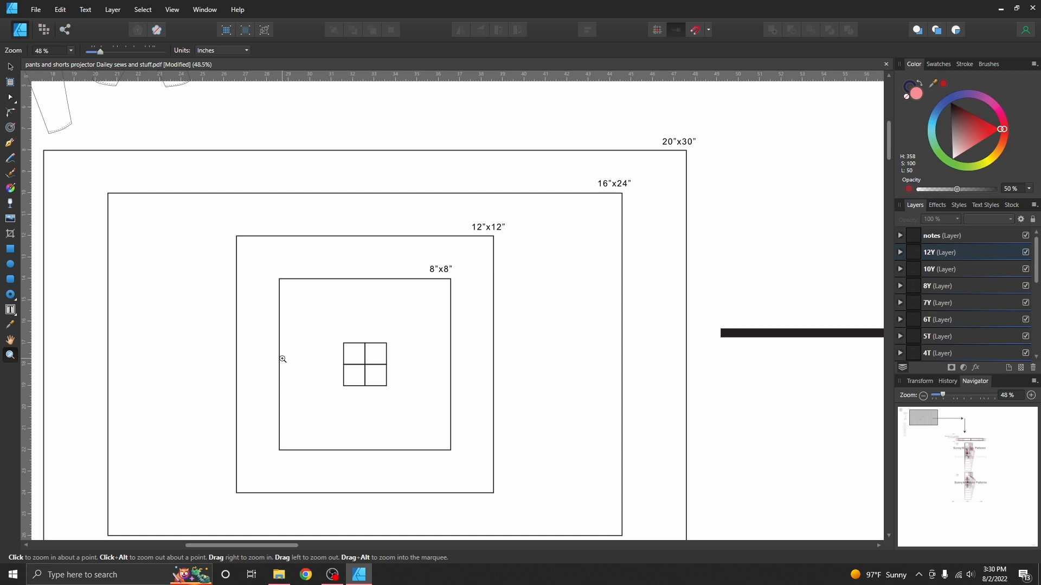
{"action": "scroll", "coordinate": [282, 359], "scroll_direction": "down", "scroll_amount": 3}
{"action": "scroll", "coordinate": [283, 359], "scroll_direction": "left", "scroll_amount": 4}
{"action": "scroll", "coordinate": [282, 358], "scroll_direction": "up", "scroll_amount": 1}
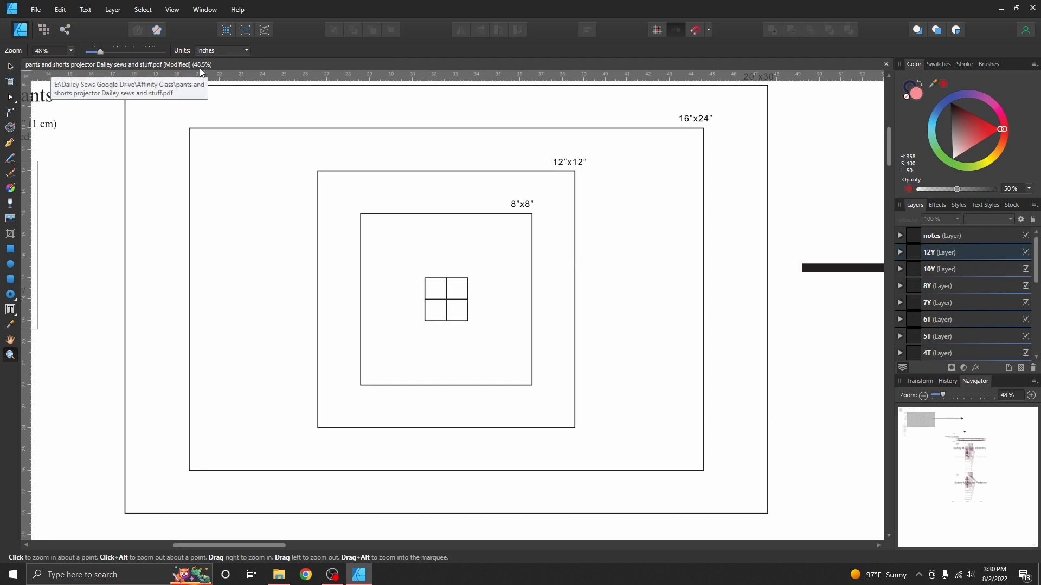
- Set the view zoom to exactly 32.4% with the calibration rectangles in view
{"action": "key", "text": "ctrl+minus"}
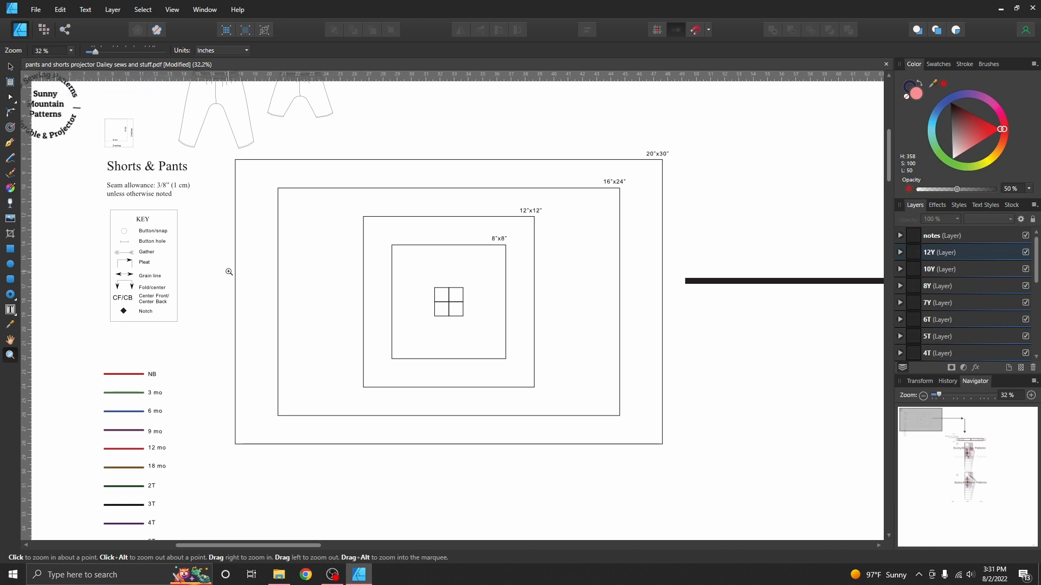
{"action": "left_click", "coordinate": [48, 50]}
{"action": "type", "text": "32.4"}
{"action": "key", "text": "Return"}
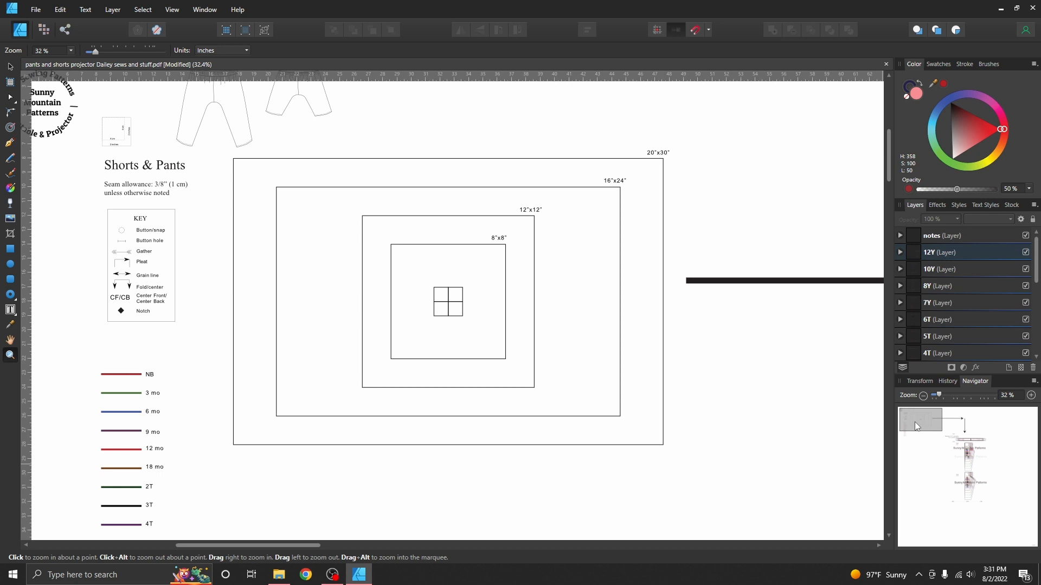
- Move the navigator view to the front pants pattern piece and set the zoom to 33.5%
{"action": "left_click_drag", "start_coordinate": [915, 422], "coordinate": [968, 457]}
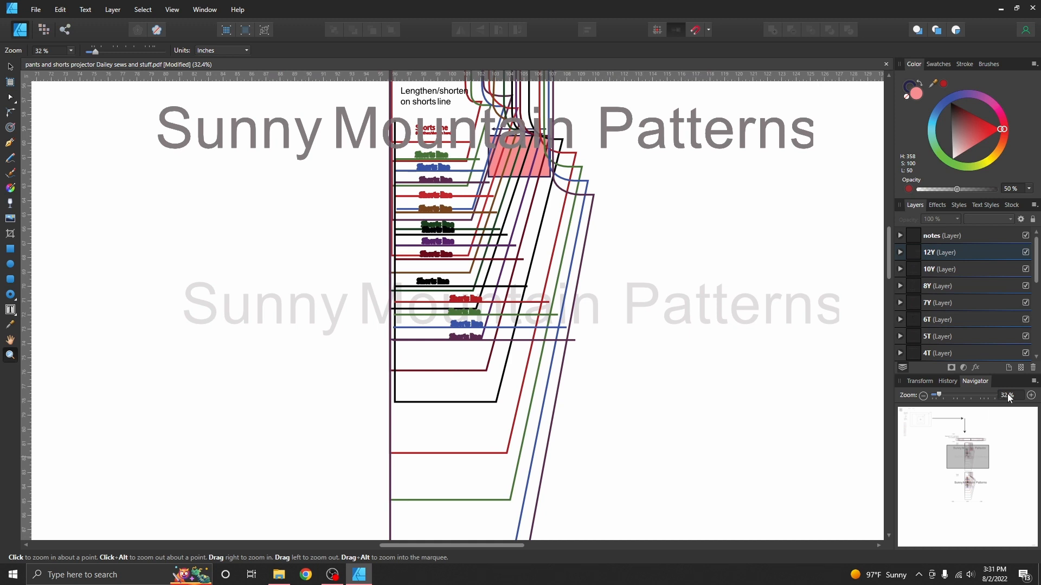
{"action": "type", "text": "33.5"}
{"action": "key", "text": "Return"}
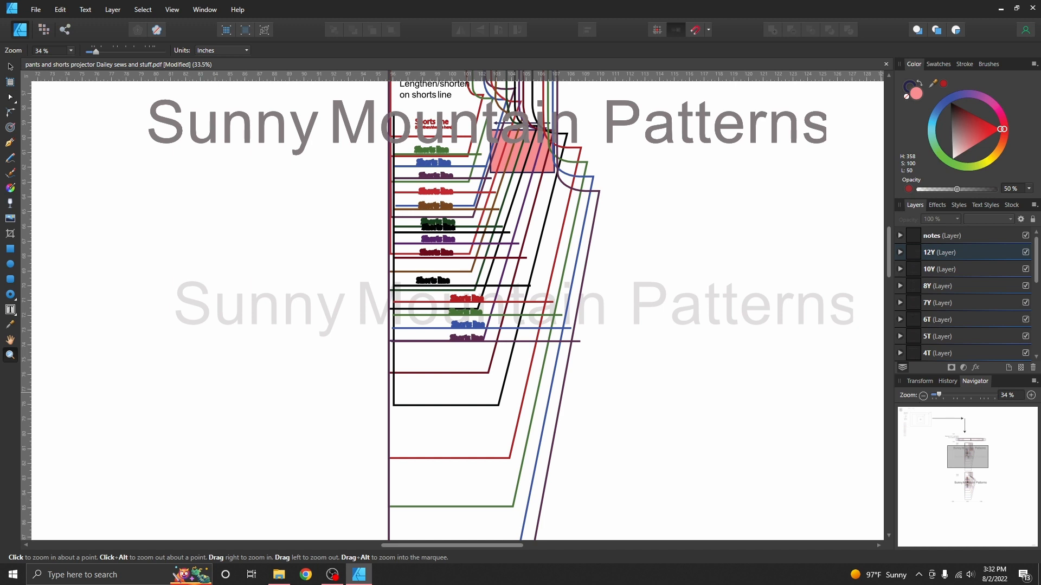
- Zoom out to 15% with the navigator and zoom back in to 20% on the front piece with the Zoom tool
{"action": "left_click", "coordinate": [923, 396]}
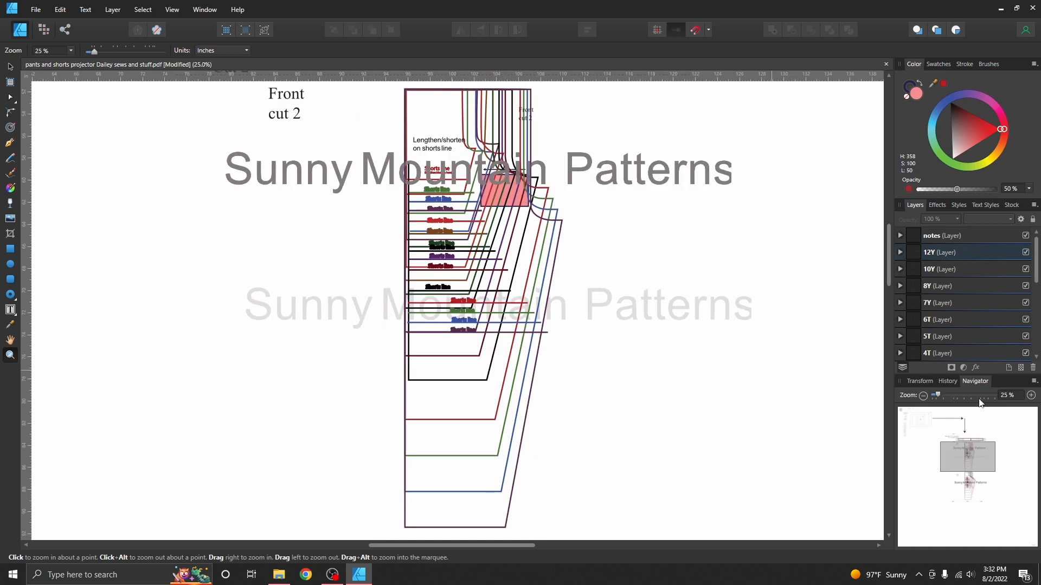
{"action": "left_click", "coordinate": [923, 396]}
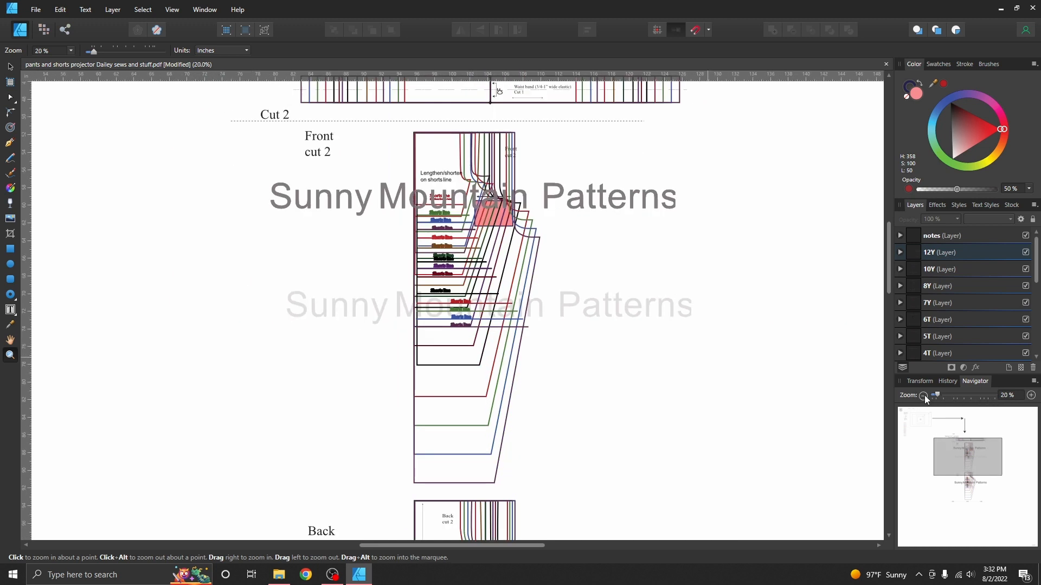
{"action": "left_click", "coordinate": [923, 395]}
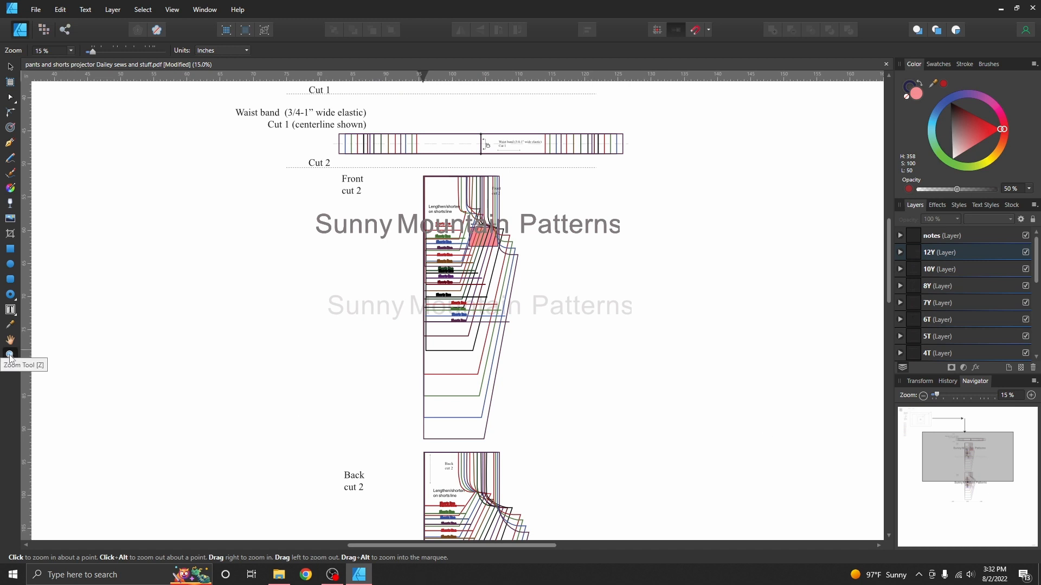
{"action": "left_click", "coordinate": [403, 281]}
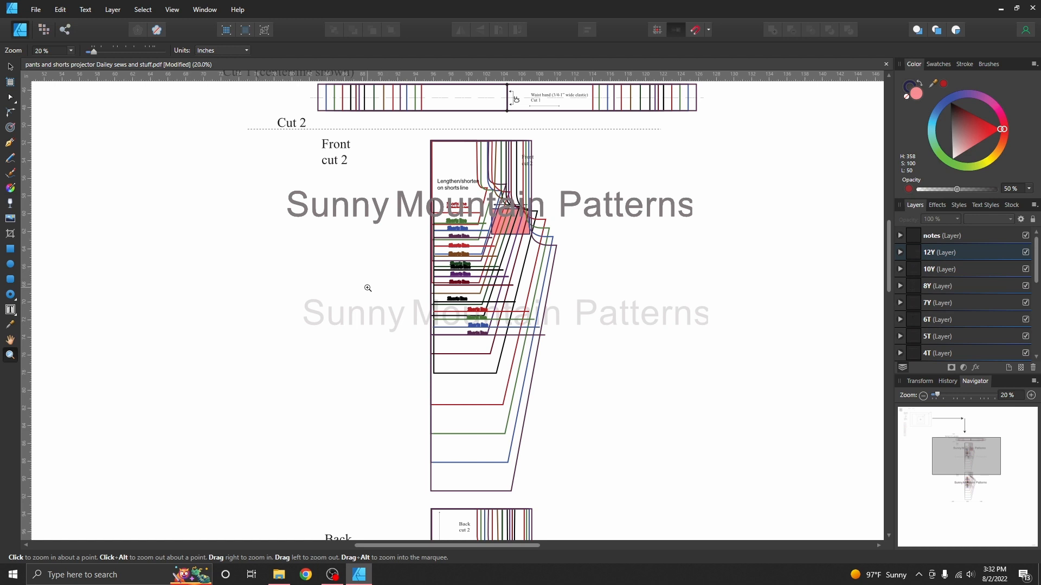
- Move around the page vertically and horizontally, zoom in on the watermark text, and zoom out to the whole page at about 3%
{"action": "scroll", "coordinate": [368, 288], "scroll_direction": "up", "scroll_amount": 10}
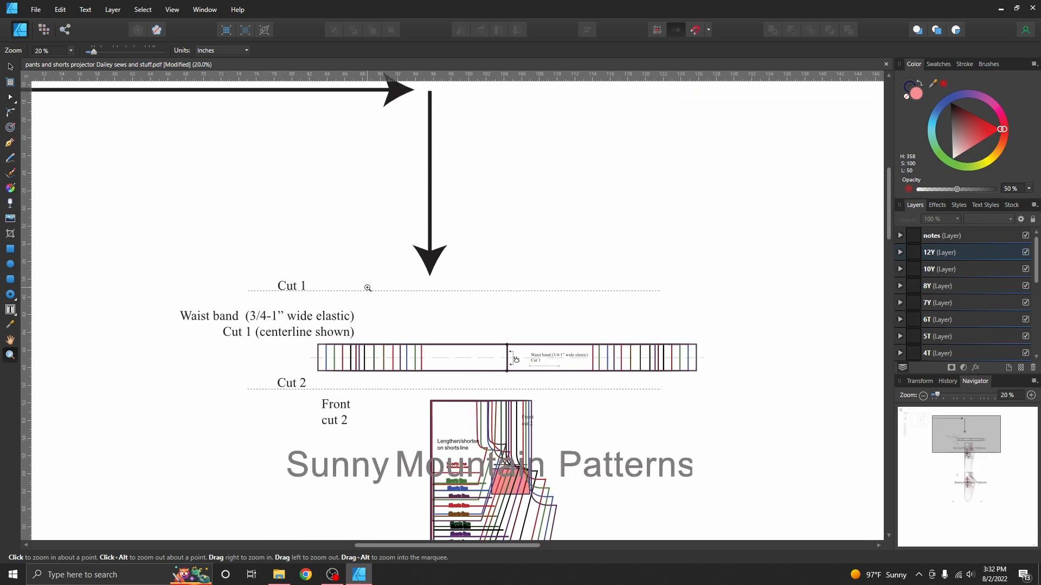
{"action": "scroll", "coordinate": [368, 288], "scroll_direction": "down", "scroll_amount": 10}
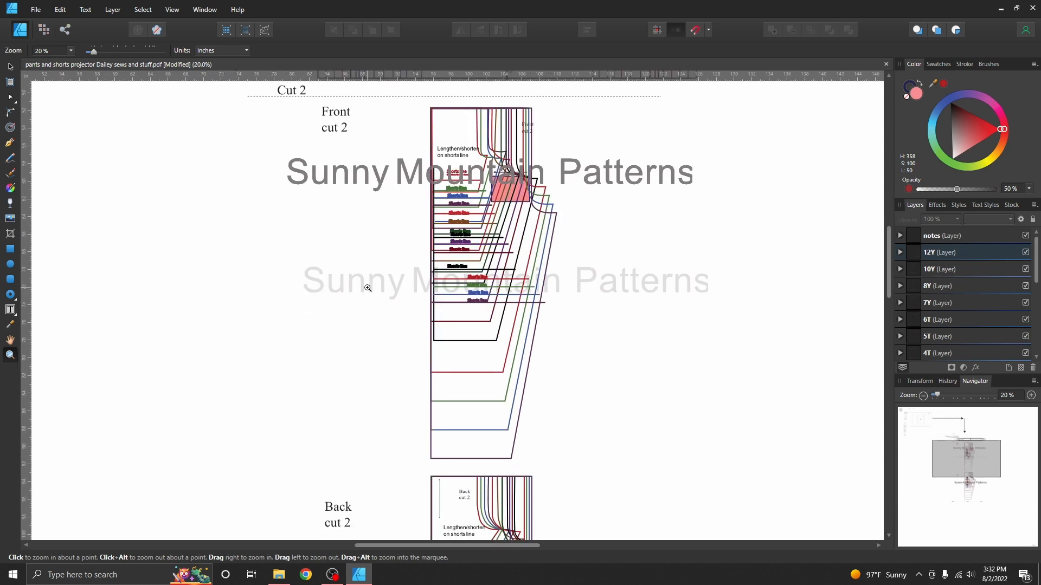
{"action": "scroll", "coordinate": [367, 288], "scroll_direction": "left", "scroll_amount": 10}
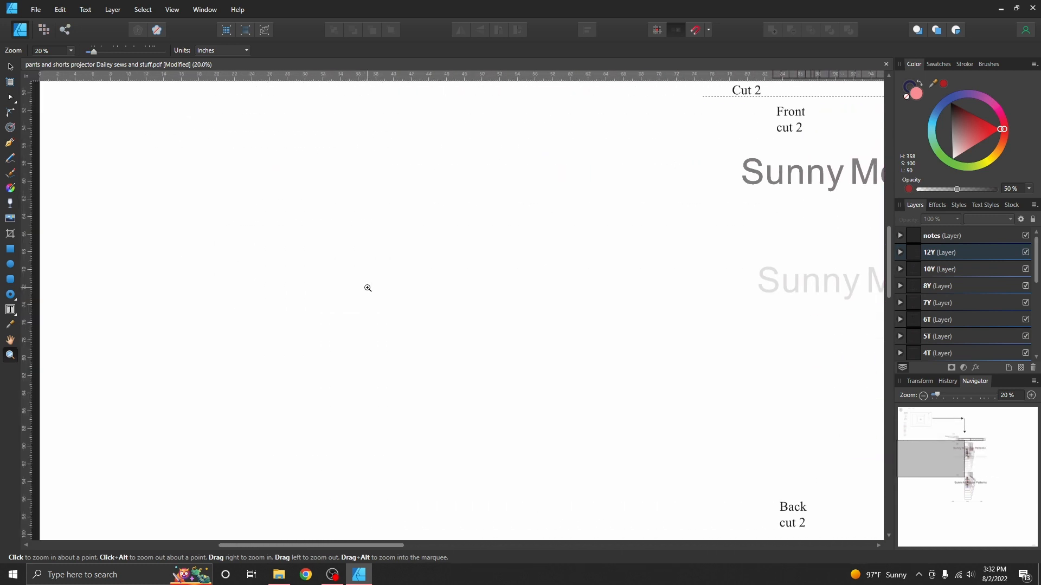
{"action": "scroll", "coordinate": [368, 288], "scroll_direction": "left", "scroll_amount": 2}
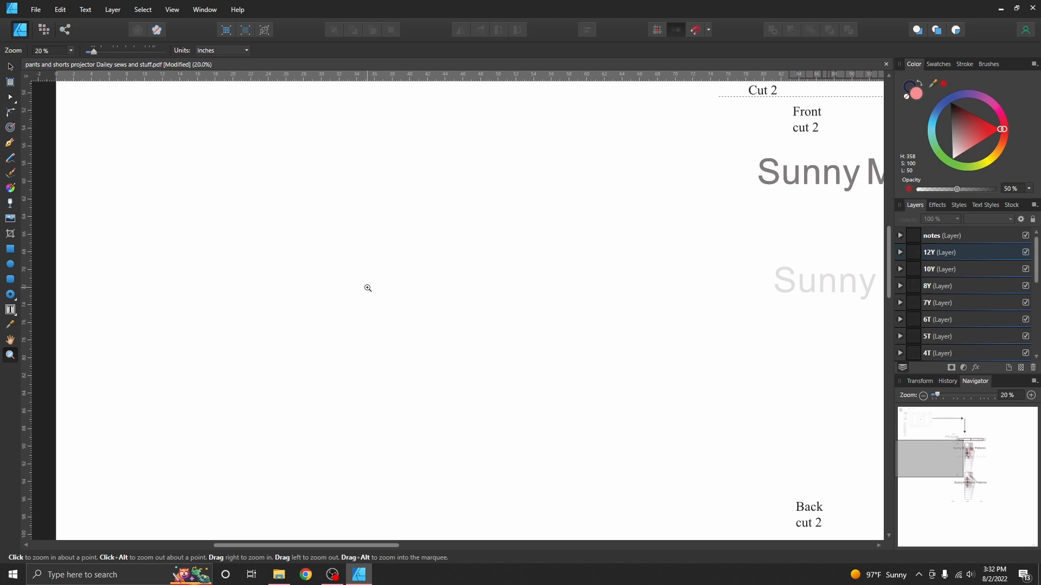
{"action": "scroll", "coordinate": [368, 288], "scroll_direction": "right", "scroll_amount": 15}
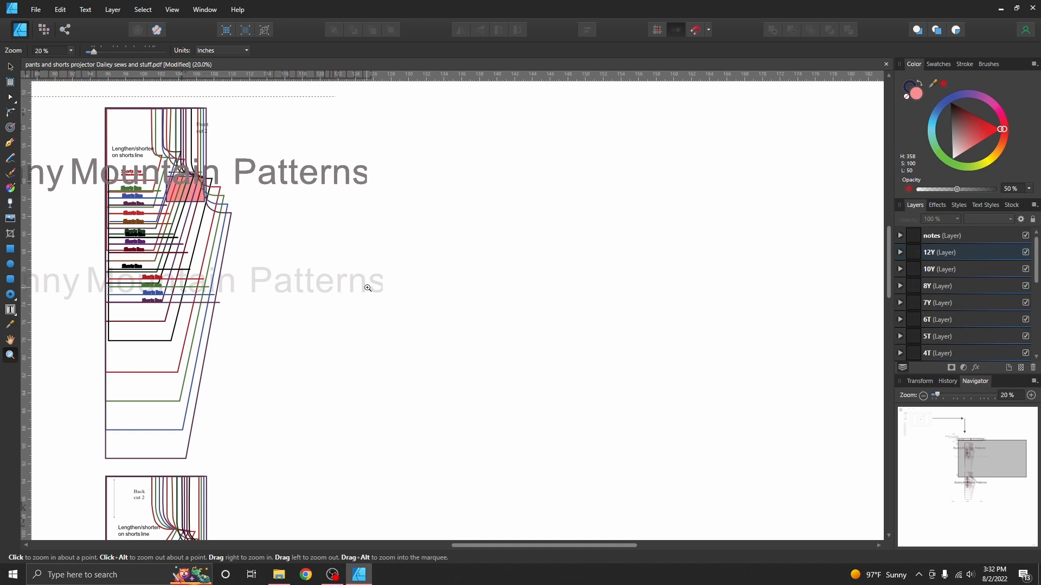
{"action": "scroll", "coordinate": [367, 287], "scroll_direction": "up", "scroll_amount": 10}
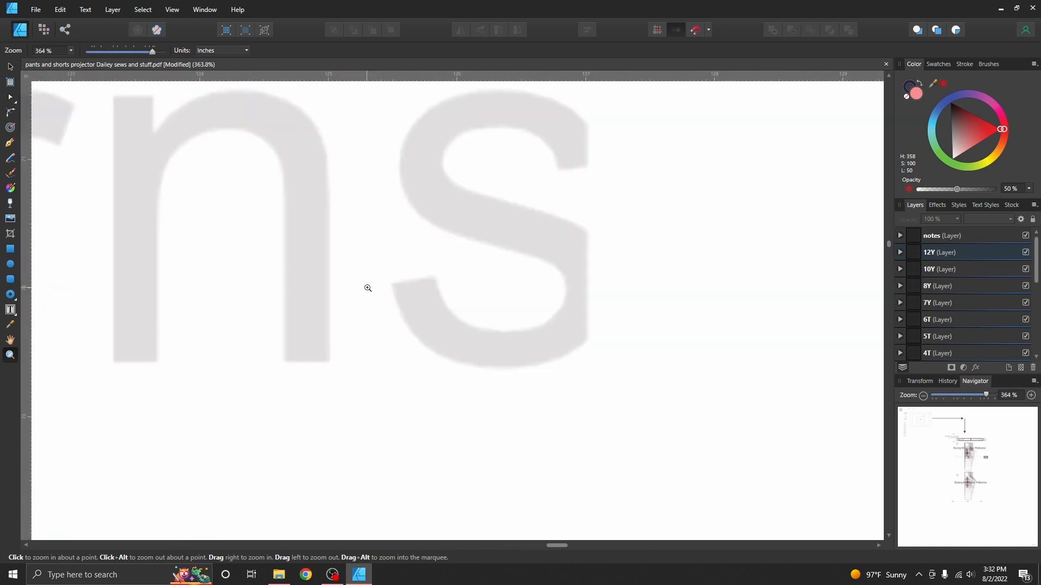
{"action": "scroll", "coordinate": [368, 288], "scroll_direction": "down", "scroll_amount": 15}
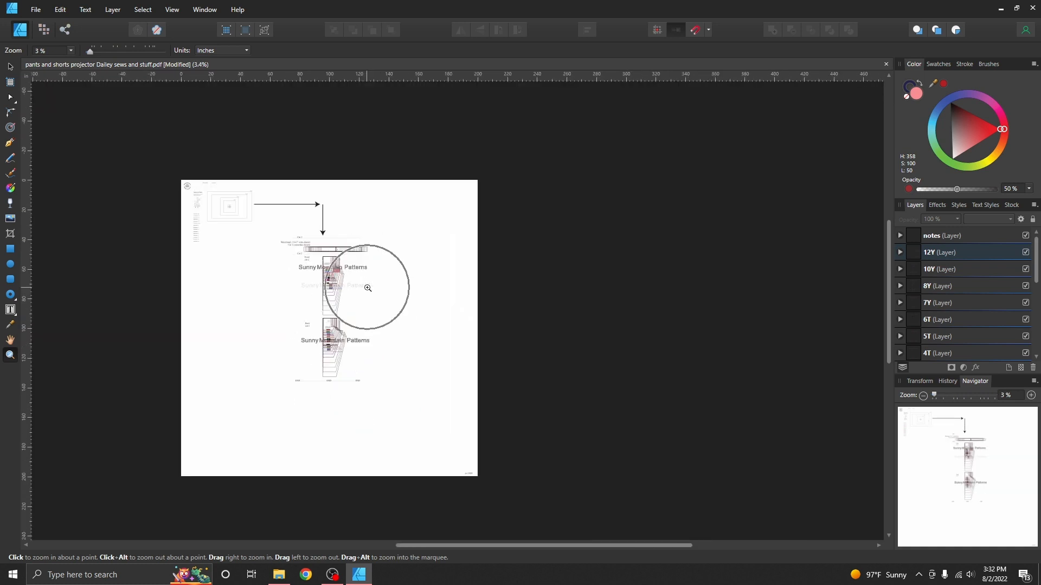
{"action": "scroll", "coordinate": [367, 288], "scroll_direction": "left", "scroll_amount": 4}
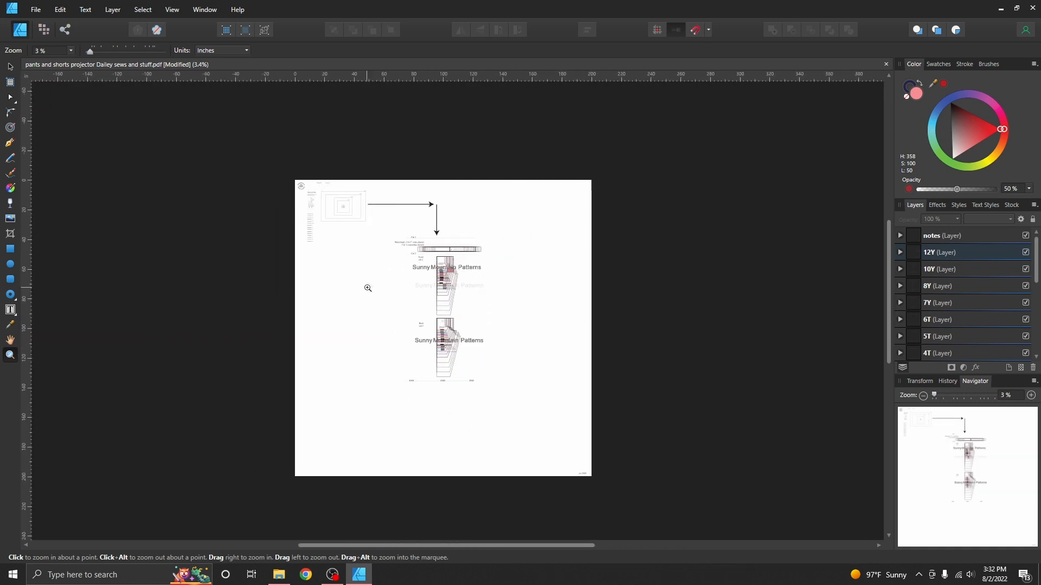
{"action": "scroll", "coordinate": [367, 288], "scroll_direction": "down", "scroll_amount": 1}
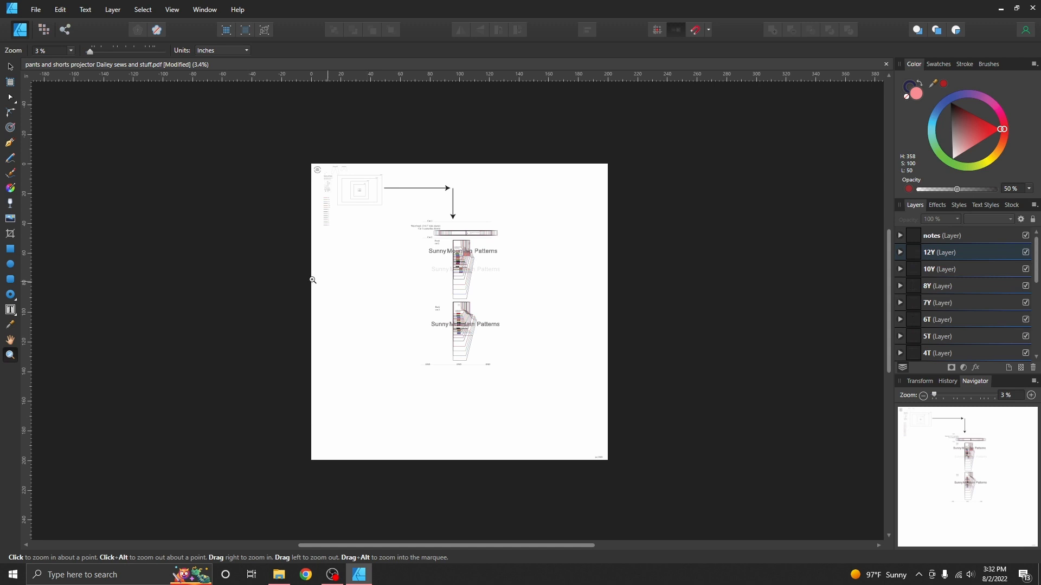
- Select the horizontal arrow line with the Move tool and show its transform values
{"action": "left_click", "coordinate": [10, 67]}
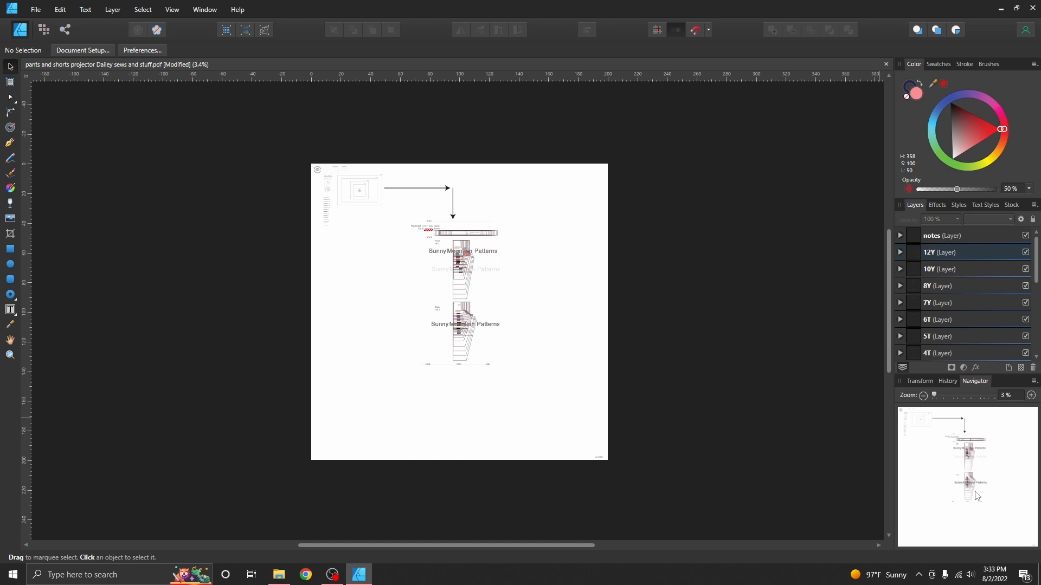
{"action": "left_click", "coordinate": [921, 381]}
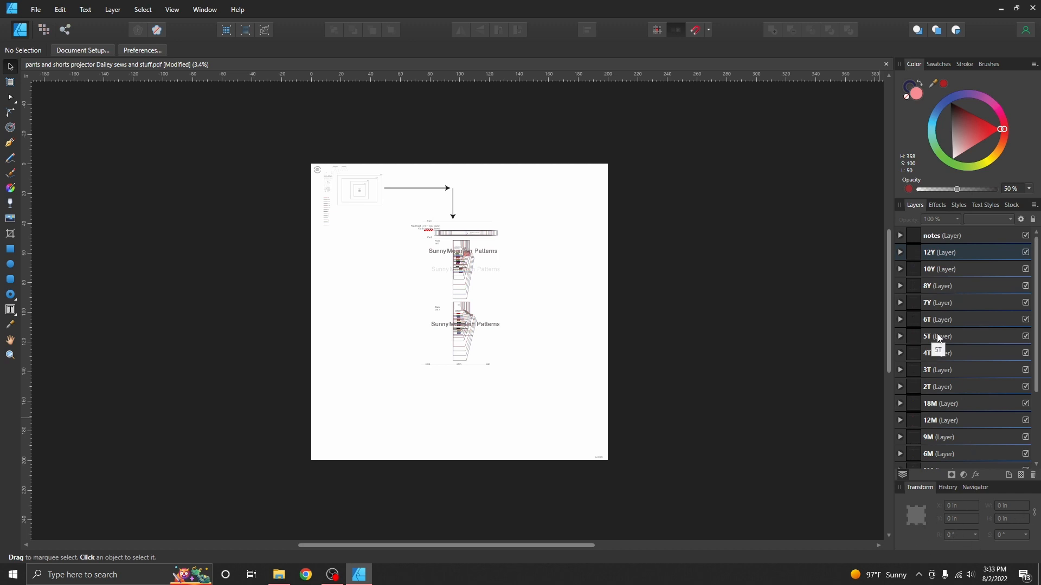
{"action": "left_click", "coordinate": [429, 188]}
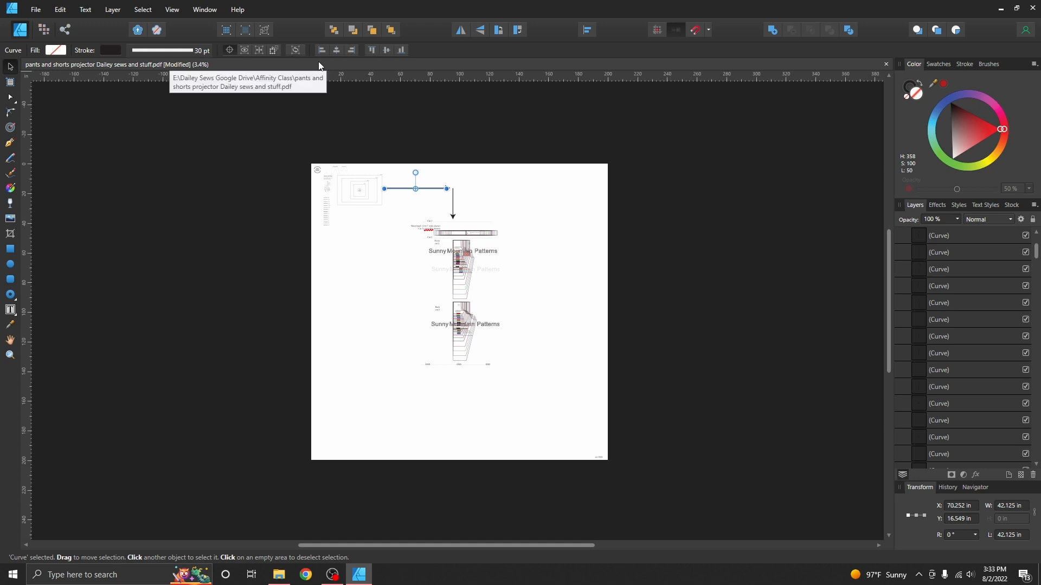
- Select the black outline of the front pants piece, view its Node tool options, and return to the Move tool
{"action": "scroll", "coordinate": [491, 266], "scroll_direction": "up", "scroll_amount": 4}
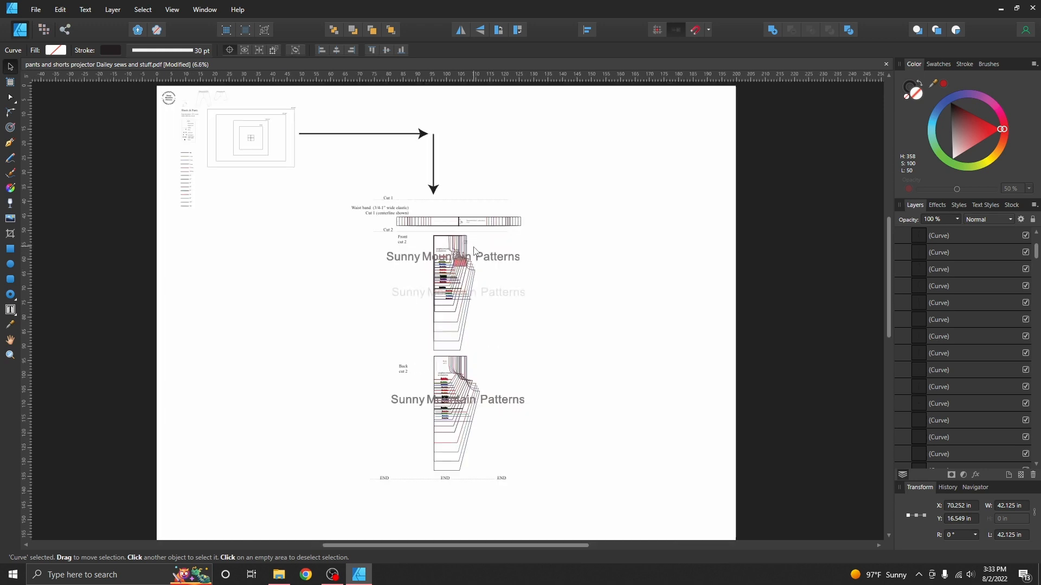
{"action": "scroll", "coordinate": [433, 267], "scroll_direction": "up", "scroll_amount": 1}
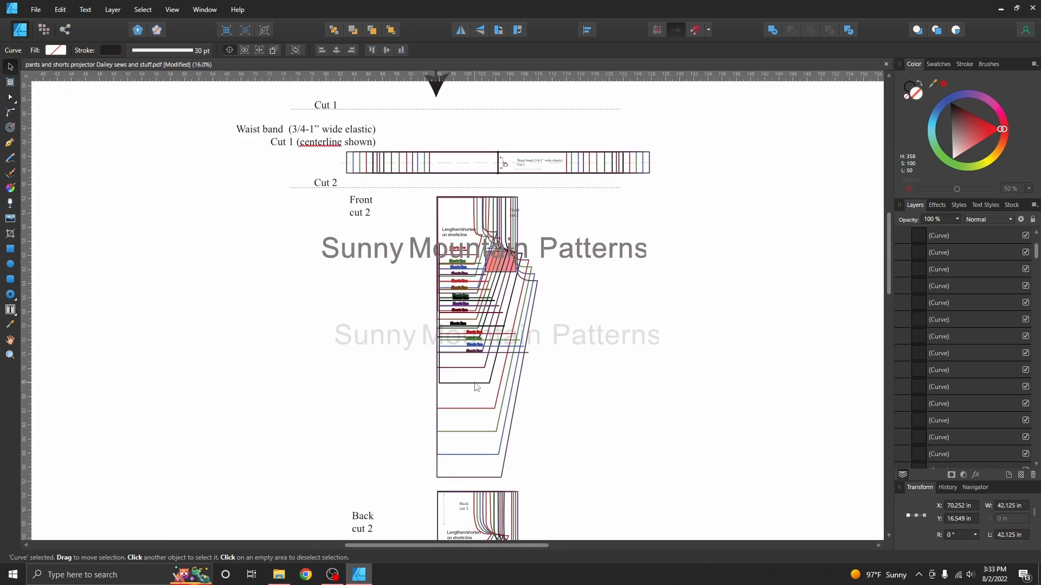
{"action": "left_click", "coordinate": [478, 383]}
{"action": "left_click", "coordinate": [10, 99]}
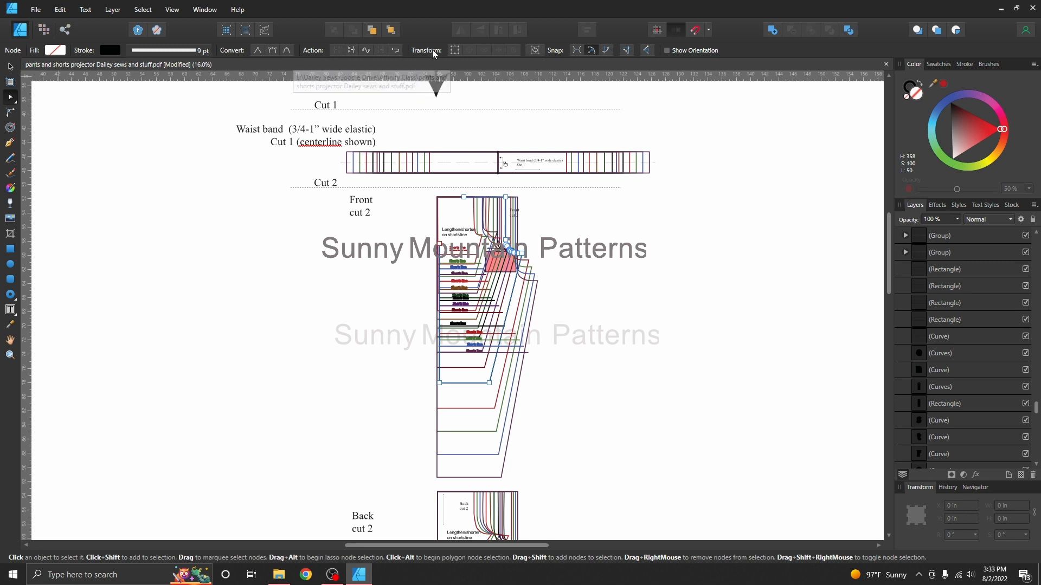
{"action": "left_click", "coordinate": [10, 69]}
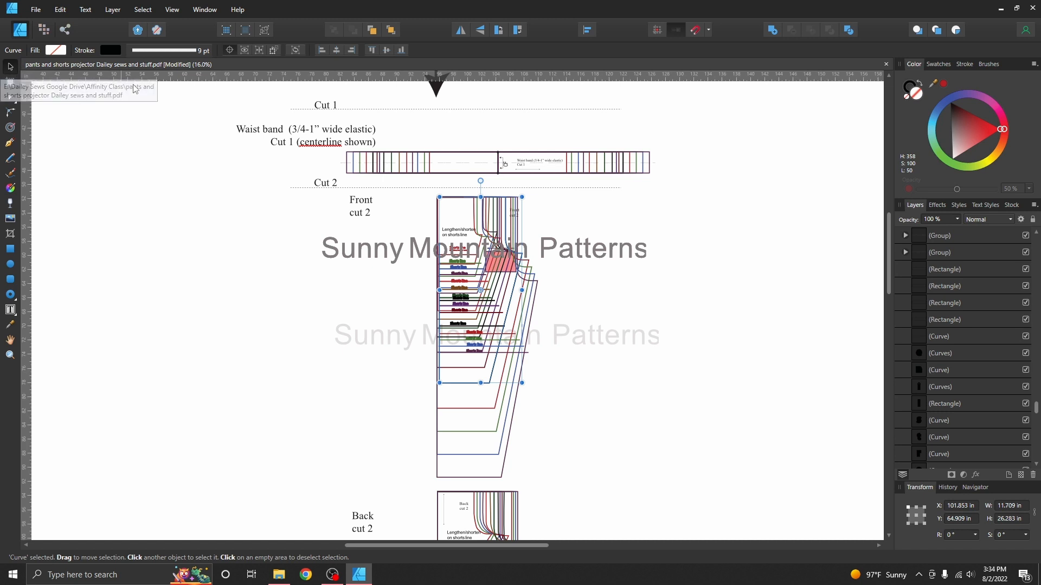
- Flip the black front outline horizontally, move it to the empty area beside the pattern, and undo these changes
{"action": "left_click", "coordinate": [462, 32]}
{"action": "left_click_drag", "start_coordinate": [457, 304], "coordinate": [306, 289]}
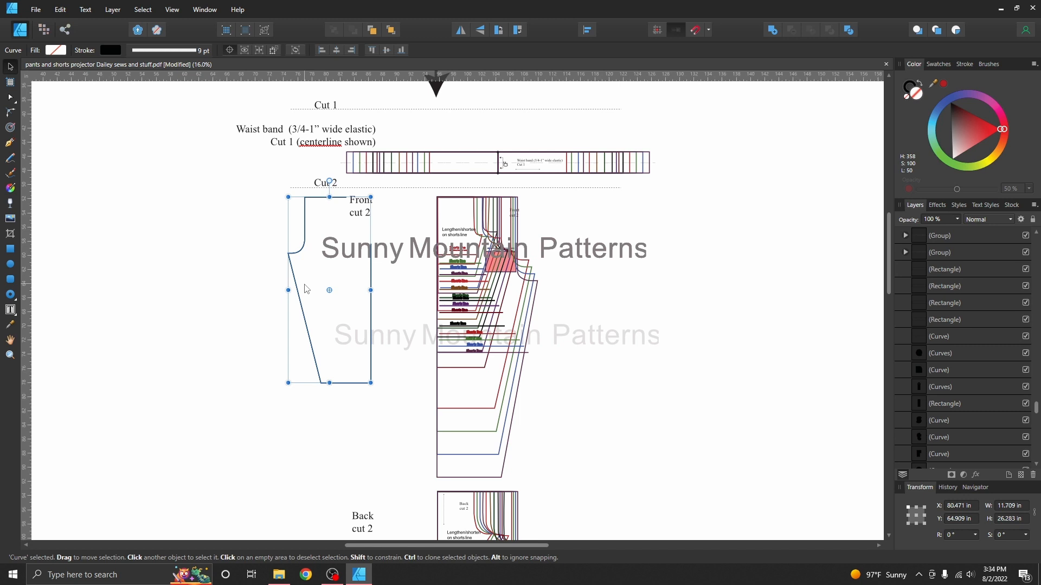
{"action": "left_click_drag", "start_coordinate": [305, 286], "coordinate": [152, 287]}
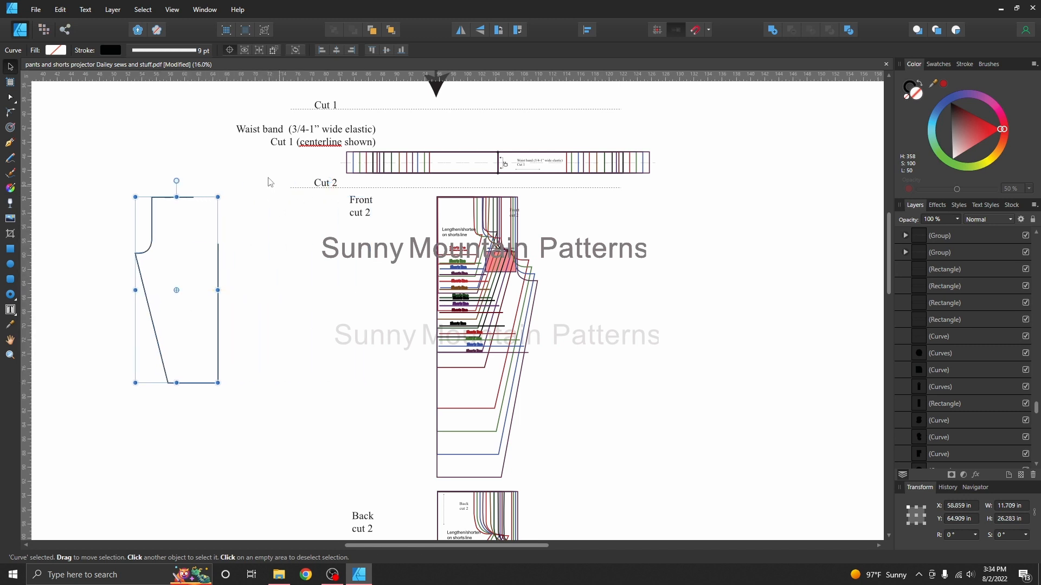
{"action": "key", "text": "ctrl+z"}
{"action": "key", "text": "ctrl+z"}
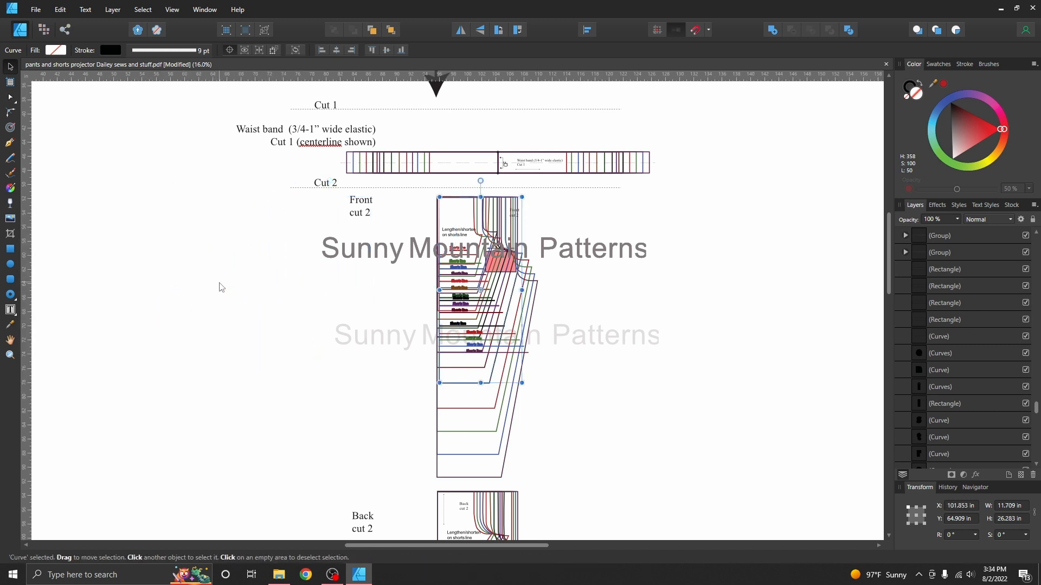
- Flip the black front outline vertically, shift it upward, and undo both changes
{"action": "left_click", "coordinate": [480, 30]}
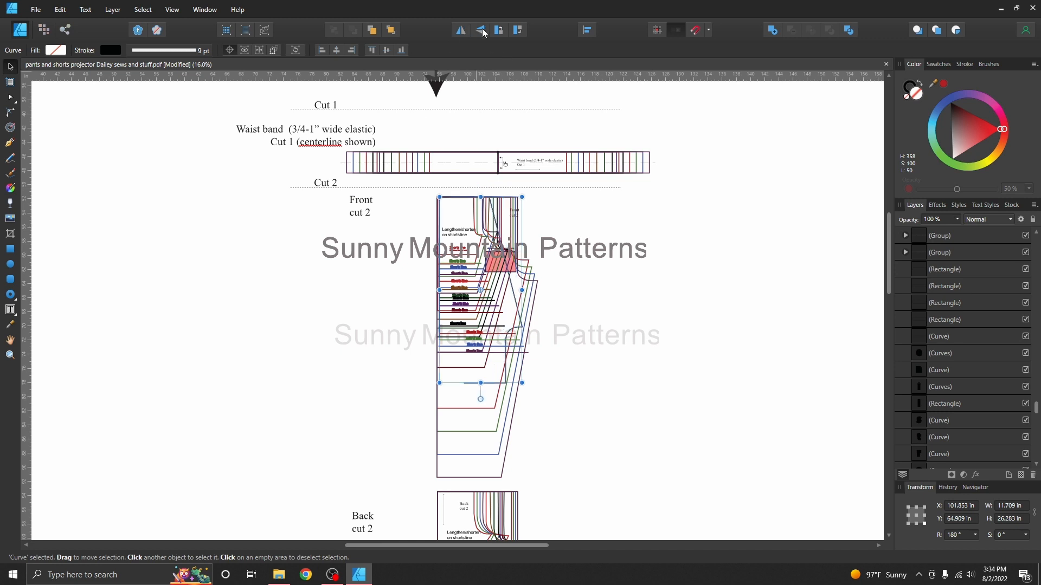
{"action": "left_click_drag", "start_coordinate": [514, 333], "coordinate": [482, 165]}
{"action": "key", "text": "ctrl+z"}
{"action": "key", "text": "ctrl+z"}
- Rotate the black front outline 90° clockwise twice, and turn it back 90° counter-clockwise twice
{"action": "left_click", "coordinate": [499, 30]}
{"action": "left_click", "coordinate": [499, 30]}
{"action": "left_click", "coordinate": [518, 30]}
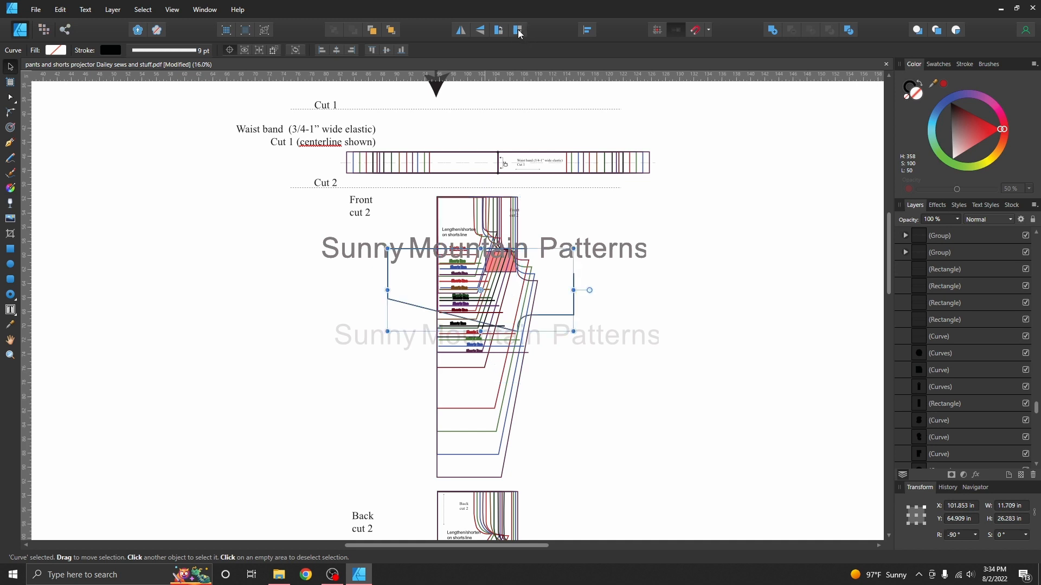
{"action": "left_click", "coordinate": [517, 30]}
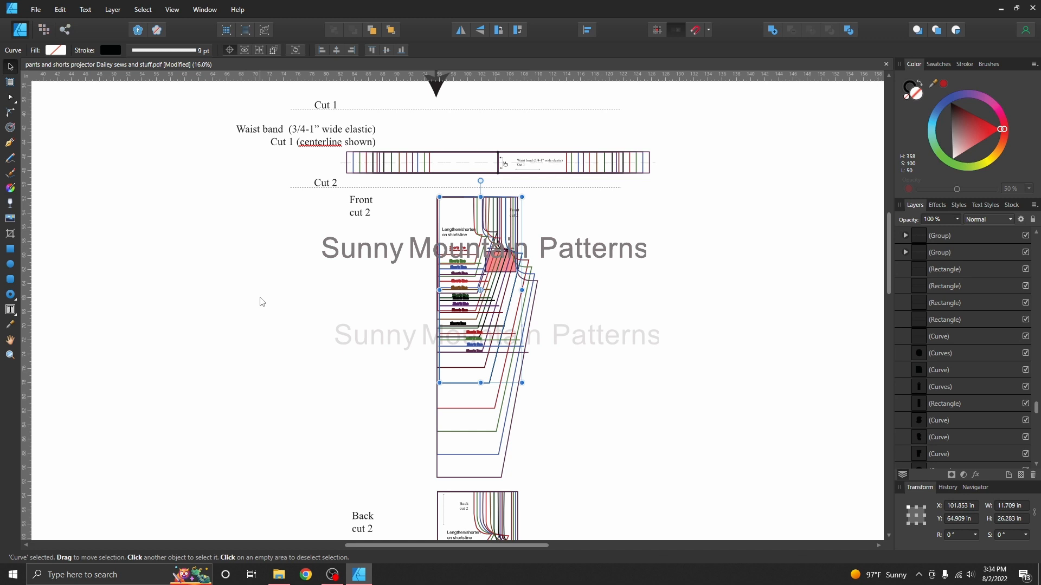
- Set the black front outline's rotation to 90°, -90° and 180°, and return it to 0°
{"action": "left_click", "coordinate": [967, 535]}
{"action": "type", "text": "90"}
{"action": "key", "text": "Return"}
{"action": "left_click", "coordinate": [967, 536]}
{"action": "type", "text": "-90"}
{"action": "key", "text": "Return"}
{"action": "left_click", "coordinate": [966, 535]}
{"action": "type", "text": "180"}
{"action": "key", "text": "Return"}
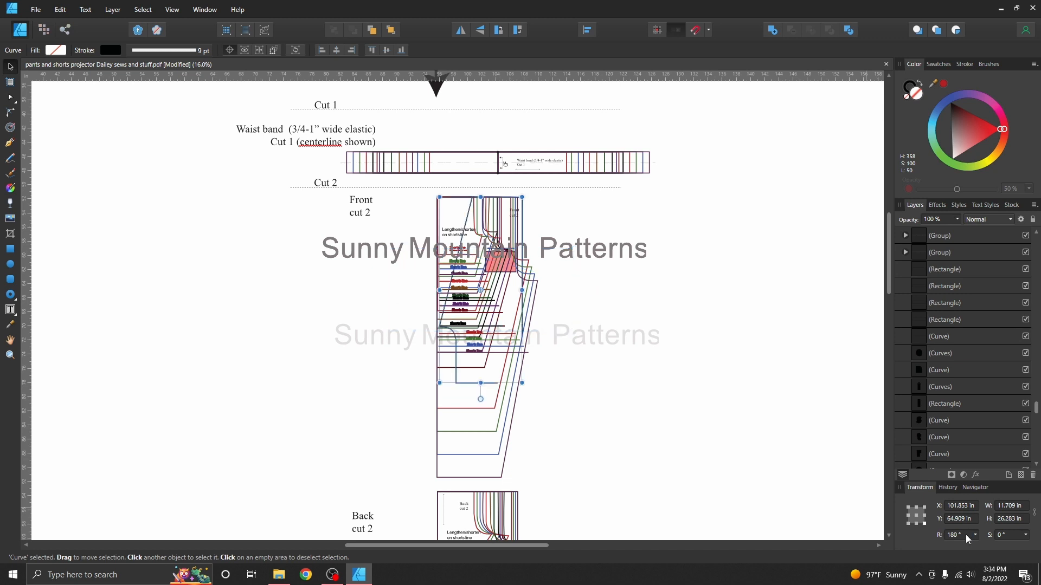
{"action": "left_click", "coordinate": [967, 535]}
{"action": "type", "text": "0"}
{"action": "key", "text": "Return"}
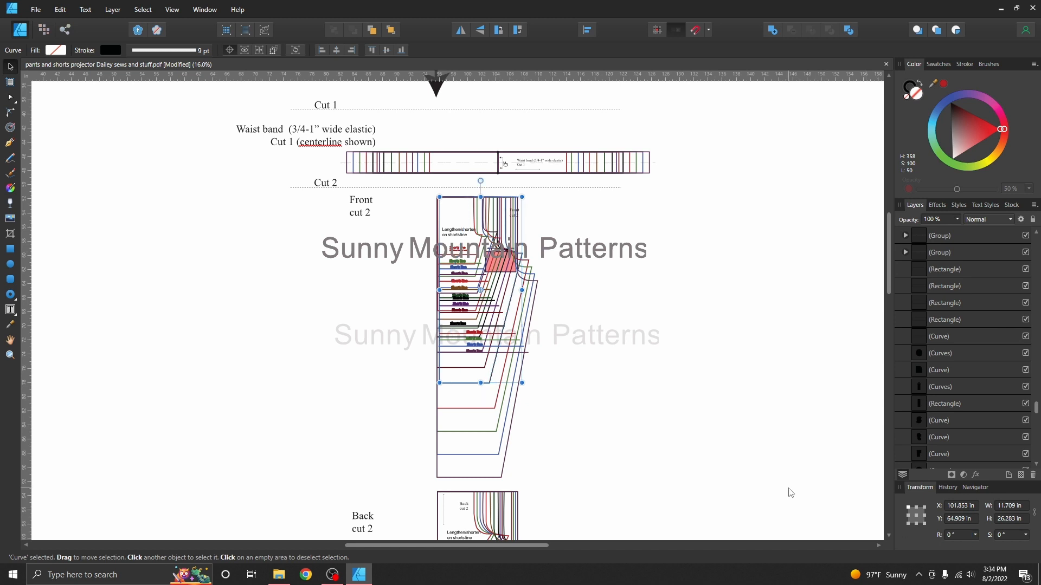
- Move the black front outline off the pattern to about X 70.7 in, Y 68.3 in, undo the move, and deselect the outline
{"action": "left_click", "coordinate": [233, 336]}
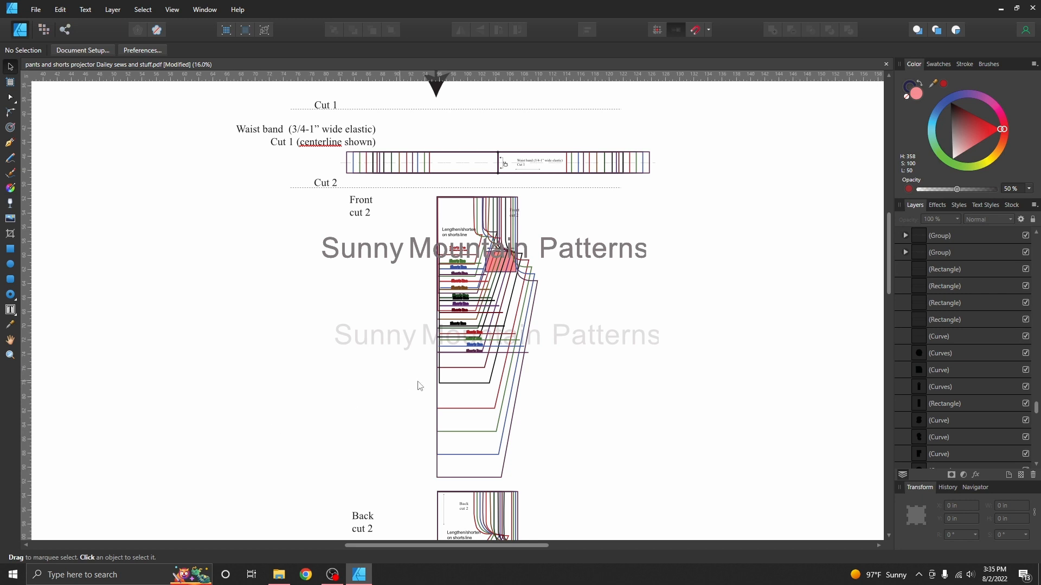
{"action": "left_click_drag", "start_coordinate": [454, 387], "coordinate": [233, 411]}
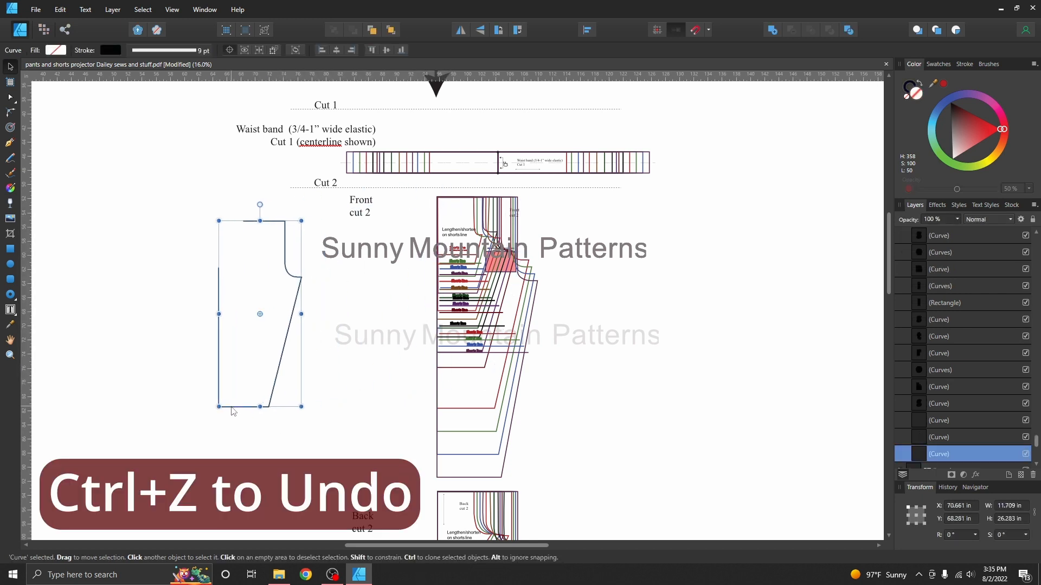
{"action": "key", "text": "ctrl+z"}
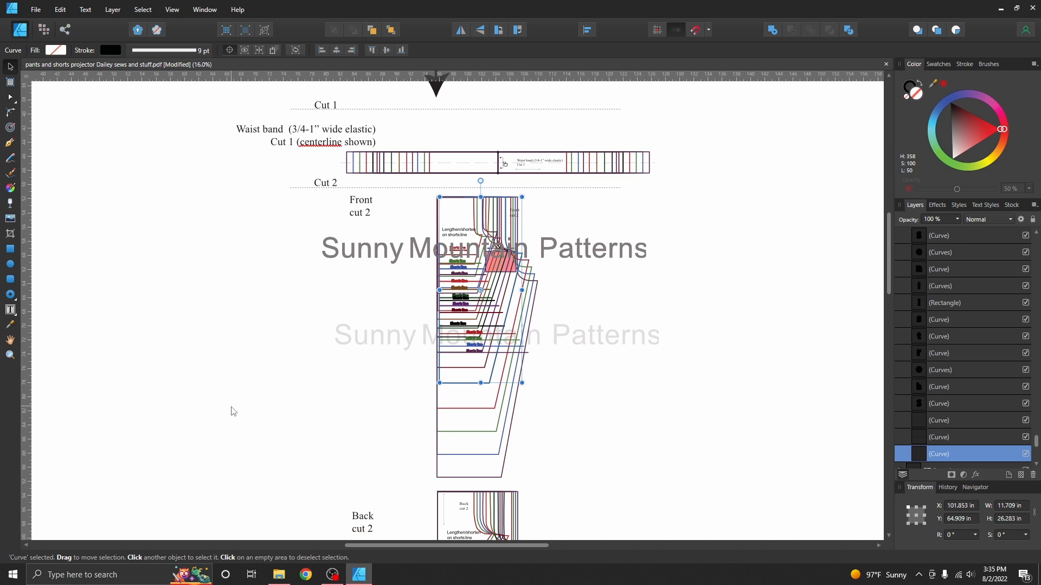
{"action": "left_click", "coordinate": [233, 412]}
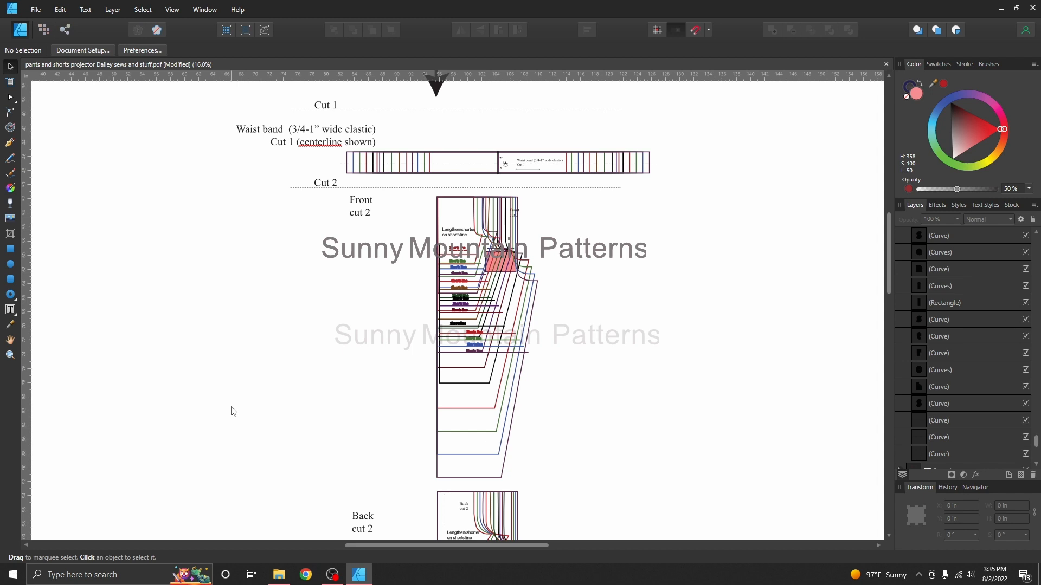
- Redo the front outline's move and undo it again, stepping back through the edit history
{"action": "key", "text": "ctrl+shift+z"}
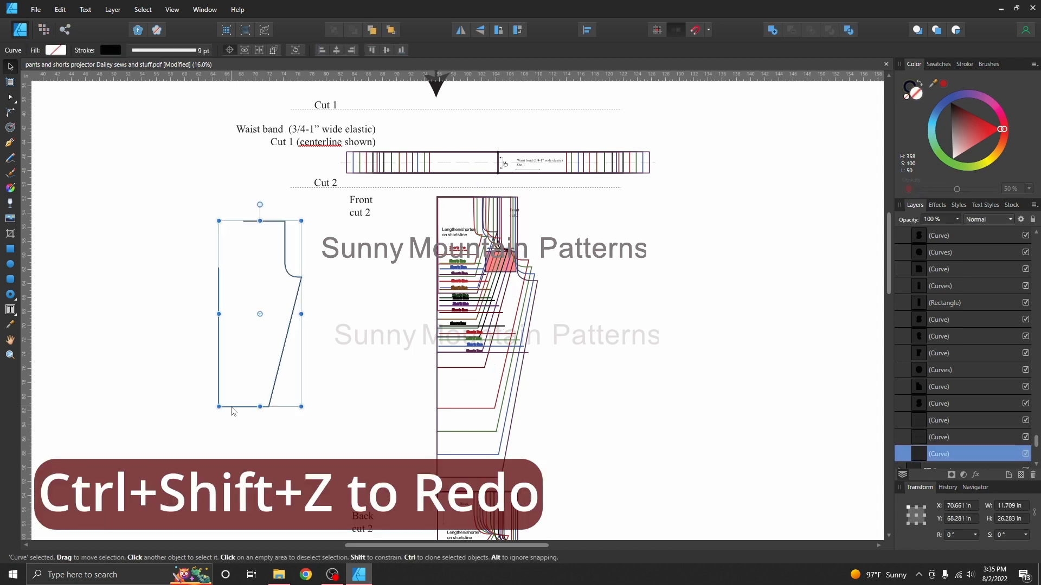
{"action": "key", "text": "ctrl+shift+z"}
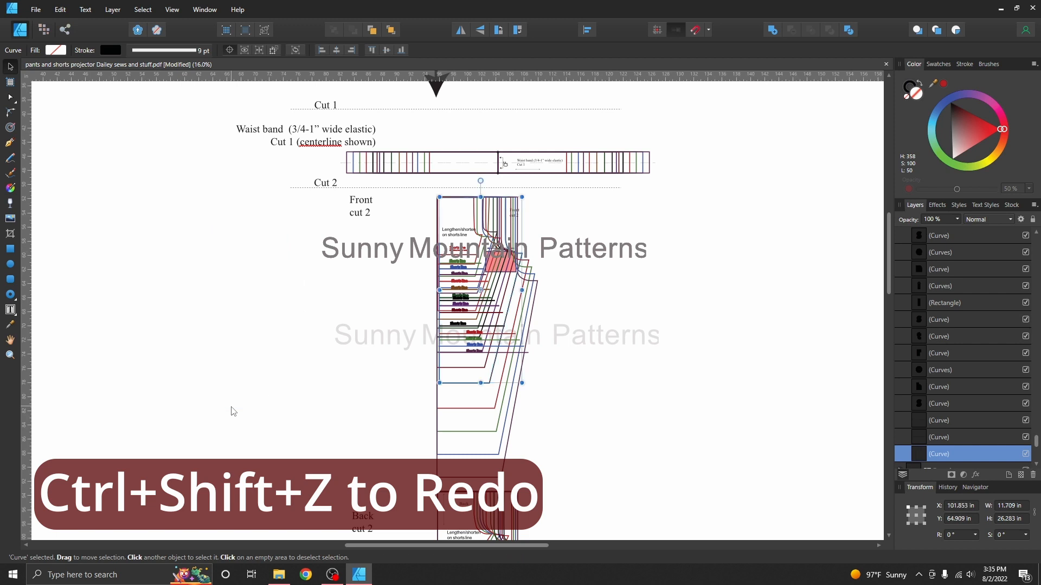
{"action": "key", "text": "ctrl+shift+z"}
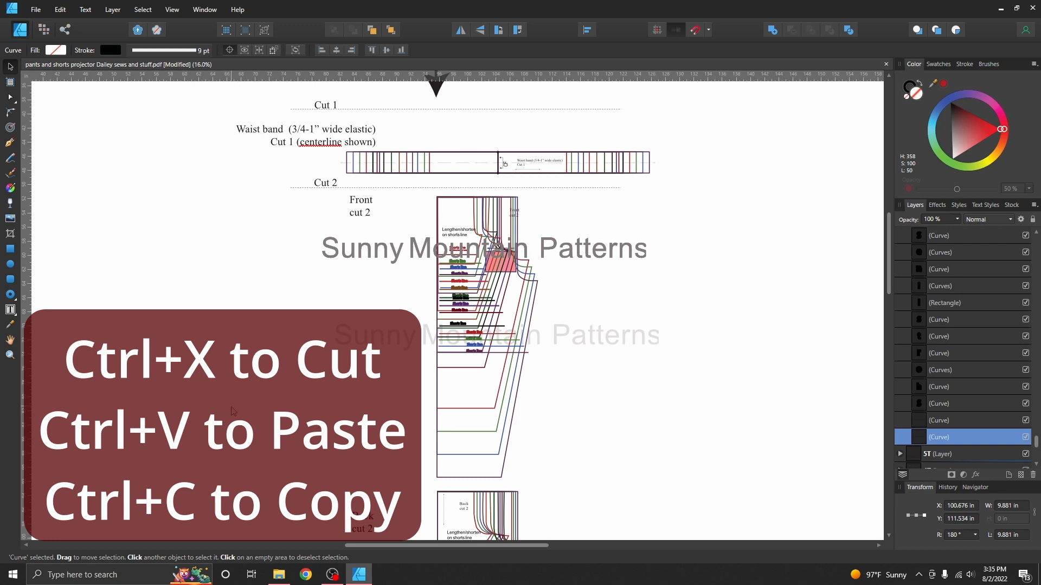
- Paste the cut front outline back onto the pattern, try placing a copy at about X 69.9 in, Y 64.5 in, and undo it
{"action": "key", "text": "ctrl+v"}
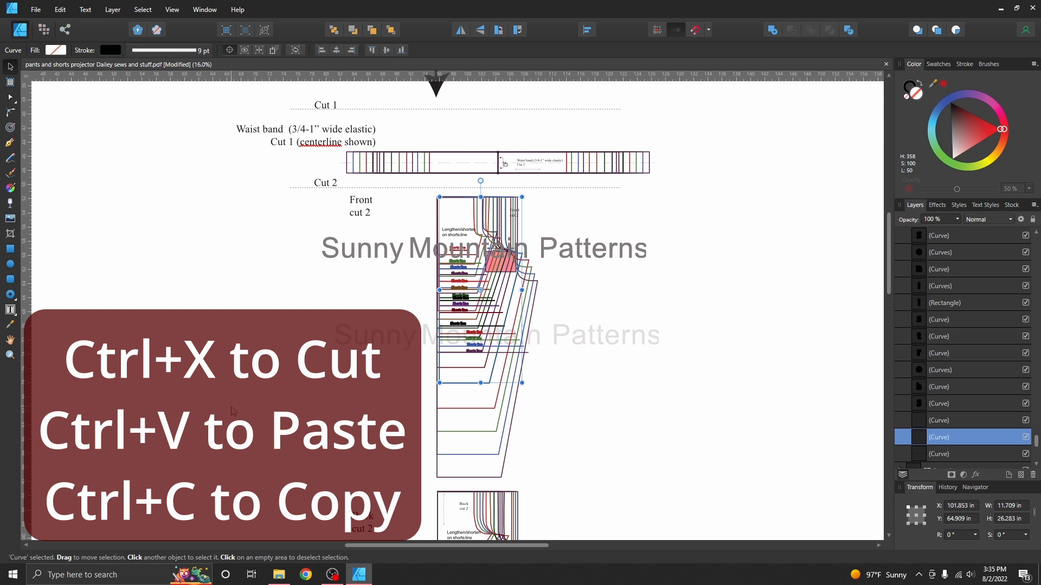
{"action": "left_click_drag", "start_coordinate": [440, 374], "coordinate": [214, 372]}
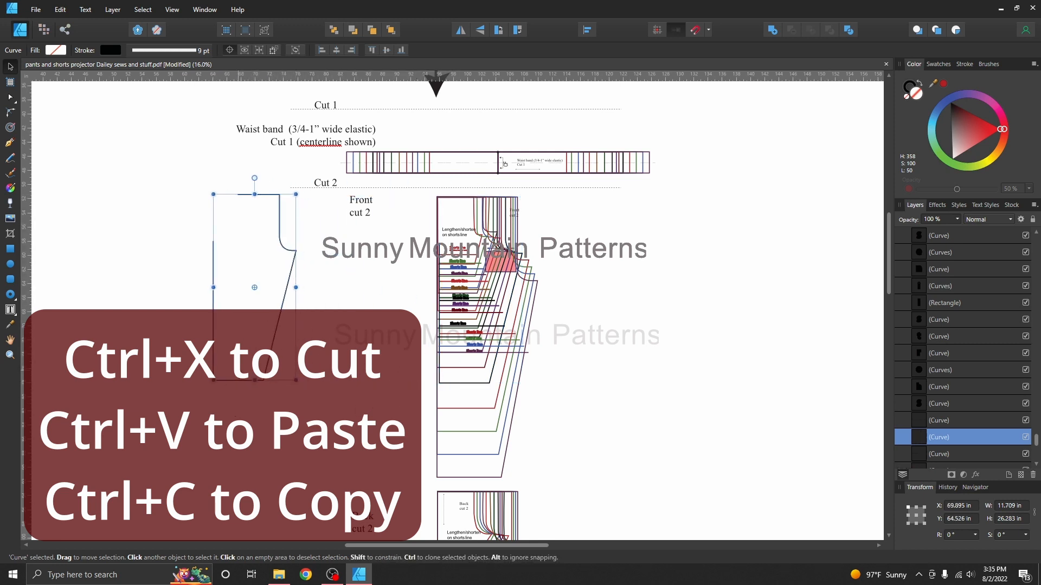
{"action": "key", "text": "ctrl+z"}
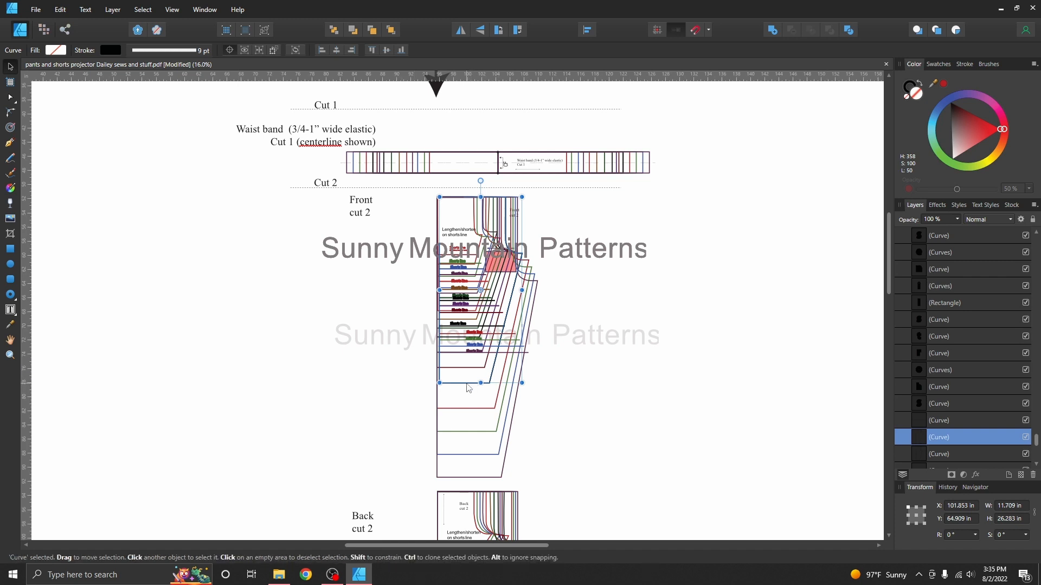
- Try moving the front outline off the pattern, including straight horizontally to about X 92.8 in, undoing each move
{"action": "left_click_drag", "start_coordinate": [469, 388], "coordinate": [312, 394]}
{"action": "key", "text": "ctrl+z"}
{"action": "mouse_move", "coordinate": [468, 388]}
{"action": "left_mouse_down"}
{"action": "mouse_move", "coordinate": [230, 382]}
{"action": "mouse_move", "coordinate": [250, 382]}
{"action": "mouse_move", "coordinate": [257, 337]}
{"action": "mouse_move", "coordinate": [257, 433]}
{"action": "mouse_move", "coordinate": [255, 350]}
{"action": "left_mouse_up"}
{"action": "key", "text": "ctrl+z"}
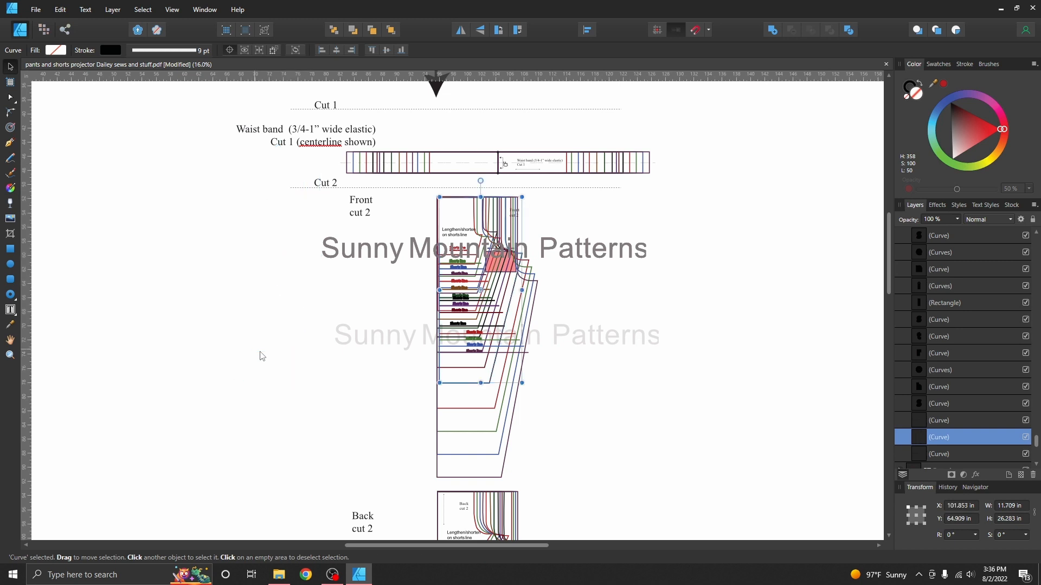
{"action": "left_click_drag", "start_coordinate": [465, 388], "coordinate": [401, 388]}
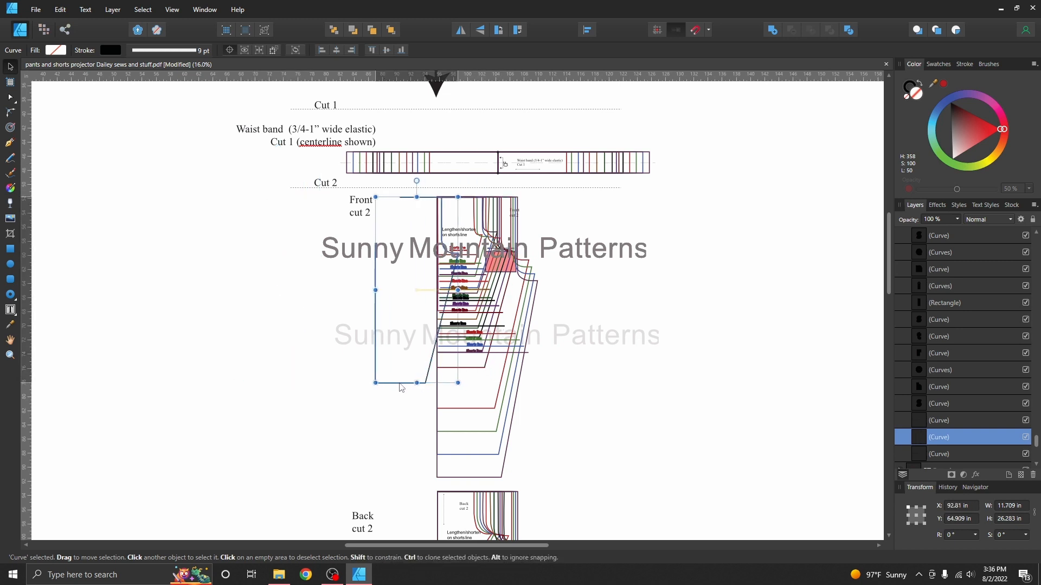
{"action": "key", "text": "ctrl+z"}
- Clone the front outline horizontally onto the empty area at about X 65.4 in, Y 64.9 in
{"action": "left_click_drag", "start_coordinate": [454, 388], "coordinate": [196, 413]}
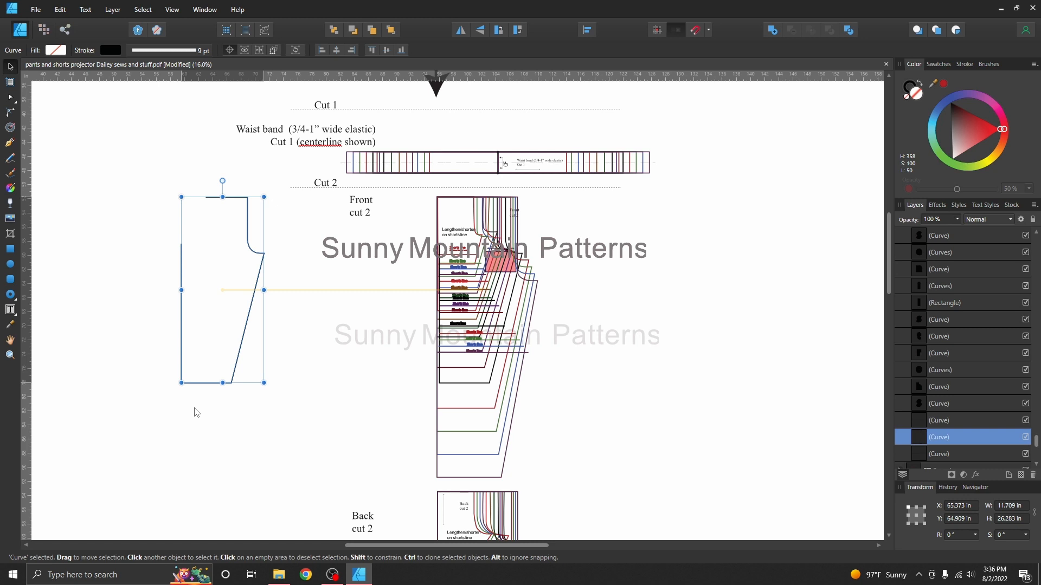
{"action": "left_click_drag", "start_coordinate": [196, 413], "coordinate": [197, 413]}
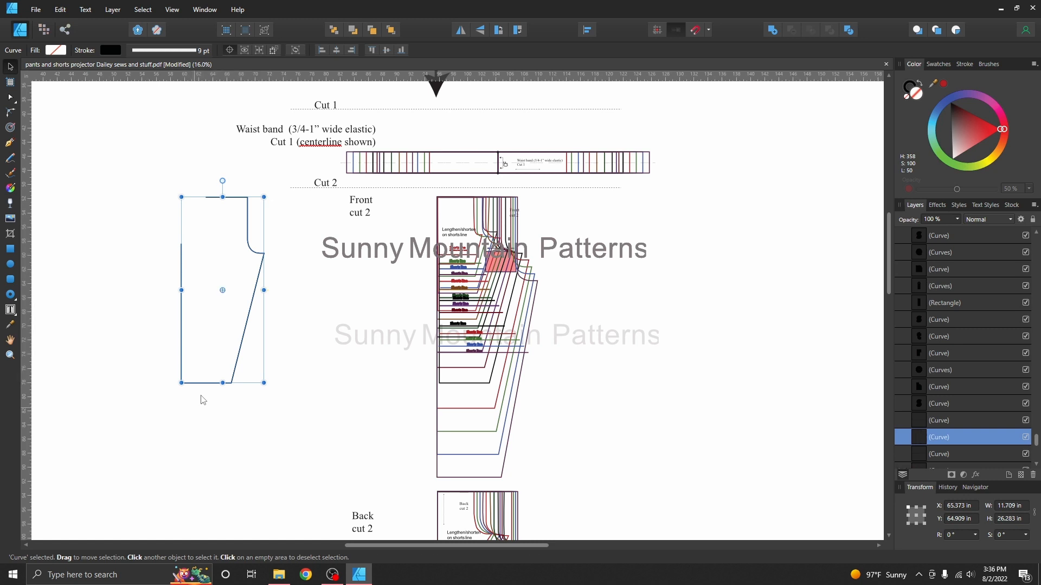
{"action": "left_click", "coordinate": [204, 386]}
{"action": "left_click", "coordinate": [204, 386]}
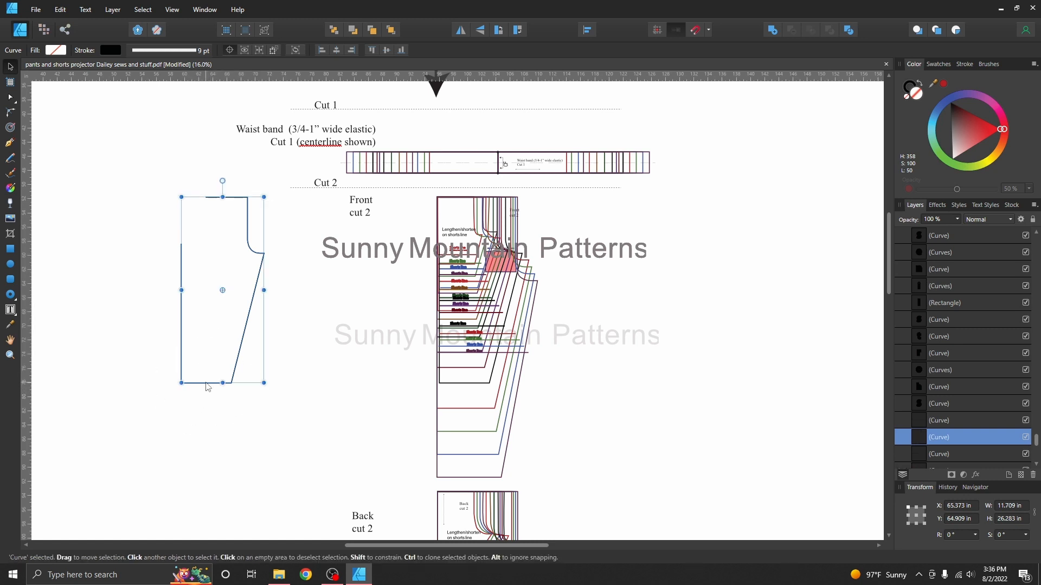
- Clone the copied front outline, flip the new copy horizontally, and align it edge to edge with the first at about X 53.6 in
{"action": "left_click_drag", "start_coordinate": [206, 386], "coordinate": [150, 382]}
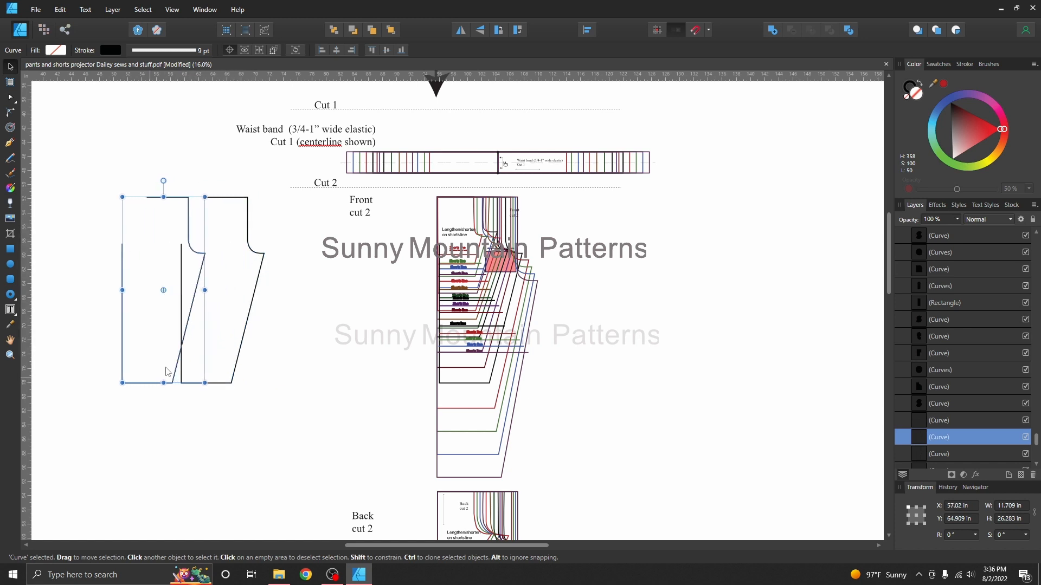
{"action": "left_click", "coordinate": [461, 30]}
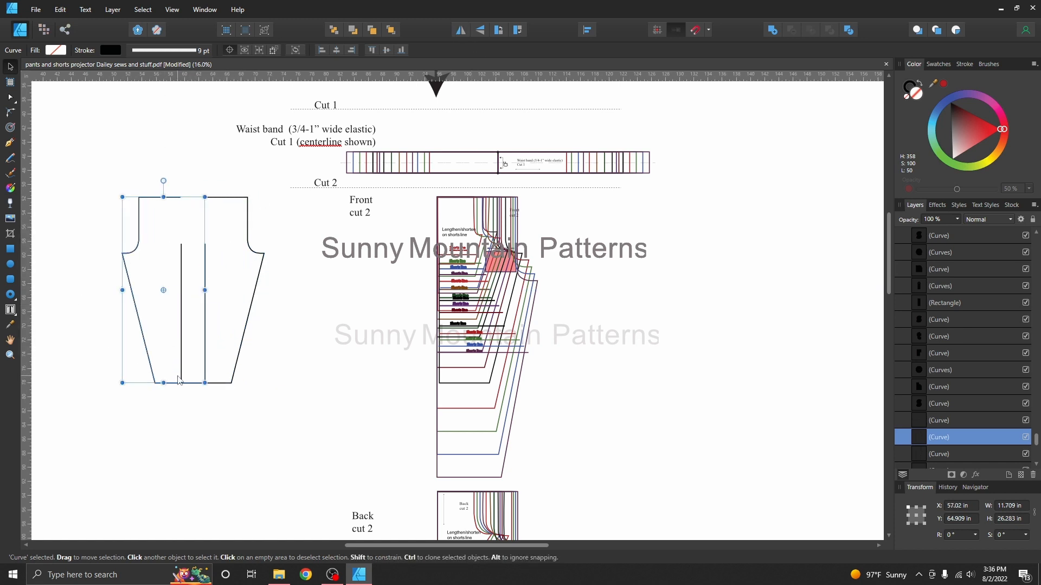
{"action": "left_click_drag", "start_coordinate": [151, 363], "coordinate": [123, 362]}
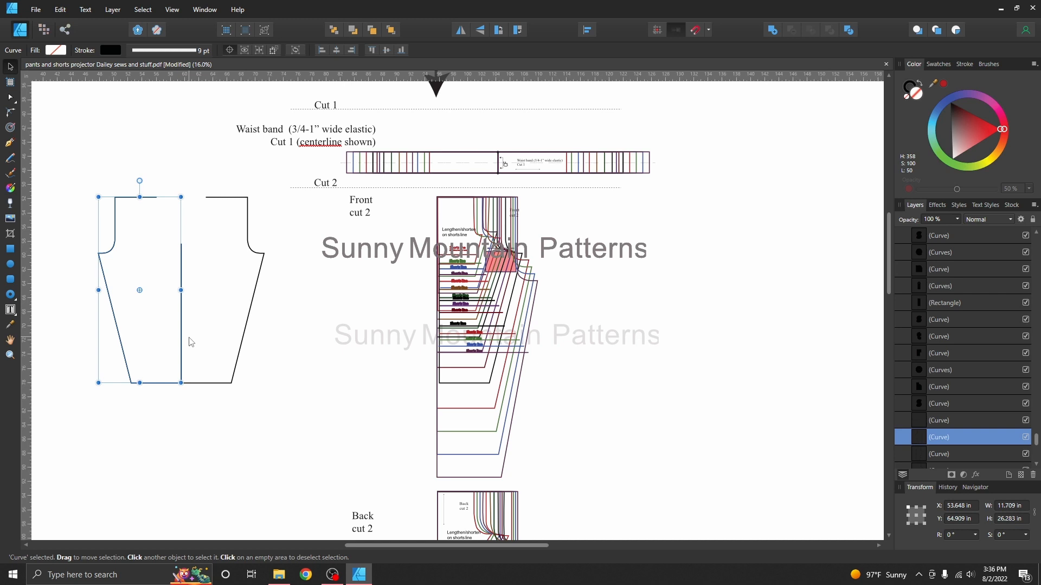
- Remove both cloned front outlines, leaving only the original on the pattern, and deselect it
{"action": "key", "text": "Delete"}
{"action": "key", "text": "ctrl+z"}
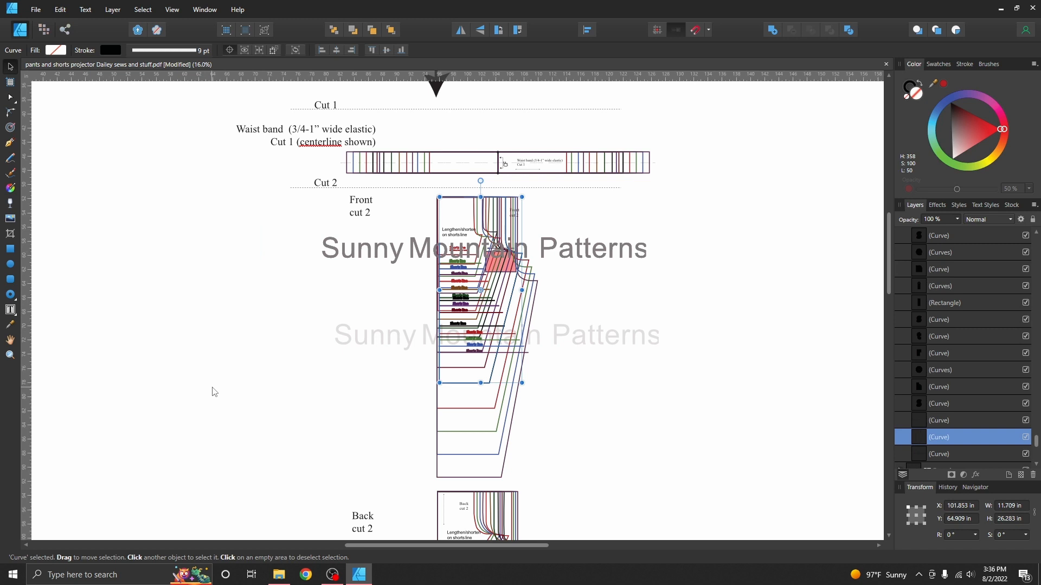
{"action": "left_click", "coordinate": [213, 420]}
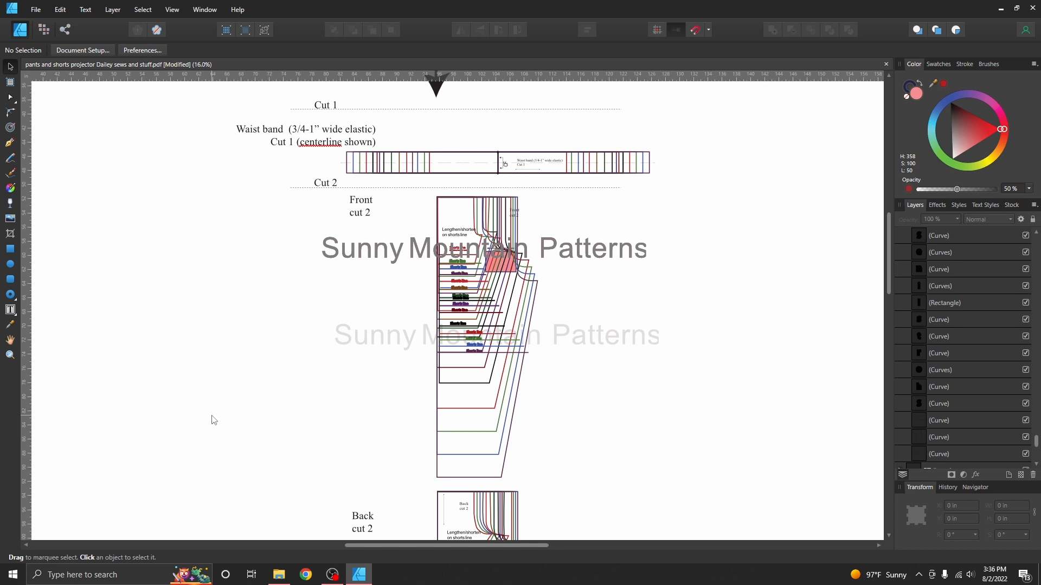
- Hide the interface panels, examine the pattern from the calibration squares down to the END line, and show the panels again
{"action": "key", "text": "Tab"}
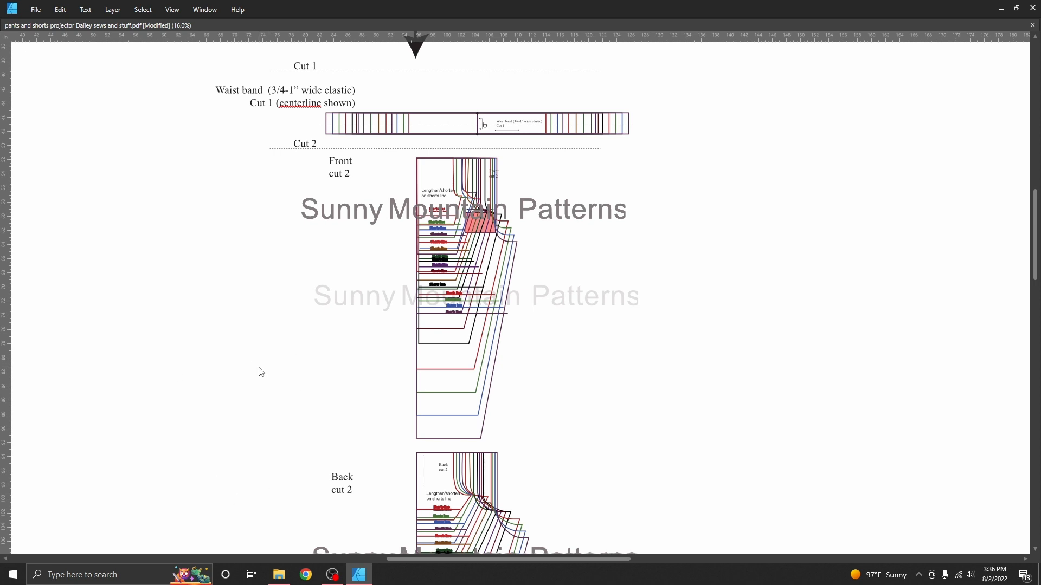
{"action": "key", "text": "Tab"}
{"action": "left_click", "coordinate": [8, 347]}
{"action": "key", "text": "Tab"}
{"action": "left_click_drag", "start_coordinate": [183, 355], "coordinate": [564, 462]}
{"action": "left_click_drag", "start_coordinate": [650, 460], "coordinate": [558, 390]}
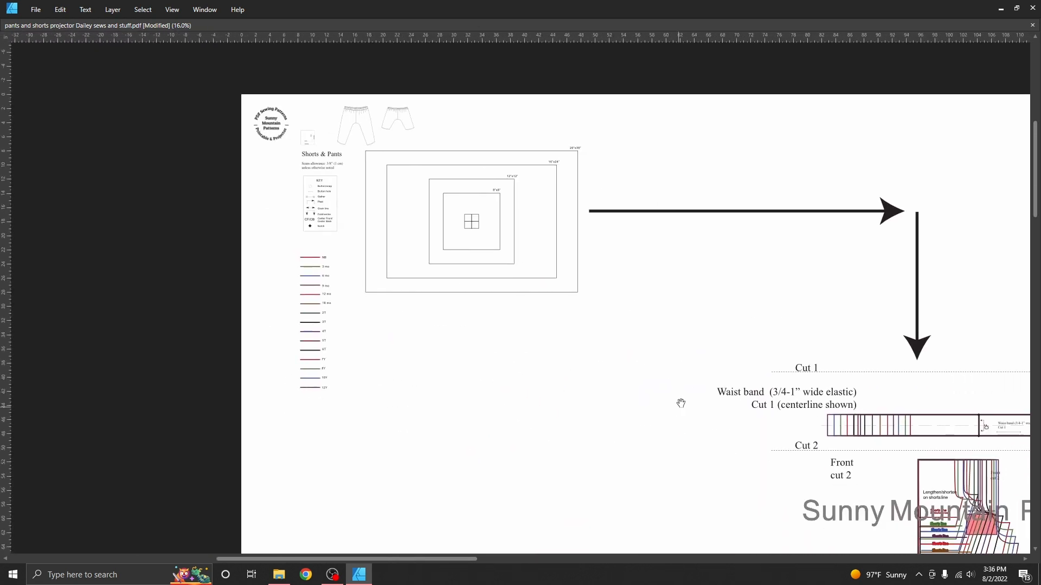
{"action": "left_click_drag", "start_coordinate": [759, 453], "coordinate": [497, 321]}
{"action": "left_click_drag", "start_coordinate": [737, 469], "coordinate": [467, 205]}
{"action": "left_click_drag", "start_coordinate": [597, 550], "coordinate": [572, 215]}
{"action": "left_click_drag", "start_coordinate": [561, 300], "coordinate": [635, 436]}
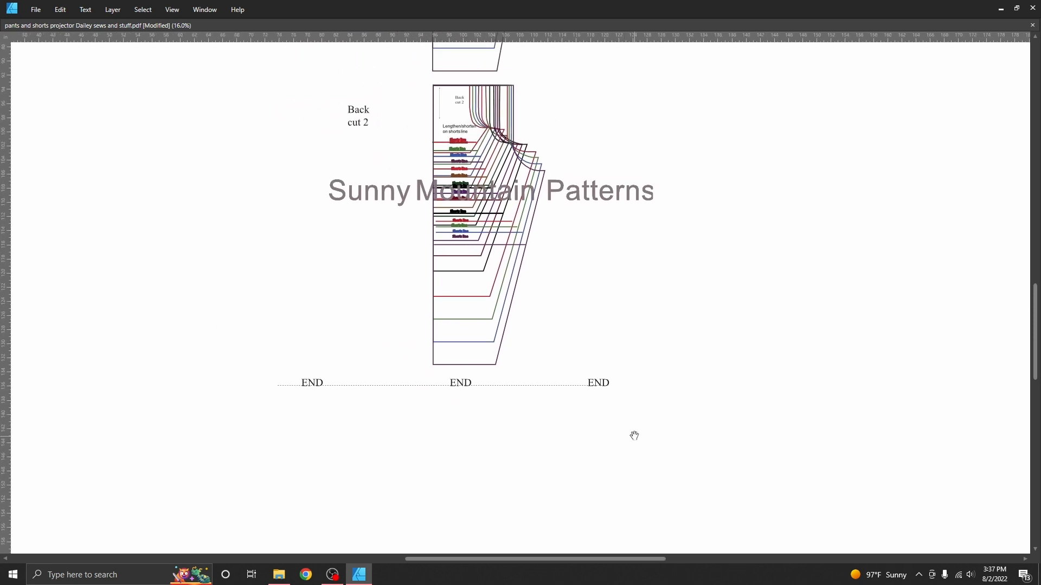
{"action": "key", "text": "Tab"}
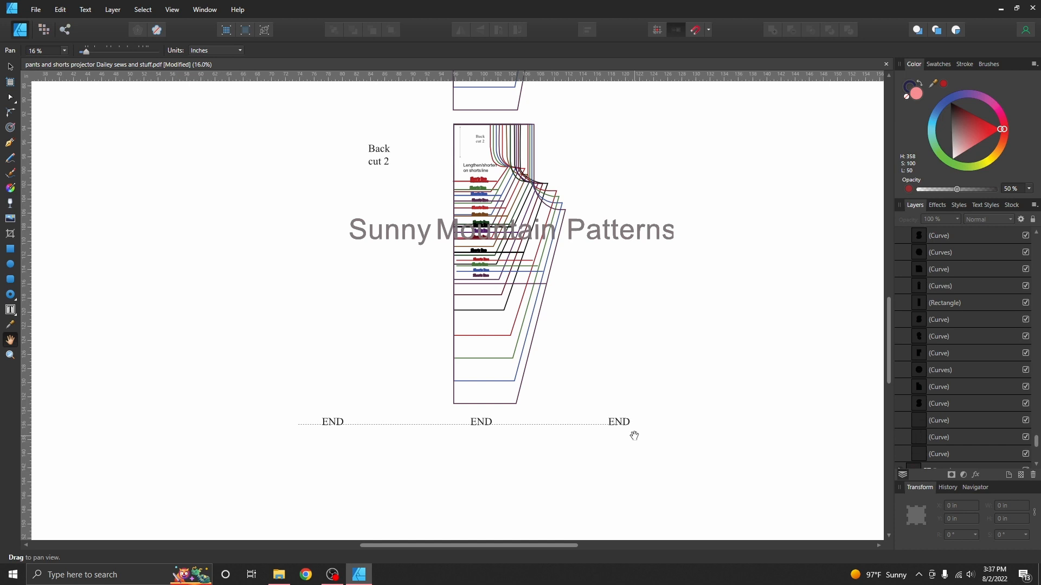
- Save the pattern as the Affinity file "pants and shorts projector Dailey sews and stuff" in the Affinity Class folder
{"action": "scroll", "coordinate": [634, 436], "scroll_direction": "up", "scroll_amount": 3}
{"action": "scroll", "coordinate": [635, 436], "scroll_direction": "up", "scroll_amount": 7}
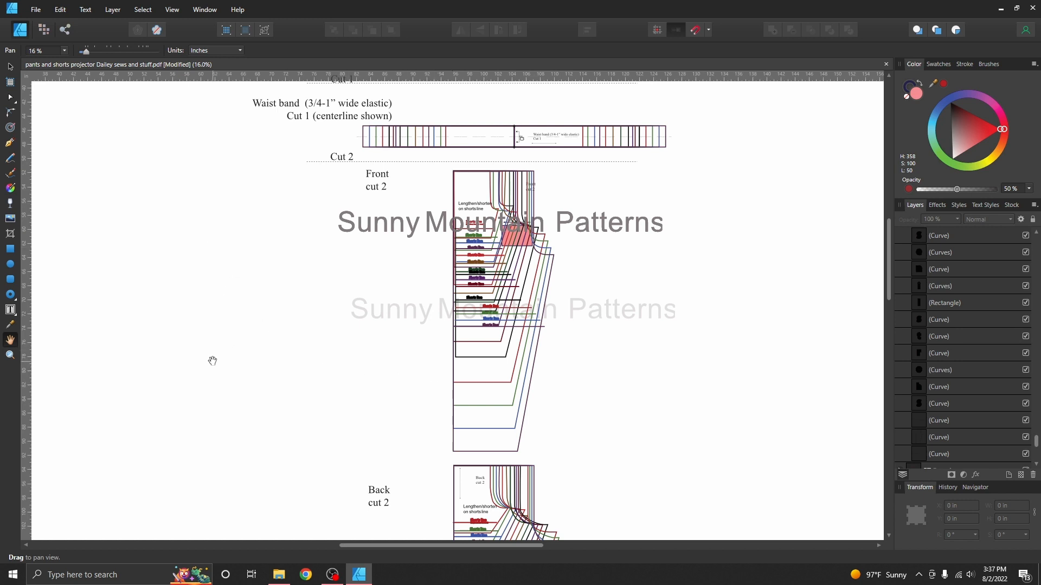
{"action": "key", "text": "ctrl+s"}
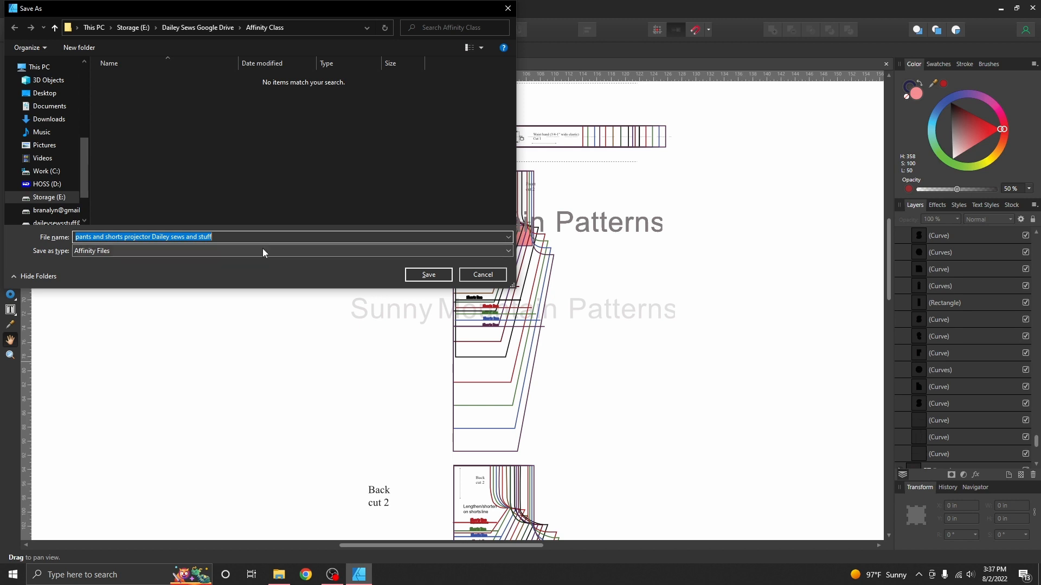
{"action": "left_click", "coordinate": [433, 276]}
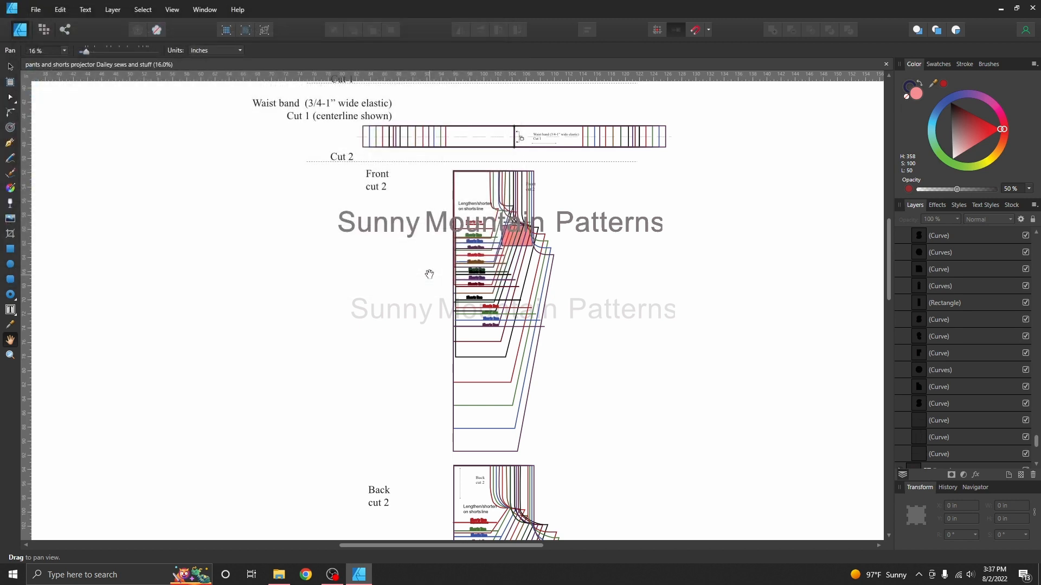
- Move one upper "Sunny Mountain Patterns" watermark off the front piece to about X 47.7 in, Y 69.7 in, and save the document
{"action": "key", "text": "ctrl+0"}
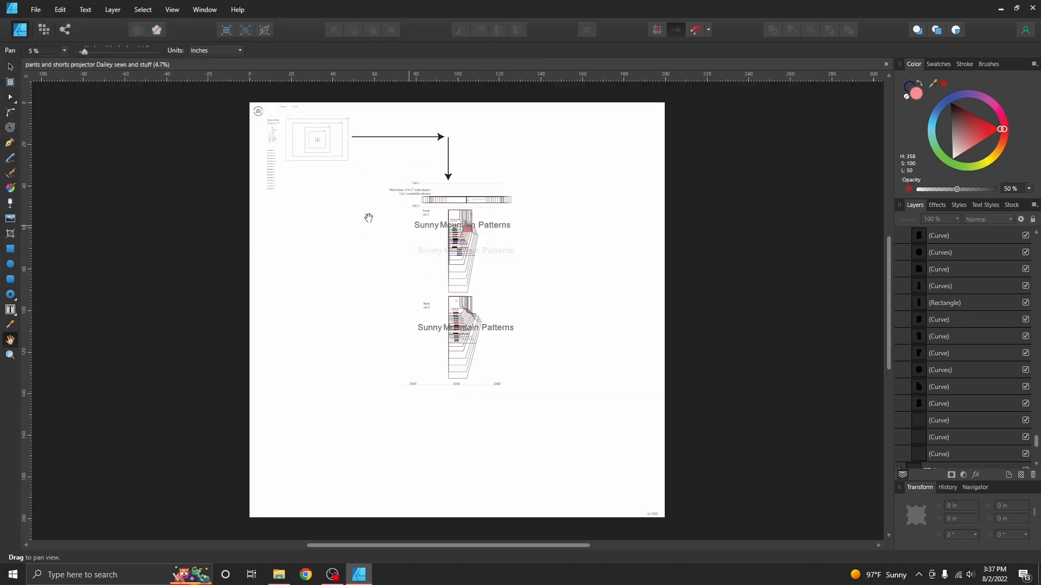
{"action": "left_click", "coordinate": [10, 66]}
{"action": "left_click", "coordinate": [431, 250]}
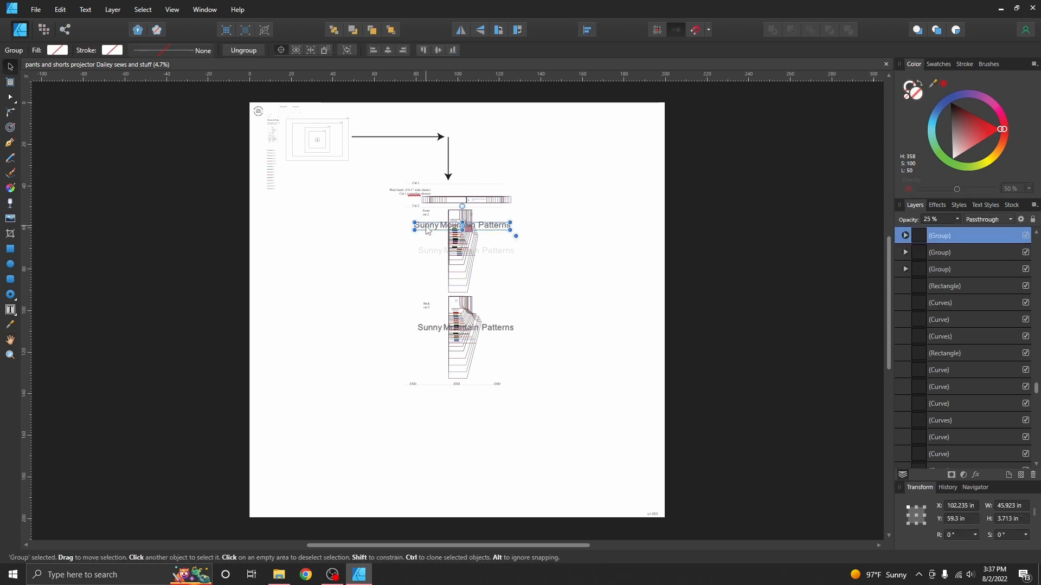
{"action": "left_click_drag", "start_coordinate": [432, 256], "coordinate": [316, 255]}
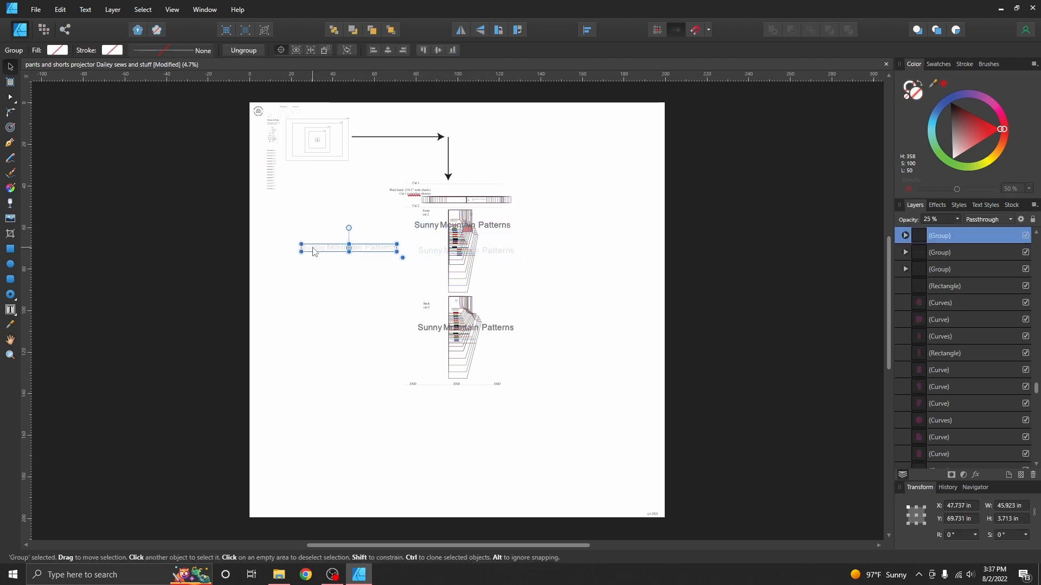
{"action": "left_click", "coordinate": [317, 314]}
{"action": "key", "text": "ctrl+s"}
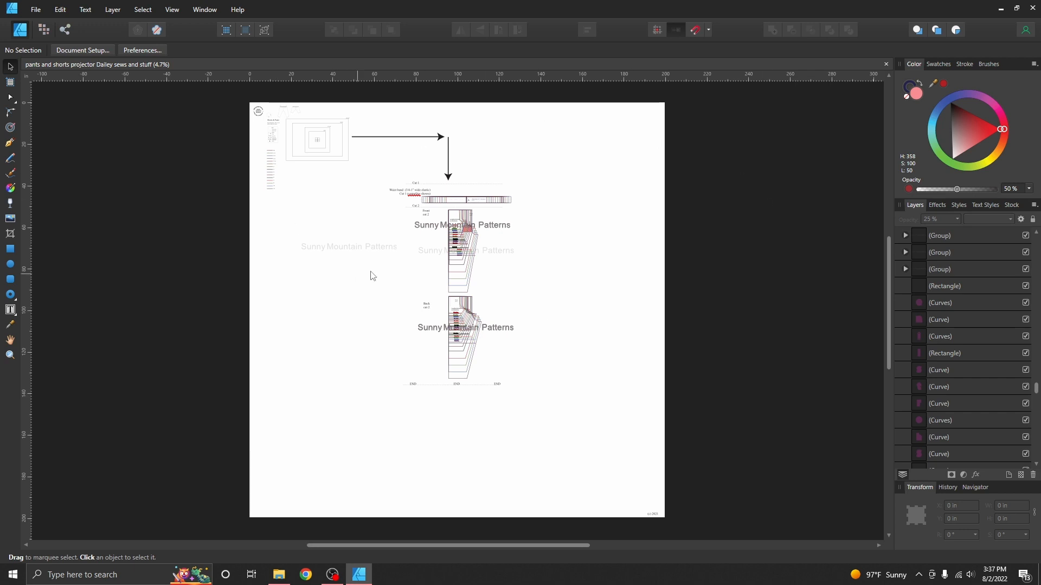
- Set up a PDF (digital - high quality) export of the whole document at 300 DPI, reviewing the area, detailed settings and presets
{"action": "left_click", "coordinate": [40, 11]}
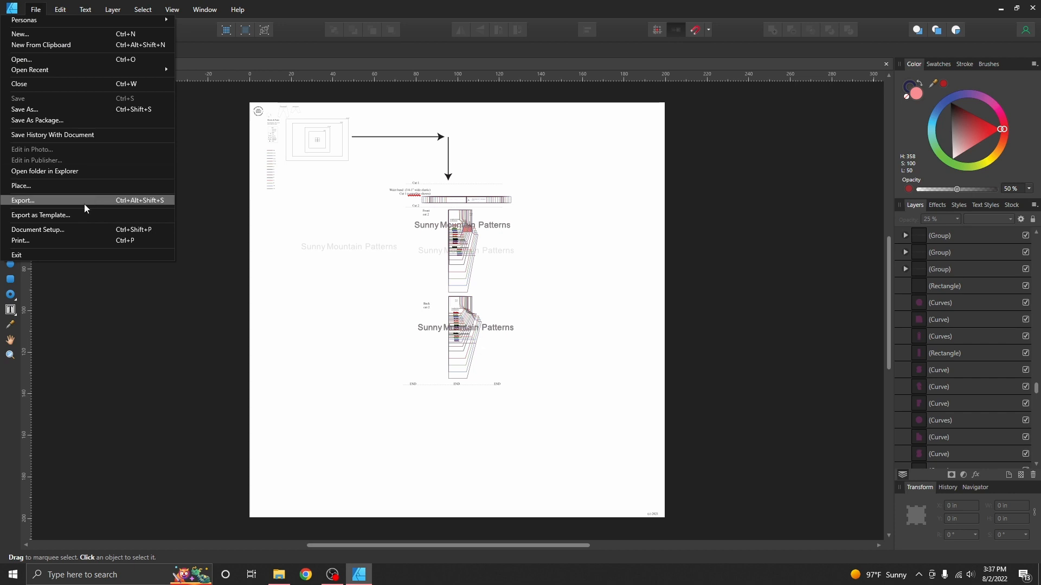
{"action": "left_click", "coordinate": [133, 202]}
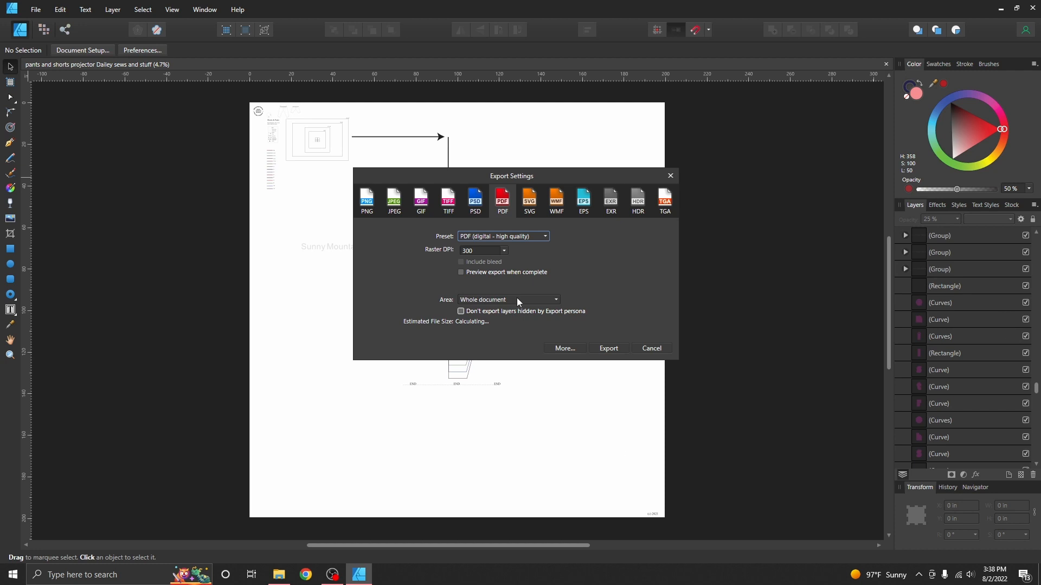
{"action": "left_click", "coordinate": [558, 299]}
{"action": "left_click", "coordinate": [558, 299]}
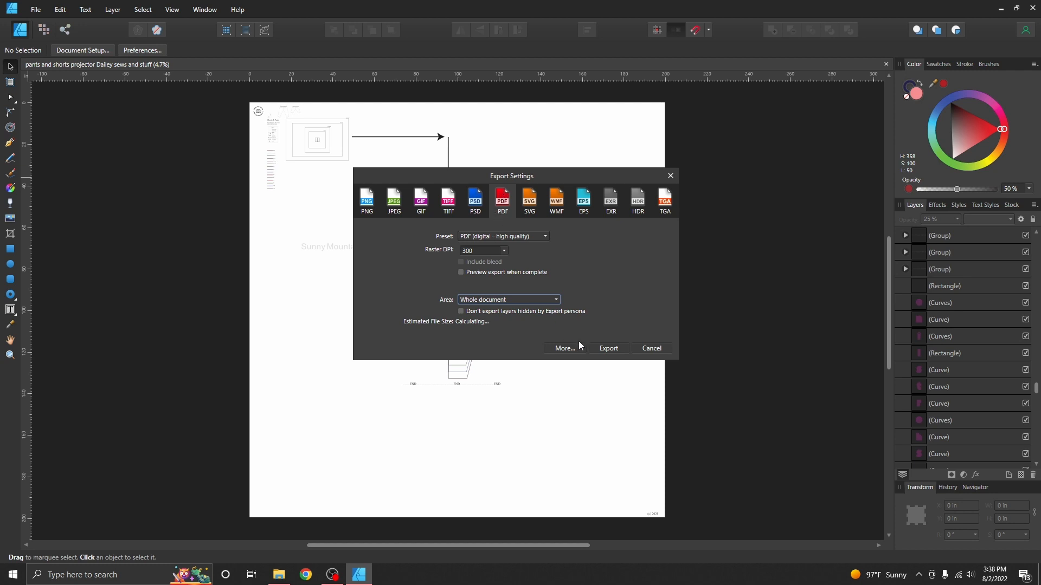
{"action": "left_click", "coordinate": [565, 348]}
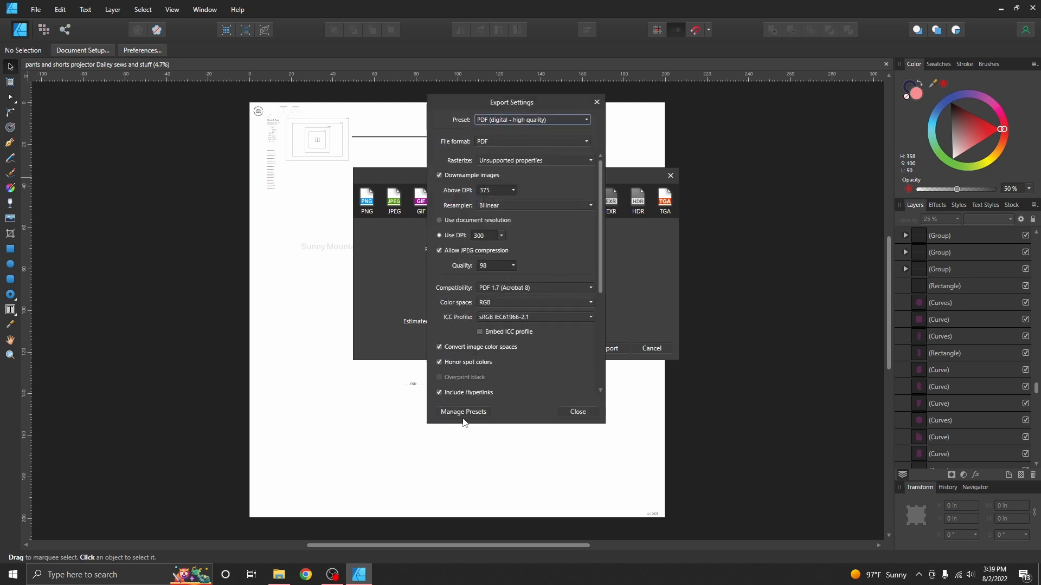
{"action": "left_click", "coordinate": [579, 412]}
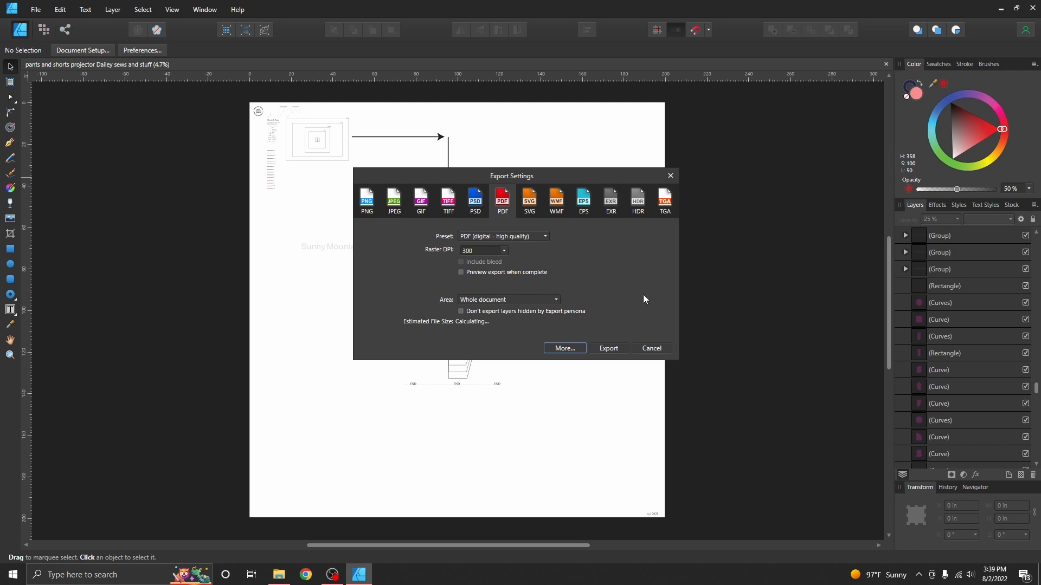
{"action": "left_click", "coordinate": [545, 237]}
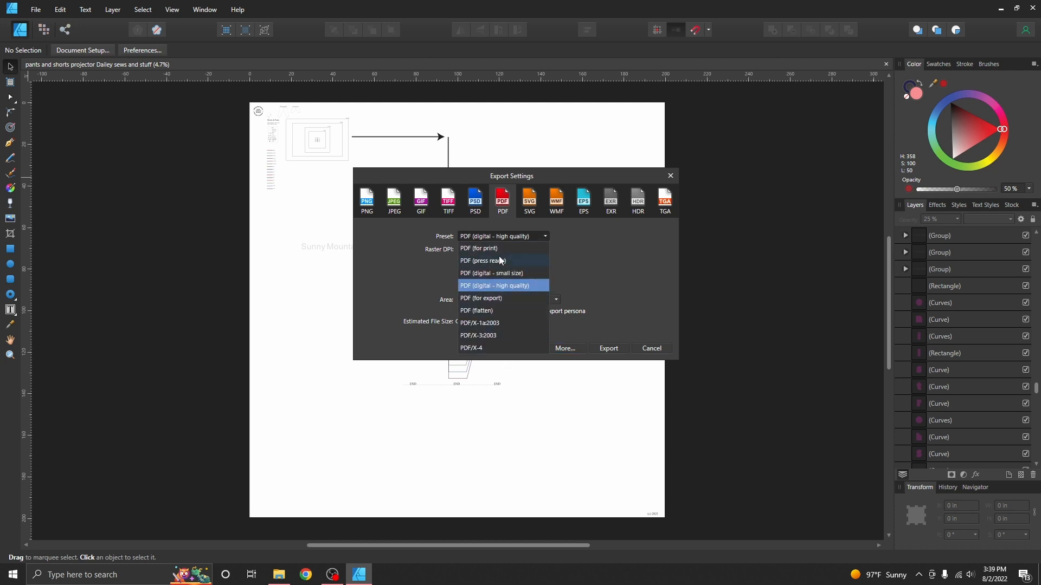
{"action": "left_click", "coordinate": [632, 256]}
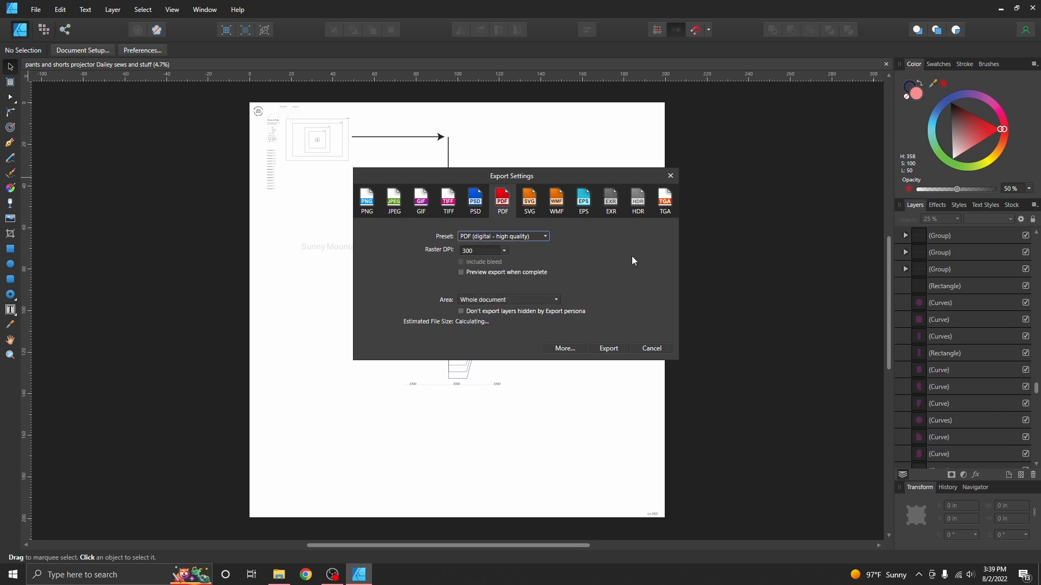
- Export the PDF as "pants and shorts projector Dailey sews and stuff AFTER AD", and close the document with its changes saved
{"action": "left_click", "coordinate": [608, 348]}
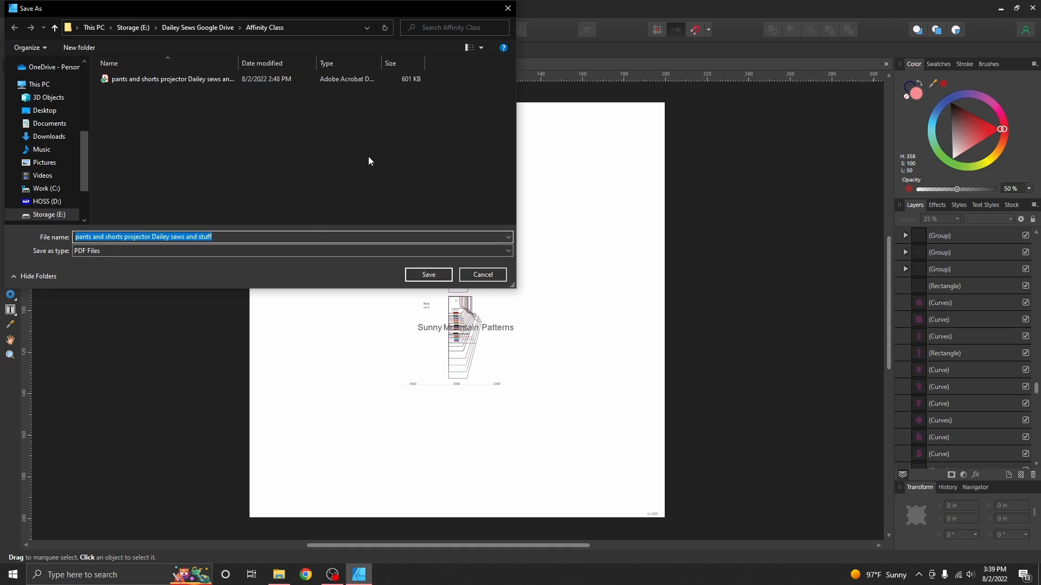
{"action": "left_click", "coordinate": [437, 275]}
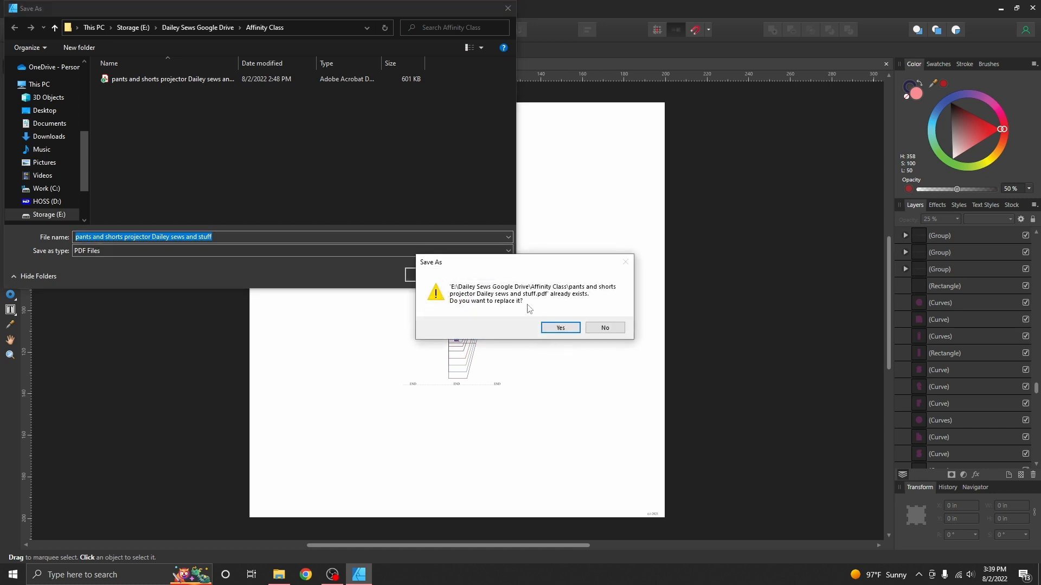
{"action": "left_click", "coordinate": [604, 327]}
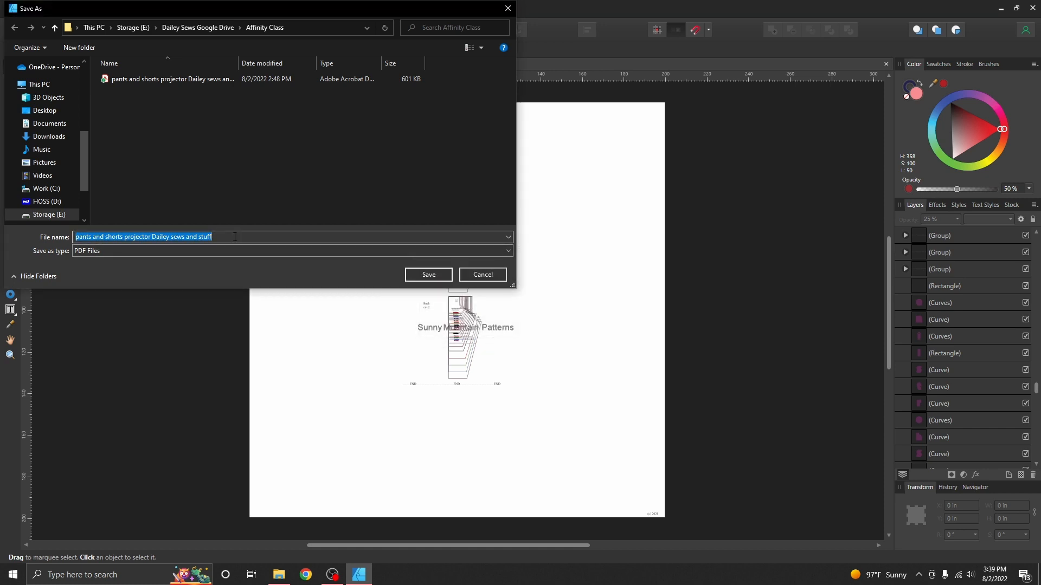
{"action": "key", "text": "End"}
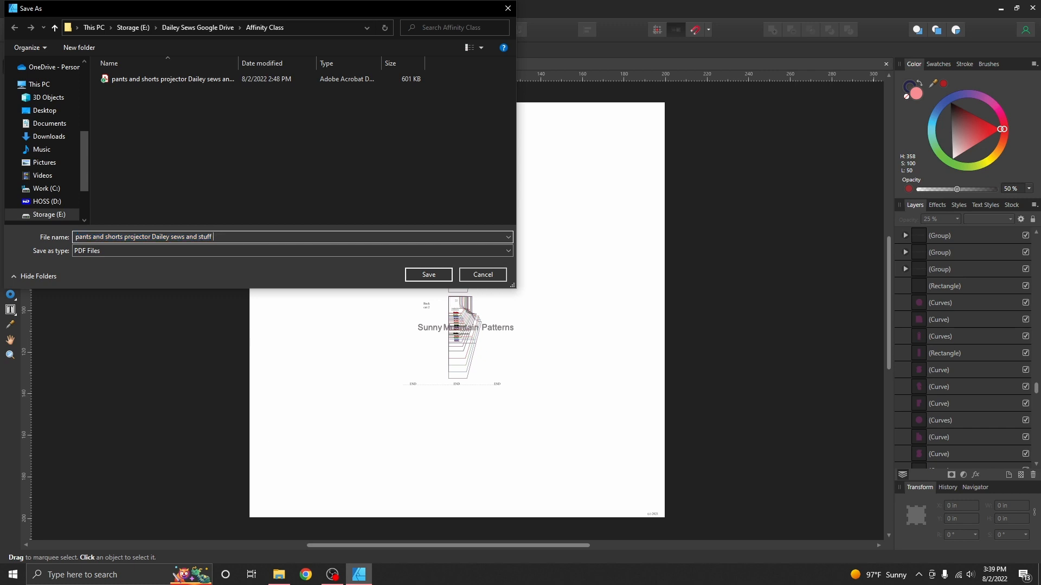
{"action": "type", "text": "AFTER AD"}
{"action": "left_click", "coordinate": [429, 274]}
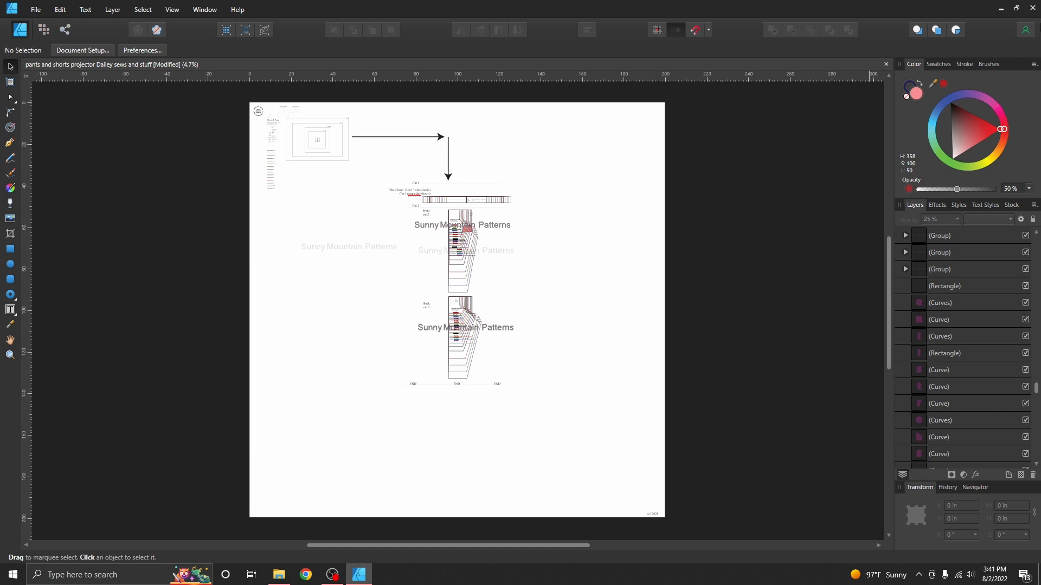
{"action": "left_click", "coordinate": [886, 64]}
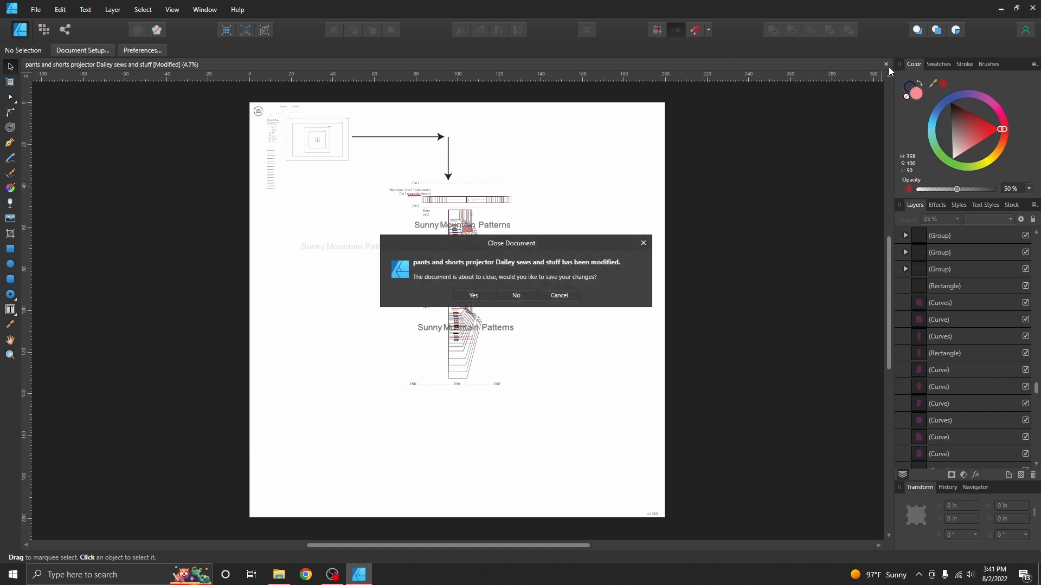
{"action": "left_click", "coordinate": [479, 295]}
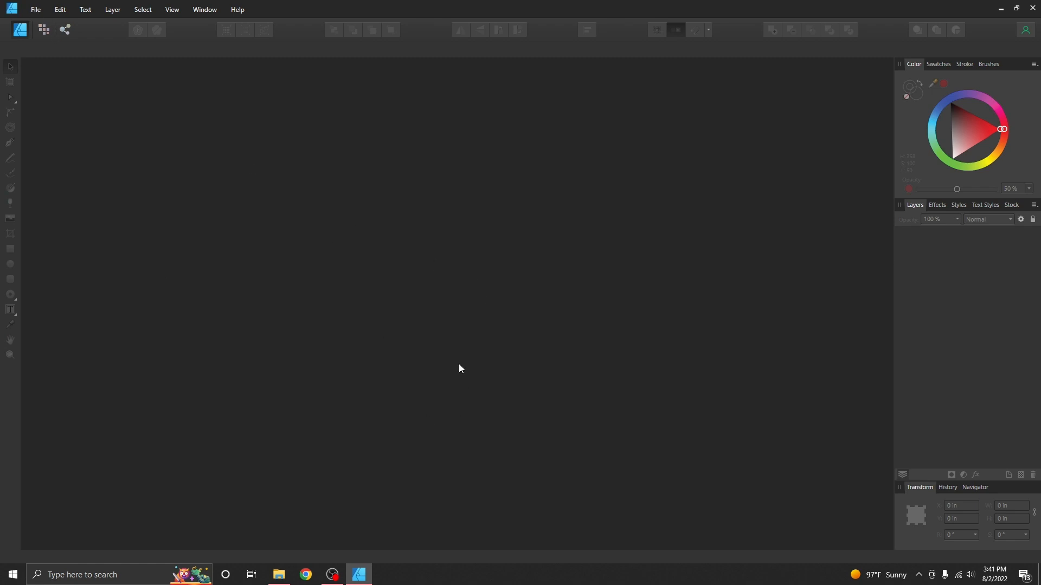
- Create a new document based on the Arch D preset with the page width and height both set to 200 in
{"action": "left_click", "coordinate": [36, 9]}
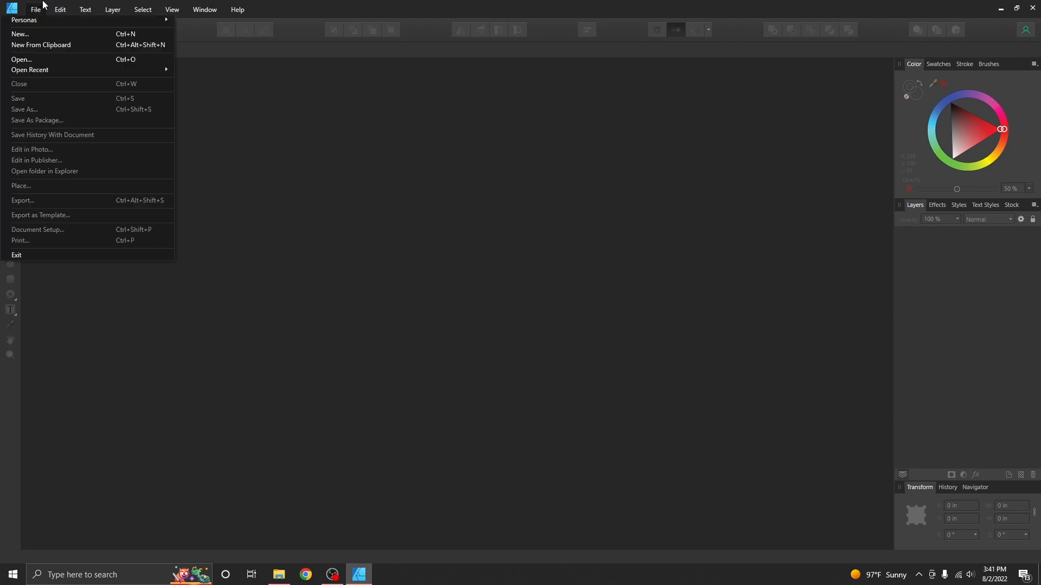
{"action": "mouse_move", "coordinate": [69, 71]}
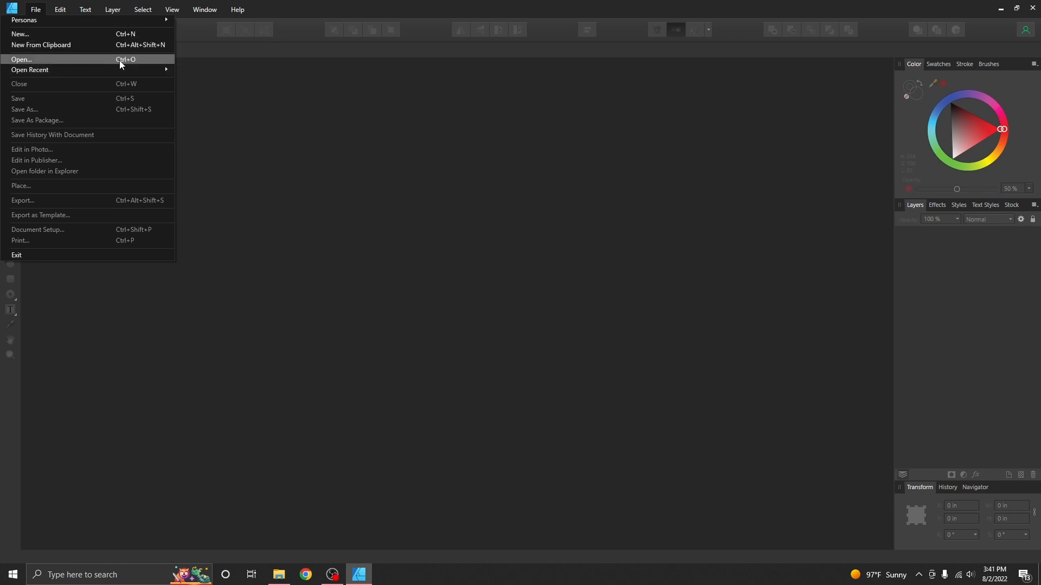
{"action": "left_click", "coordinate": [118, 35]}
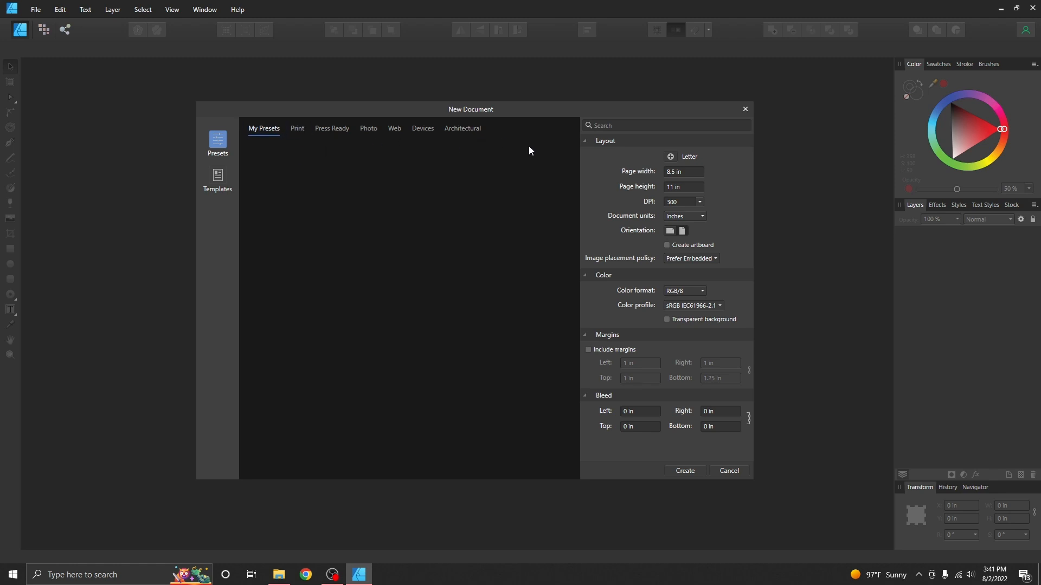
{"action": "left_click", "coordinate": [451, 128]}
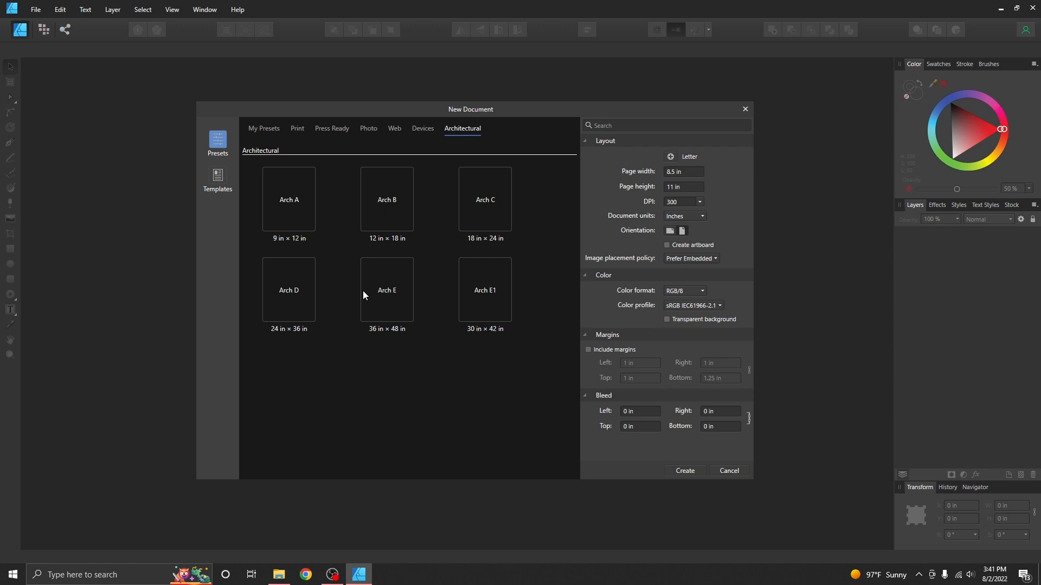
{"action": "left_click", "coordinate": [282, 302]}
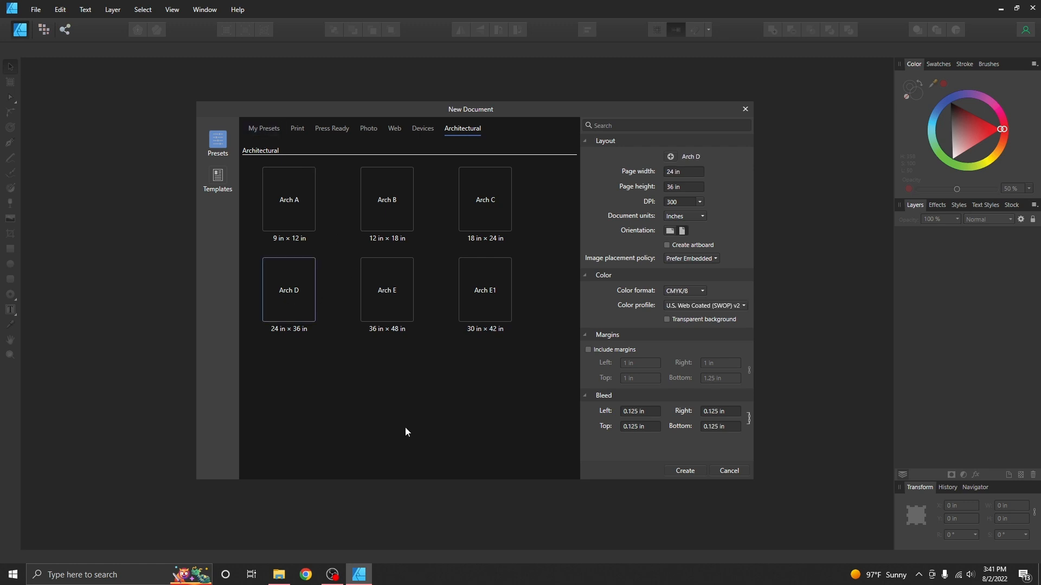
{"action": "left_click", "coordinate": [264, 129]}
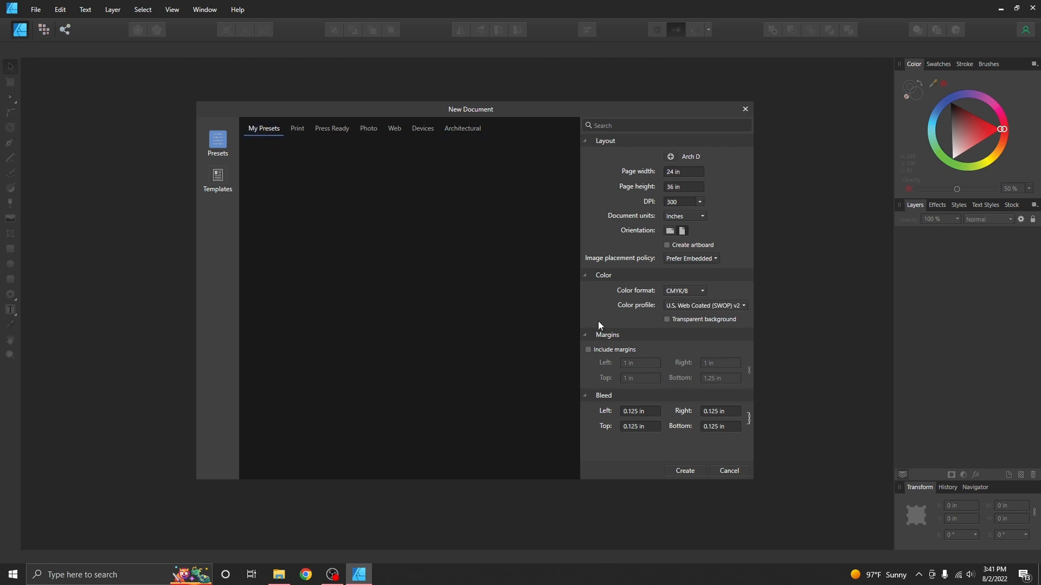
{"action": "type", "text": "200"}
{"action": "key", "text": "Tab"}
{"action": "type", "text": "200"}
{"action": "key", "text": "Tab"}
{"action": "left_click", "coordinate": [684, 470]}
- Exit Affinity Designer and minimize the Working Video folder window
{"action": "left_click", "coordinate": [1033, 5]}
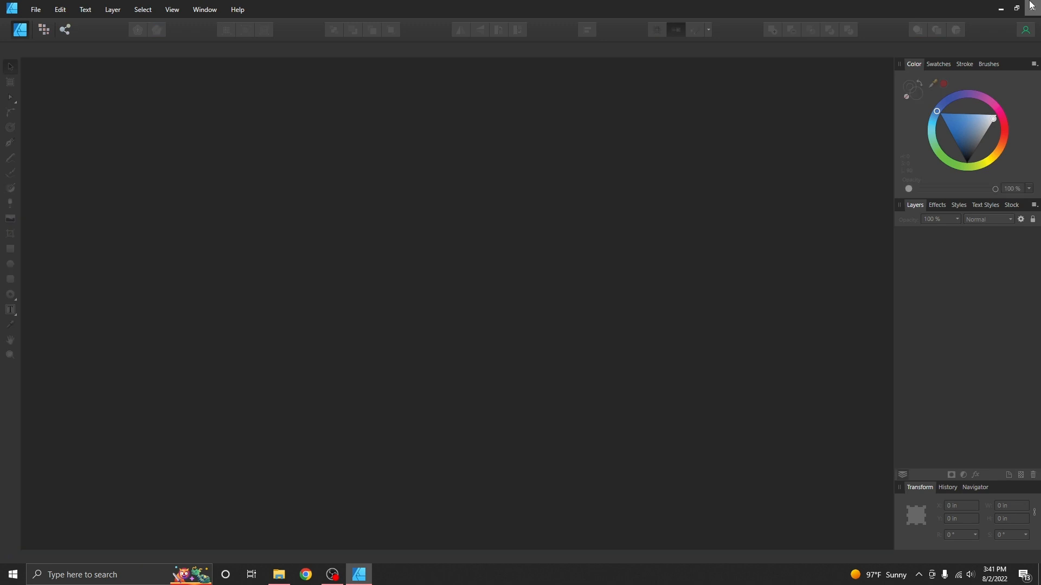
{"action": "left_click", "coordinate": [1032, 6]}
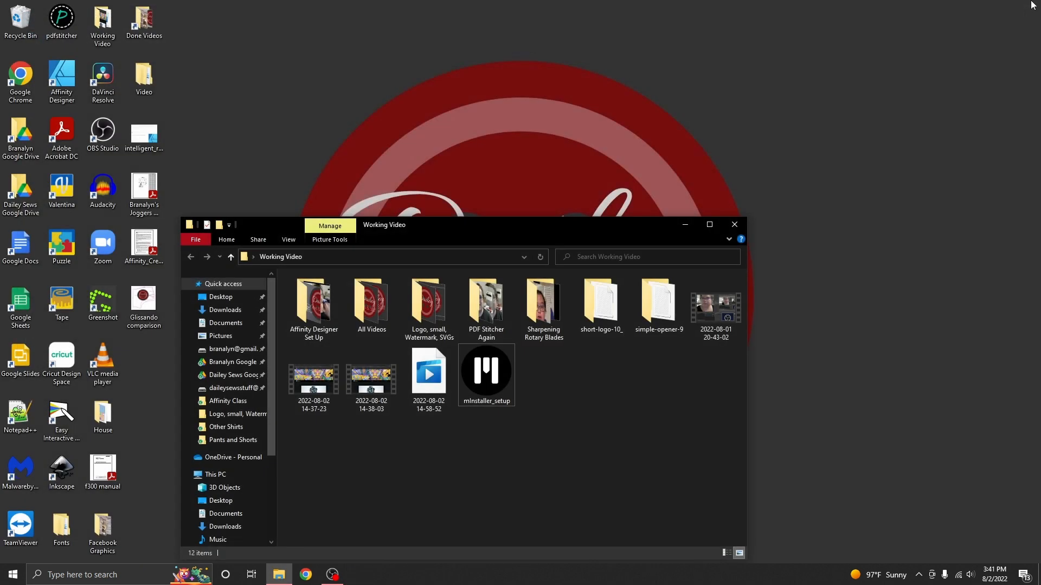
{"action": "left_click", "coordinate": [685, 226]}
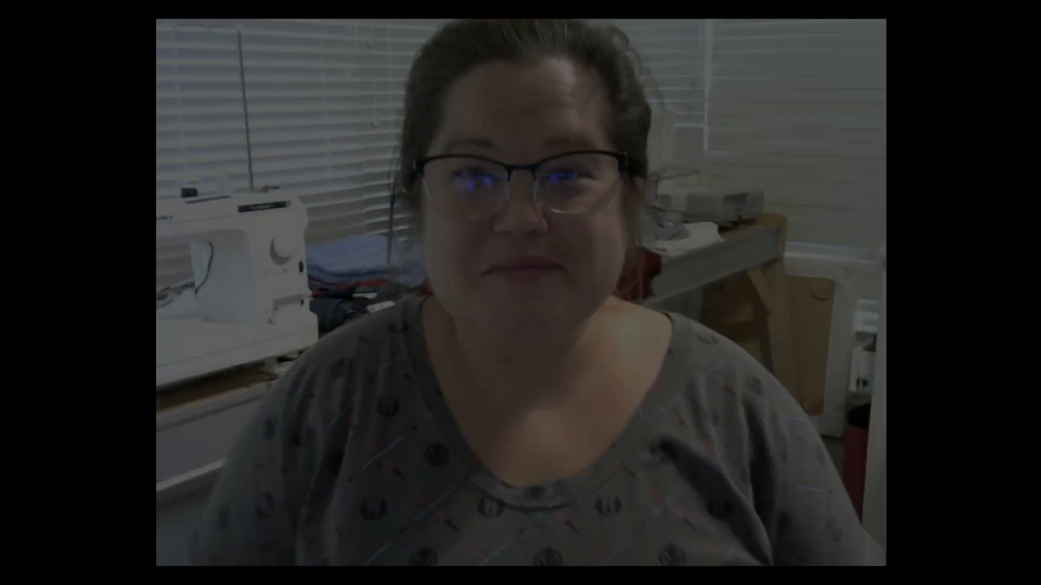